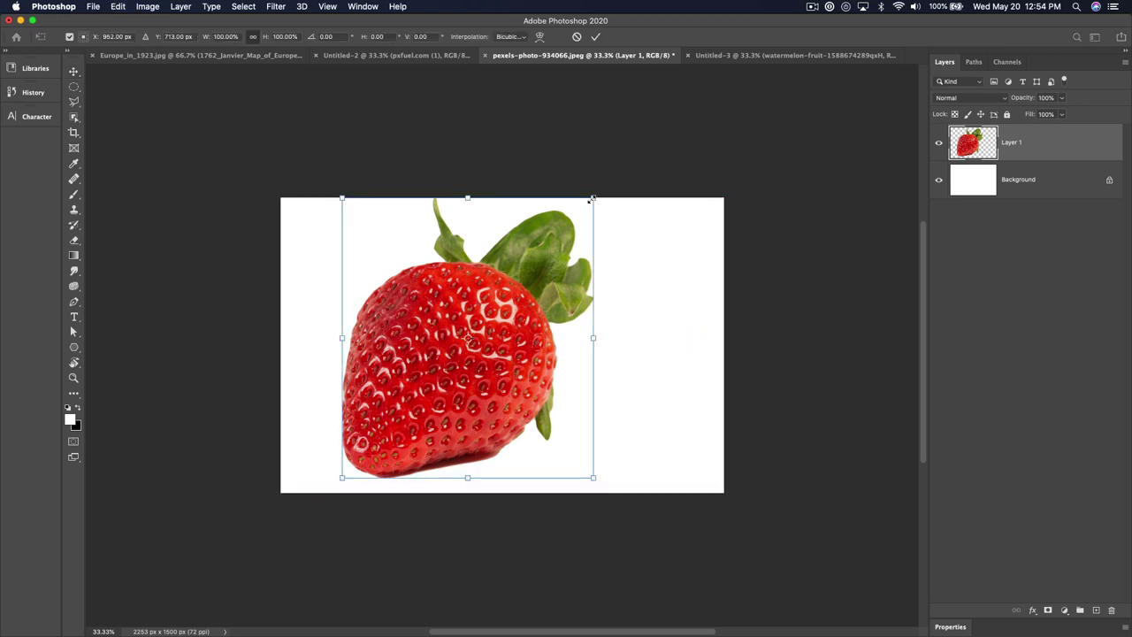
Step: Scale the strawberry down to roughly a third of its size and place it near the canvas's upper middle
{"action": "left_click_drag", "start_coordinate": [592, 198], "coordinate": [431, 379]}
{"action": "left_click_drag", "start_coordinate": [391, 431], "coordinate": [456, 264]}
{"action": "key", "text": "Return"}
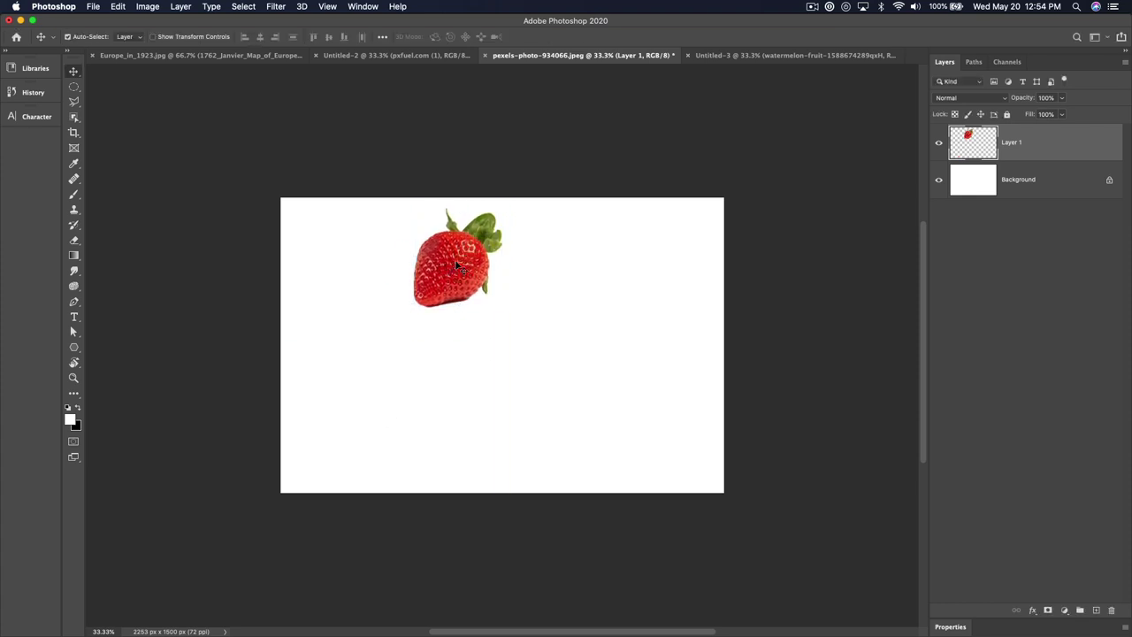
Step: Duplicate the small strawberry with a transform that shrinks the copy, moves it down and to the right, and rotates it slightly clockwise
{"action": "key", "text": "super+alt+t"}
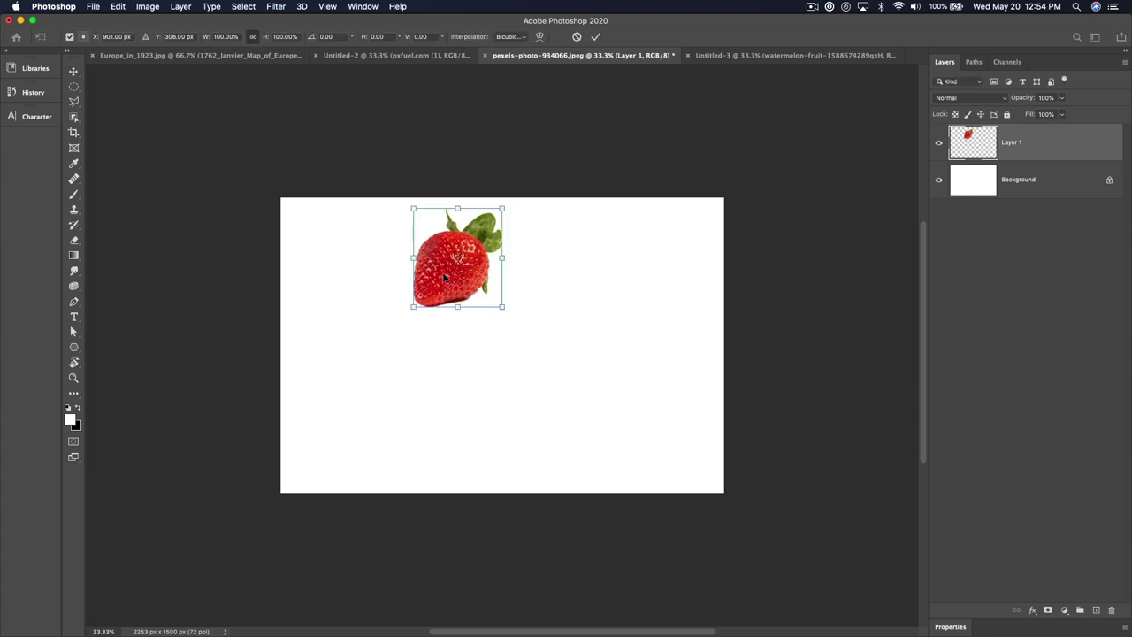
{"action": "left_click_drag", "start_coordinate": [446, 277], "coordinate": [507, 345]}
{"action": "left_click_drag", "start_coordinate": [560, 267], "coordinate": [554, 306]}
{"action": "key", "text": "Return"}
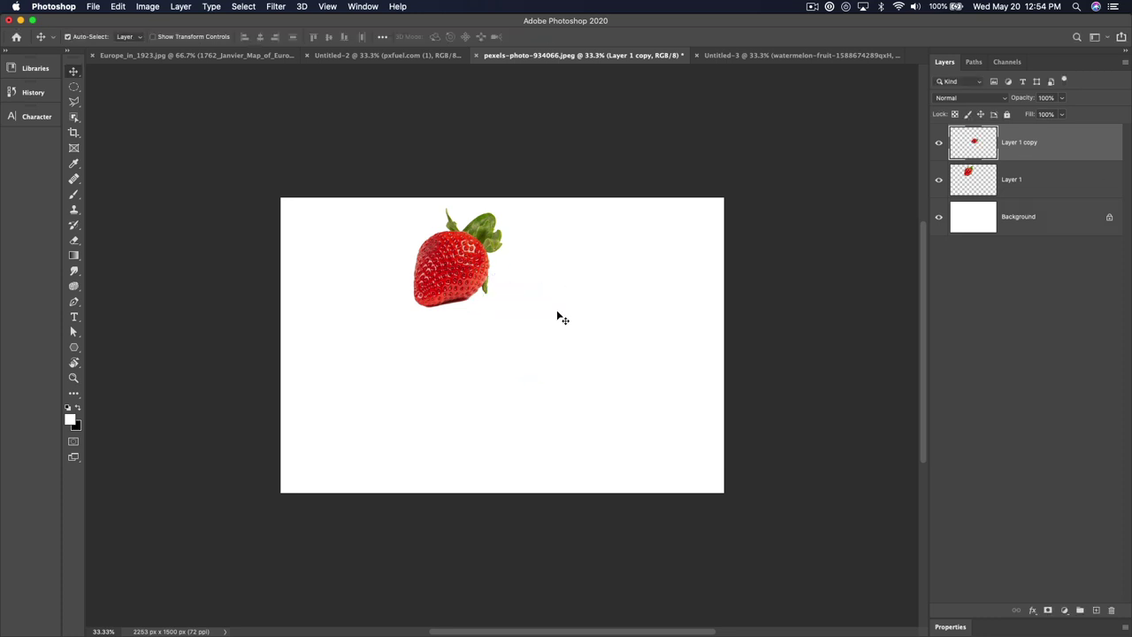
Step: Repeat the duplicating transform seven times to build a curved trail of ever smaller strawberries
{"action": "key", "text": "super+alt+shift+t"}
{"action": "key", "text": "super+alt+shift+t"}
{"action": "key", "text": "super+alt+shift+t"}
{"action": "key", "text": "super+alt+shift+t"}
{"action": "key", "text": "super+alt+shift+t"}
{"action": "key", "text": "super+alt+shift+t"}
{"action": "key", "text": "super+alt+shift+t"}
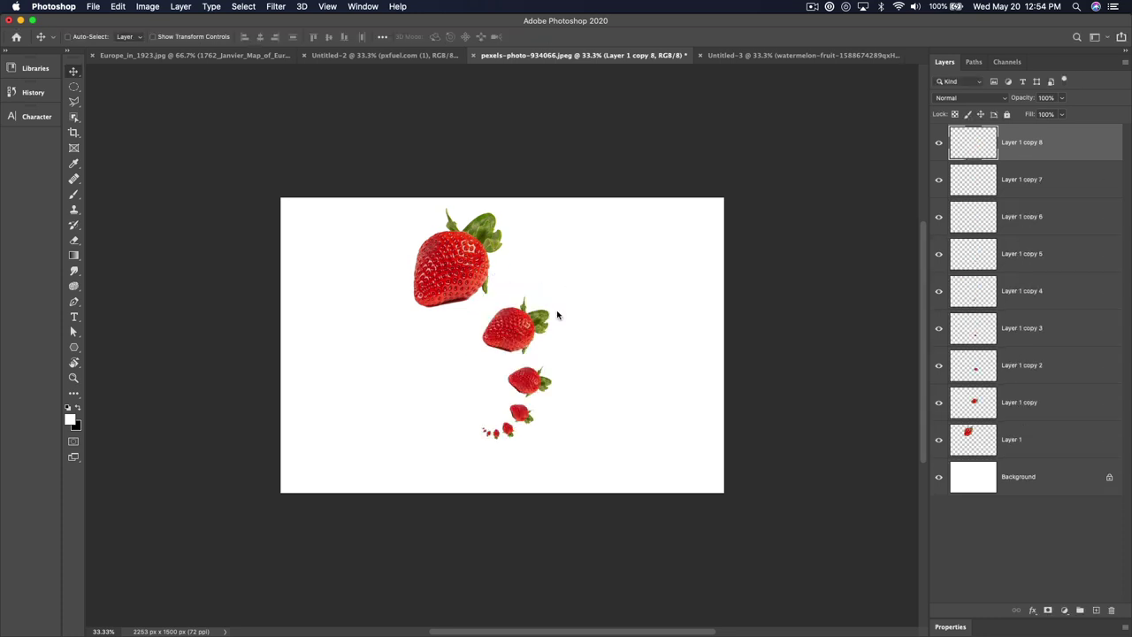
Step: Merge all the strawberry layers into one and duplicate the merged trail slightly to the right
{"action": "left_click", "coordinate": [1046, 455], "text": "shift"}
{"action": "key", "text": "super+e"}
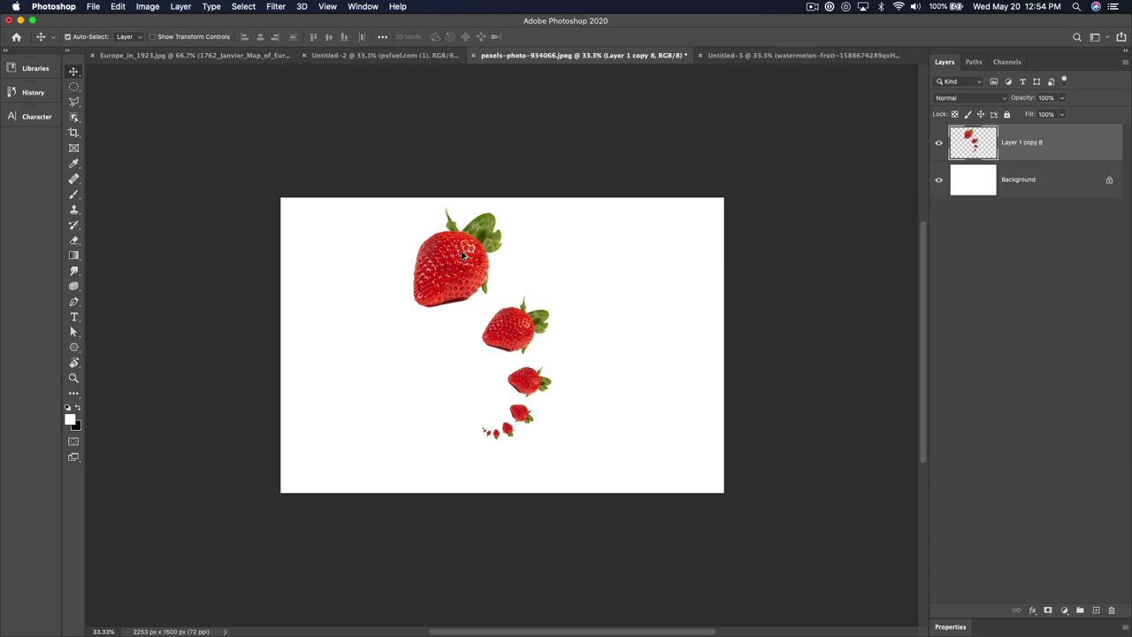
{"action": "left_click_drag", "start_coordinate": [462, 255], "coordinate": [508, 249]}
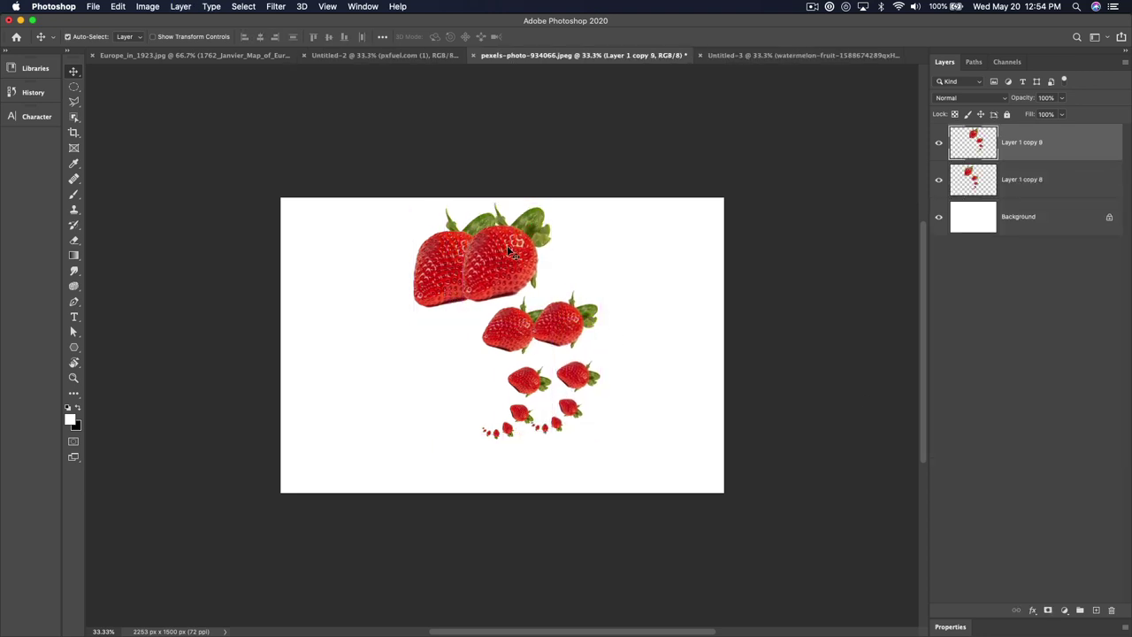
Step: Rotate the duplicated strawberry trail by -27.83°
{"action": "key", "text": "super+t"}
{"action": "left_click_drag", "start_coordinate": [667, 182], "coordinate": [595, 113]}
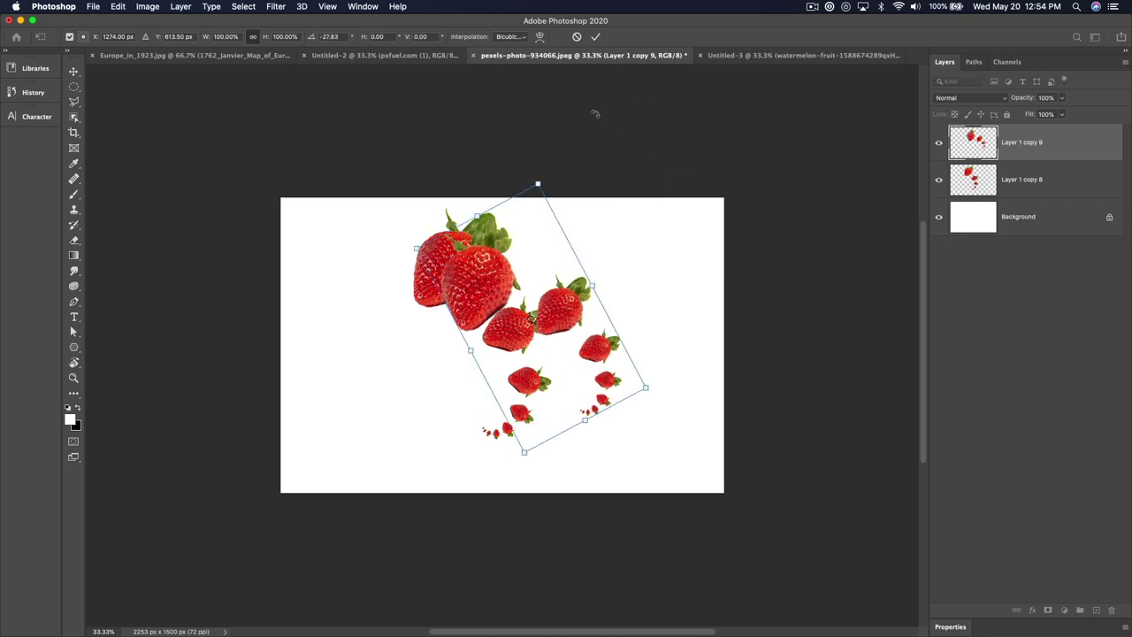
{"action": "key", "text": "Return"}
Step: Repeat the rotation on new copies of the strawberry trail 20 times to form a dense circular wreath
{"action": "key", "text": "super+alt+shift+t"}
{"action": "key", "text": "super+alt+shift+t"}
{"action": "key", "text": "super+alt+shift+t"}
{"action": "key", "text": "super+alt+shift+t"}
{"action": "key", "text": "super+alt+shift+t"}
{"action": "key", "text": "super+alt+shift+t"}
{"action": "key", "text": "super+alt+shift+t"}
{"action": "key", "text": "super+alt+shift+t"}
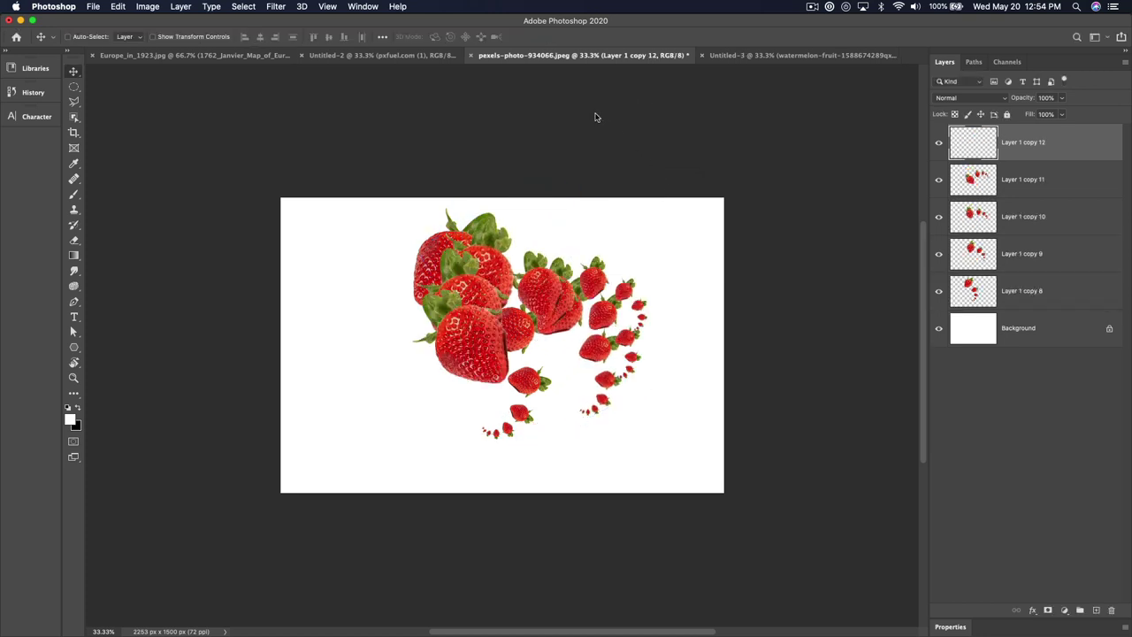
{"action": "key", "text": "super+alt+shift+t"}
{"action": "key", "text": "super+alt+shift+t"}
{"action": "key", "text": "super+alt+shift+t"}
{"action": "key", "text": "super+alt+shift+t"}
{"action": "key", "text": "super+alt+shift+t"}
{"action": "key", "text": "super+alt+shift+t"}
{"action": "key", "text": "super+alt+shift+t"}
{"action": "key", "text": "super+alt+shift+t"}
{"action": "key", "text": "super+alt+shift+t"}
{"action": "key", "text": "super+alt+shift+t"}
{"action": "key", "text": "super+alt+shift+t"}
{"action": "key", "text": "super+alt+shift+t"}
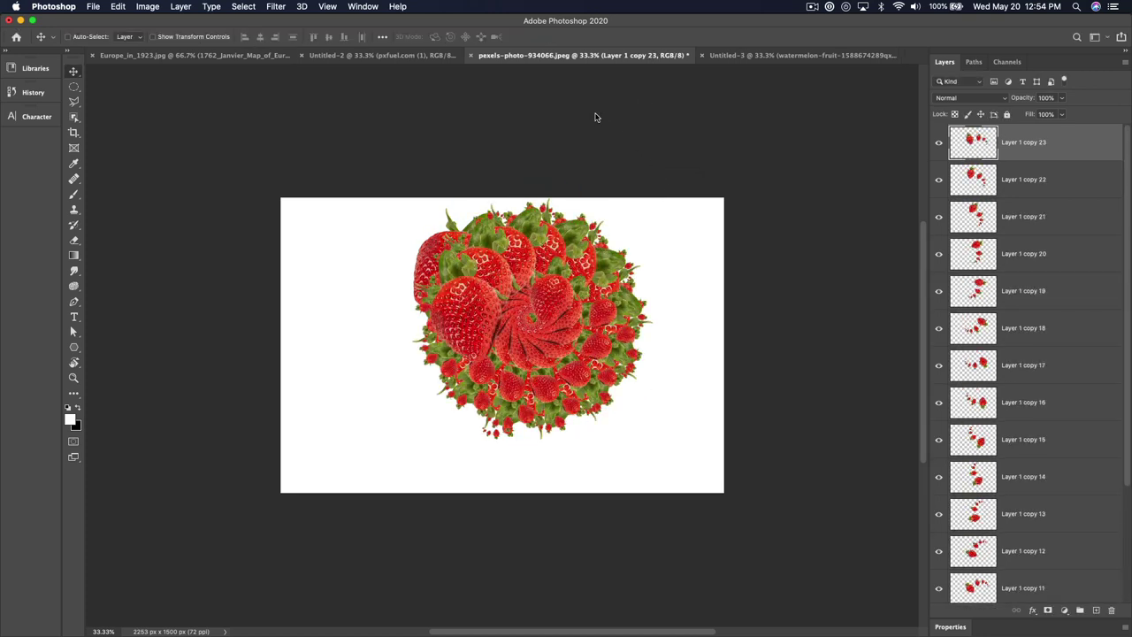
{"action": "key", "text": "super"}
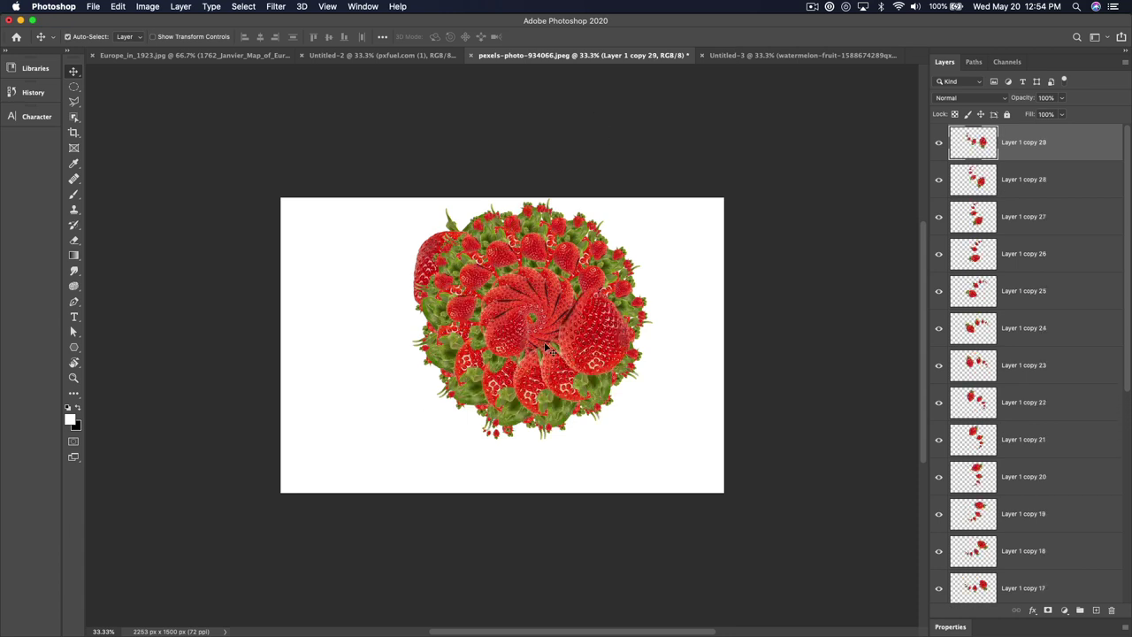
Step: Delete the original unrotated trail layer whose large strawberry sticks out at the wreath's upper left
{"action": "left_click_drag", "start_coordinate": [435, 268], "coordinate": [307, 363]}
{"action": "key", "text": "Delete"}
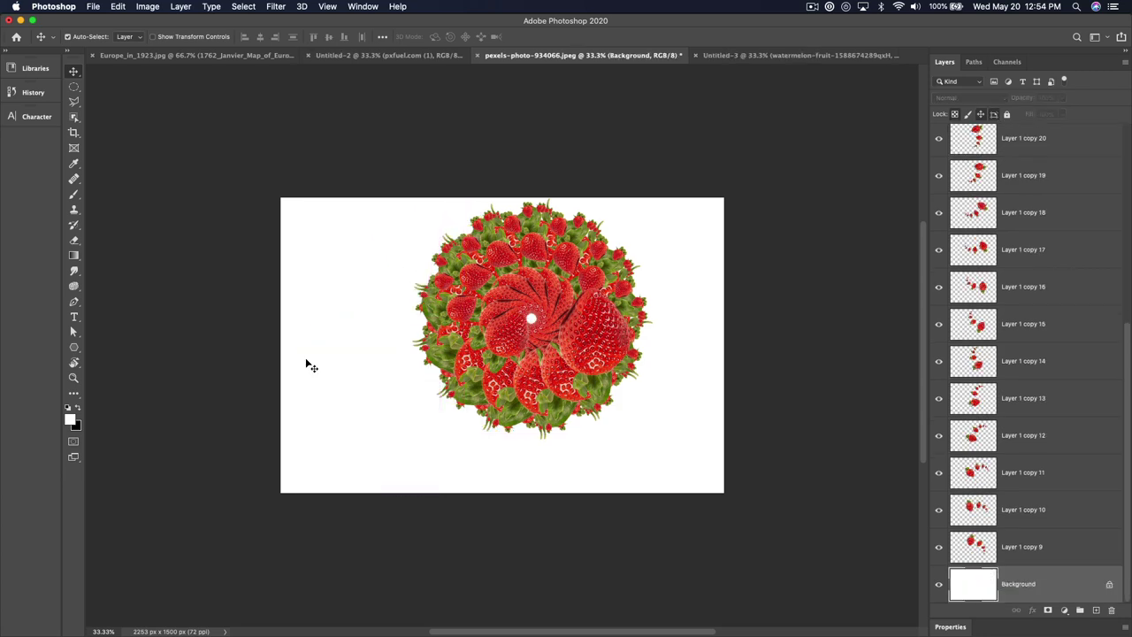
{"action": "key", "text": "super+equal"}
{"action": "key", "text": "super+equal"}
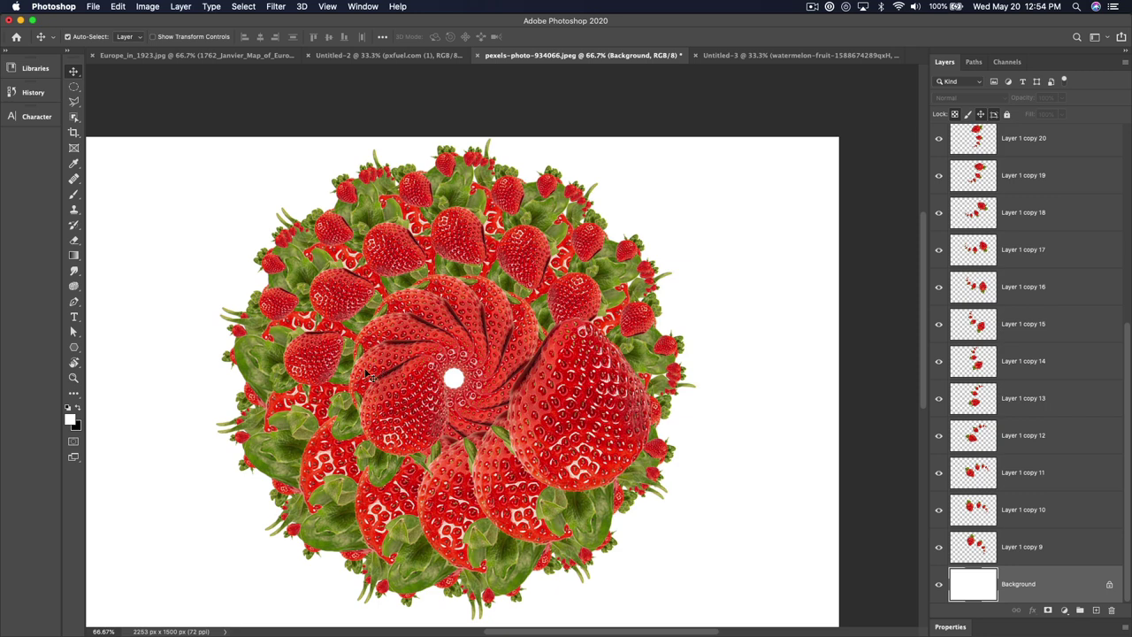
{"action": "key", "text": "super+minus"}
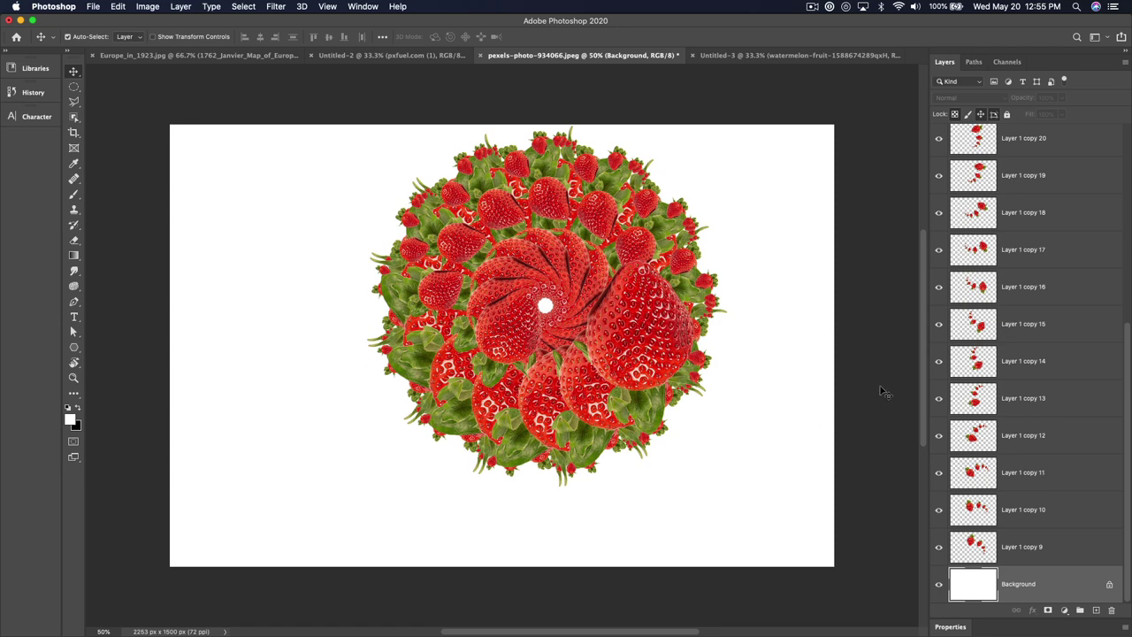
Step: Undo the wreath and all the duplicated layers back to the single small strawberry
{"action": "key", "text": "super+z"}
{"action": "key", "text": "super+z"}
{"action": "key", "text": "super+z"}
{"action": "key", "text": "super+z"}
{"action": "key", "text": "super+z"}
{"action": "key", "text": "super+z"}
{"action": "key", "text": "super+z"}
{"action": "key", "text": "super+z"}
{"action": "key", "text": "super+z"}
{"action": "key", "text": "super+z"}
{"action": "key", "text": "super+z"}
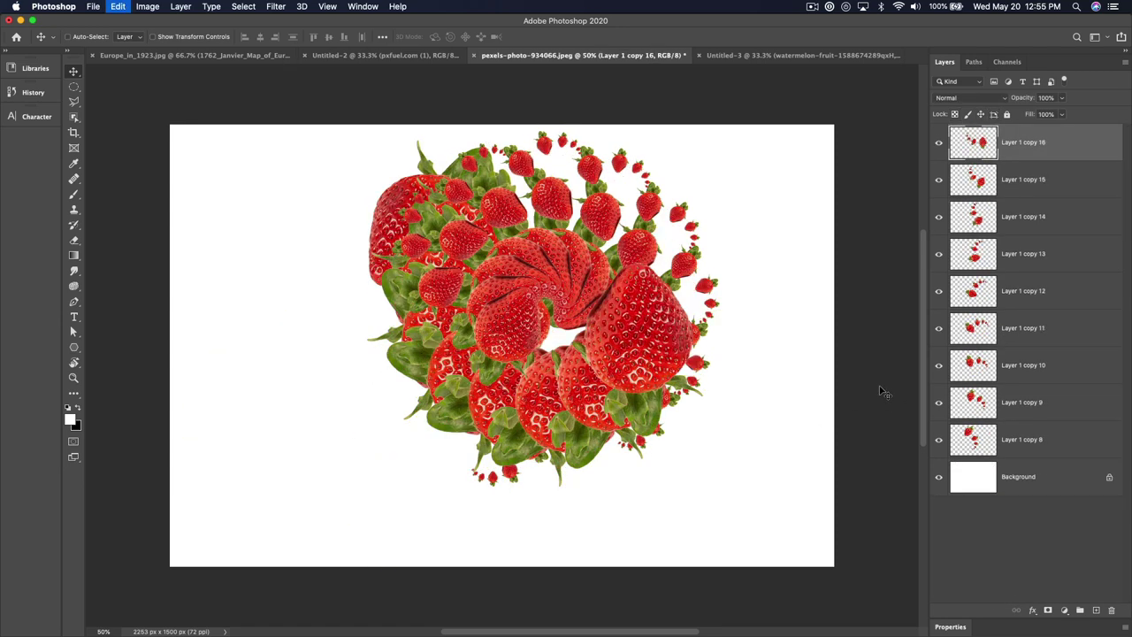
{"action": "key", "text": "super+z"}
{"action": "key", "text": "super+z"}
{"action": "key", "text": "super+z"}
{"action": "key", "text": "super+z"}
{"action": "key", "text": "super+z"}
{"action": "key", "text": "super+z"}
{"action": "key", "text": "super+z"}
{"action": "key", "text": "super+z"}
{"action": "key", "text": "super+z"}
{"action": "key", "text": "super+z"}
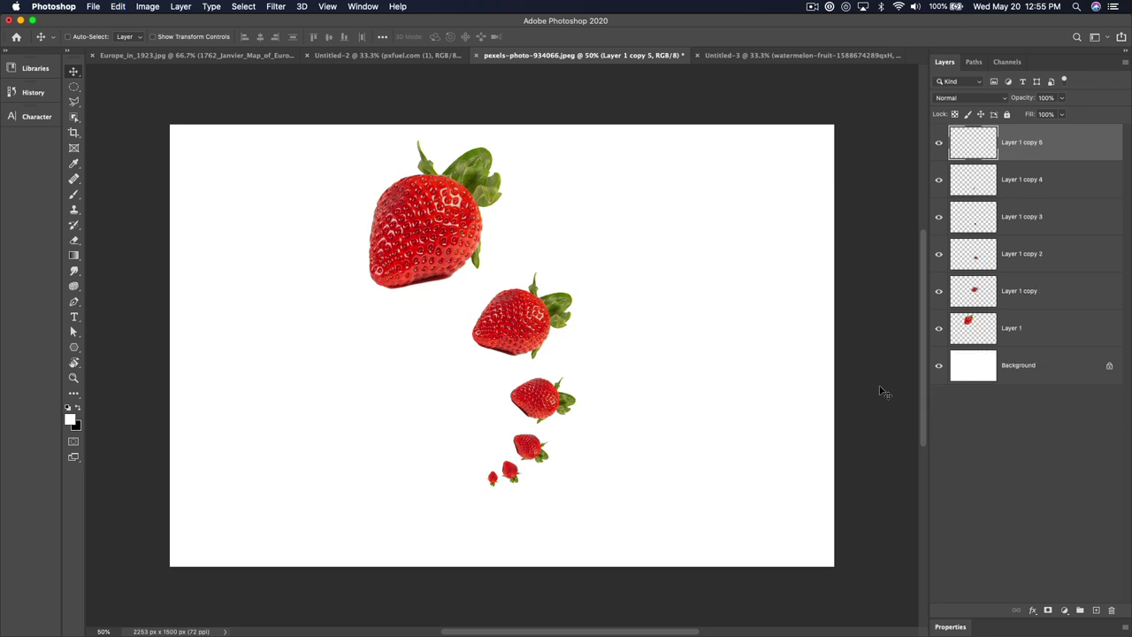
{"action": "key", "text": "super+z"}
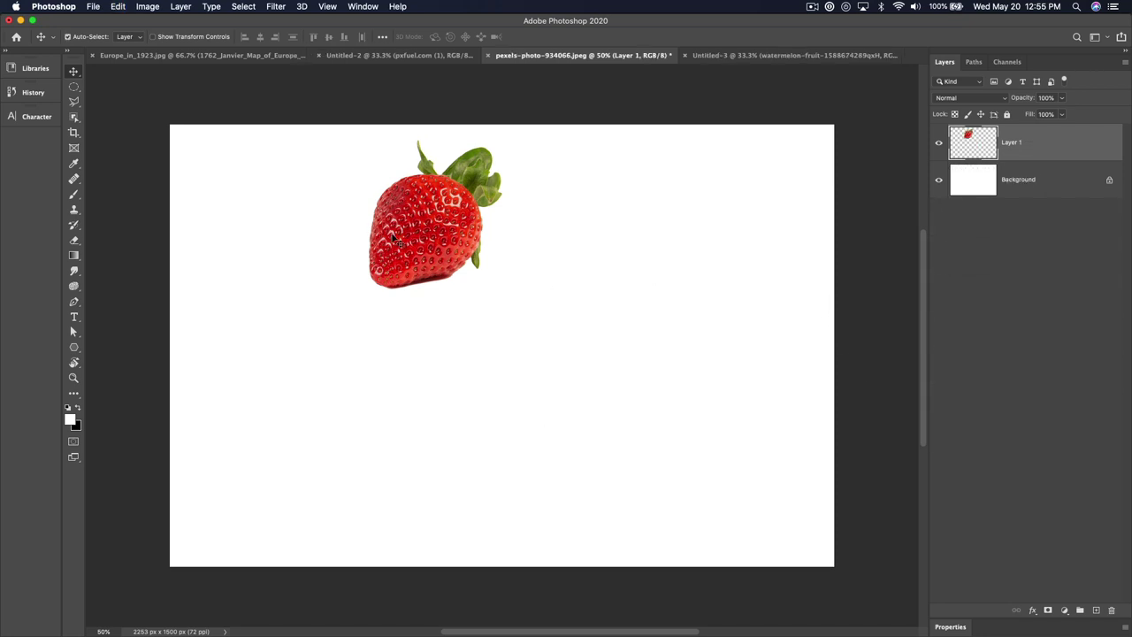
Step: Duplicate the small strawberry below the original and flip the copy vertically
{"action": "left_click_drag", "start_coordinate": [398, 240], "coordinate": [513, 354]}
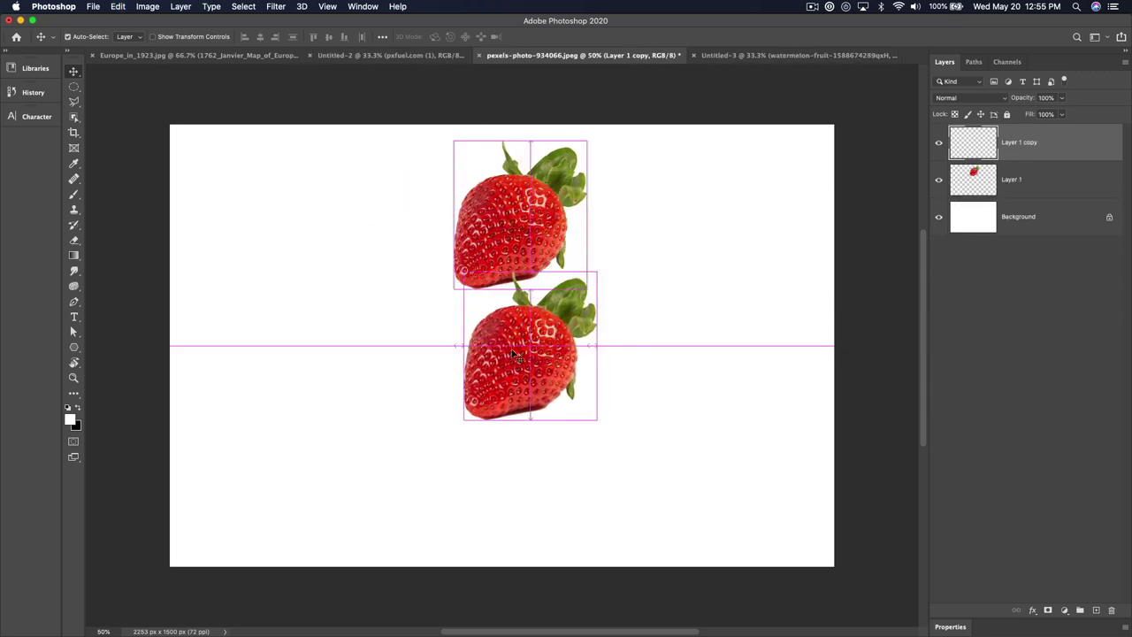
{"action": "key", "text": "super+t"}
{"action": "right_click", "coordinate": [512, 353]}
{"action": "left_click", "coordinate": [546, 488]}
{"action": "right_click", "coordinate": [525, 376]}
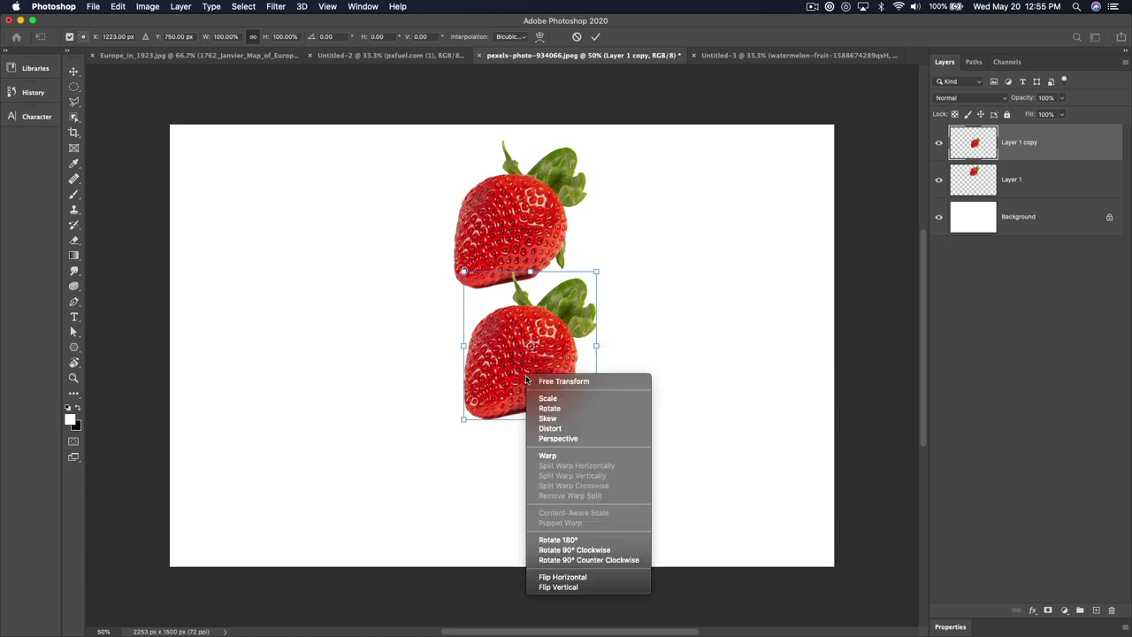
{"action": "left_click", "coordinate": [590, 588]}
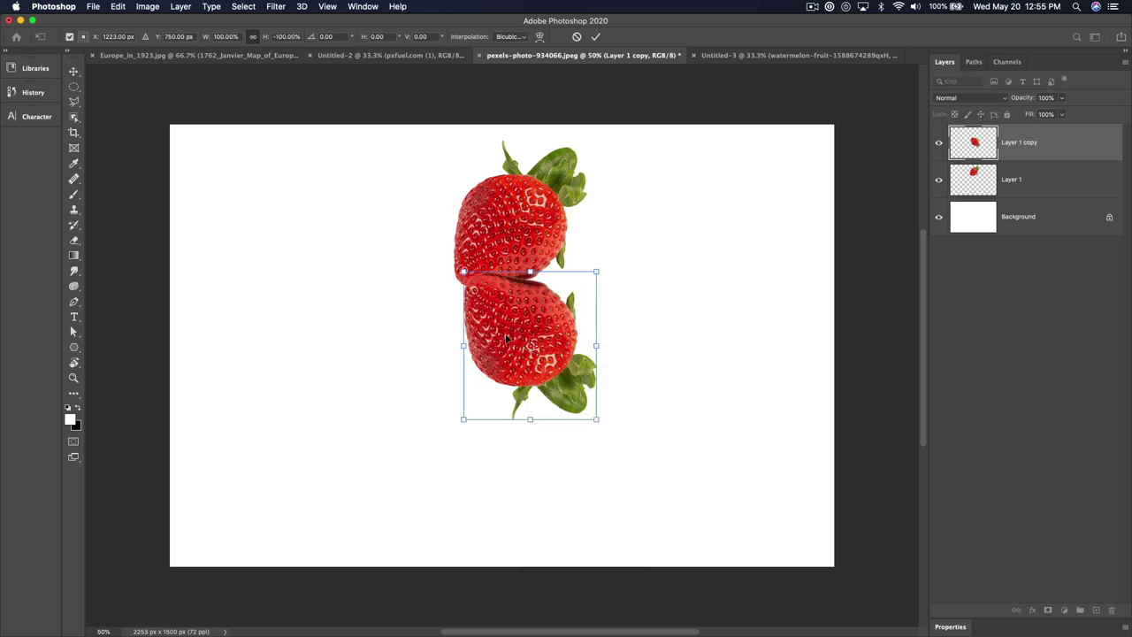
Step: Move the flipped copy to the original's lower left and rotate it clockwise so the two strawberry tips meet
{"action": "left_click_drag", "start_coordinate": [507, 328], "coordinate": [475, 292]}
{"action": "left_click_drag", "start_coordinate": [594, 303], "coordinate": [481, 558]}
{"action": "key", "text": "Return"}
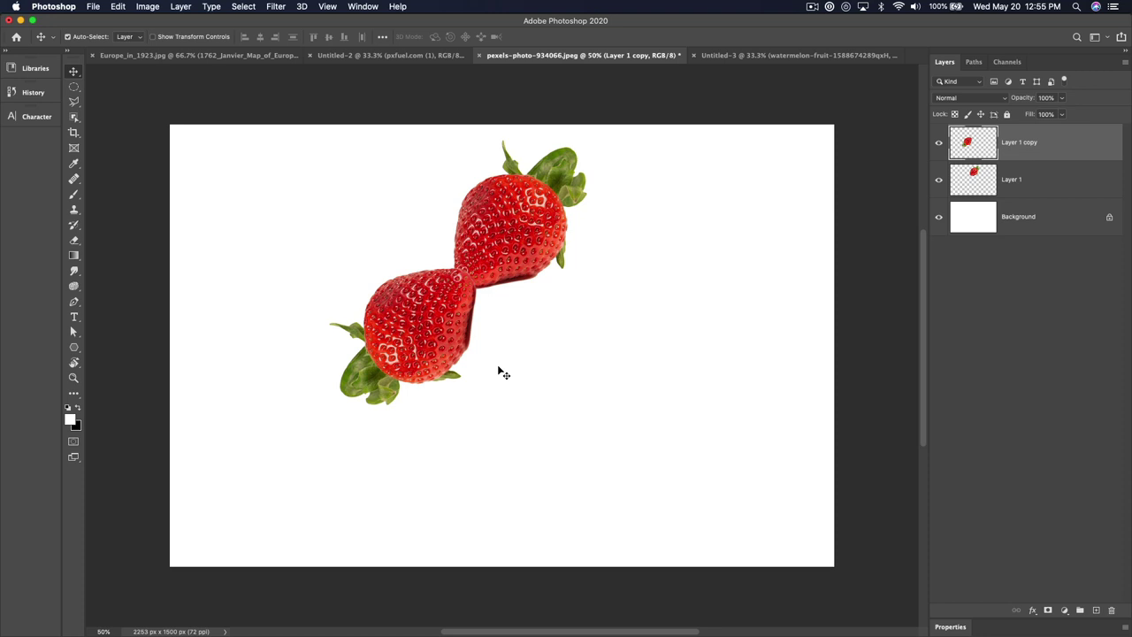
Step: Undo the duplication and scaling back to the full-size strawberry and shift it slightly to the right
{"action": "key", "text": "super+z"}
{"action": "key", "text": "super+z"}
{"action": "key", "text": "super+z"}
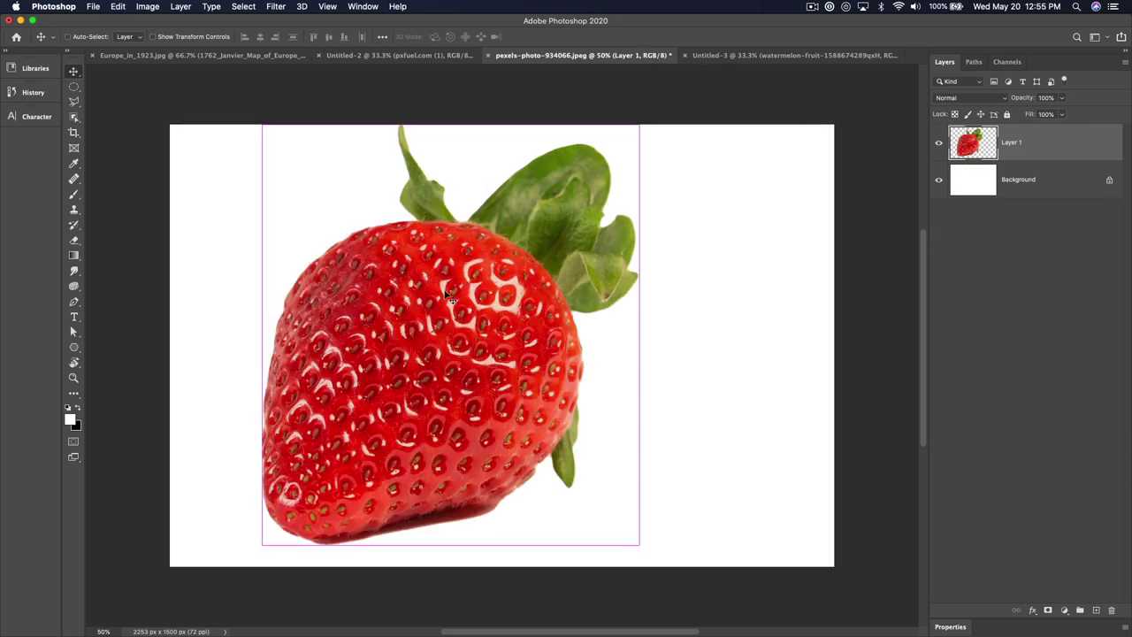
{"action": "left_click_drag", "start_coordinate": [448, 296], "coordinate": [487, 295]}
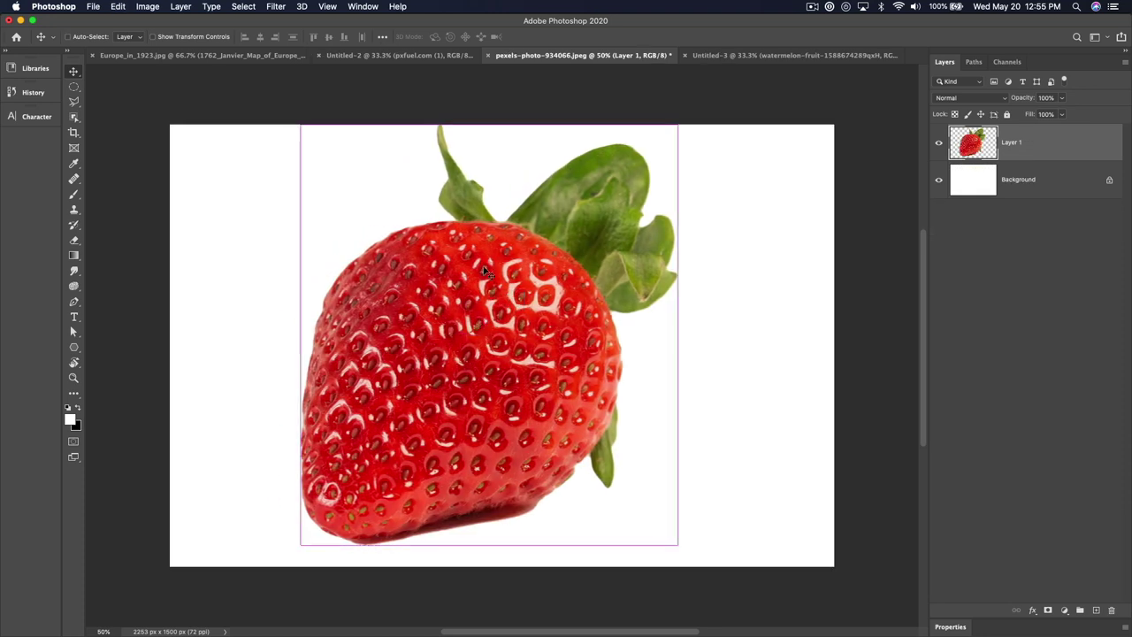
{"action": "key", "text": "ctrl+Tab"}
{"action": "key", "text": "ctrl+Tab"}
{"action": "key", "text": "ctrl+Tab"}
{"action": "key", "text": "ctrl+Tab"}
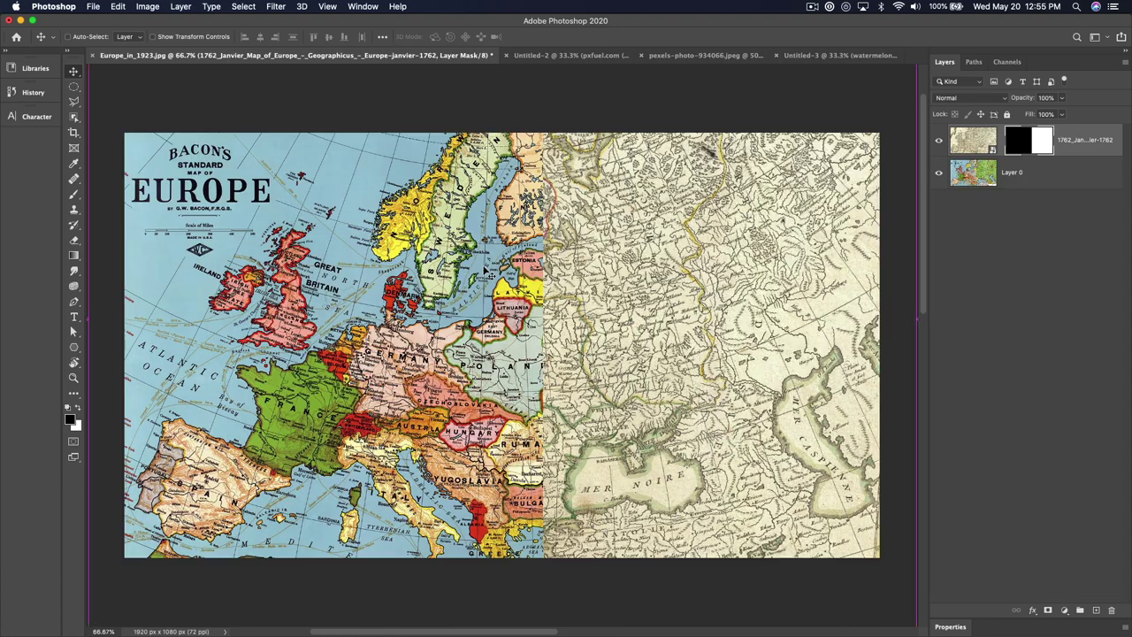
{"action": "key", "text": "super"}
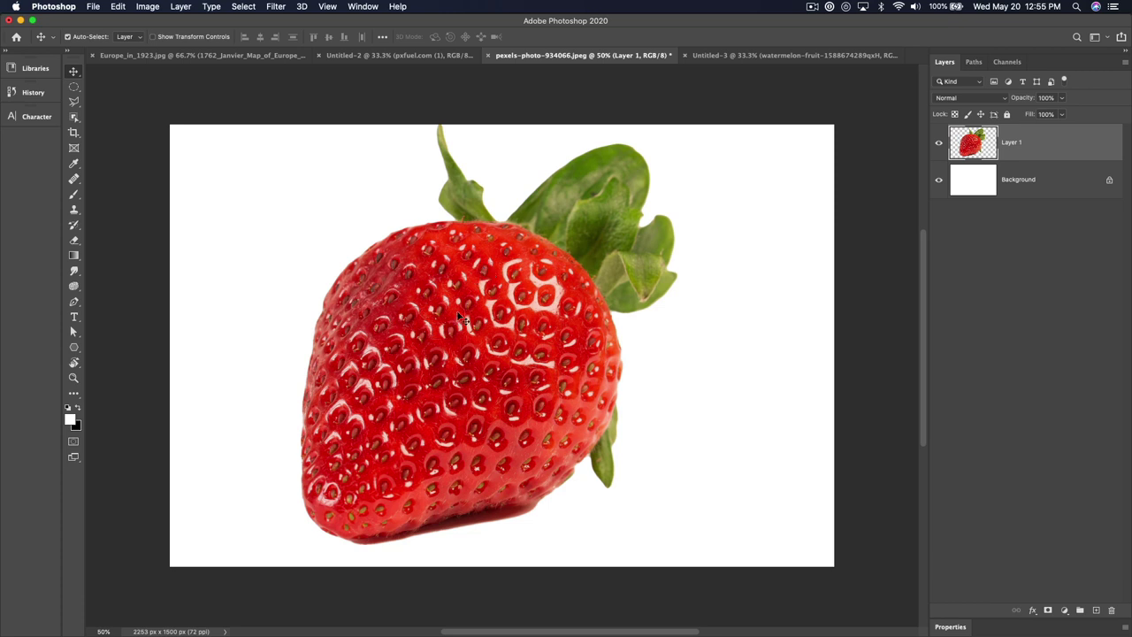
Step: Centre the strawberry horizontally on the canvas and use Free Transform to scale it to 85.84% about its centre
{"action": "left_click_drag", "start_coordinate": [461, 315], "coordinate": [476, 326]}
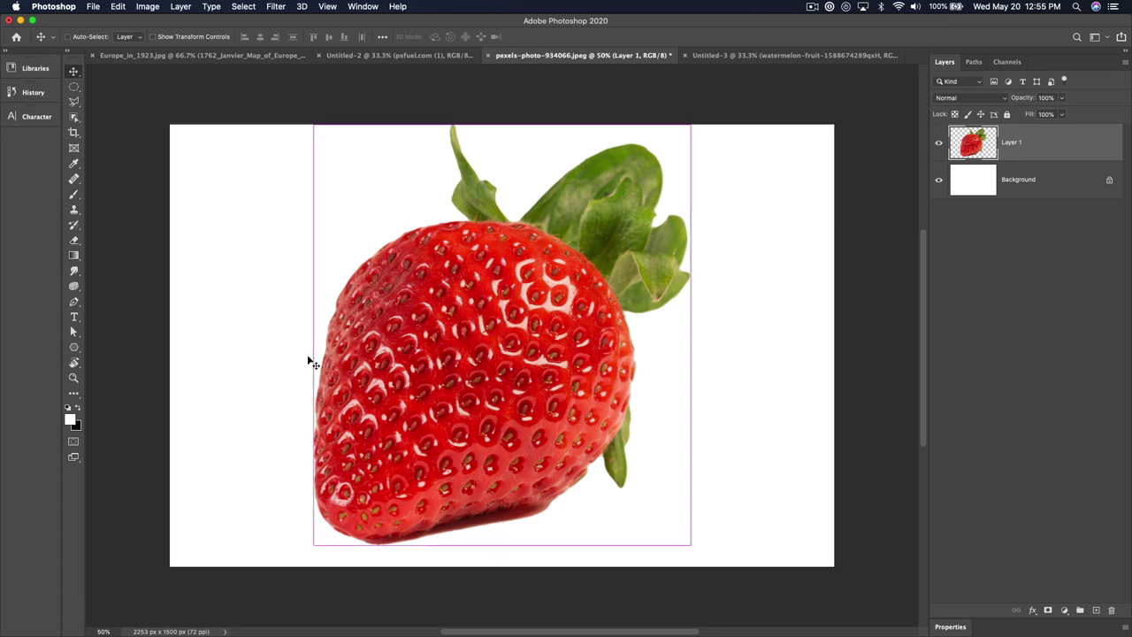
{"action": "key", "text": "super+t"}
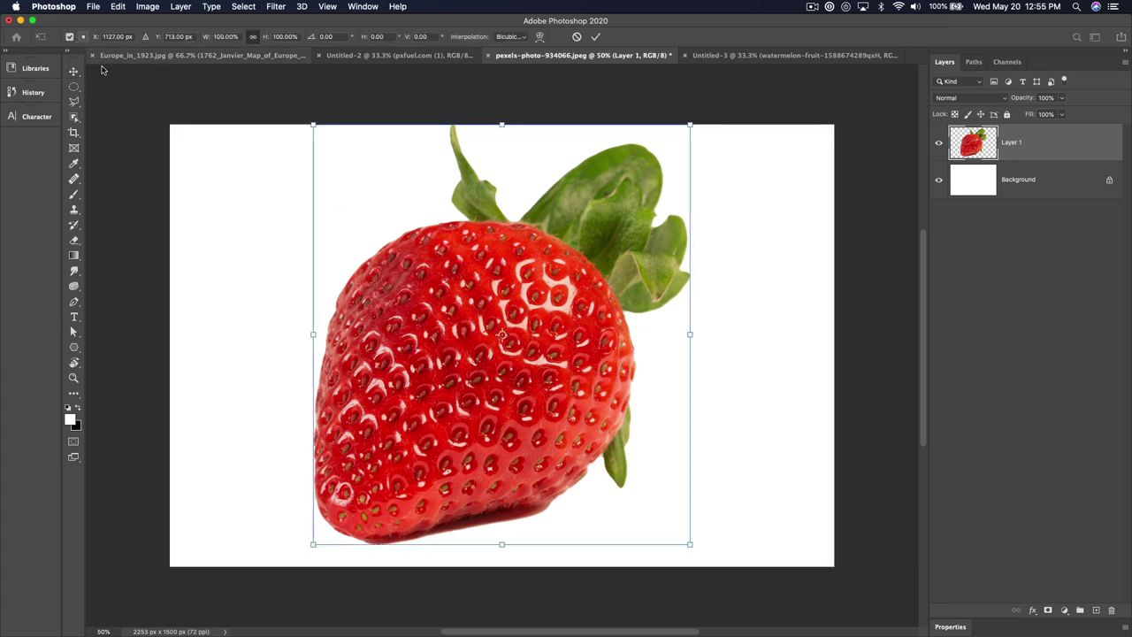
{"action": "left_click", "coordinate": [118, 6]}
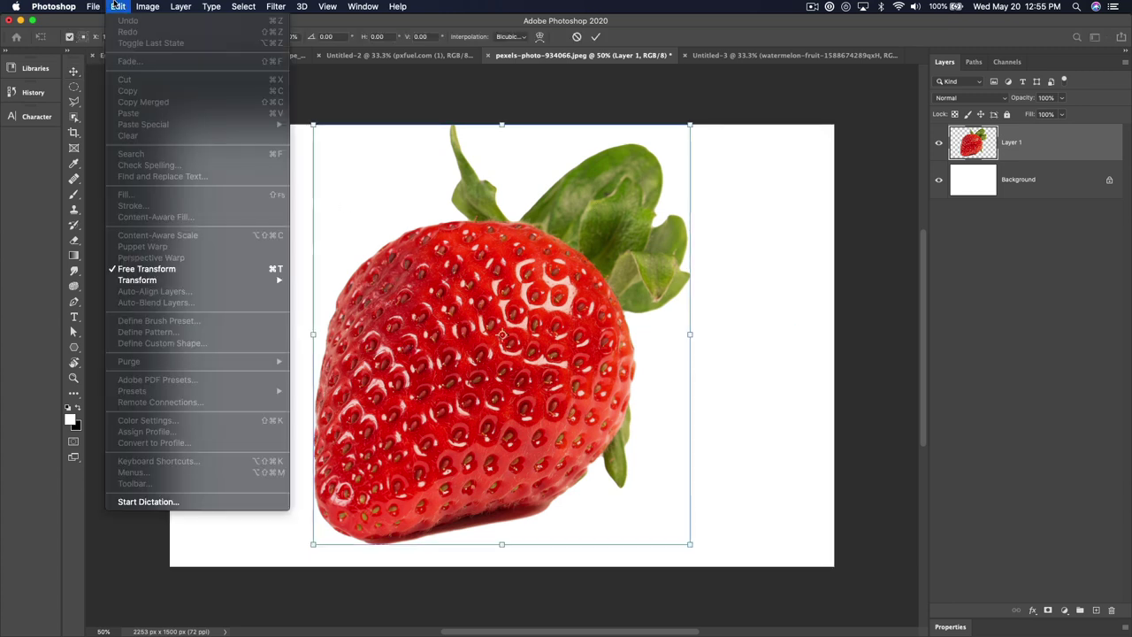
{"action": "left_click", "coordinate": [178, 269]}
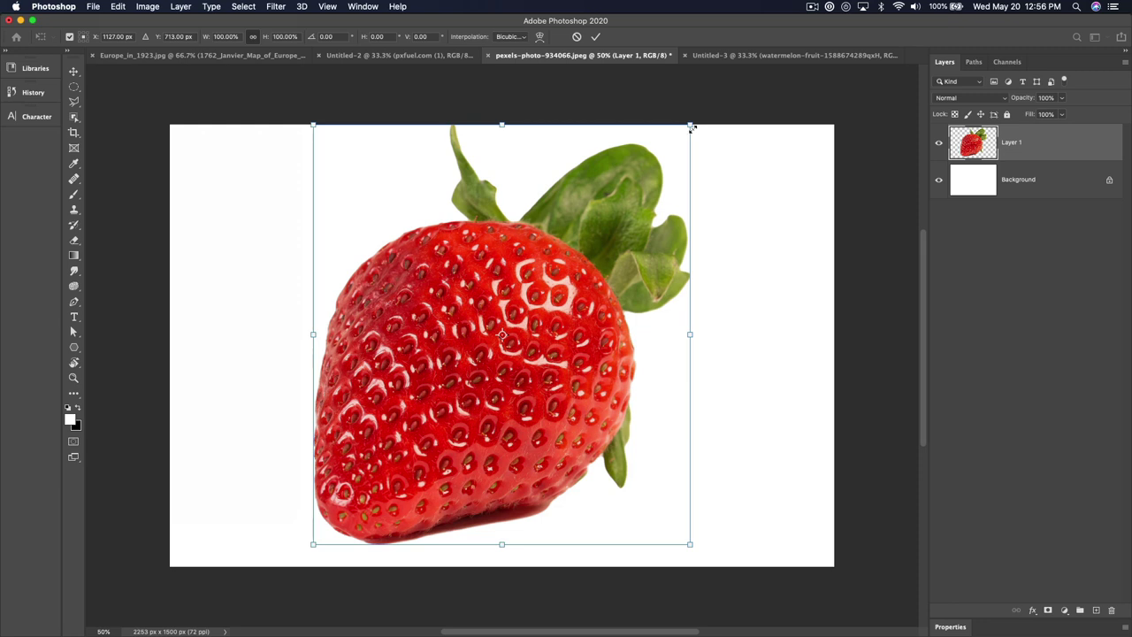
{"action": "left_click_drag", "start_coordinate": [692, 127], "coordinate": [664, 155]}
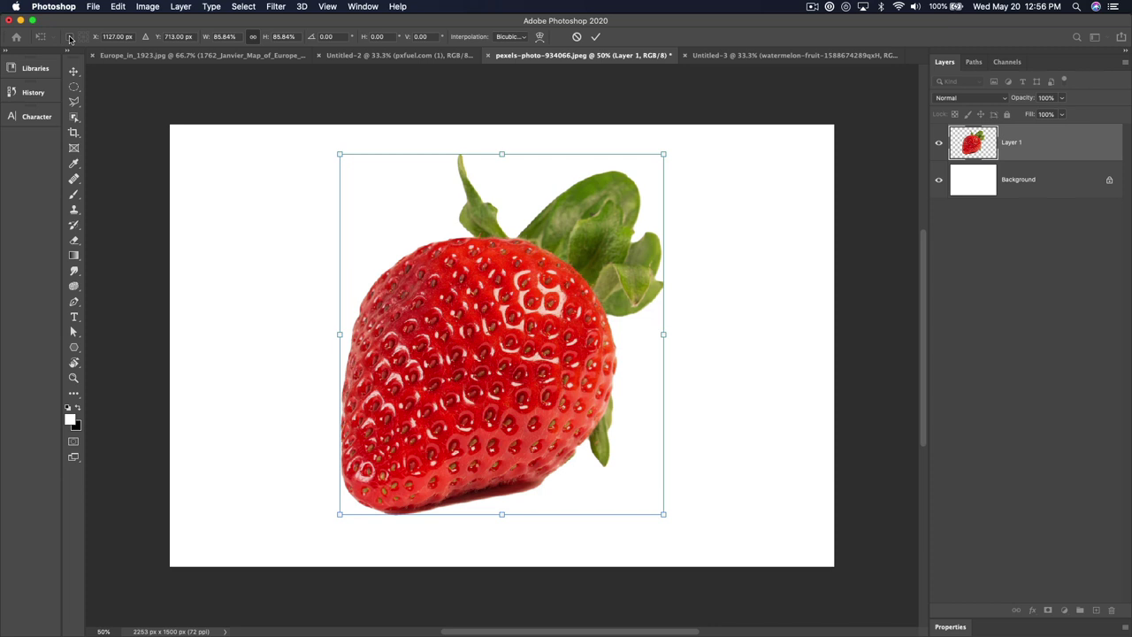
Step: Toggle the transform reference point's display, move the point up and right of the strawberry's centre, and rotate the strawberry to 1.92°
{"action": "left_click", "coordinate": [70, 38]}
{"action": "left_click", "coordinate": [70, 37]}
{"action": "left_click", "coordinate": [70, 37]}
{"action": "left_click_drag", "start_coordinate": [502, 341], "coordinate": [538, 264]}
{"action": "left_click_drag", "start_coordinate": [684, 166], "coordinate": [715, 232]}
Step: Set the reference point near the strawberry's tip, reset it near the bounding box's upper-left corner, and rotate the strawberry counterclockwise
{"action": "left_click", "coordinate": [376, 462], "text": "alt"}
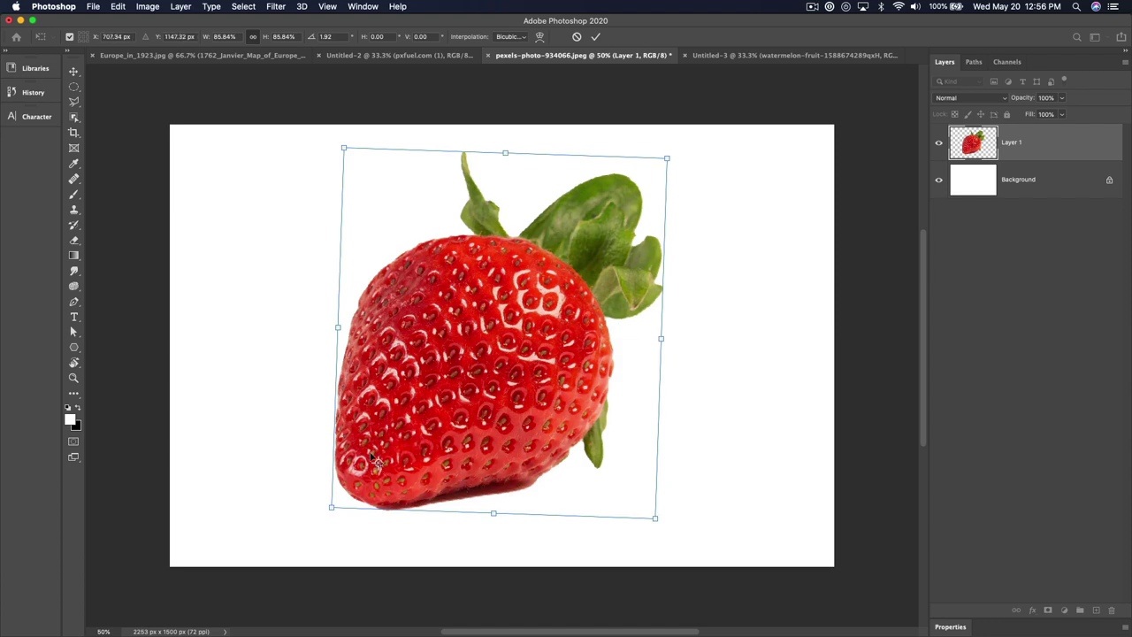
{"action": "left_click", "coordinate": [414, 208], "text": "alt"}
{"action": "left_click_drag", "start_coordinate": [693, 189], "coordinate": [744, 148]}
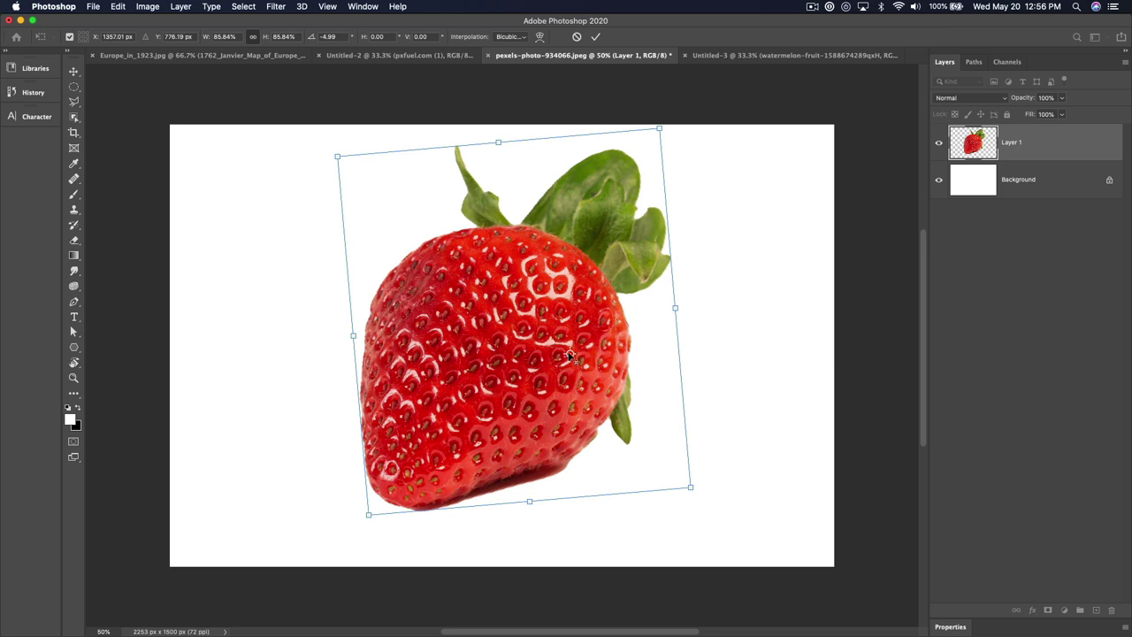
Step: Set the reference point to X 1178.69 px, Y 722.95 px and try stretching the strawberry to 108.38% width and 91.27% height
{"action": "left_click", "coordinate": [532, 398], "text": "alt"}
{"action": "left_click_drag", "start_coordinate": [475, 417], "coordinate": [514, 337]}
{"action": "left_click_drag", "start_coordinate": [710, 487], "coordinate": [765, 518]}
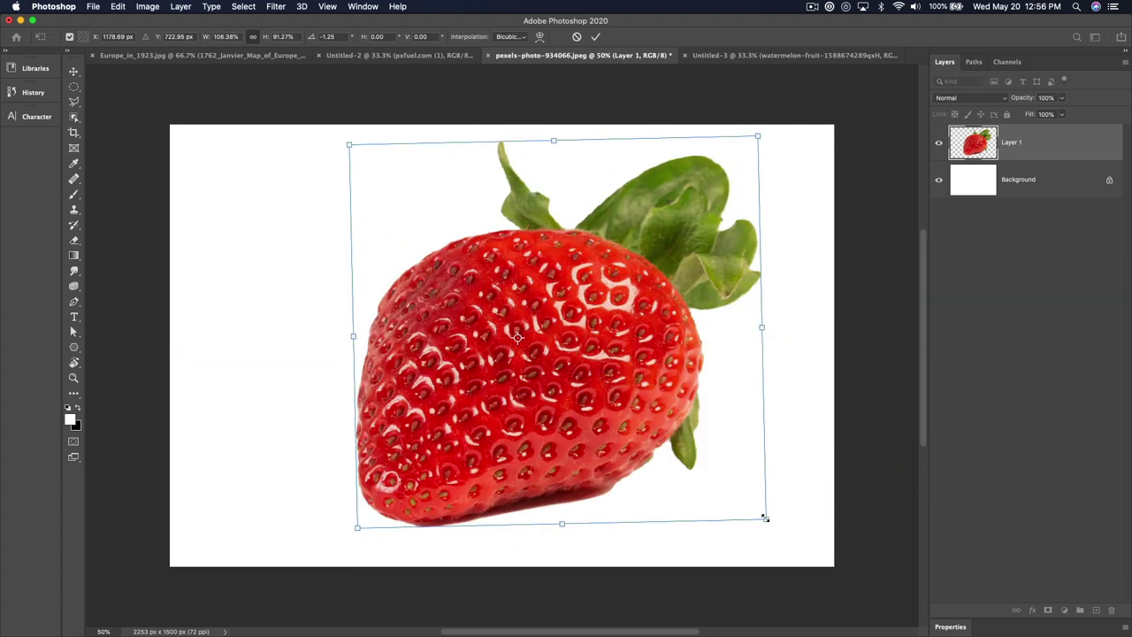
{"action": "key", "text": "super+z"}
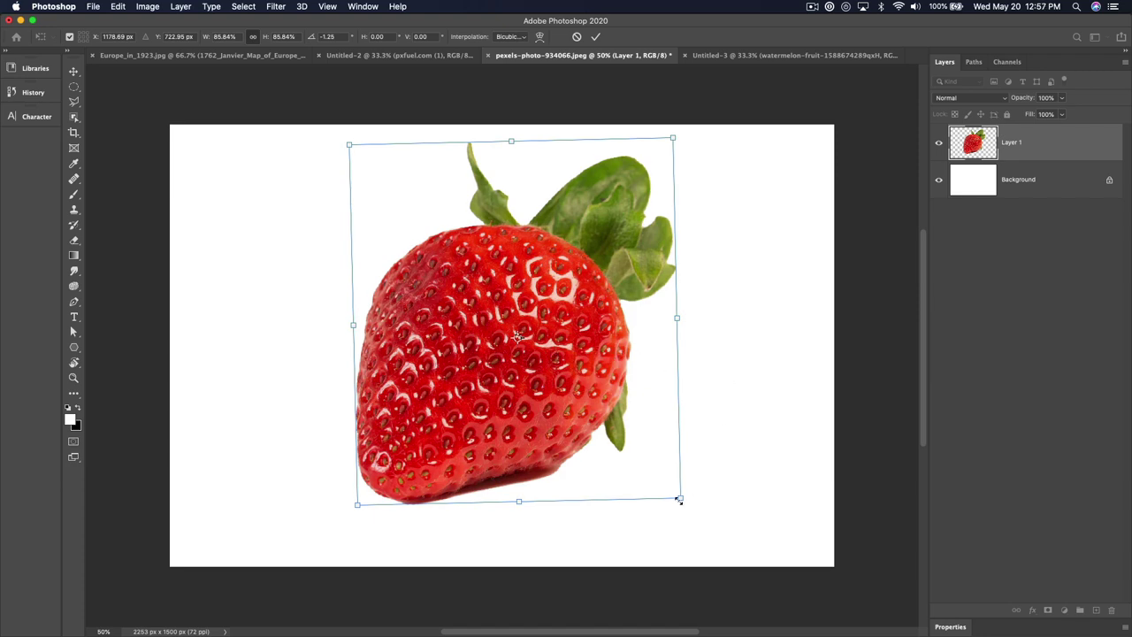
Step: Rotate the strawberry to -3.53° and distort it by pulling the bounding box's lower-right corner outward
{"action": "mouse_move", "coordinate": [760, 350]}
{"action": "left_mouse_down"}
{"action": "mouse_move", "coordinate": [657, 495]}
{"action": "mouse_move", "coordinate": [516, 516]}
{"action": "mouse_move", "coordinate": [740, 316]}
{"action": "mouse_move", "coordinate": [723, 457]}
{"action": "mouse_move", "coordinate": [684, 516]}
{"action": "mouse_move", "coordinate": [826, 255]}
{"action": "mouse_move", "coordinate": [679, 485]}
{"action": "mouse_move", "coordinate": [534, 519]}
{"action": "mouse_move", "coordinate": [473, 473]}
{"action": "mouse_move", "coordinate": [429, 403]}
{"action": "mouse_move", "coordinate": [644, 515]}
{"action": "mouse_move", "coordinate": [786, 259]}
{"action": "mouse_move", "coordinate": [745, 377]}
{"action": "mouse_move", "coordinate": [759, 341]}
{"action": "left_mouse_up"}
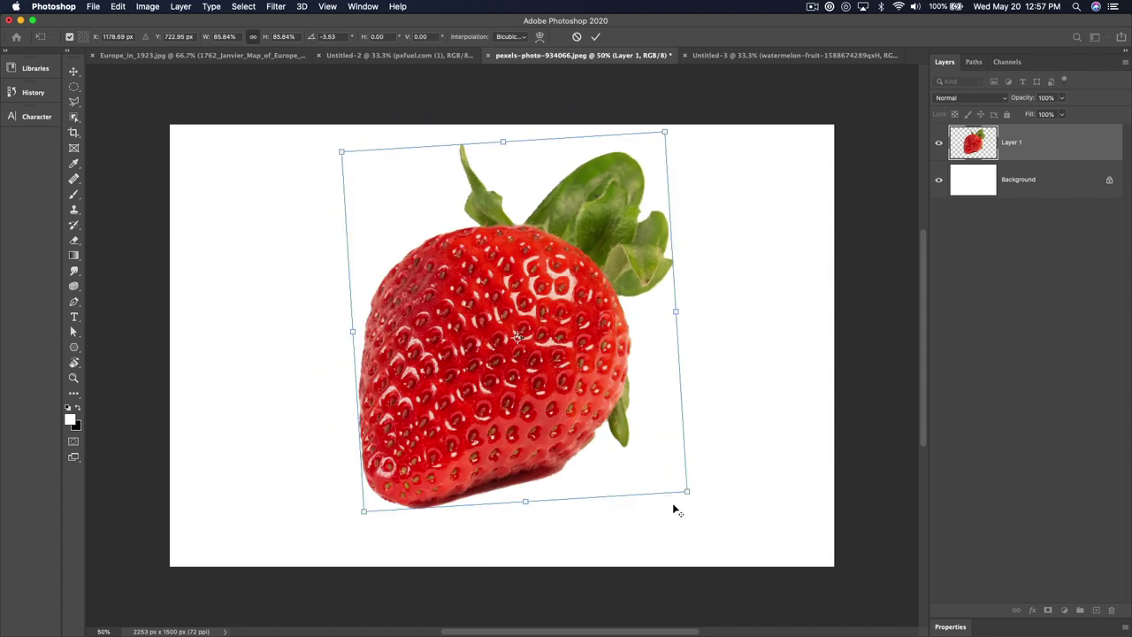
{"action": "left_click_drag", "start_coordinate": [690, 489], "coordinate": [695, 414]}
{"action": "key", "text": "super+z"}
{"action": "left_click_drag", "start_coordinate": [690, 497], "coordinate": [715, 536]}
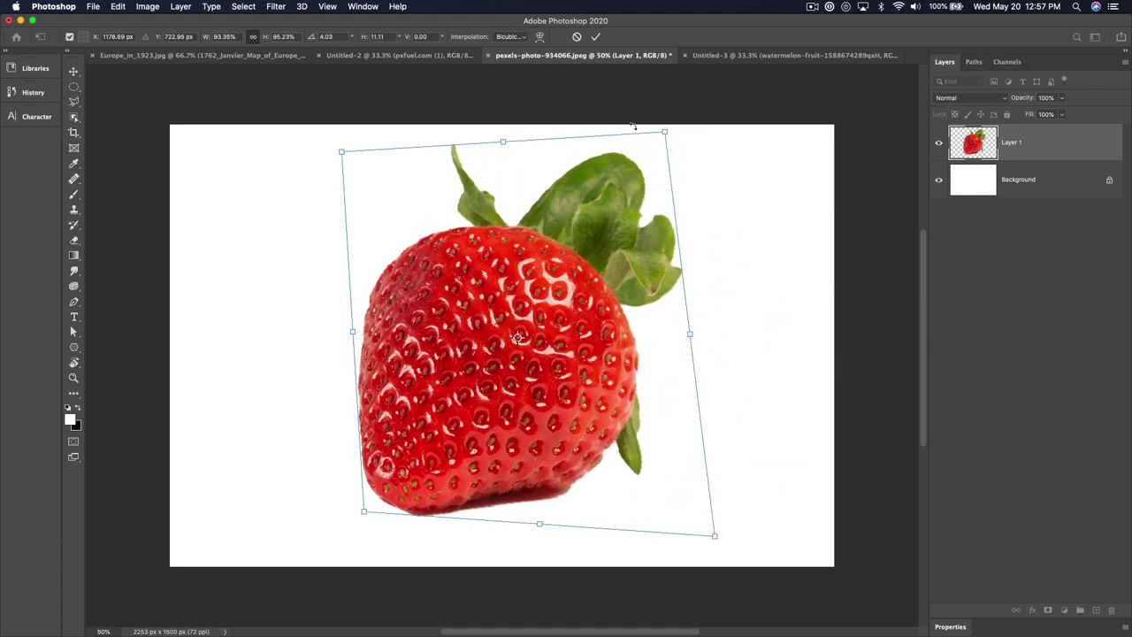
Step: Distort the strawberry by moving the bounding box's upper corners inward and its lower corners outward, and apply the transformation
{"action": "left_click_drag", "start_coordinate": [662, 140], "coordinate": [566, 201]}
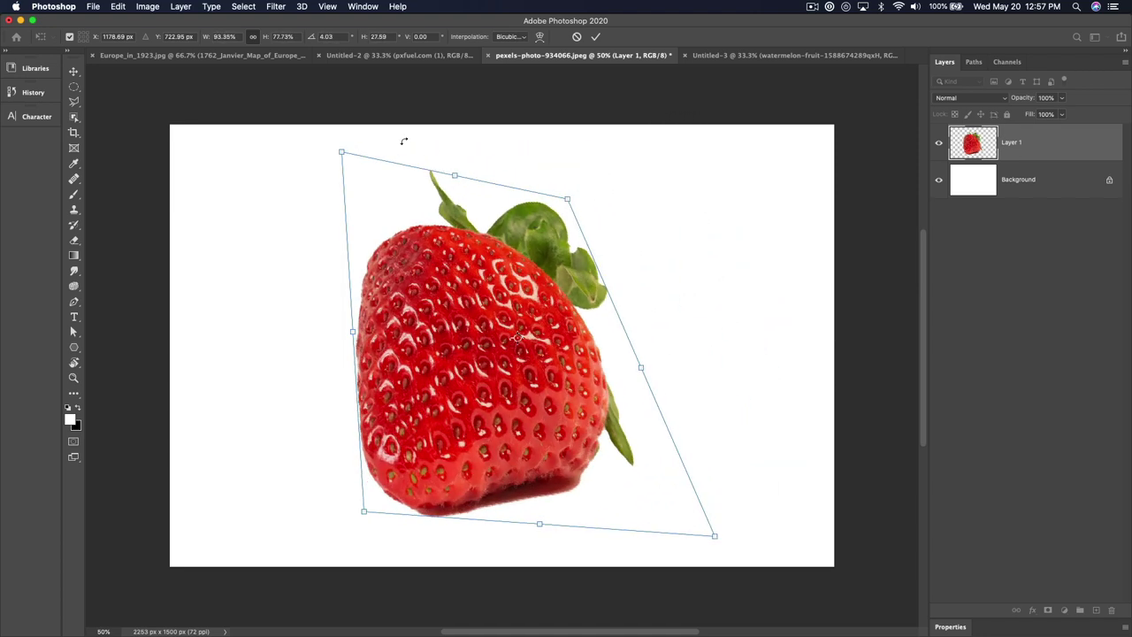
{"action": "left_click_drag", "start_coordinate": [341, 153], "coordinate": [420, 155]}
{"action": "left_click_drag", "start_coordinate": [366, 512], "coordinate": [224, 508]}
{"action": "left_click_drag", "start_coordinate": [714, 536], "coordinate": [790, 410]}
{"action": "key", "text": "Return"}
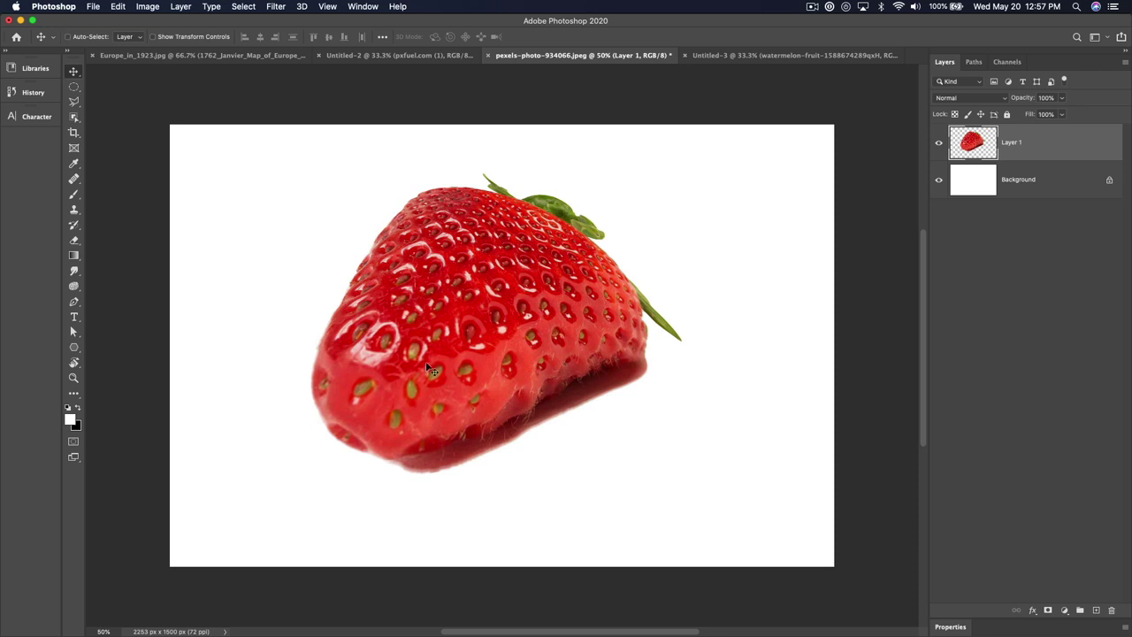
Step: Switch to the Europe_in_1923.jpg document and delete its masked 1762 map layer
{"action": "key", "text": "ctrl+Tab"}
{"action": "key", "text": "ctrl+Tab"}
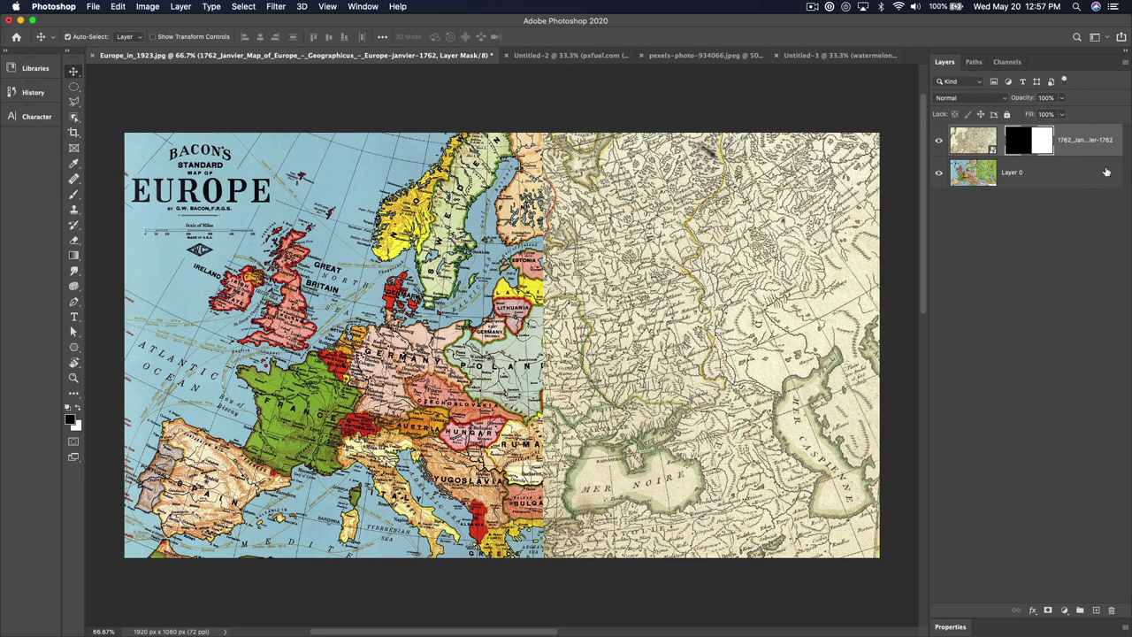
{"action": "key", "text": "BackSpace"}
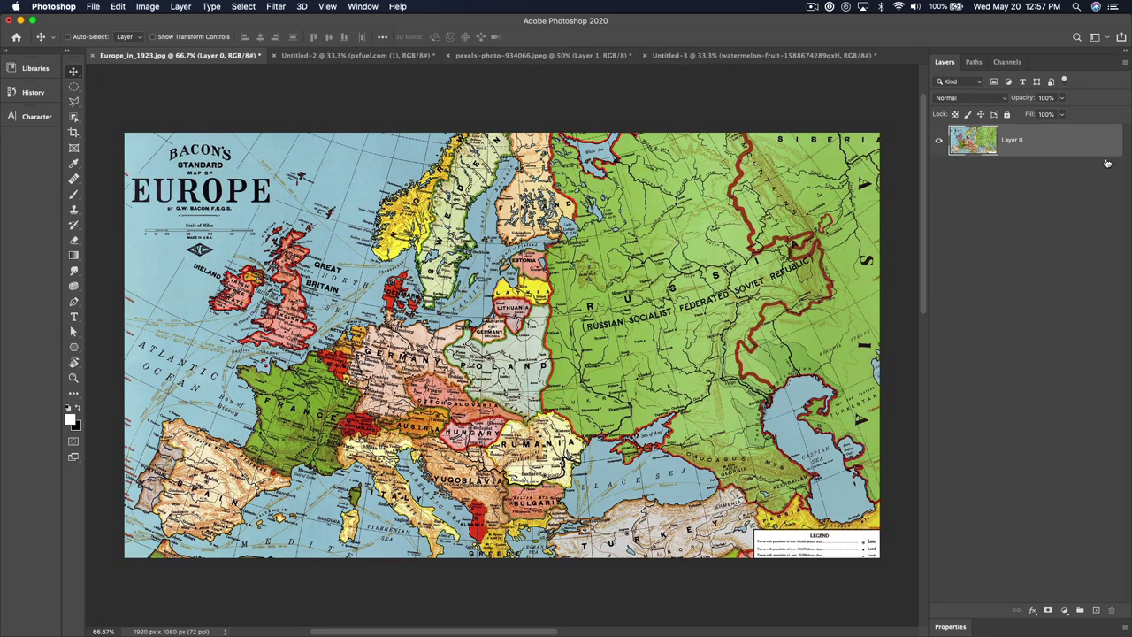
Step: Place the 1762 Janvier map JPG from the Maps folder in Finder over the 1923 map, scaled to 60.84%
{"action": "key", "text": "super+Tab"}
{"action": "left_click", "coordinate": [588, 97]}
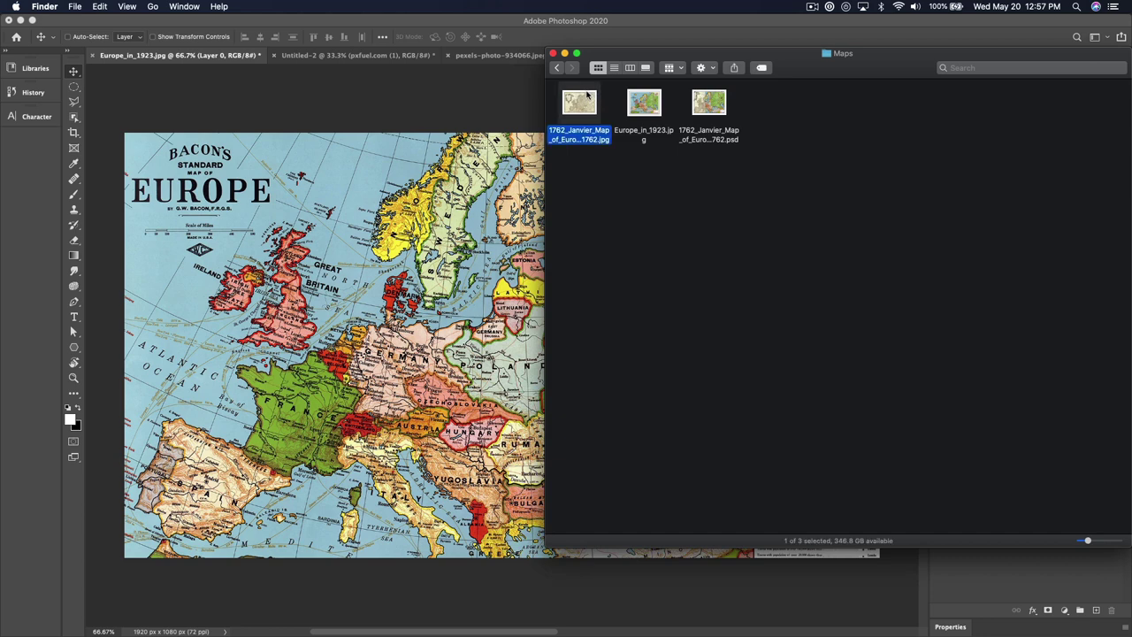
{"action": "left_click_drag", "start_coordinate": [575, 108], "coordinate": [325, 383]}
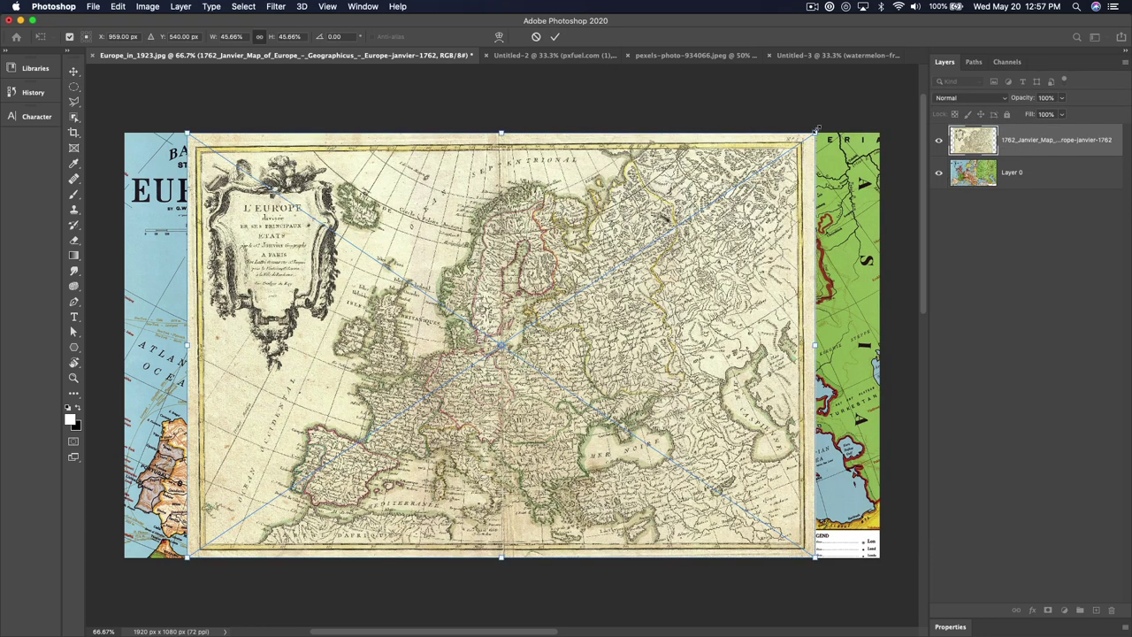
{"action": "left_click_drag", "start_coordinate": [816, 129], "coordinate": [858, 160]}
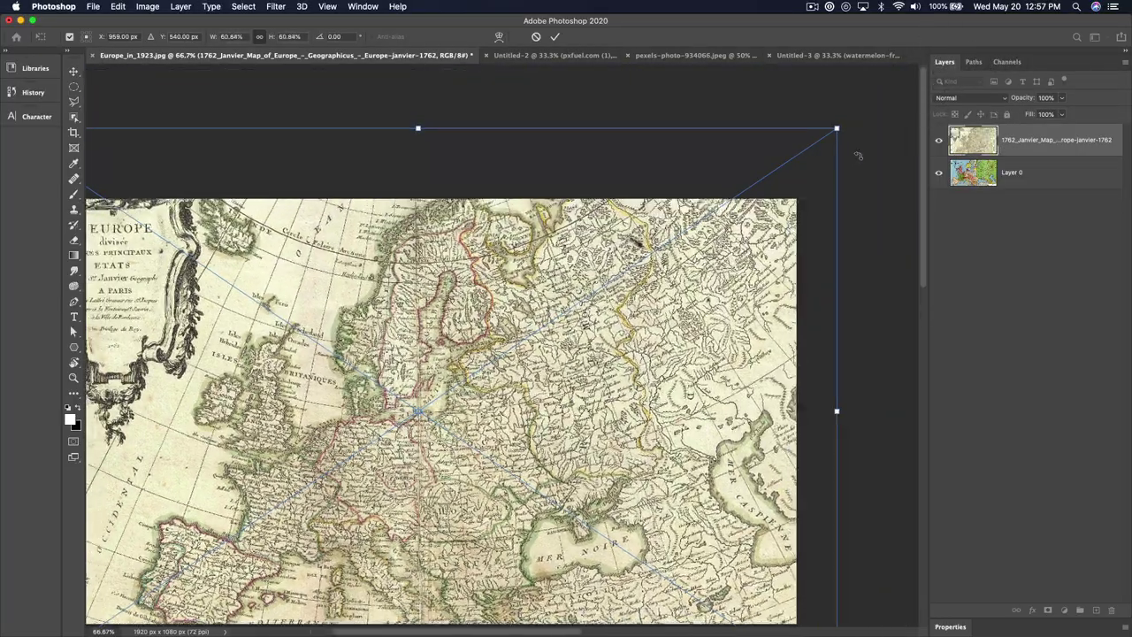
{"action": "key", "text": "Return"}
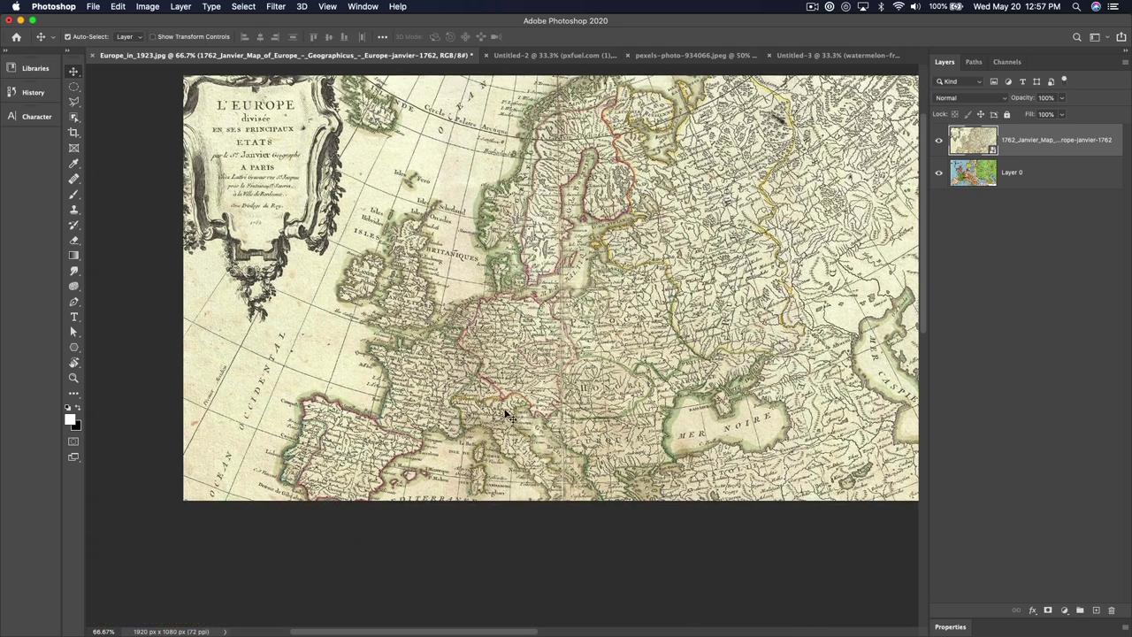
Step: Lower the 1762 map layer's opacity to 47% and move it roughly over Spain on the 1923 map
{"action": "left_click", "coordinate": [1062, 97]}
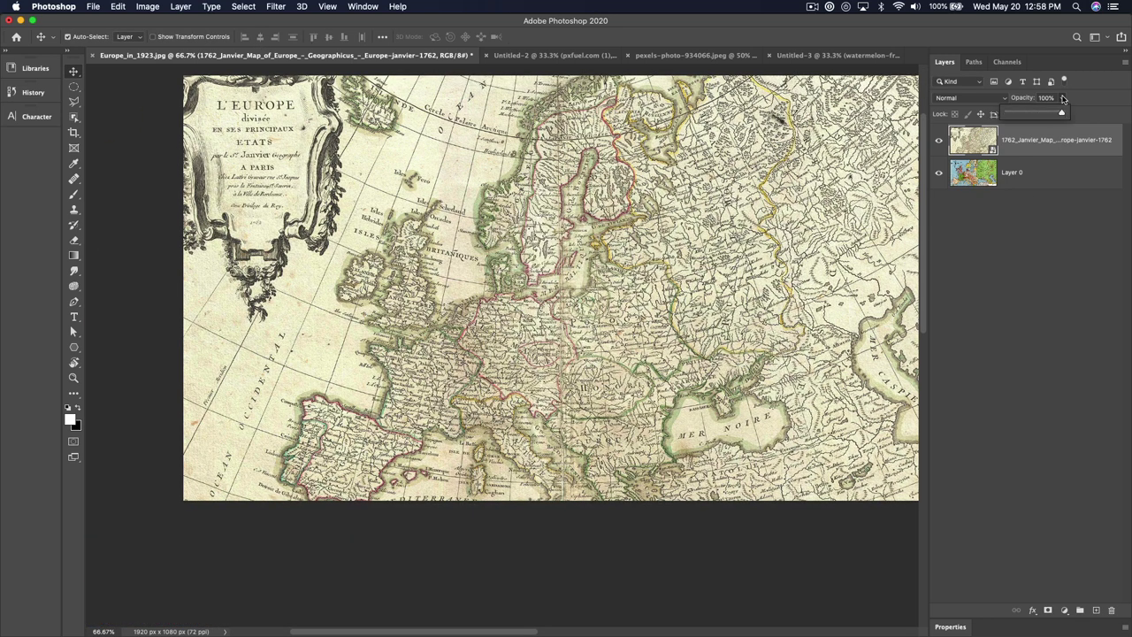
{"action": "left_click_drag", "start_coordinate": [1059, 115], "coordinate": [1025, 117]}
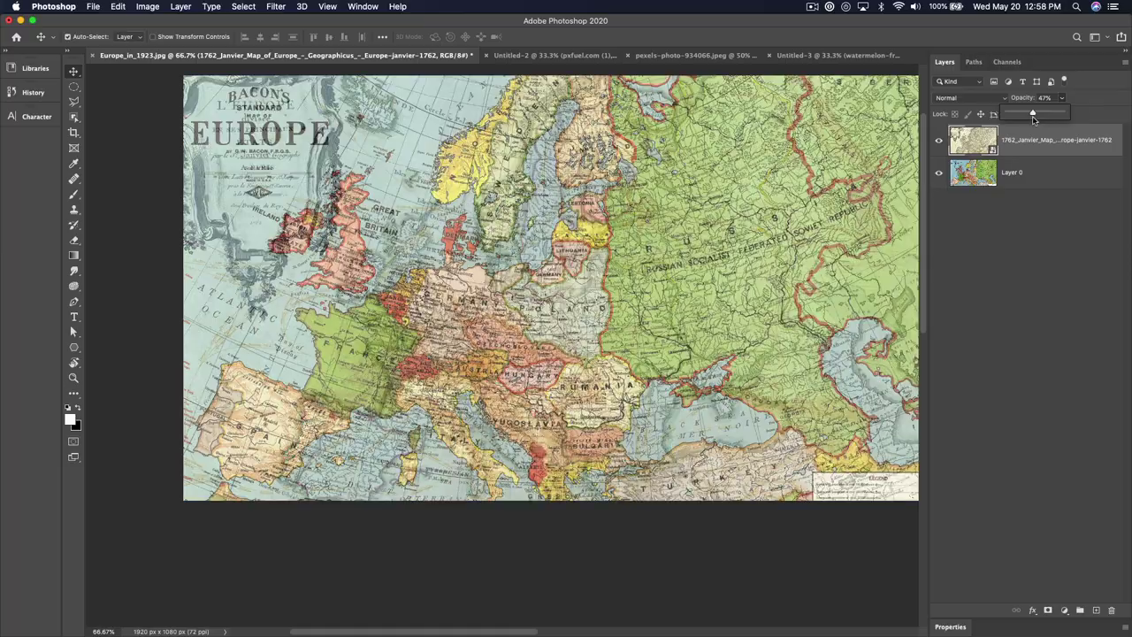
{"action": "left_click_drag", "start_coordinate": [559, 288], "coordinate": [397, 272]}
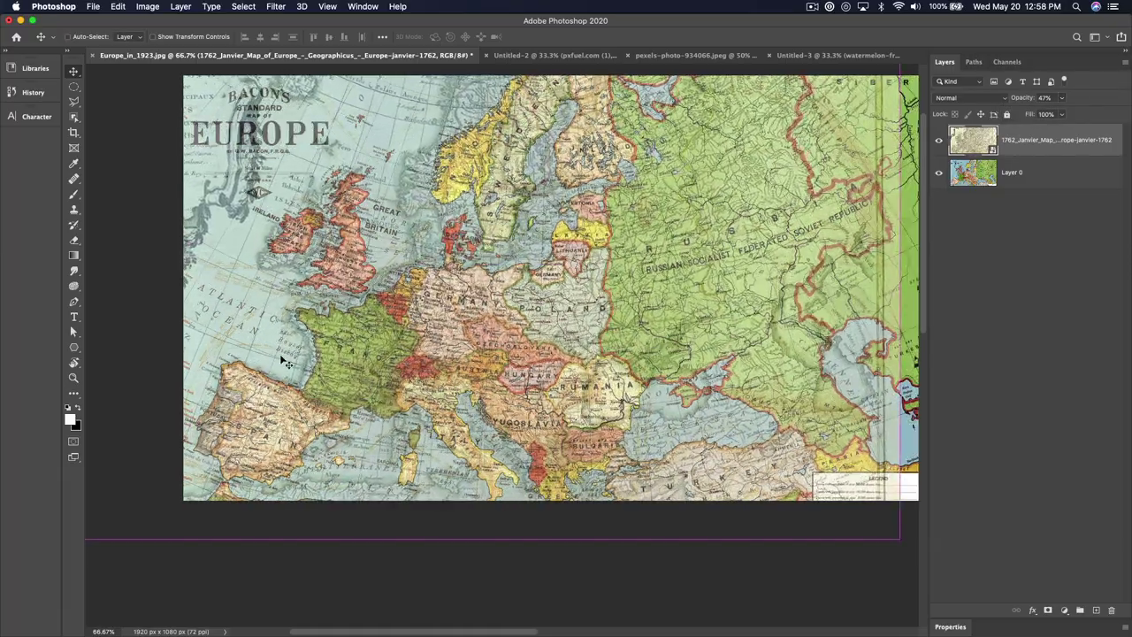
Step: Fine-position the 1762 map so that its northwestern Spanish coast lines up with the coast on the 1923 map
{"action": "key", "text": "super+equal"}
{"action": "key", "text": "super+equal"}
{"action": "key", "text": "super+equal"}
{"action": "scroll", "coordinate": [580, 345], "scroll_direction": "left", "scroll_amount": 10}
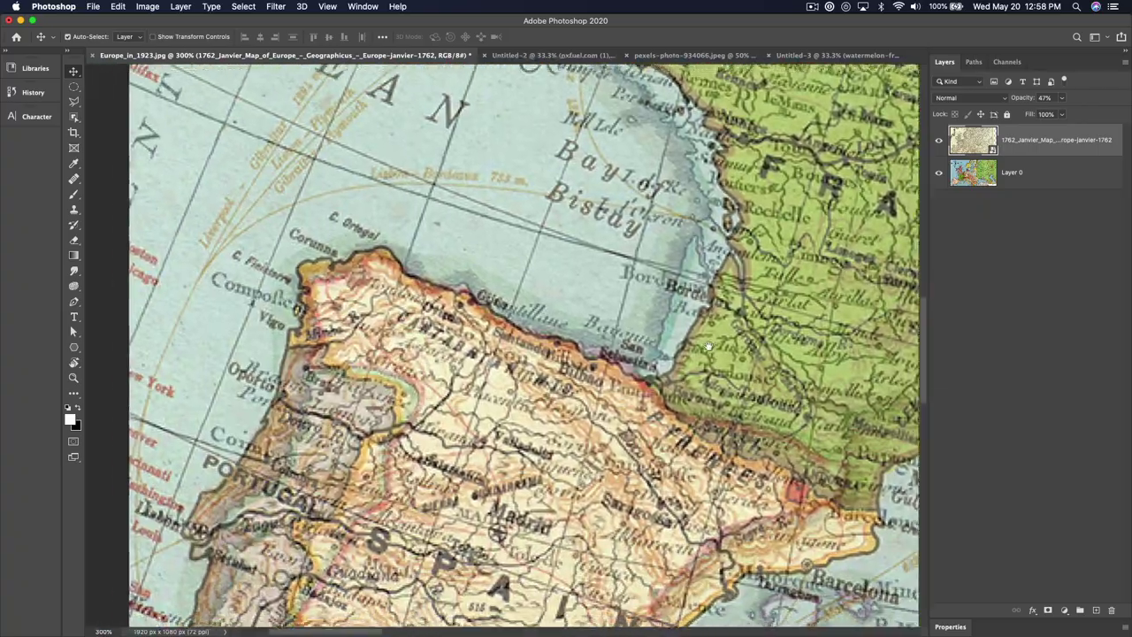
{"action": "left_click_drag", "start_coordinate": [538, 300], "coordinate": [460, 278]}
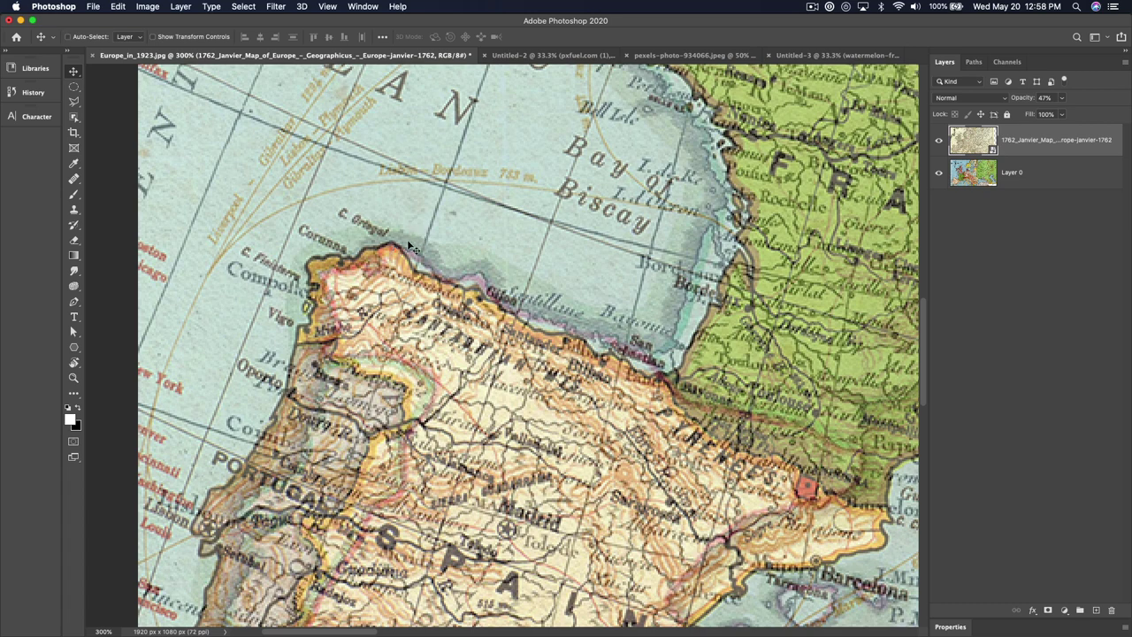
Step: Free-transform the 1762 map with the reference point on Spain's northwestern coast, scaling it to 64.53% and rotating it to 3.52°
{"action": "key", "text": "super+t"}
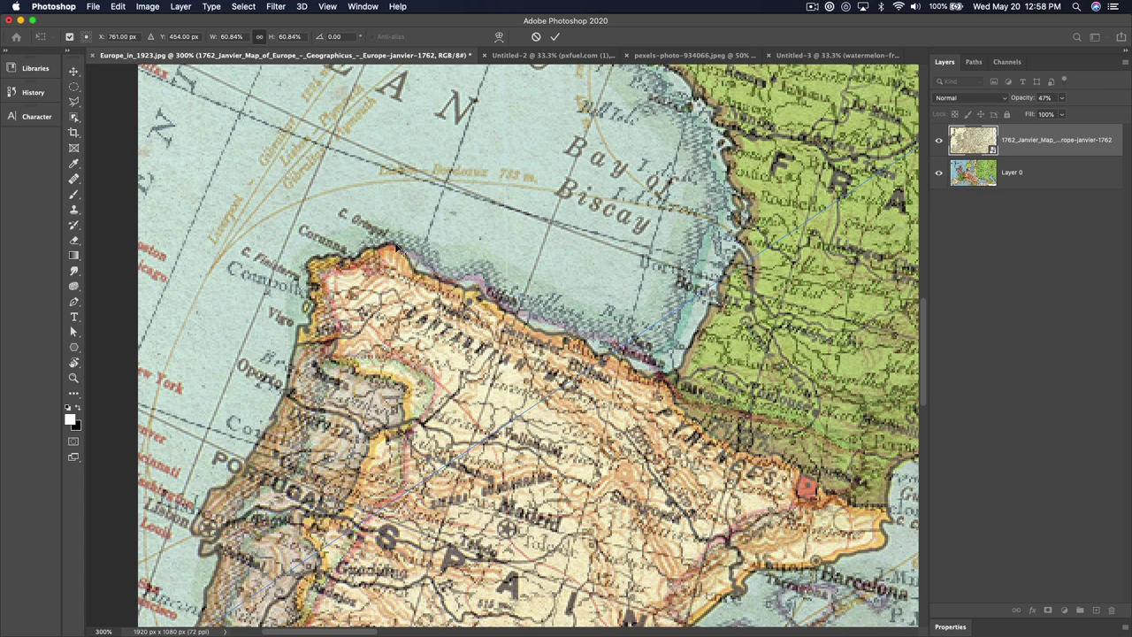
{"action": "mouse_move", "coordinate": [398, 250]}
{"action": "left_mouse_down"}
{"action": "mouse_move", "coordinate": [344, 224]}
{"action": "mouse_move", "coordinate": [376, 249]}
{"action": "mouse_move", "coordinate": [113, 260]}
{"action": "mouse_move", "coordinate": [428, 244]}
{"action": "mouse_move", "coordinate": [395, 249]}
{"action": "left_mouse_up"}
{"action": "key", "text": "super+0"}
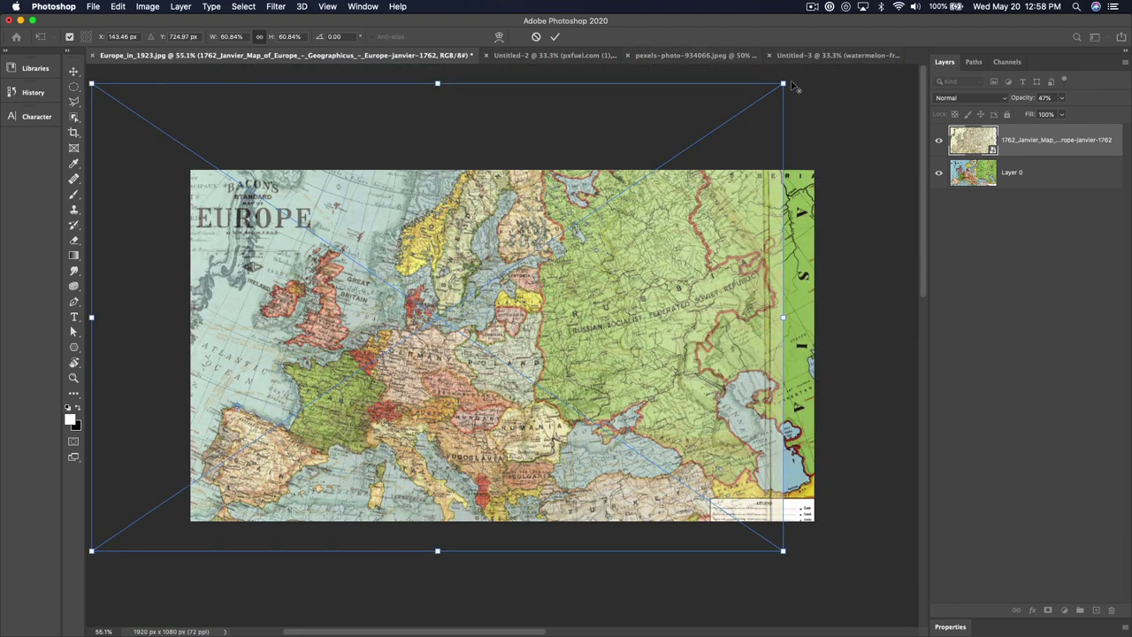
{"action": "left_click_drag", "start_coordinate": [785, 82], "coordinate": [853, 158]}
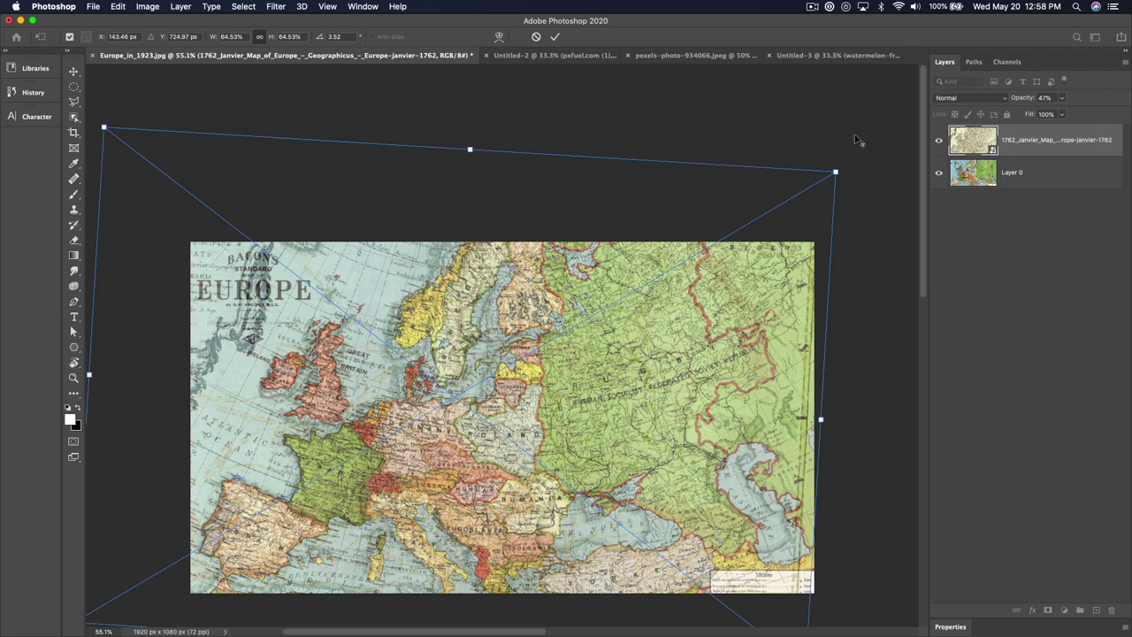
Step: Undo a trial rotation about a point outside the map, scale the 1762 map to 66.30%, rotate it to 4.57° and apply
{"action": "left_click_drag", "start_coordinate": [871, 209], "coordinate": [880, 283]}
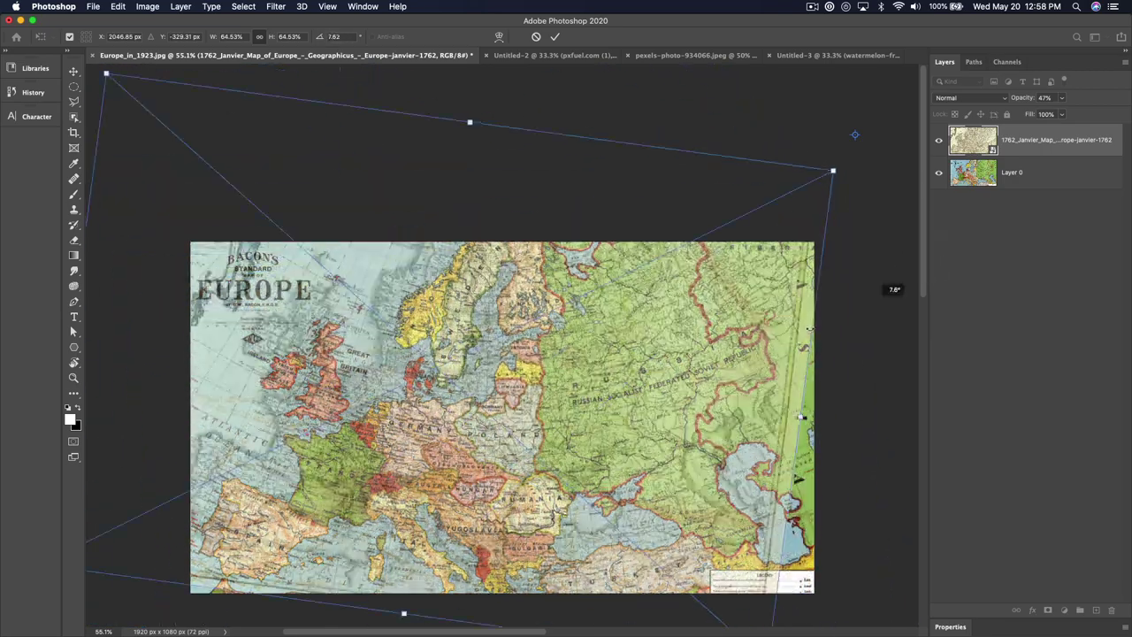
{"action": "key", "text": "super+z"}
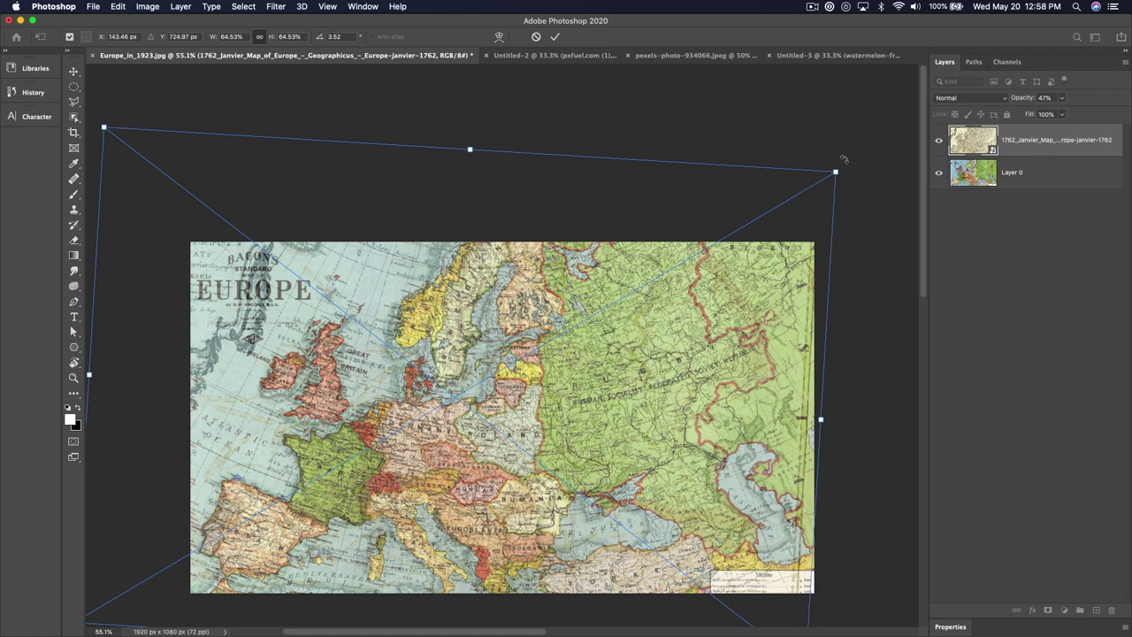
{"action": "left_click_drag", "start_coordinate": [844, 159], "coordinate": [880, 156]}
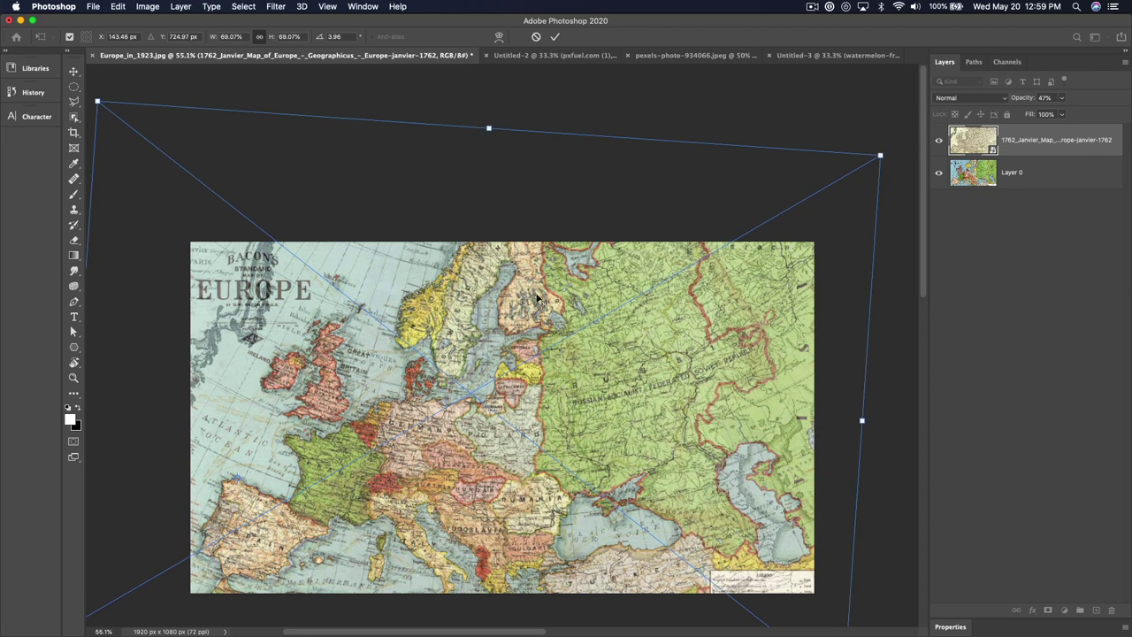
{"action": "scroll", "coordinate": [559, 370], "scroll_direction": "down", "scroll_amount": 5}
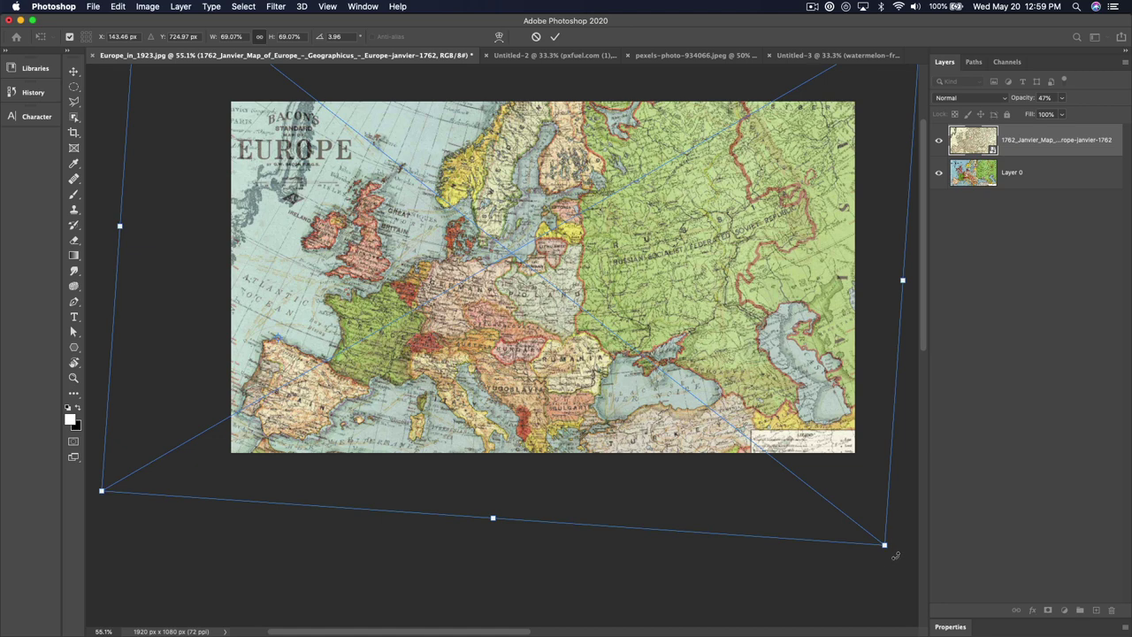
{"action": "left_click_drag", "start_coordinate": [896, 556], "coordinate": [882, 531]}
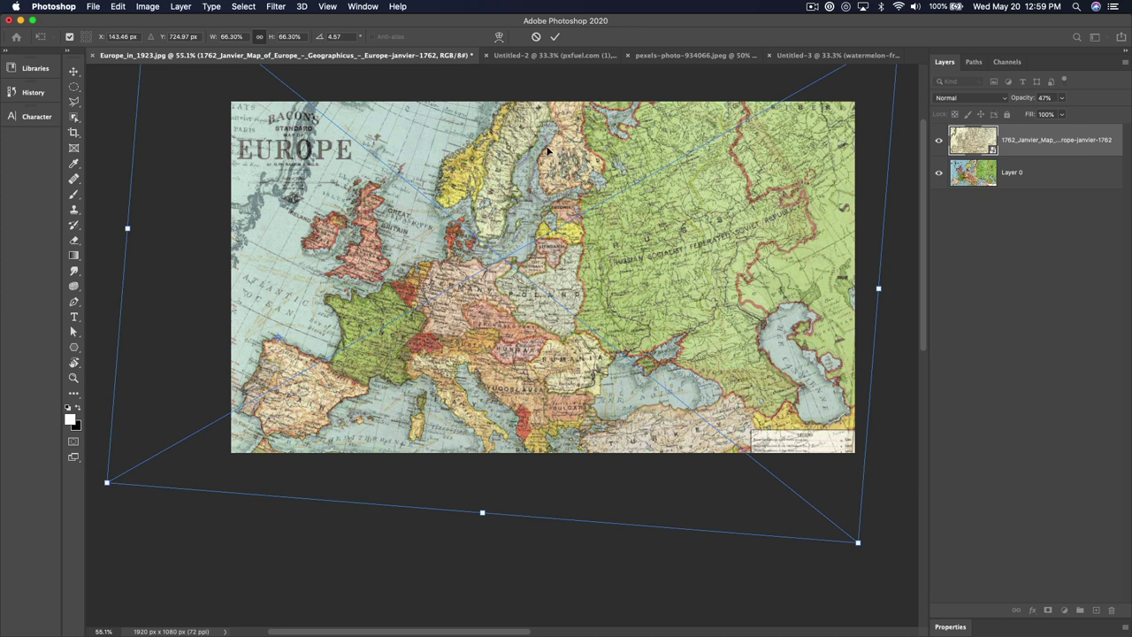
{"action": "key", "text": "Return"}
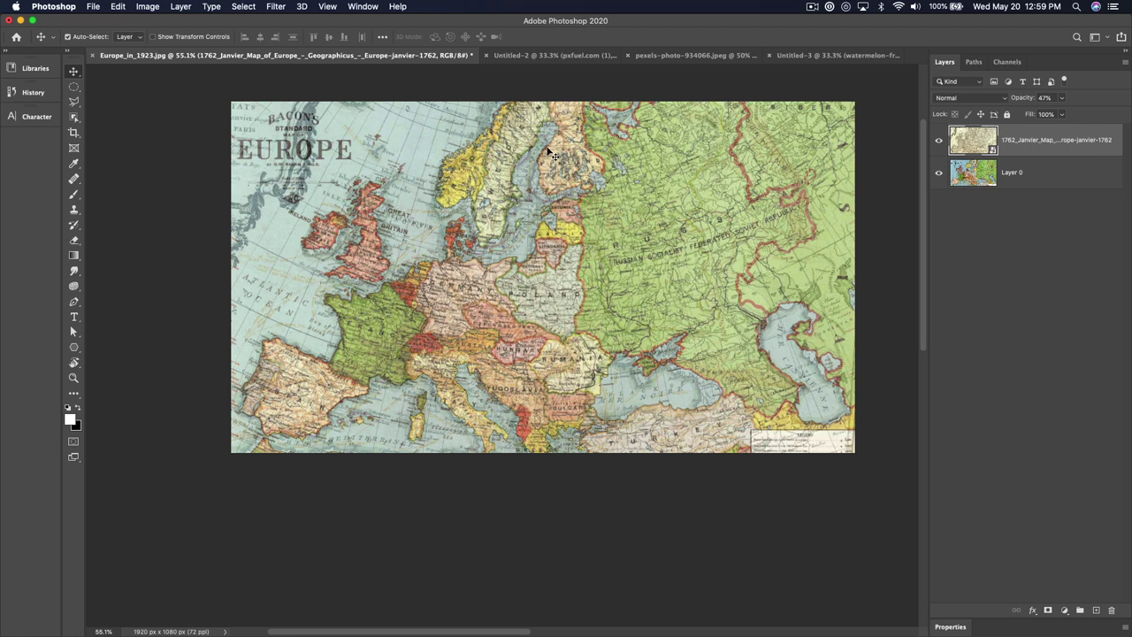
Step: Restore the 1762 map layer's opacity to 100%
{"action": "key", "text": "0"}
{"action": "key", "text": "5"}
{"action": "key", "text": "8"}
{"action": "key", "text": "0"}
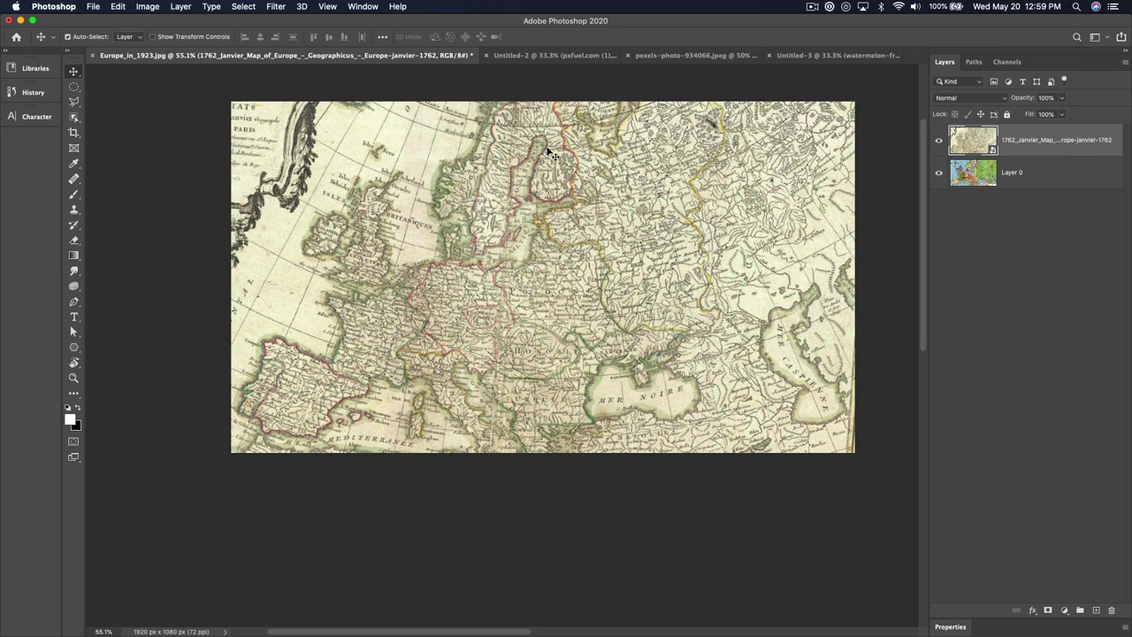
Step: Toggle the 1762 map layer's visibility repeatedly to compare its coastlines, especially around the Black Sea, with the 1923 map
{"action": "left_click", "coordinate": [939, 139]}
{"action": "left_click", "coordinate": [939, 140]}
{"action": "left_click_drag", "start_coordinate": [659, 235], "coordinate": [635, 293]}
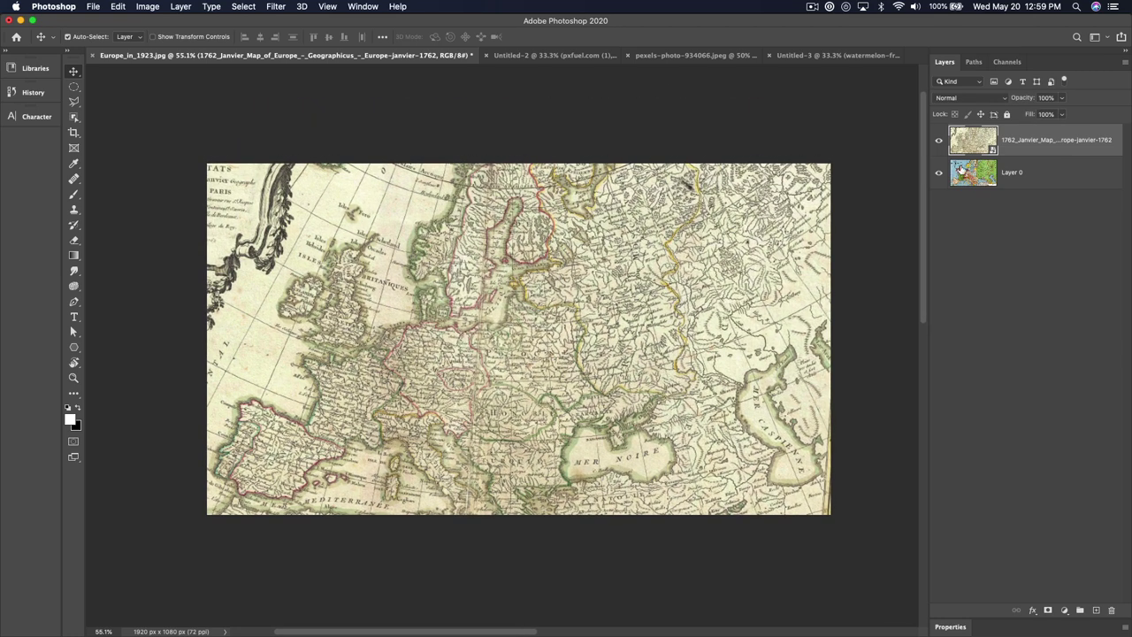
{"action": "left_click", "coordinate": [939, 143]}
{"action": "left_click", "coordinate": [939, 144]}
{"action": "left_click", "coordinate": [938, 146]}
{"action": "left_click", "coordinate": [939, 146]}
{"action": "left_click", "coordinate": [939, 146]}
{"action": "left_click", "coordinate": [939, 146]}
{"action": "left_click", "coordinate": [939, 146]}
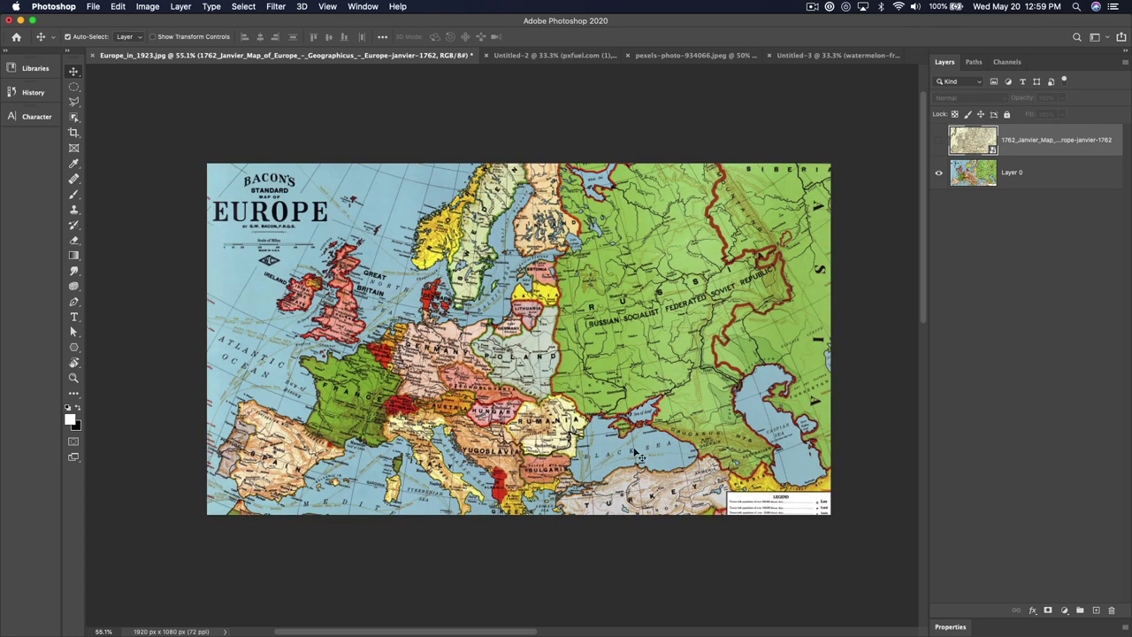
{"action": "left_click", "coordinate": [939, 146]}
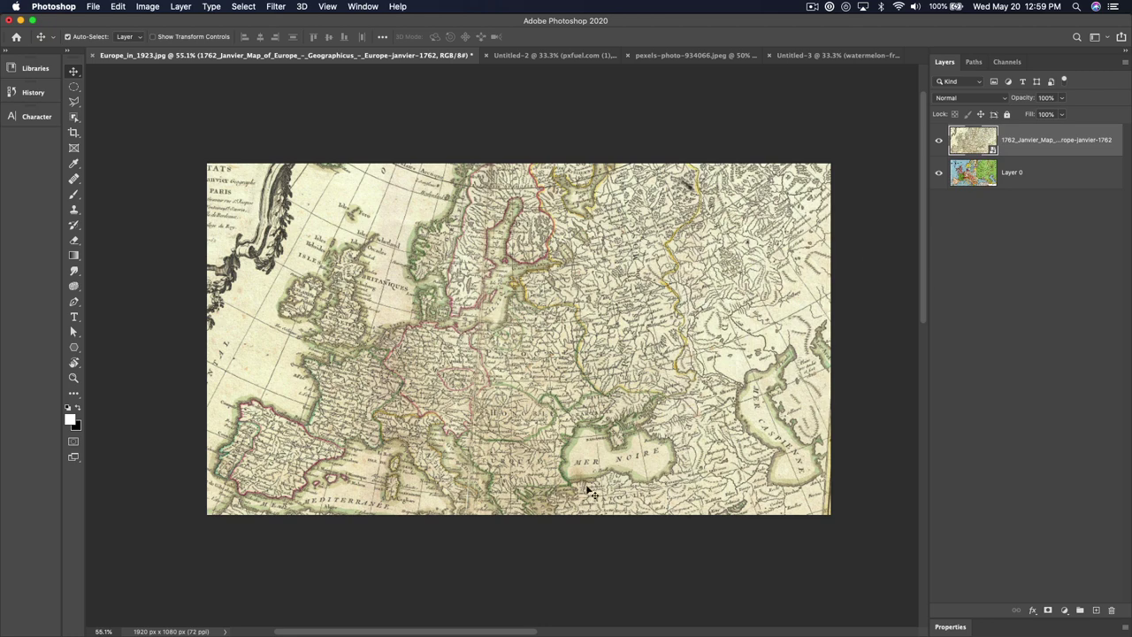
{"action": "left_click", "coordinate": [939, 141]}
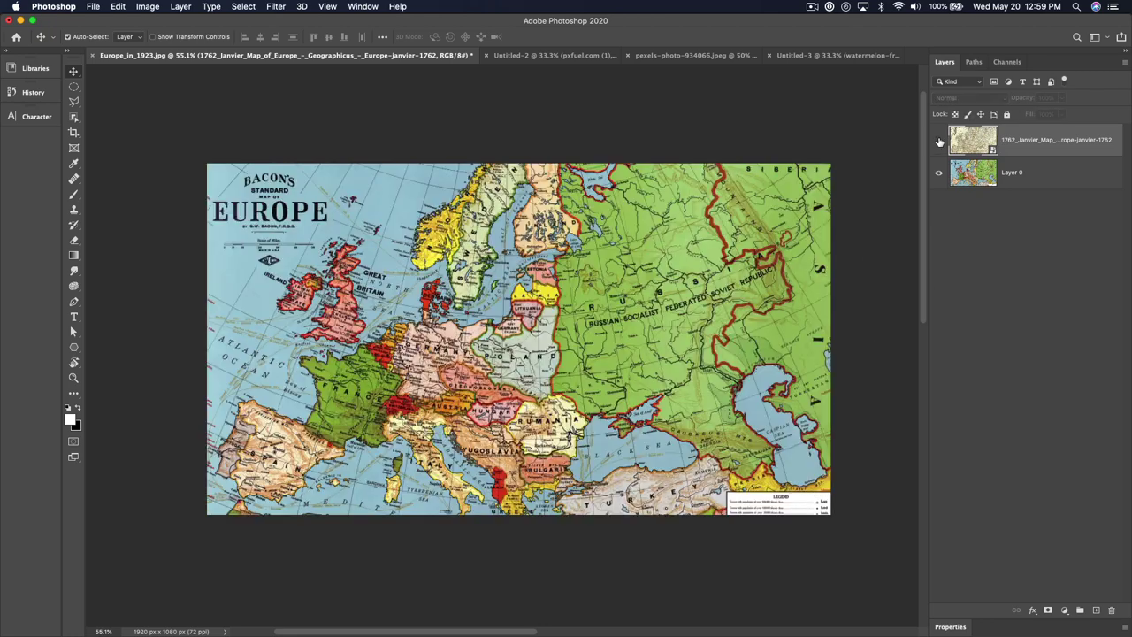
{"action": "left_click", "coordinate": [940, 140]}
{"action": "left_click", "coordinate": [940, 141]}
{"action": "left_click", "coordinate": [940, 140]}
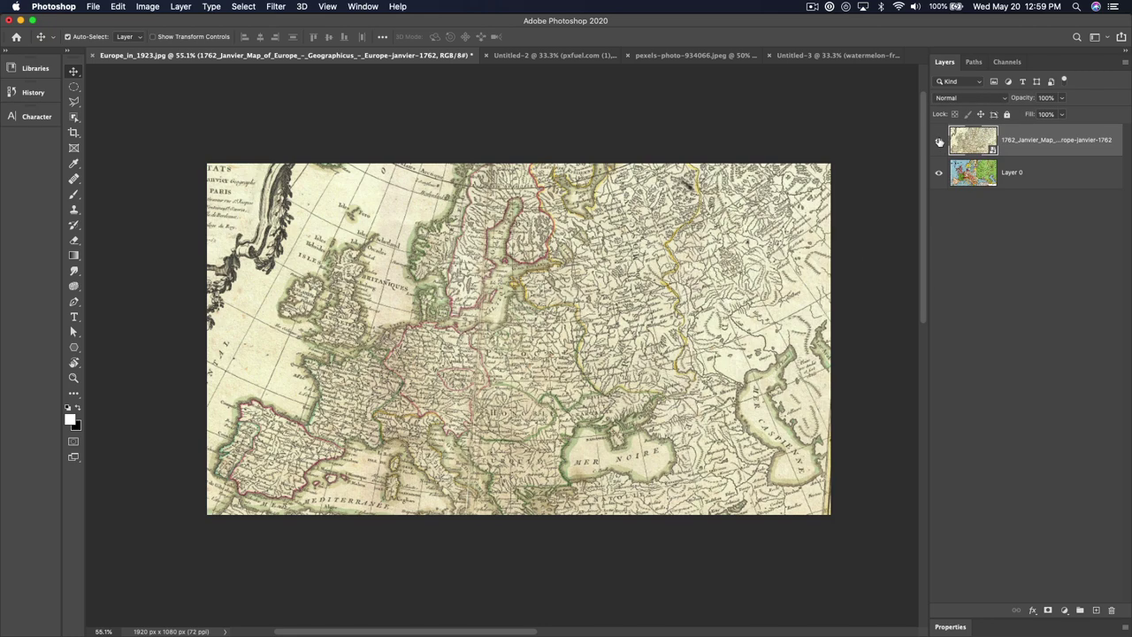
{"action": "left_click", "coordinate": [940, 141]}
{"action": "left_click", "coordinate": [939, 140]}
{"action": "key", "text": "super+t"}
{"action": "right_click", "coordinate": [626, 454]}
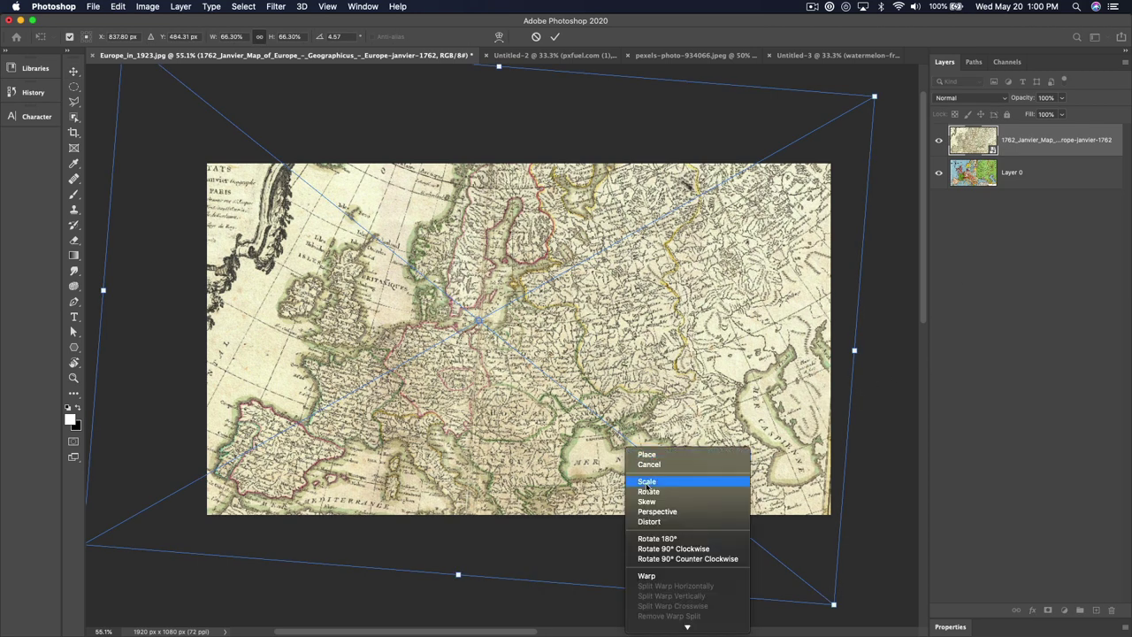
{"action": "left_click", "coordinate": [673, 576]}
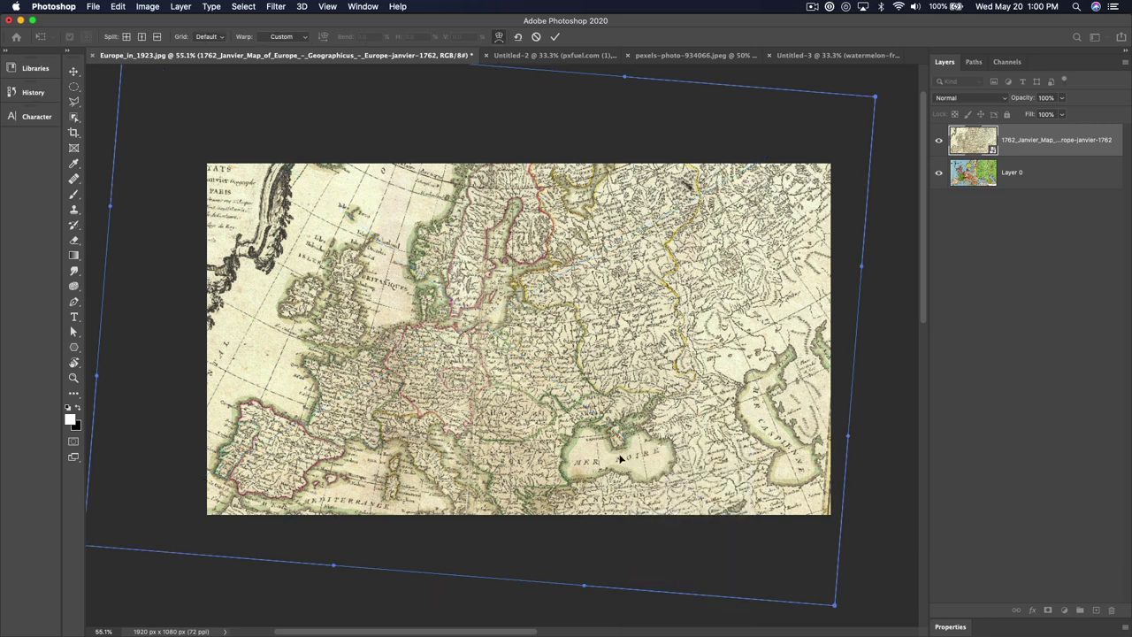
{"action": "key", "text": "alt"}
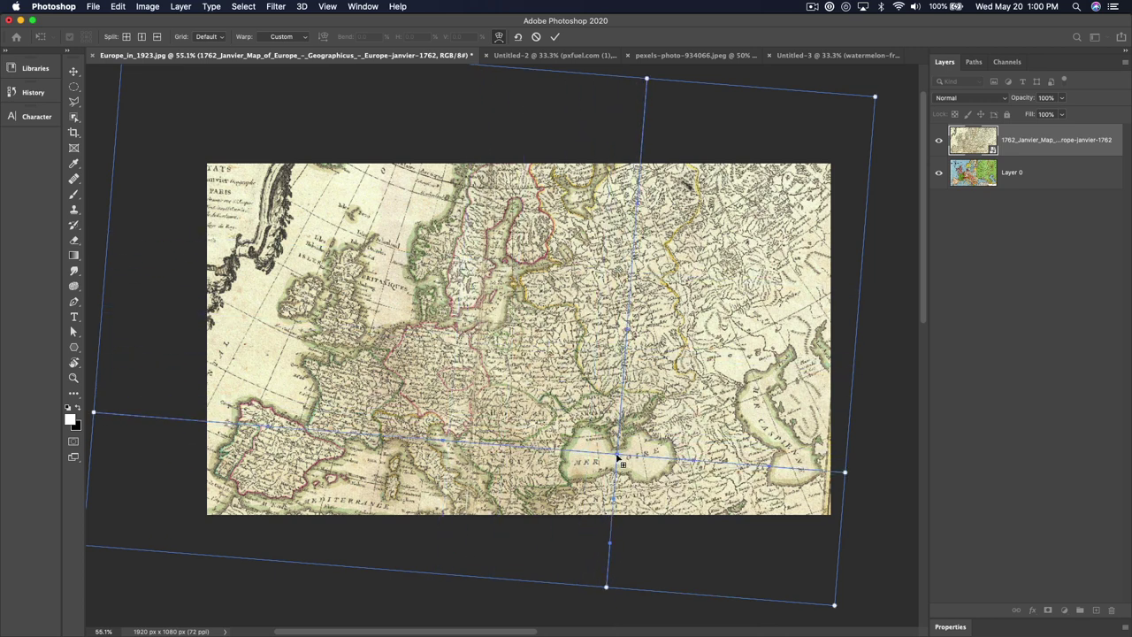
{"action": "left_click_drag", "start_coordinate": [617, 458], "coordinate": [625, 451]}
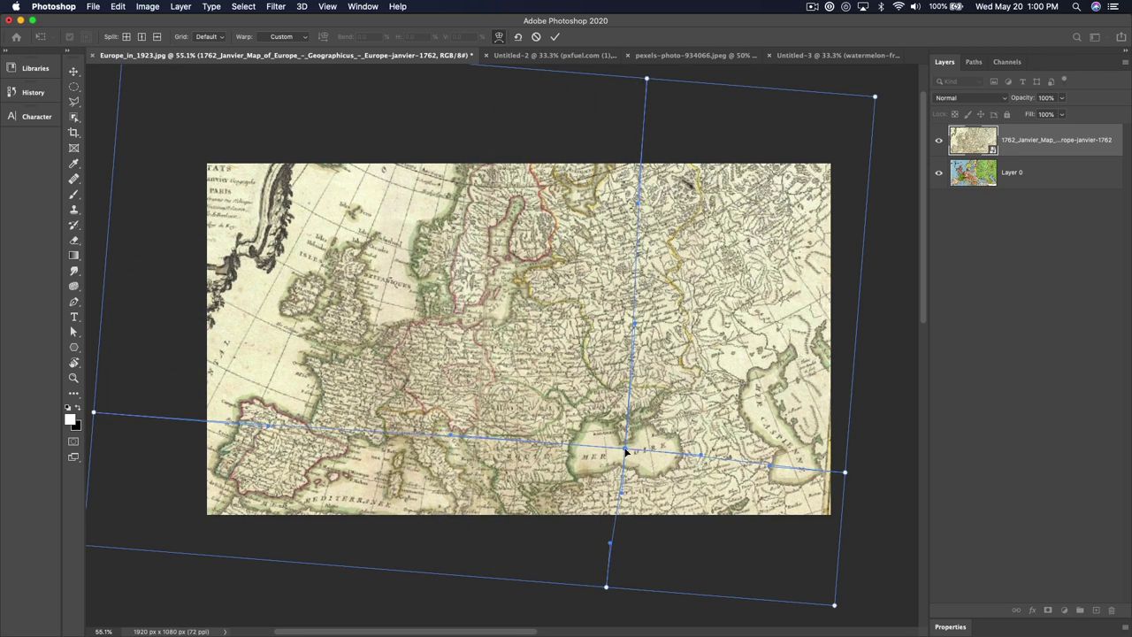
{"action": "key", "text": "Return"}
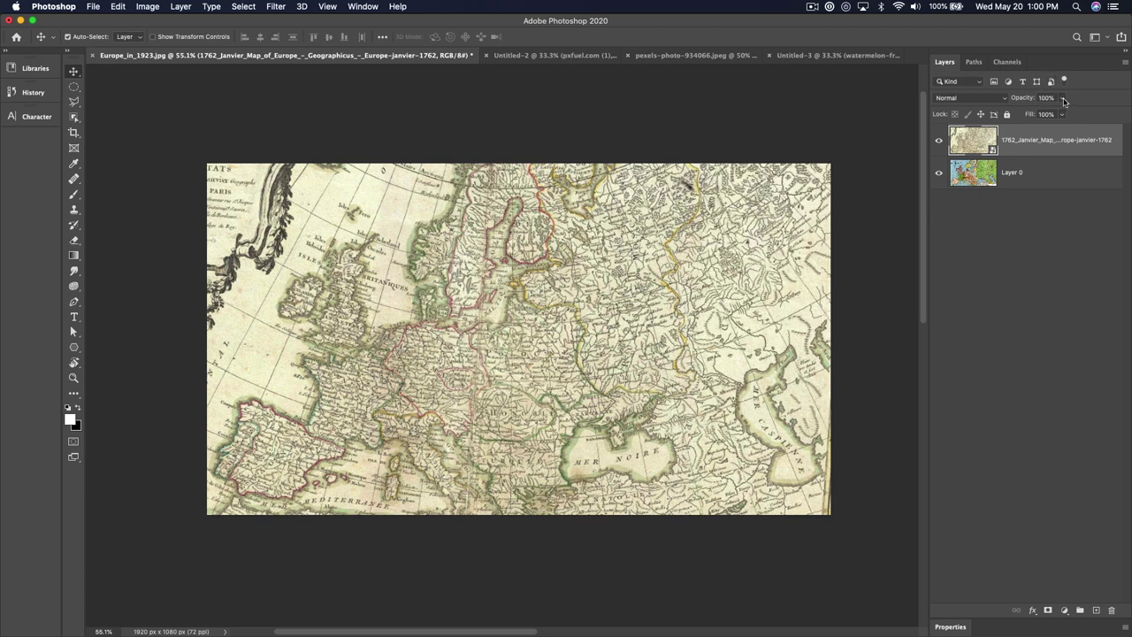
Step: Lower the 1762 map layer's opacity to 47% and warp it with crossed split lines at the Black Sea, matching the 1923 coastline
{"action": "left_click_drag", "start_coordinate": [1064, 100], "coordinate": [1034, 115]}
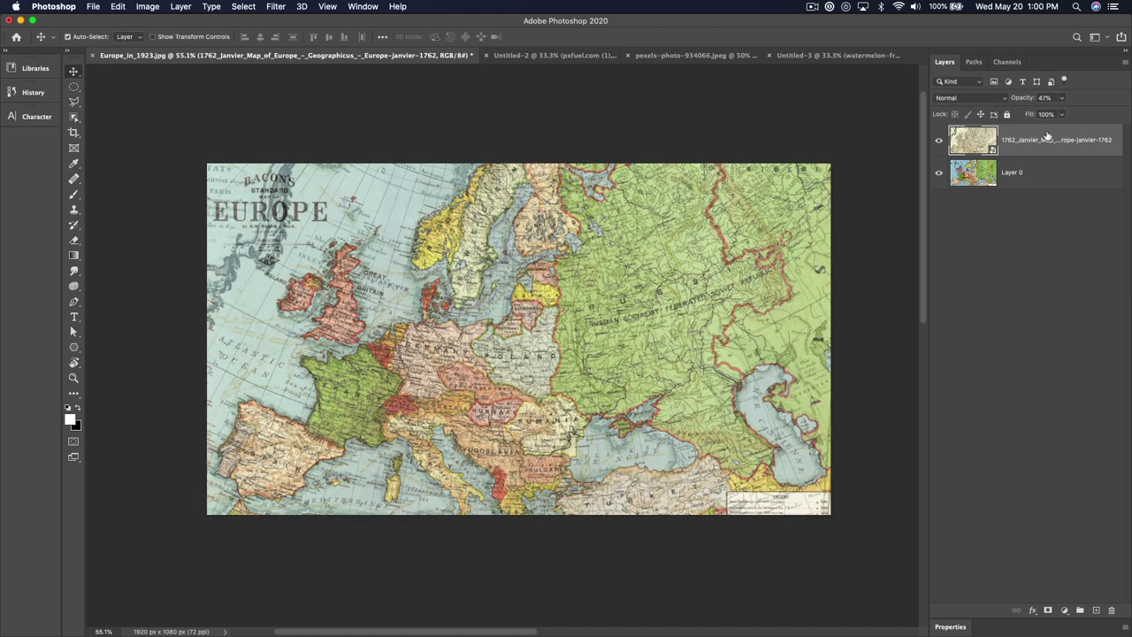
{"action": "key", "text": "super+t"}
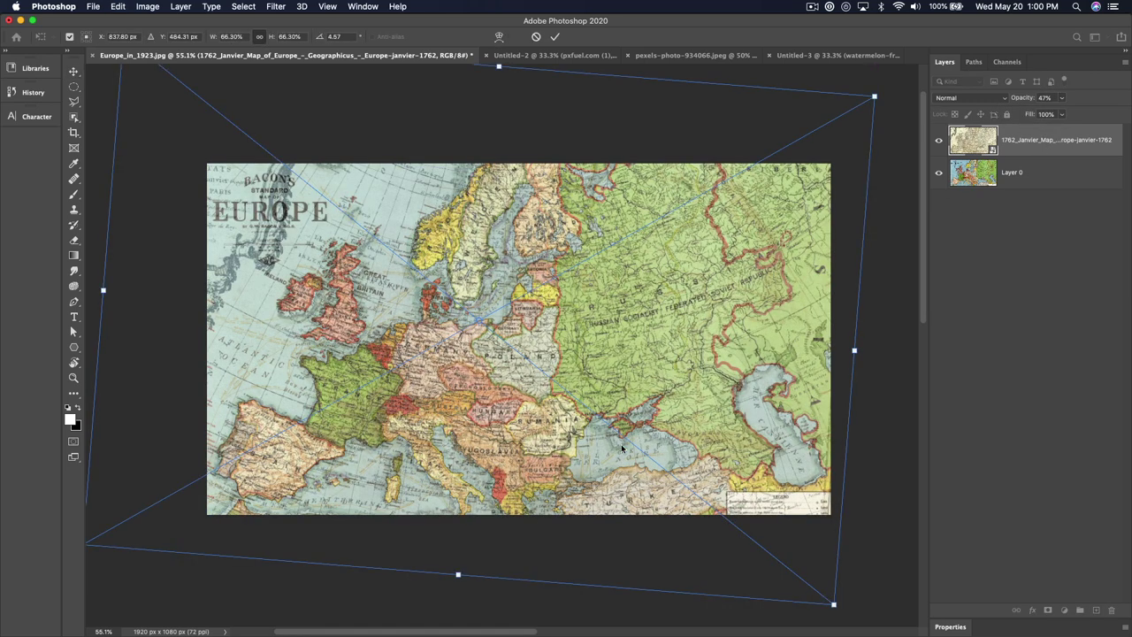
{"action": "right_click", "coordinate": [622, 449]}
{"action": "left_click", "coordinate": [673, 571]}
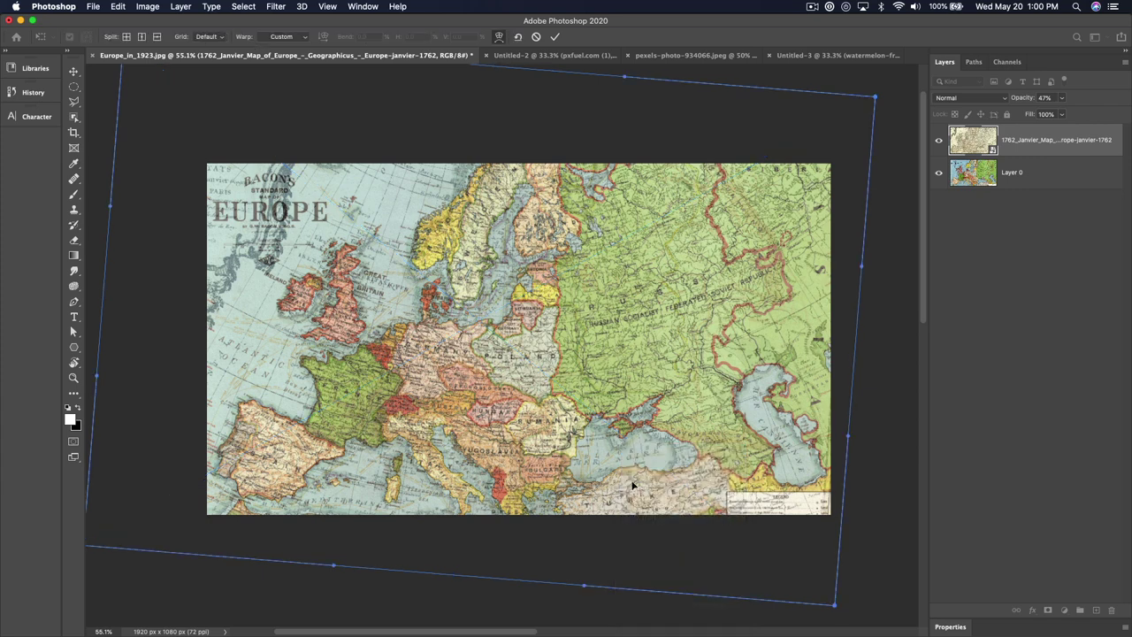
{"action": "key", "text": "alt"}
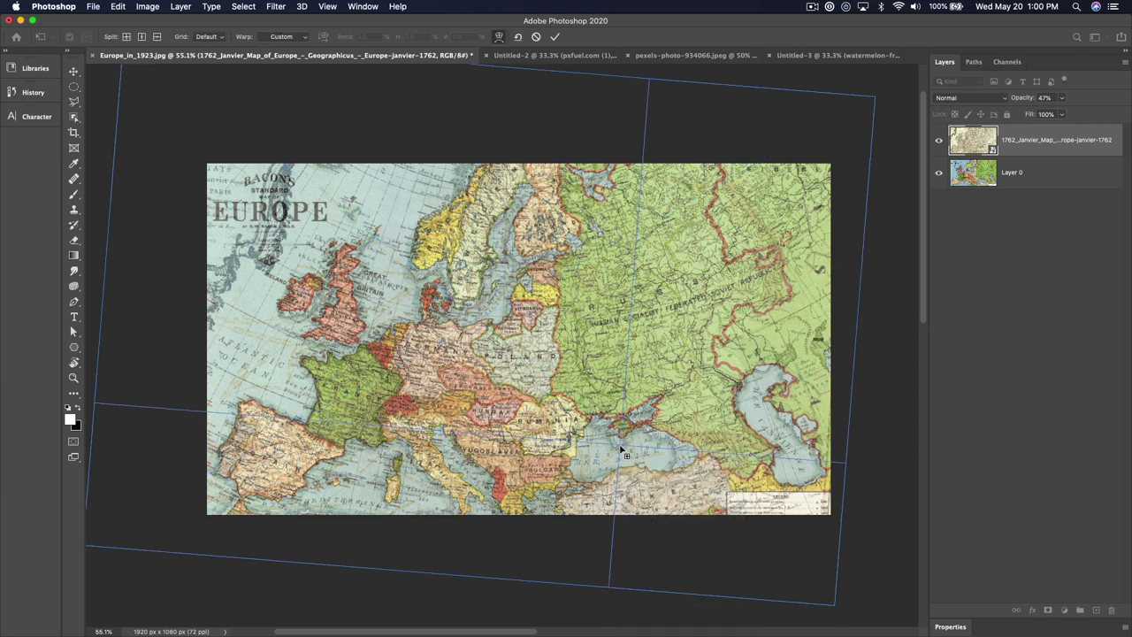
{"action": "left_click", "coordinate": [620, 444]}
{"action": "left_click_drag", "start_coordinate": [620, 444], "coordinate": [632, 445]}
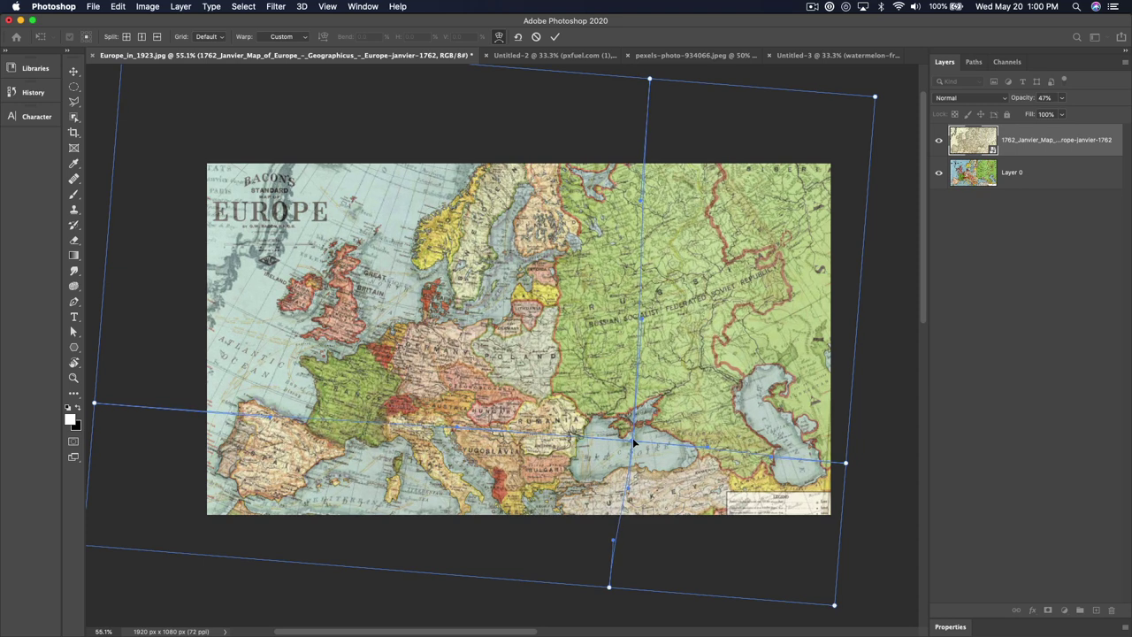
{"action": "key", "text": "Return"}
Step: Restore the 1762 map layer to 100% opacity and toggle its visibility repeatedly to compare the warped coastlines
{"action": "key", "text": "0"}
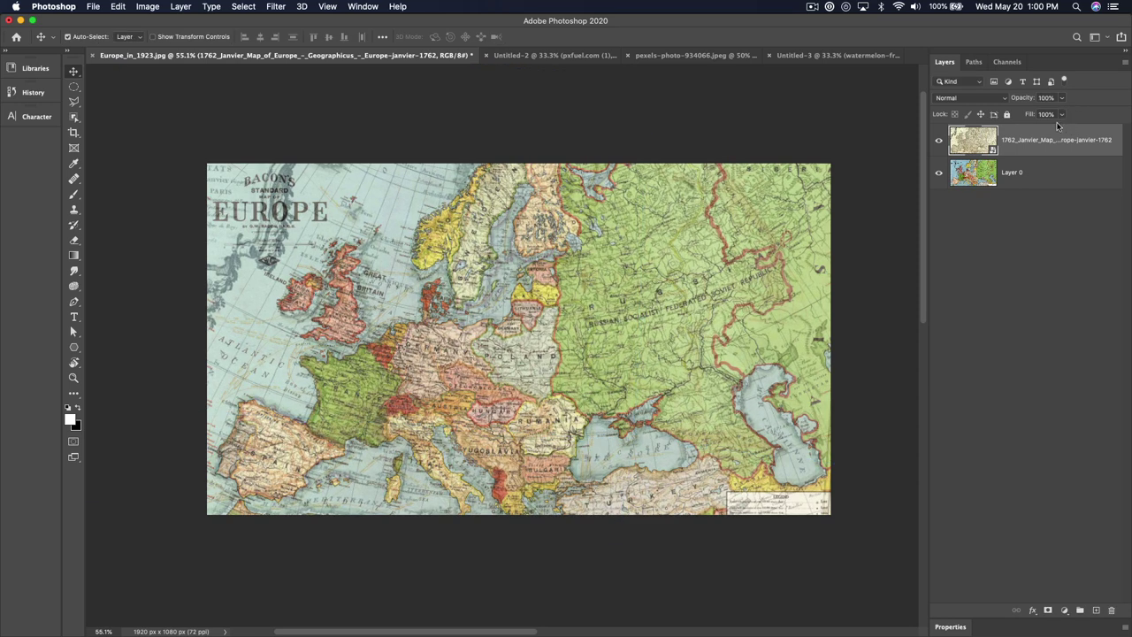
{"action": "left_click", "coordinate": [939, 141]}
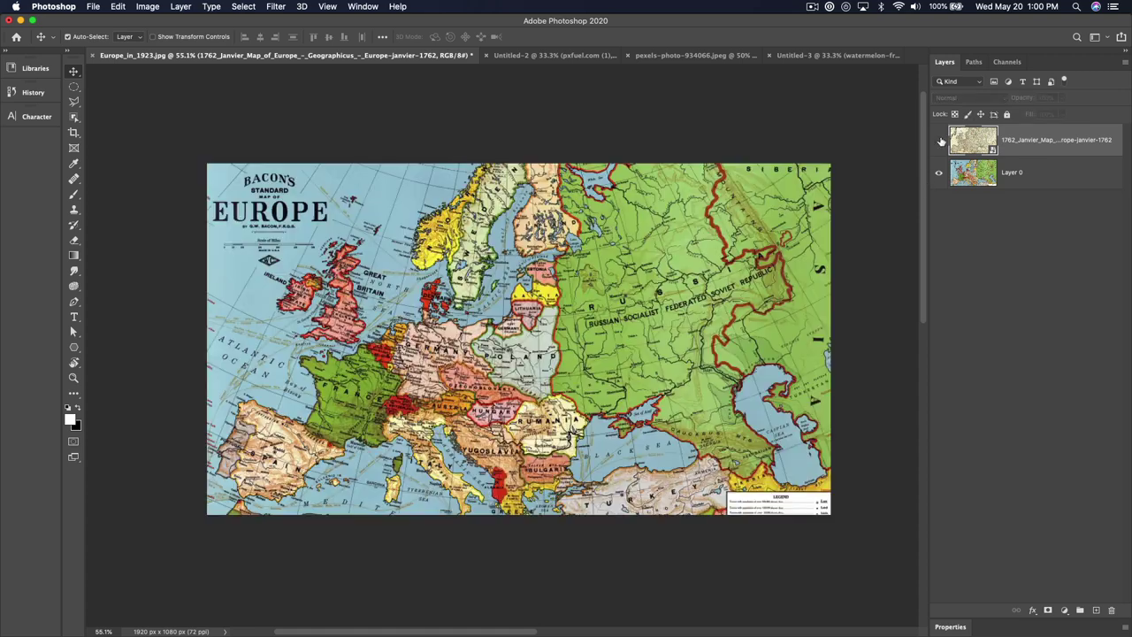
{"action": "left_click", "coordinate": [939, 140]}
{"action": "left_click", "coordinate": [940, 140]}
{"action": "left_click", "coordinate": [940, 140]}
{"action": "left_click", "coordinate": [939, 140]}
{"action": "left_click", "coordinate": [940, 140]}
{"action": "left_click", "coordinate": [939, 141]}
{"action": "left_click", "coordinate": [939, 140]}
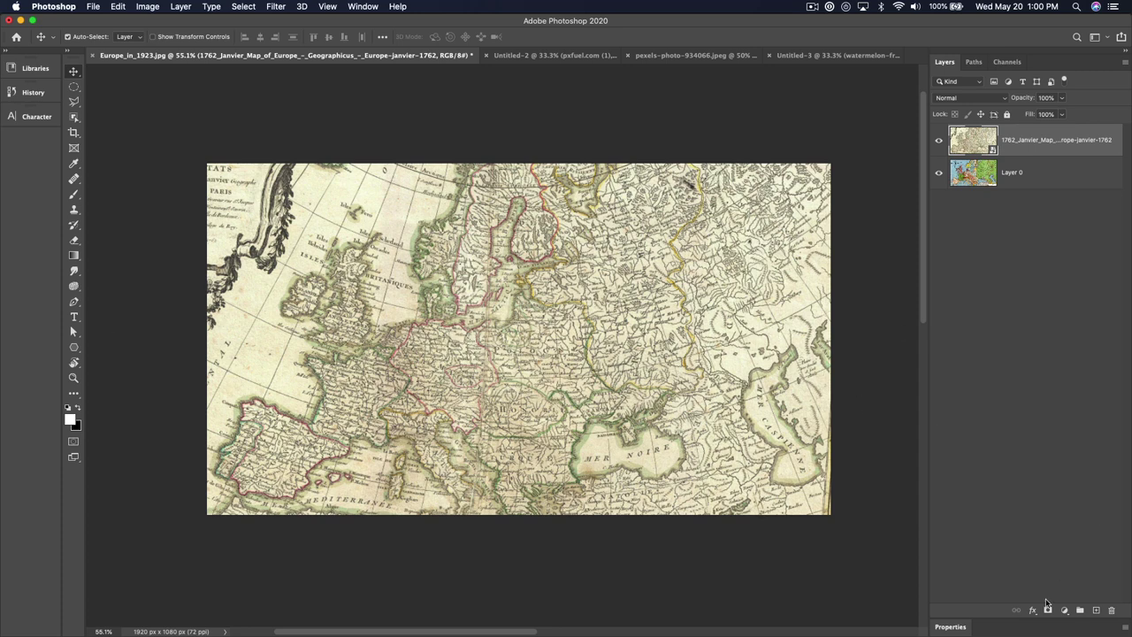
Step: Select the western two thirds of the 1762 map with a rectangular marquee and convert the selection into a layer mask
{"action": "key", "text": "m"}
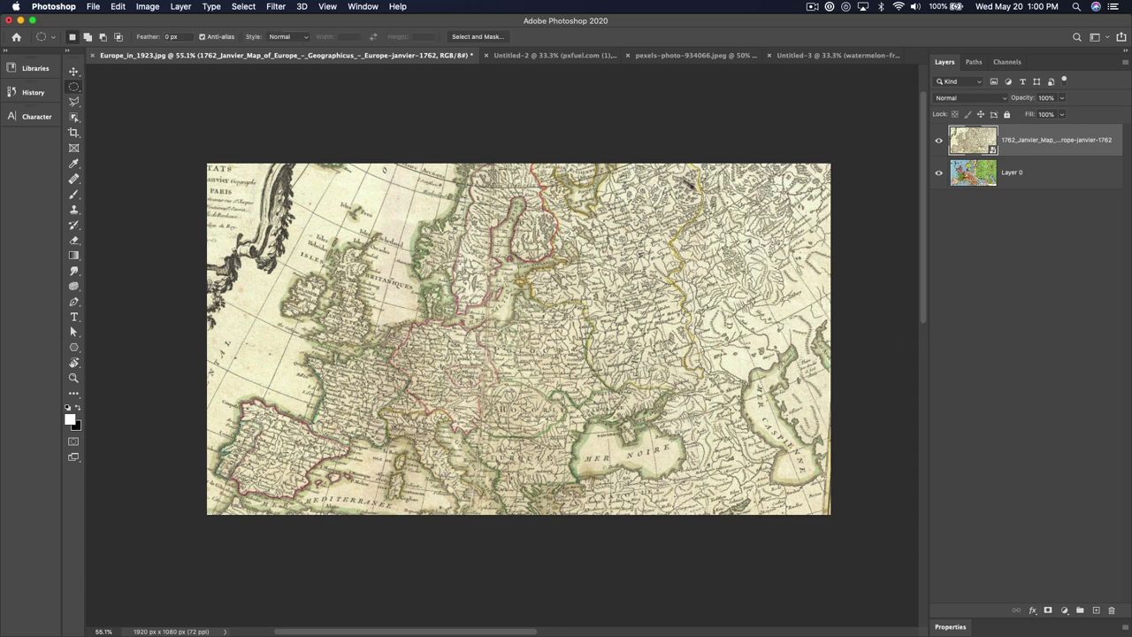
{"action": "left_click_drag", "start_coordinate": [179, 107], "coordinate": [769, 576]}
{"action": "left_click", "coordinate": [764, 576]}
{"action": "key", "text": "shift+m"}
{"action": "left_click_drag", "start_coordinate": [175, 130], "coordinate": [937, 517]}
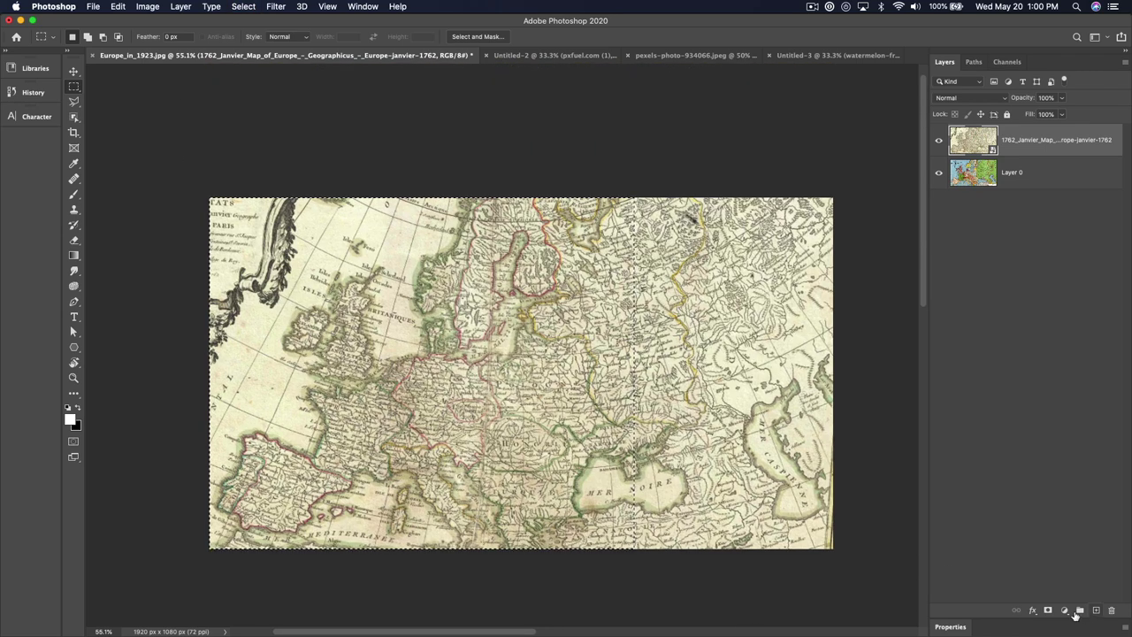
{"action": "left_click", "coordinate": [1048, 610]}
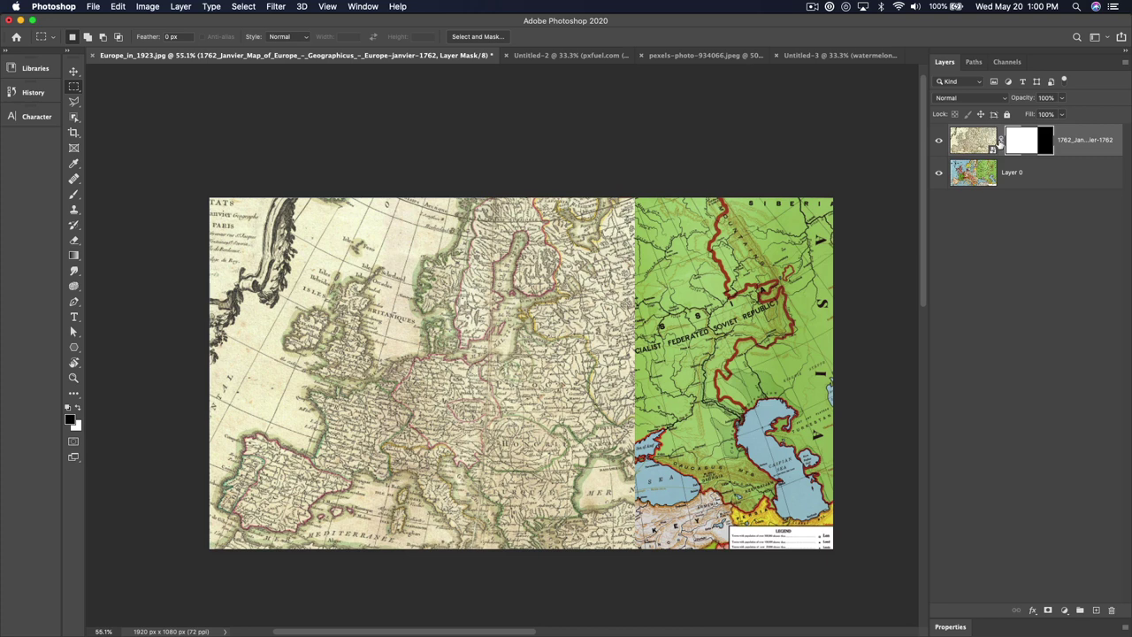
Step: Try free-transforming only the layer mask, sweeping its eastern edge back and forth to wipe between the 1762 and 1923 maps
{"action": "key", "text": "super+t"}
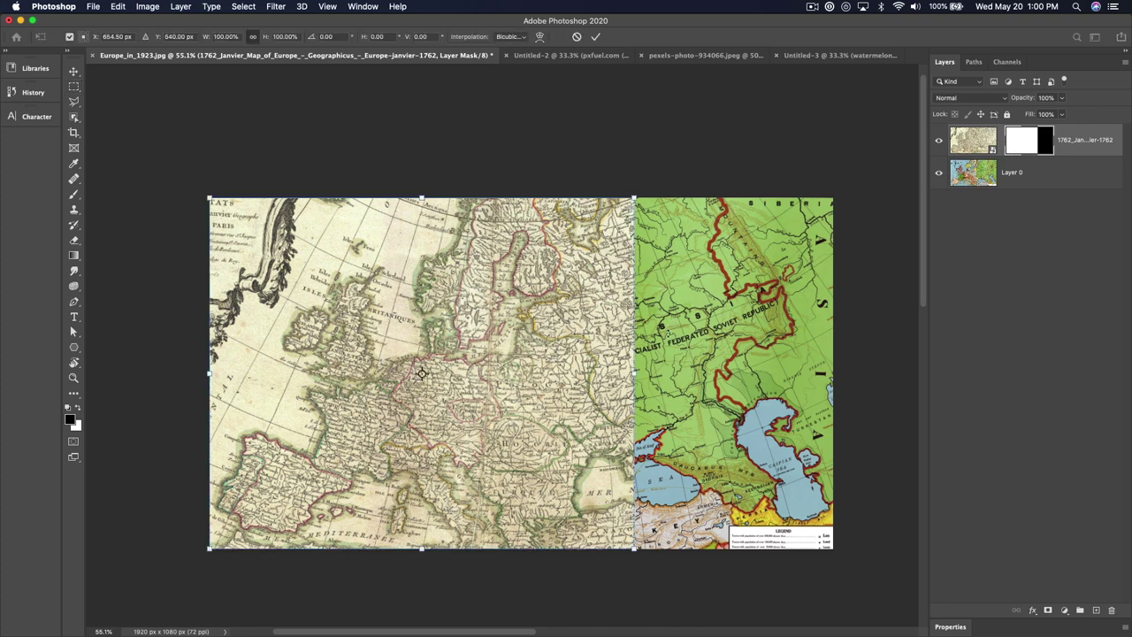
{"action": "left_click_drag", "start_coordinate": [635, 373], "coordinate": [352, 389]}
{"action": "left_click_drag", "start_coordinate": [311, 391], "coordinate": [832, 394]}
{"action": "key", "text": "Return"}
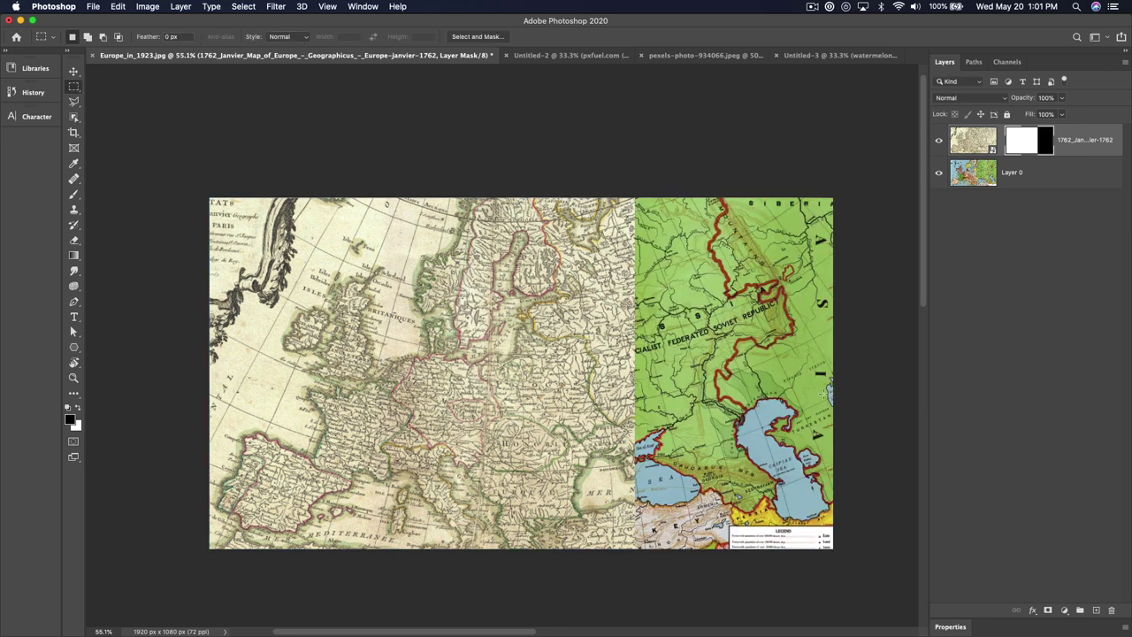
Step: Switch to the fruit collage and create a new 2000 x 2000 px RGB document at 72 pixels/inch with a white background
{"action": "key", "text": "ctrl+Tab"}
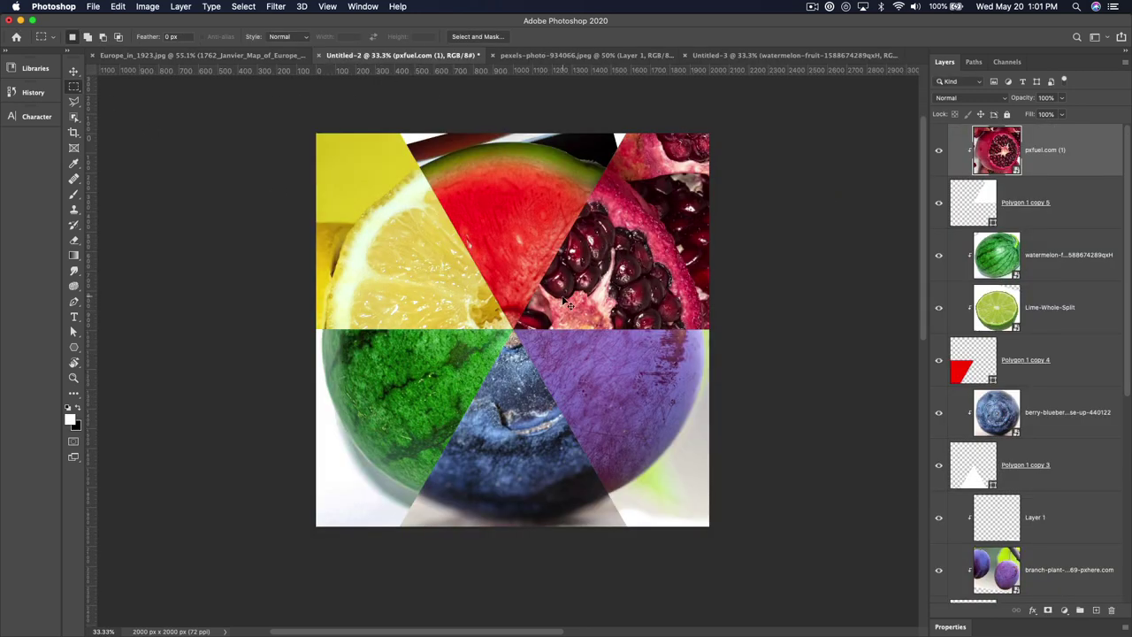
{"action": "key", "text": "super+n"}
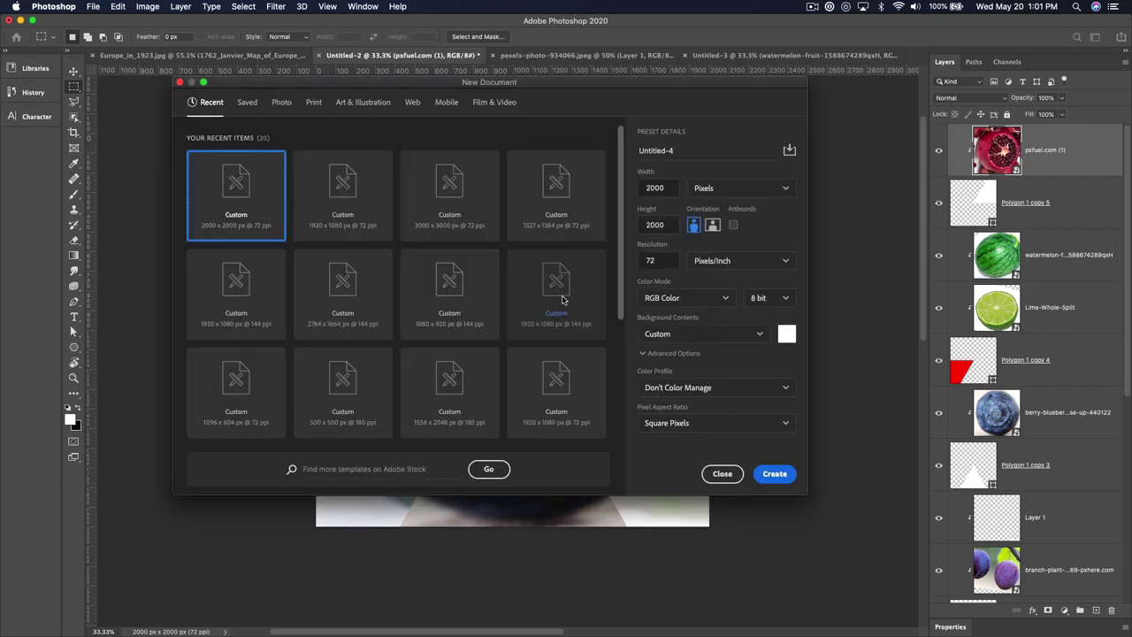
{"action": "left_click", "coordinate": [772, 473]}
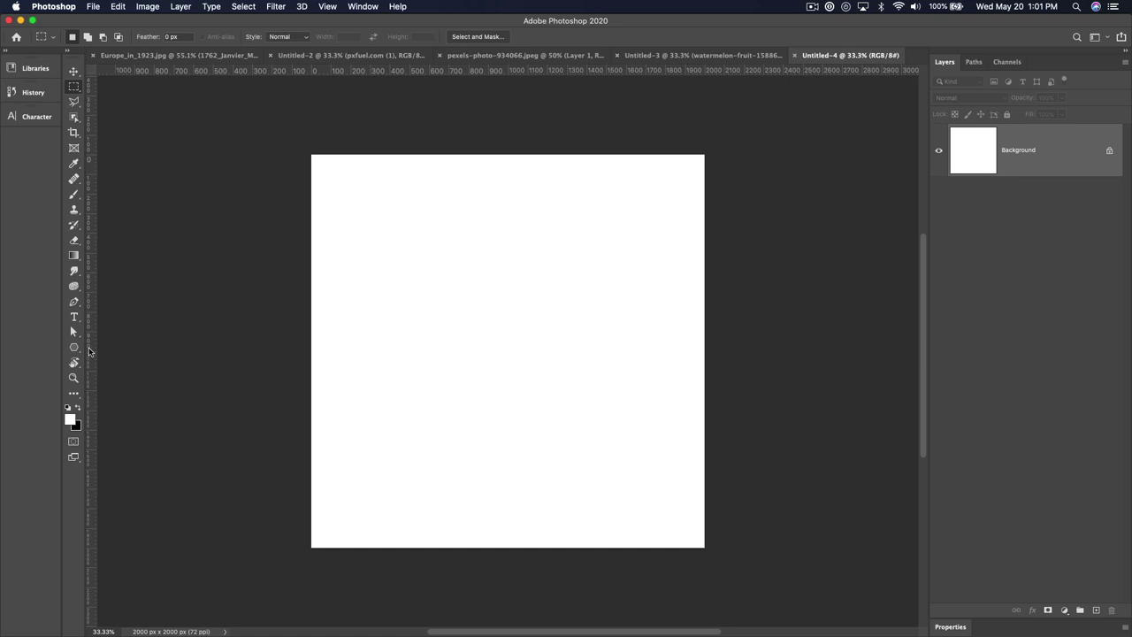
Step: Place a vertical and a horizontal guide through the canvas centre, checking the Snap To options
{"action": "left_click_drag", "start_coordinate": [88, 351], "coordinate": [509, 349]}
{"action": "left_click", "coordinate": [328, 8]}
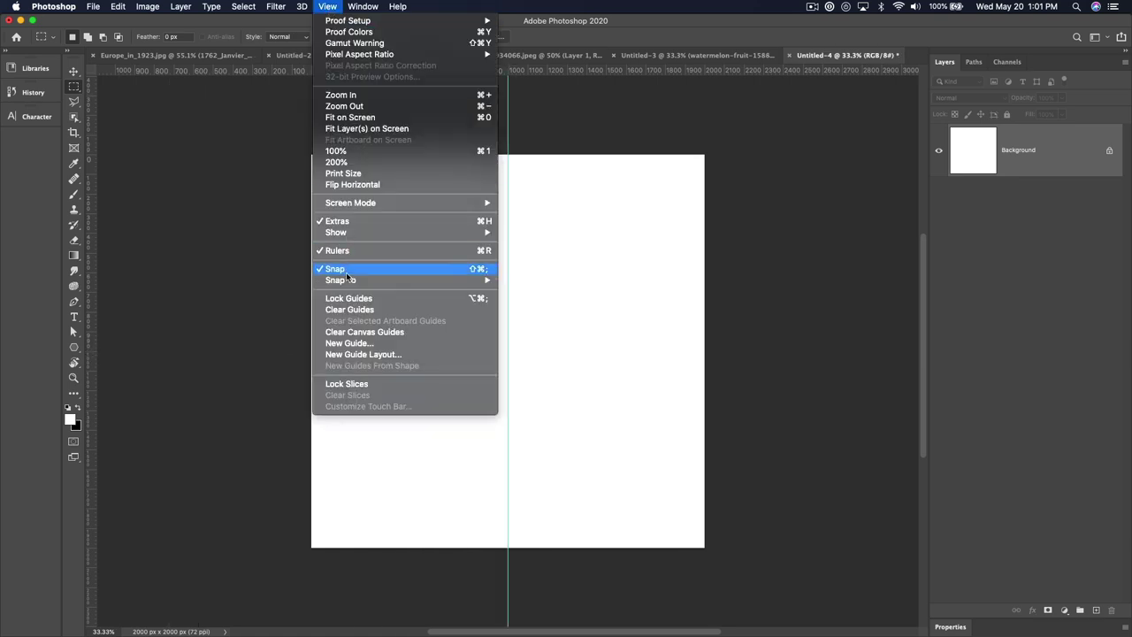
{"action": "mouse_move", "coordinate": [349, 281]}
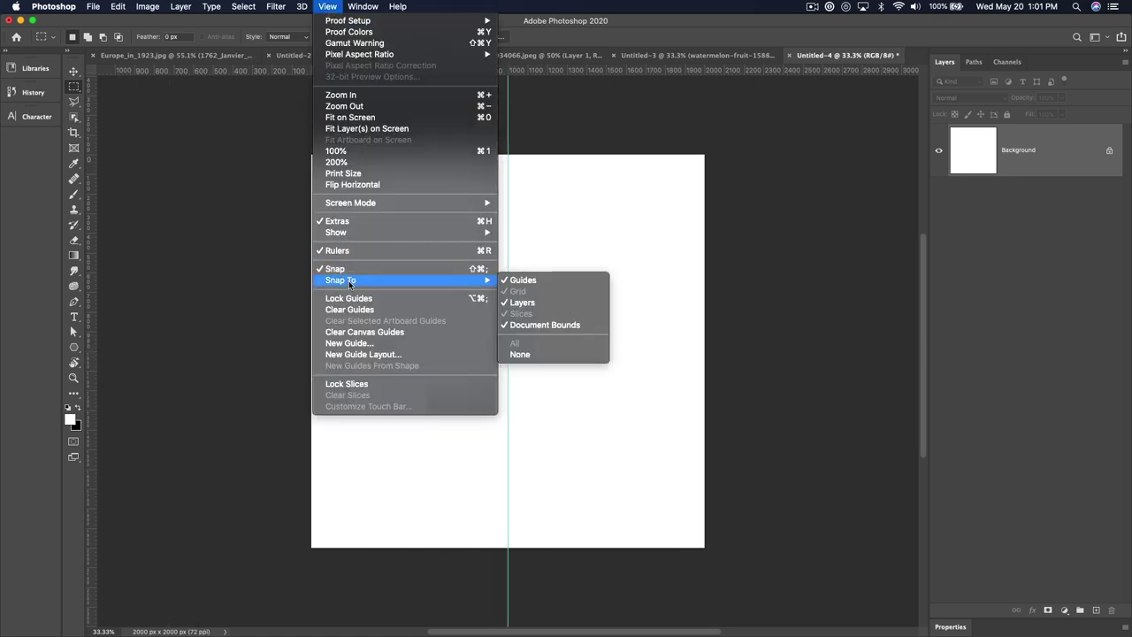
{"action": "left_click", "coordinate": [340, 12]}
{"action": "left_click_drag", "start_coordinate": [418, 74], "coordinate": [446, 352]}
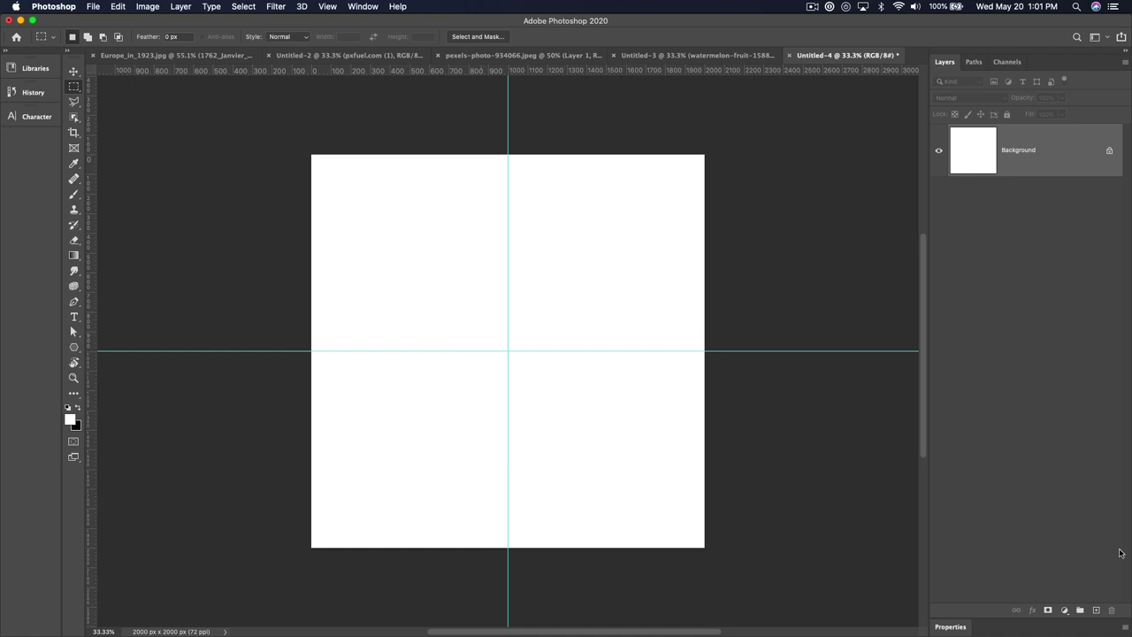
Step: Add a new layer, draw a three-sided polygon about 890 x 948 px near the centre, and fill it red
{"action": "left_click", "coordinate": [1097, 610]}
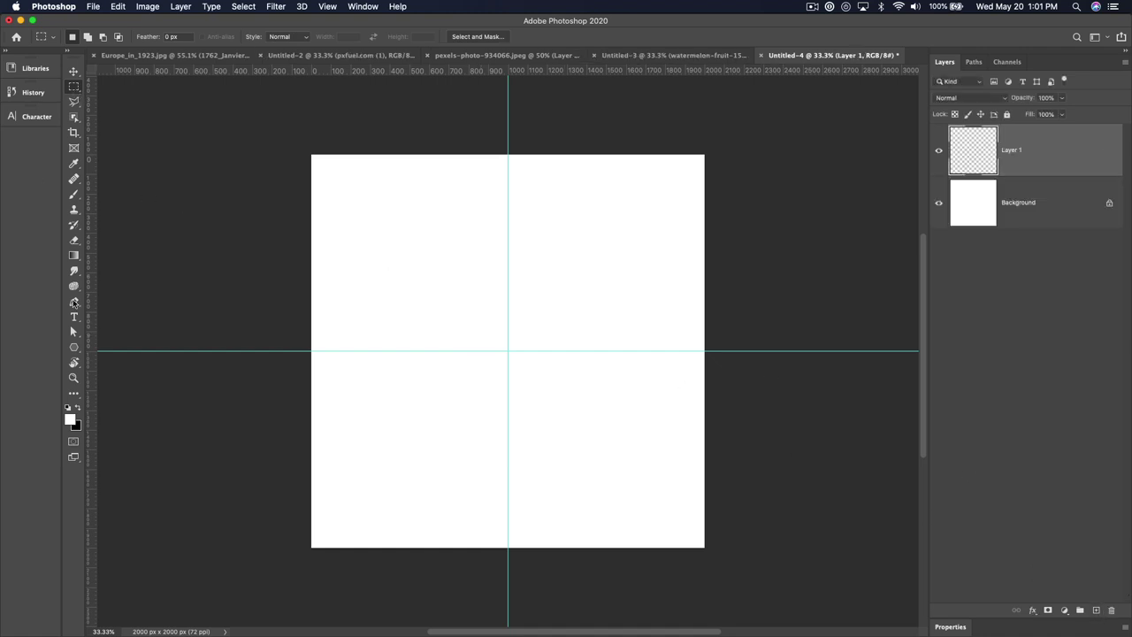
{"action": "left_click", "coordinate": [75, 348]}
{"action": "left_click_drag", "start_coordinate": [416, 245], "coordinate": [526, 378]}
{"action": "key", "text": "ctrl+z"}
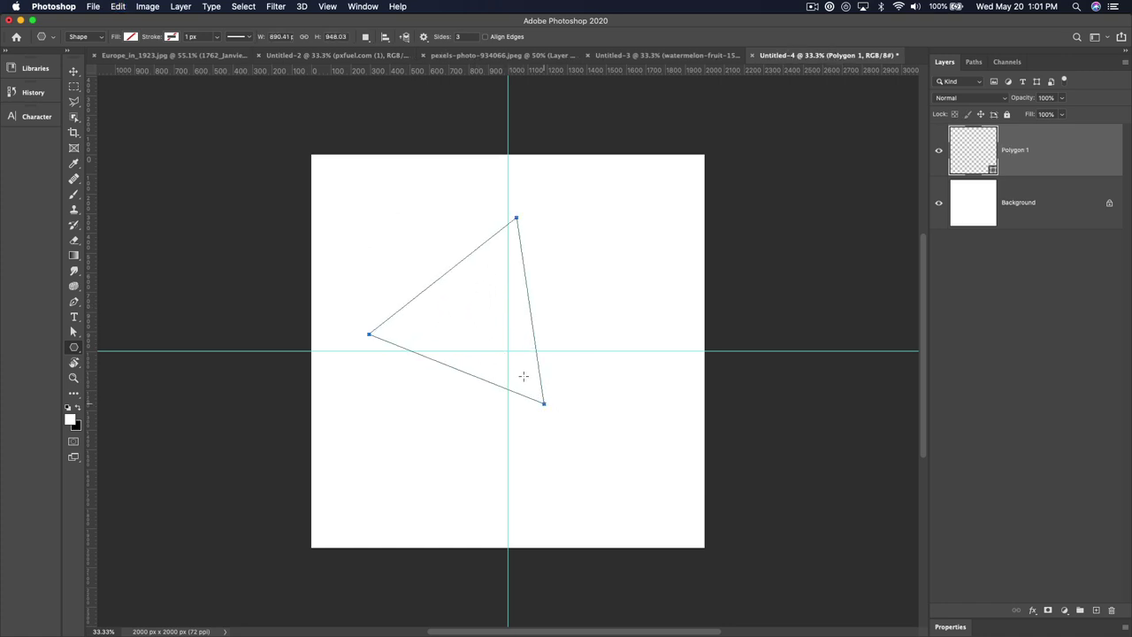
{"action": "left_click", "coordinate": [133, 37]}
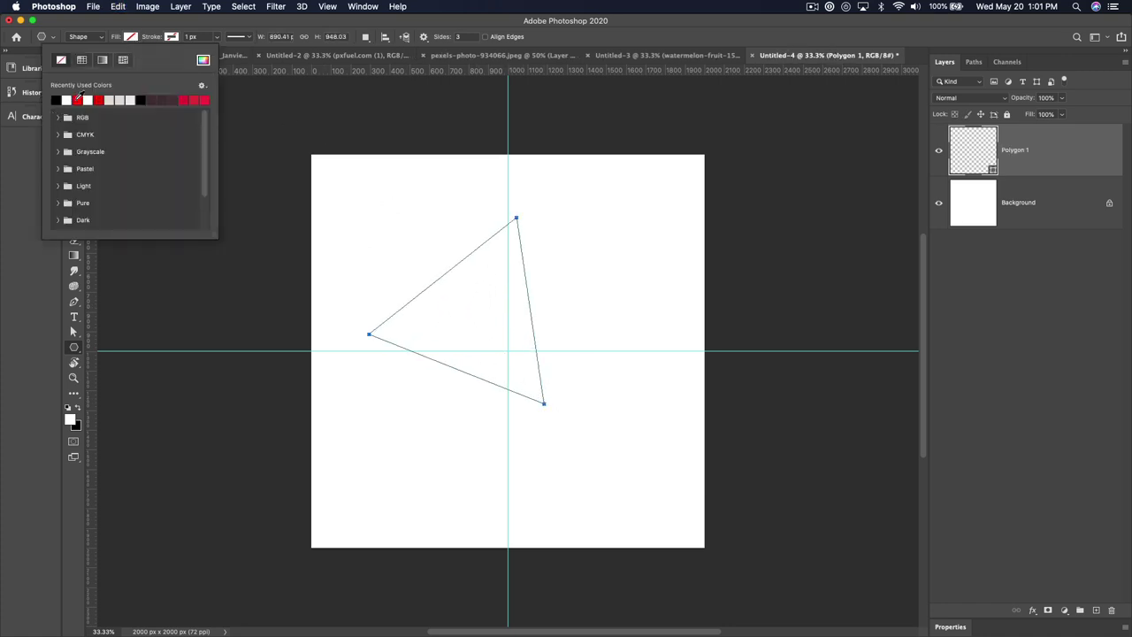
{"action": "left_click", "coordinate": [78, 99]}
{"action": "left_click", "coordinate": [289, 107]}
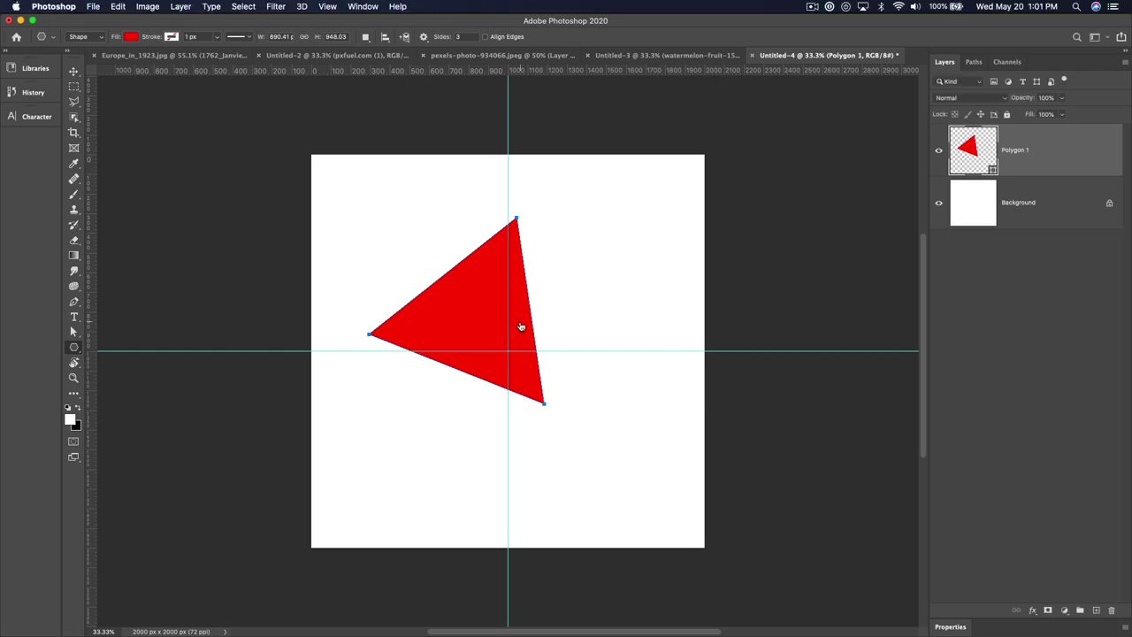
Step: Place the watermelon slice photo from Finder's Transform Tool folder over the red triangle, scaled to about 126%
{"action": "key", "text": "super+Tab"}
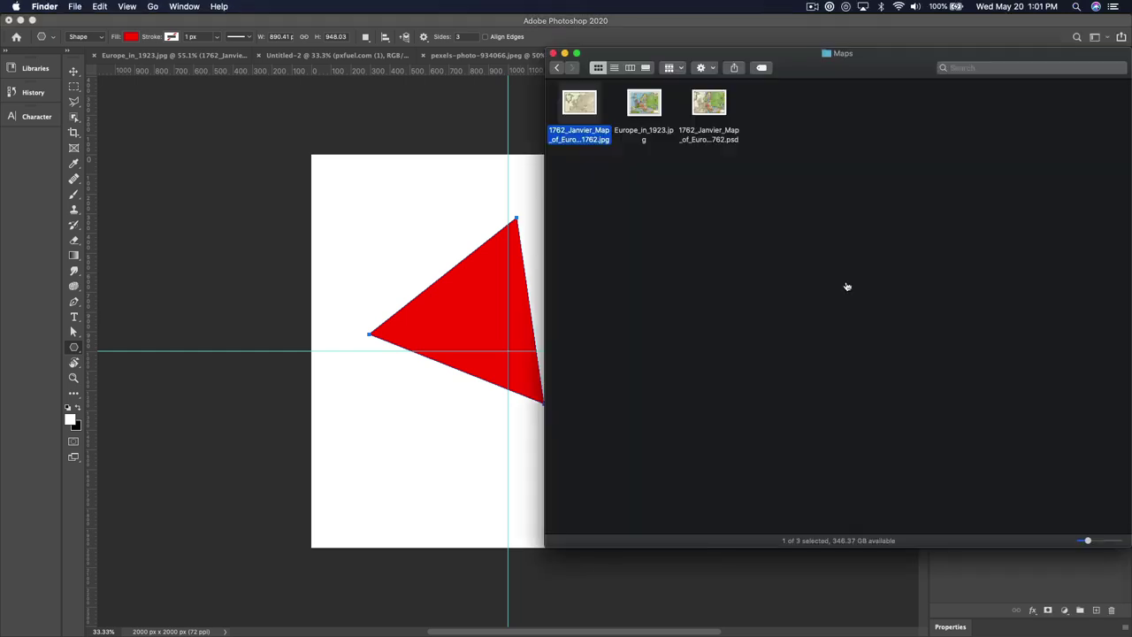
{"action": "left_click", "coordinate": [556, 67]}
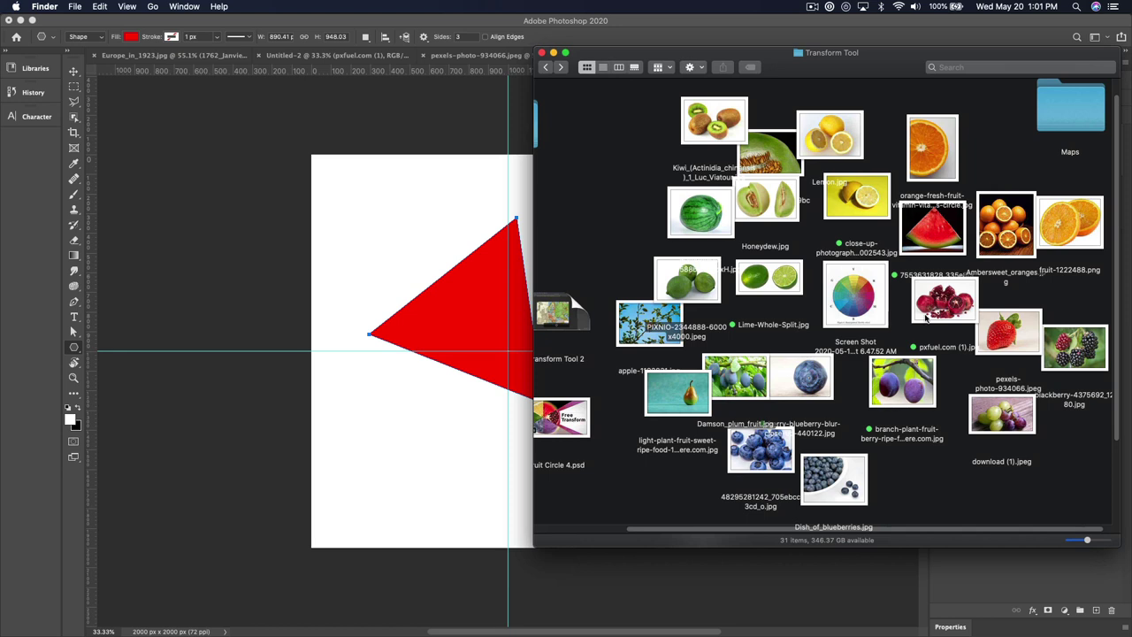
{"action": "left_click_drag", "start_coordinate": [954, 231], "coordinate": [443, 311]}
{"action": "left_click_drag", "start_coordinate": [541, 277], "coordinate": [510, 229]}
{"action": "left_click_drag", "start_coordinate": [598, 206], "coordinate": [623, 192]}
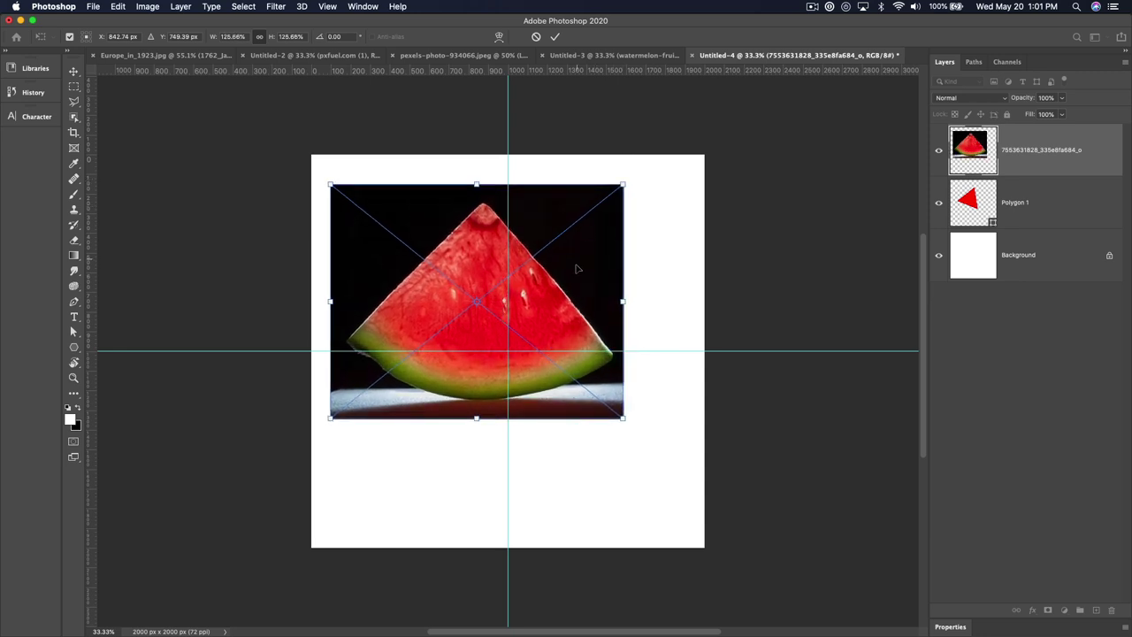
{"action": "key", "text": "Return"}
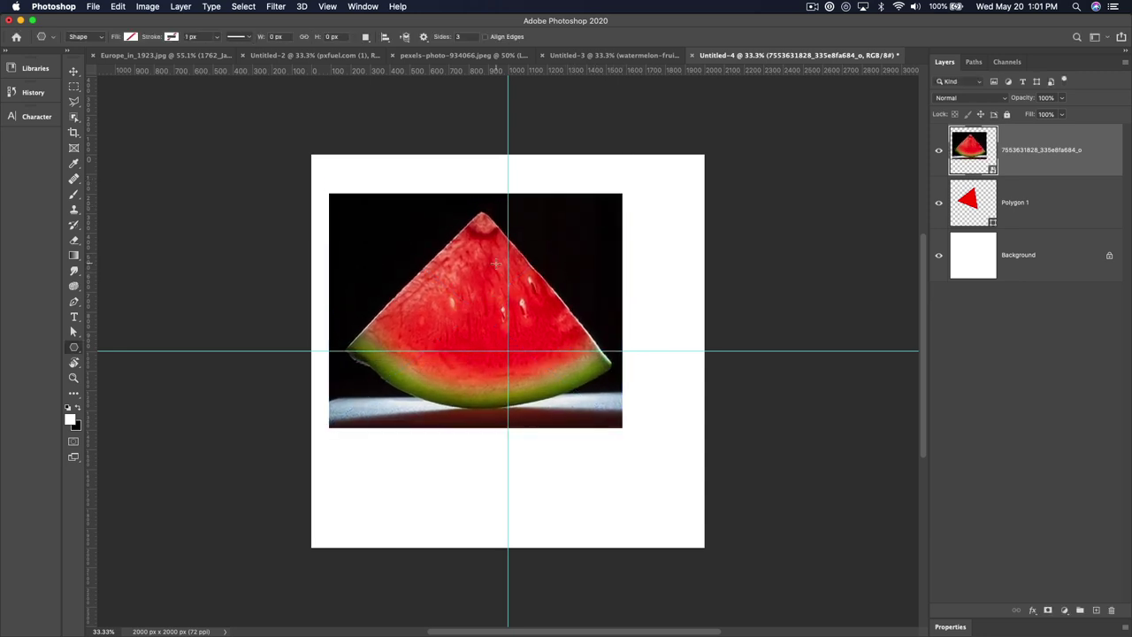
Step: Clip the watermelon photo to the Polygon 1 triangle and reposition the photo inside the shape
{"action": "left_click", "coordinate": [72, 76]}
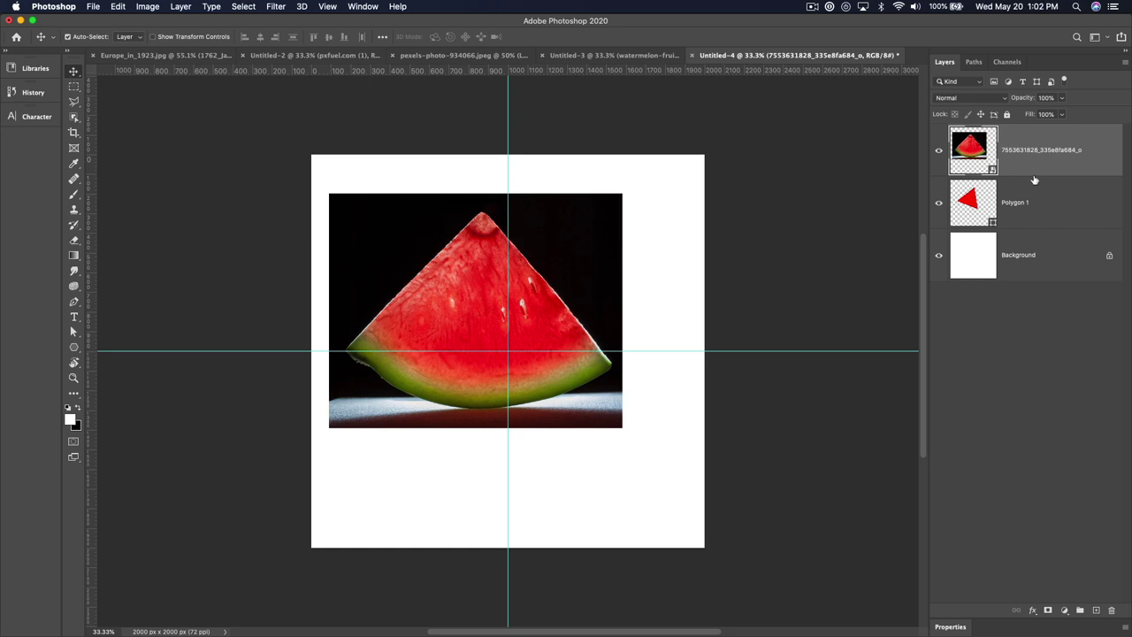
{"action": "left_click_drag", "start_coordinate": [1030, 171], "coordinate": [1022, 174]}
{"action": "mouse_move", "coordinate": [1021, 173]}
{"action": "left_mouse_down"}
{"action": "mouse_move", "coordinate": [1020, 194]}
{"action": "mouse_move", "coordinate": [1022, 174]}
{"action": "left_mouse_up"}
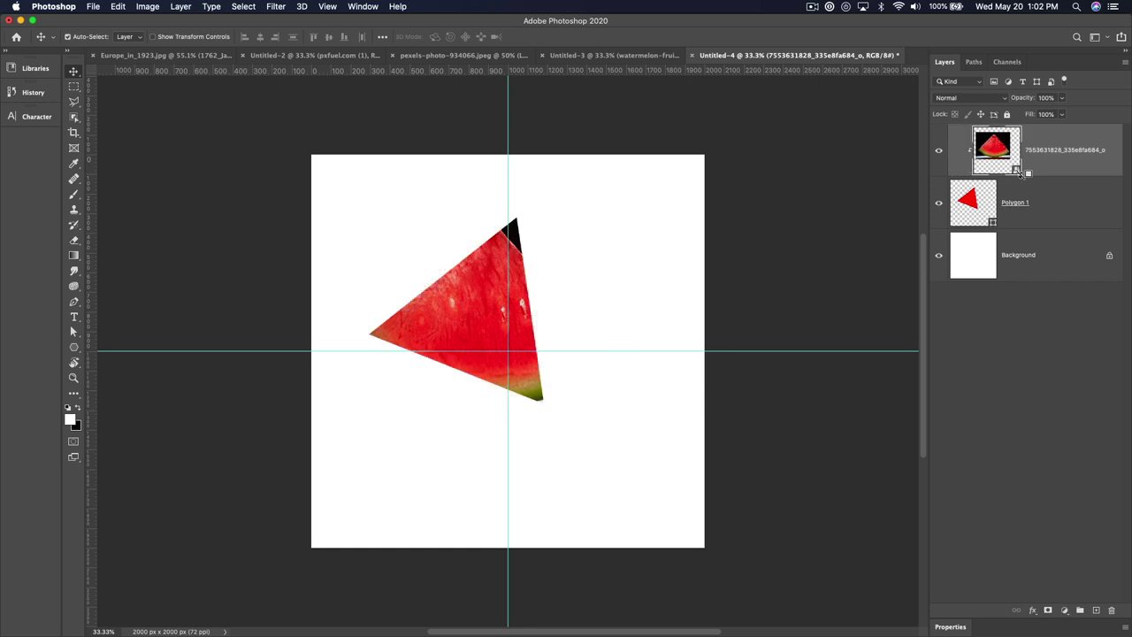
{"action": "left_click_drag", "start_coordinate": [482, 318], "coordinate": [529, 304]}
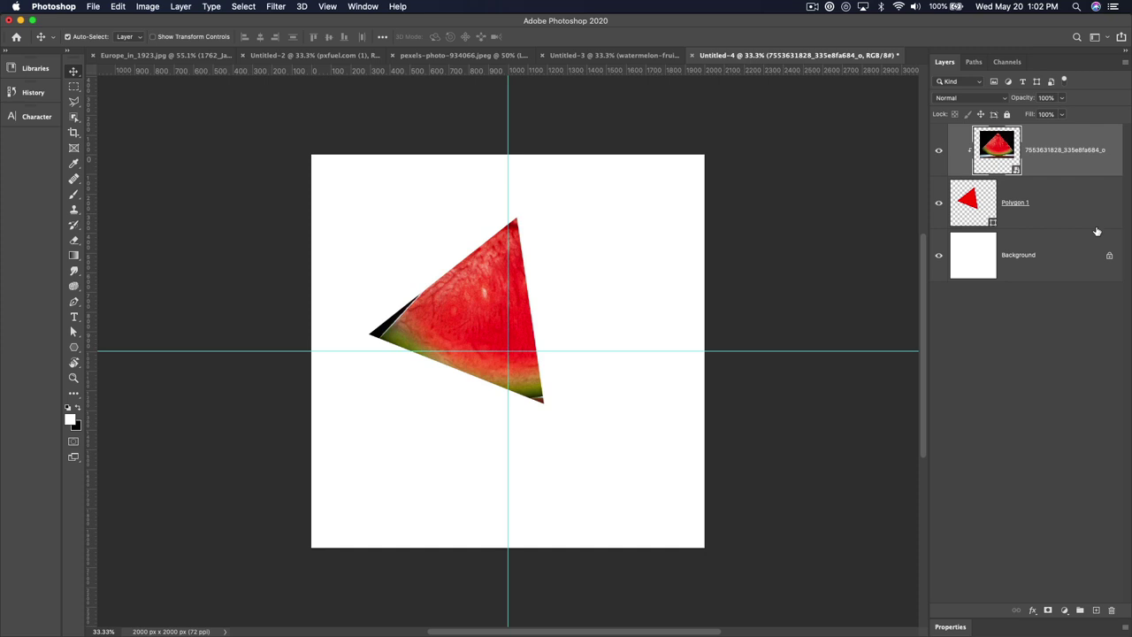
Step: Free-transform the Polygon 1 triangle, moving its centre to about X 765 px, Y 834 px, and apply
{"action": "left_click", "coordinate": [1035, 200]}
{"action": "key", "text": "super+t"}
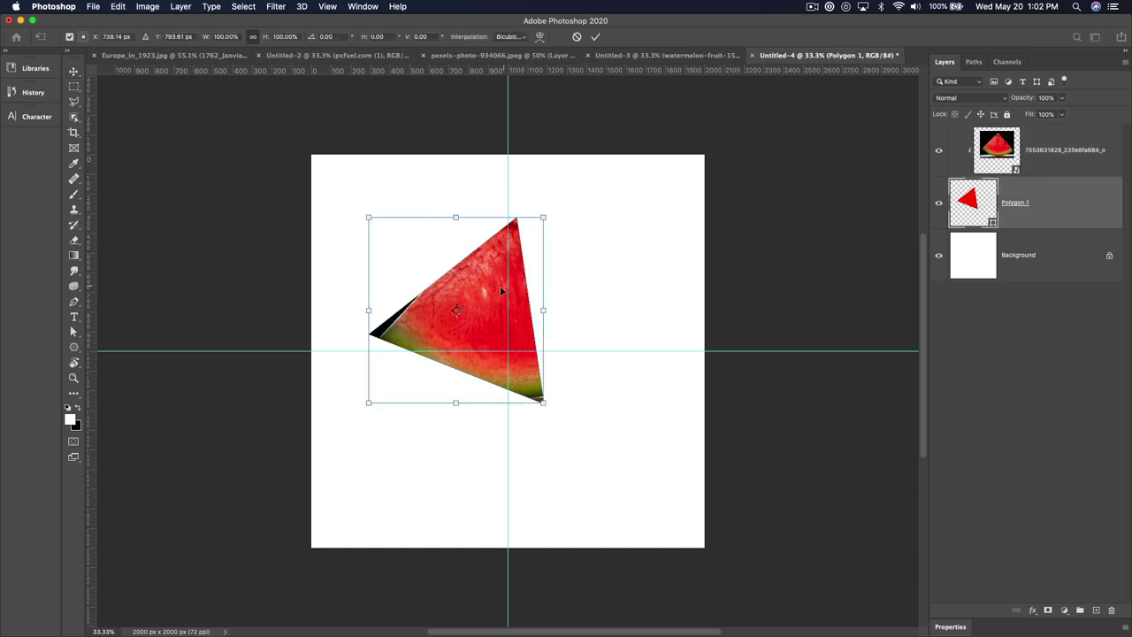
{"action": "mouse_move", "coordinate": [501, 291]}
{"action": "left_mouse_down"}
{"action": "mouse_move", "coordinate": [567, 242]}
{"action": "mouse_move", "coordinate": [505, 294]}
{"action": "mouse_move", "coordinate": [464, 281]}
{"action": "mouse_move", "coordinate": [501, 298]}
{"action": "left_mouse_up"}
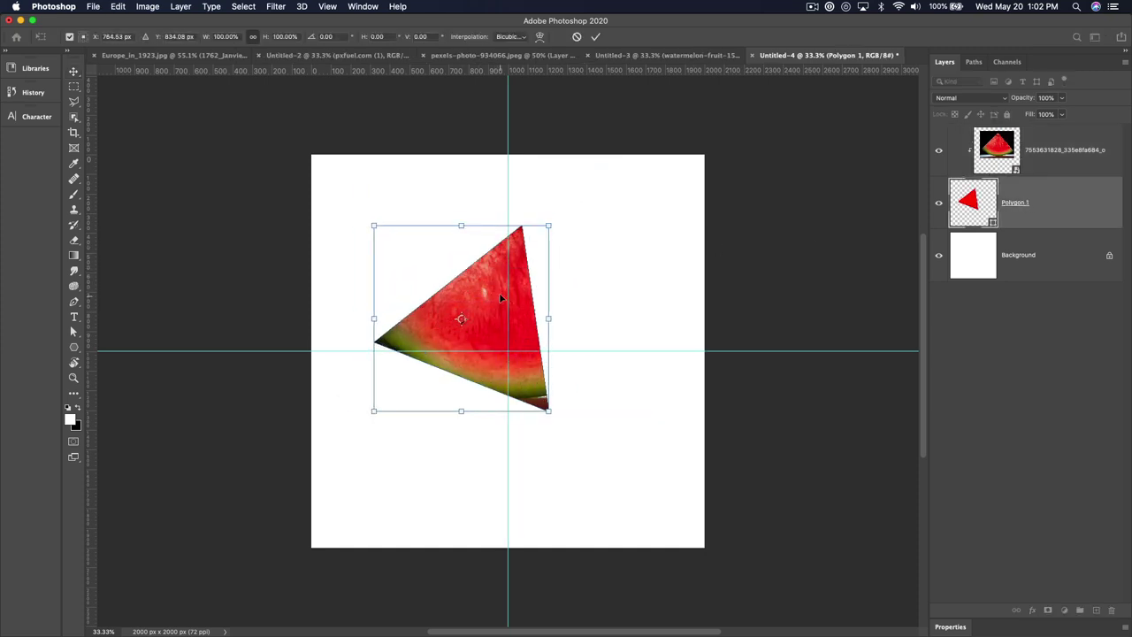
{"action": "key", "text": "Return"}
Step: Free-transform the clipped watermelon photo, rotating it to 19.38° and repositioning it to about X 920 px, Y 698 px
{"action": "left_click", "coordinate": [505, 299], "text": "super"}
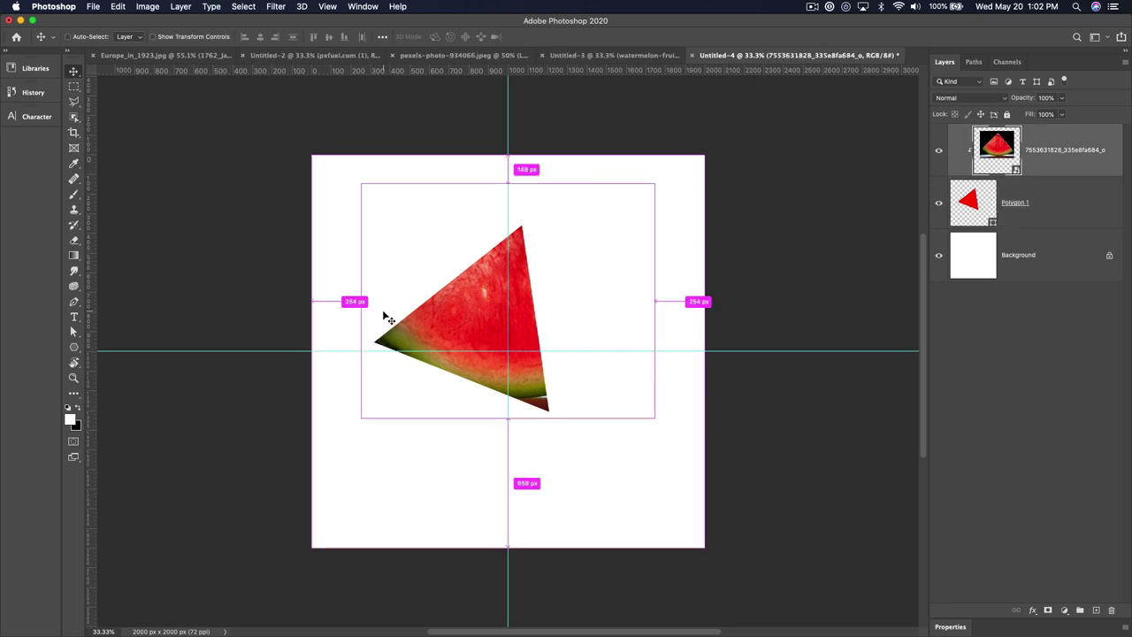
{"action": "key", "text": "super+t"}
{"action": "left_click_drag", "start_coordinate": [625, 177], "coordinate": [620, 257]}
{"action": "left_click_drag", "start_coordinate": [443, 305], "coordinate": [456, 284]}
{"action": "mouse_move", "coordinate": [358, 340]}
{"action": "left_mouse_down"}
{"action": "mouse_move", "coordinate": [347, 331]}
{"action": "mouse_move", "coordinate": [308, 357]}
{"action": "mouse_move", "coordinate": [352, 340]}
{"action": "left_mouse_up"}
{"action": "key", "text": "Return"}
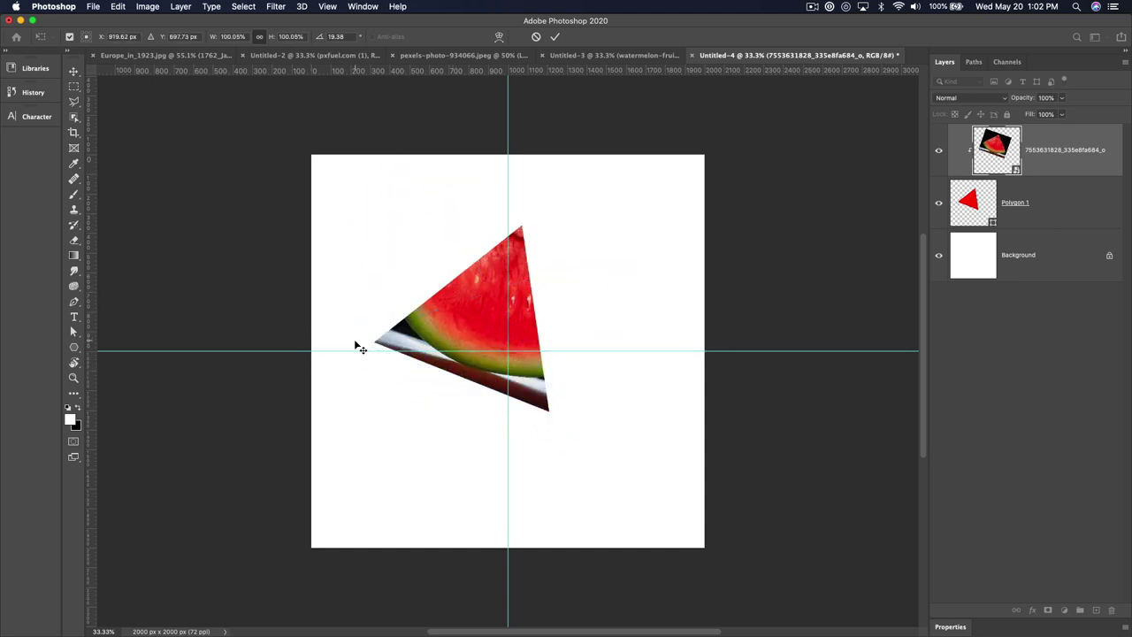
Step: Duplicate the Polygon 1 triangle and move the original Polygon 1 layer above the clipped watermelon photo
{"action": "left_click", "coordinate": [1084, 207]}
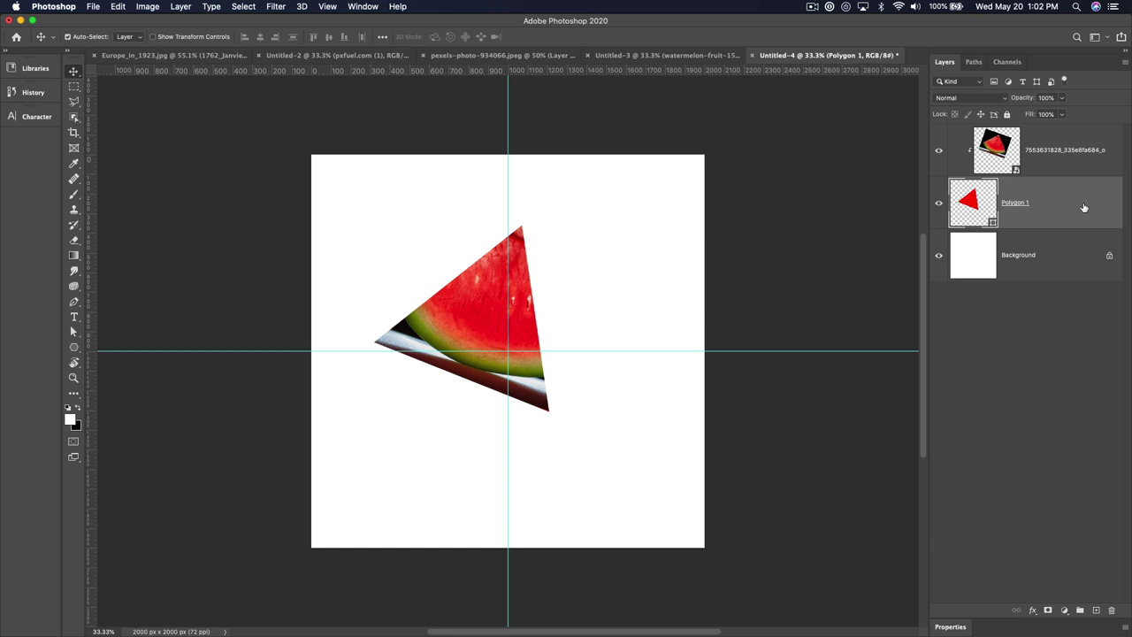
{"action": "key", "text": "ctrl+j"}
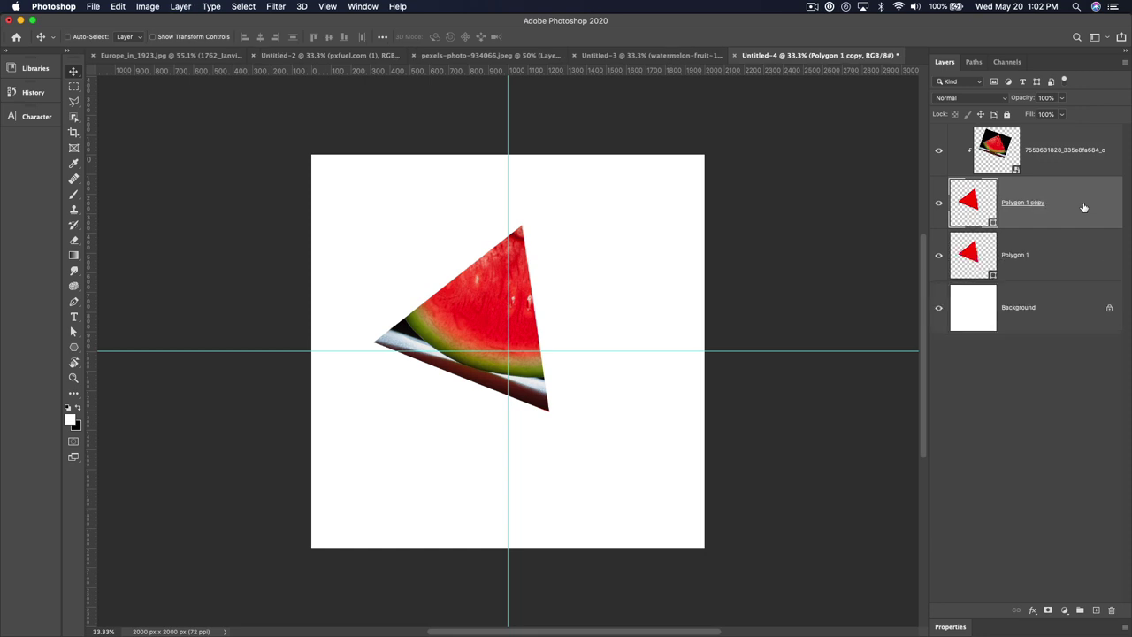
{"action": "left_click_drag", "start_coordinate": [1092, 258], "coordinate": [1088, 143]}
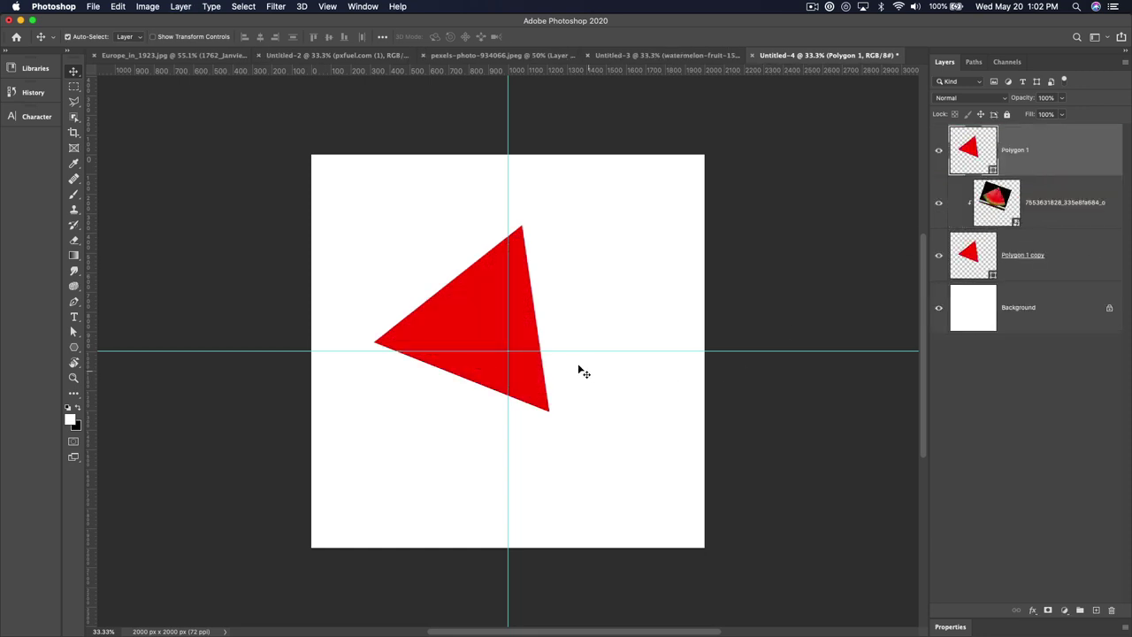
Step: Move the Polygon 1 triangle and free-transform it, rotating it counter-clockwise so one edge meets the watermelon triangle's edge
{"action": "left_click_drag", "start_coordinate": [485, 318], "coordinate": [597, 412]}
{"action": "key", "text": "ctrl+t"}
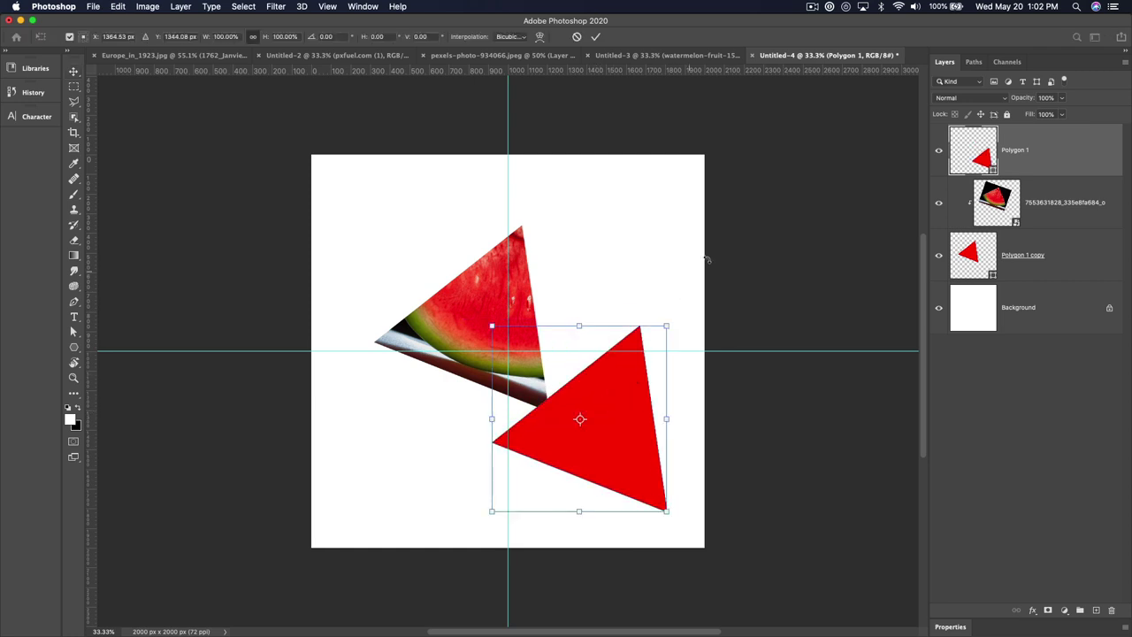
{"action": "left_click_drag", "start_coordinate": [708, 253], "coordinate": [528, 253]}
{"action": "left_click_drag", "start_coordinate": [648, 418], "coordinate": [638, 324]}
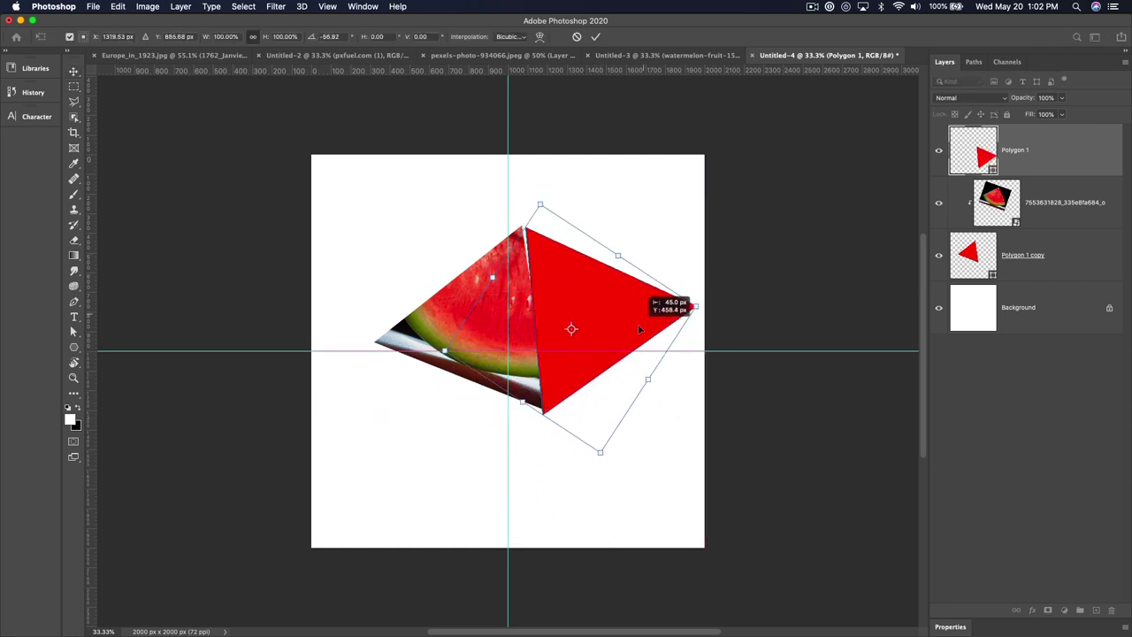
{"action": "left_click_drag", "start_coordinate": [657, 227], "coordinate": [654, 225]}
{"action": "left_click_drag", "start_coordinate": [613, 296], "coordinate": [617, 305]}
{"action": "key", "text": "Return"}
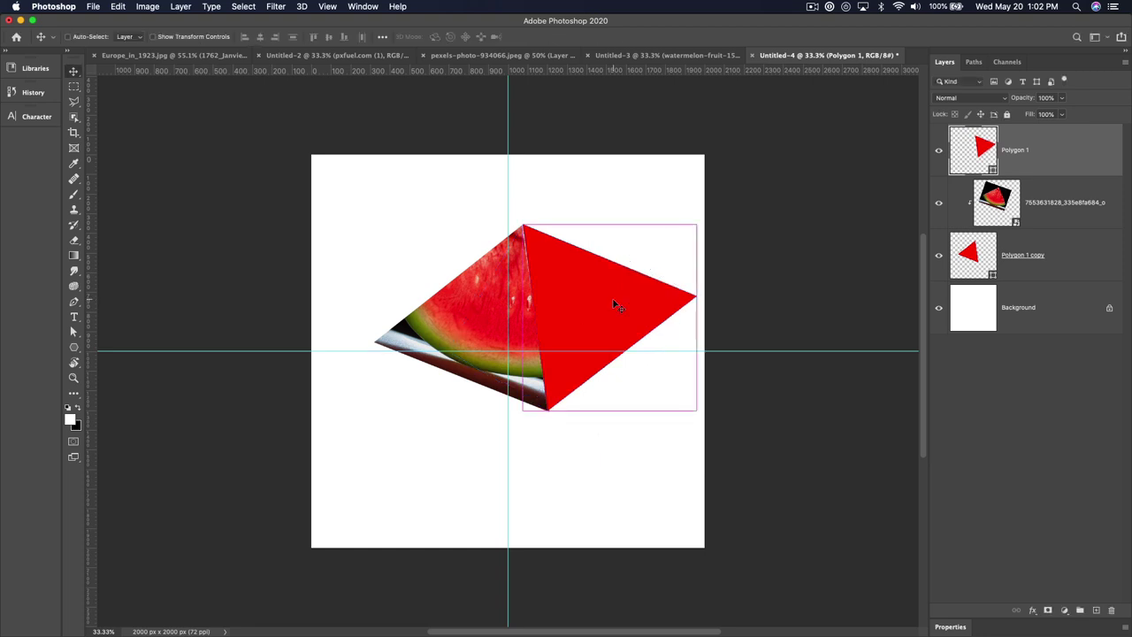
Step: Place Finder's Lime-Whole-Split photo at about 273% scale and clip it to the Polygon 1 triangle beside the watermelon
{"action": "key", "text": "super+Tab"}
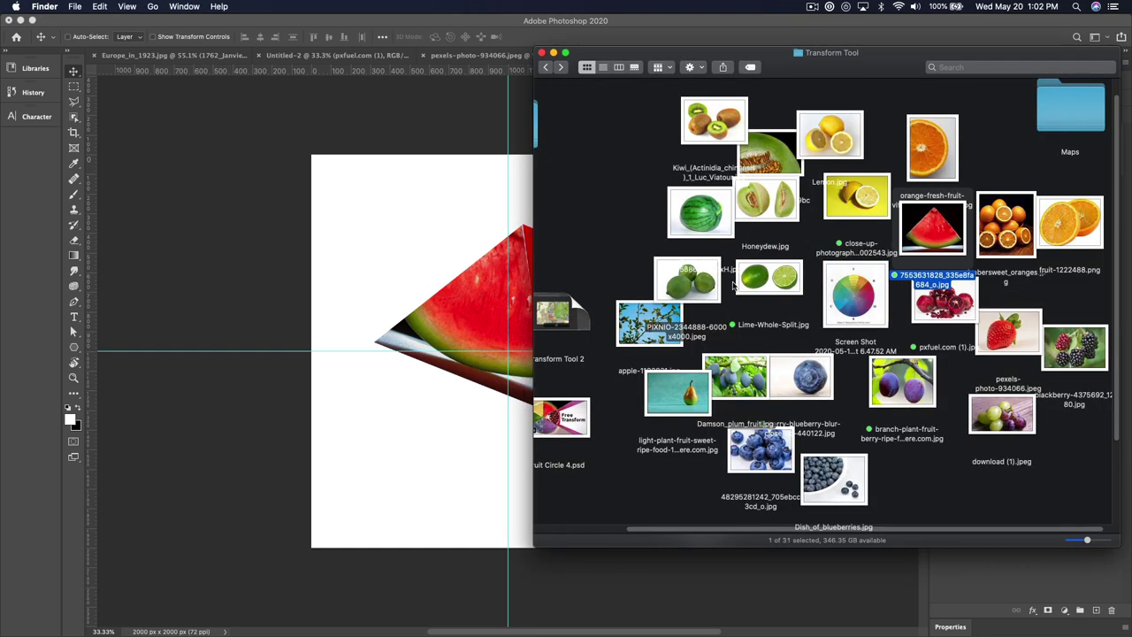
{"action": "left_click_drag", "start_coordinate": [756, 283], "coordinate": [439, 273]}
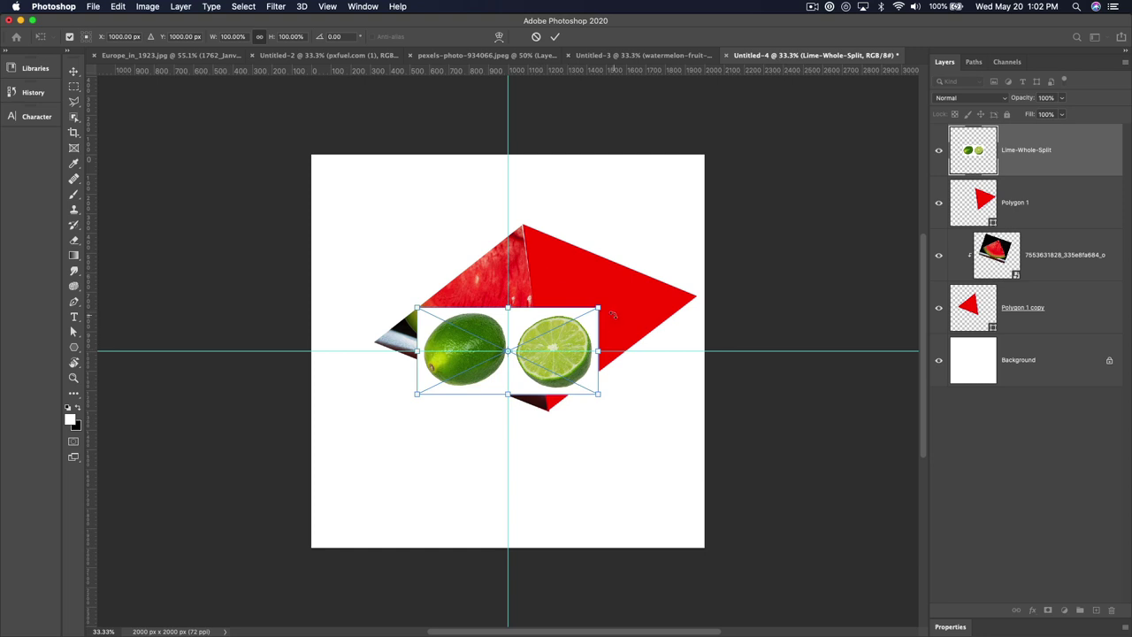
{"action": "left_click_drag", "start_coordinate": [595, 313], "coordinate": [753, 233]}
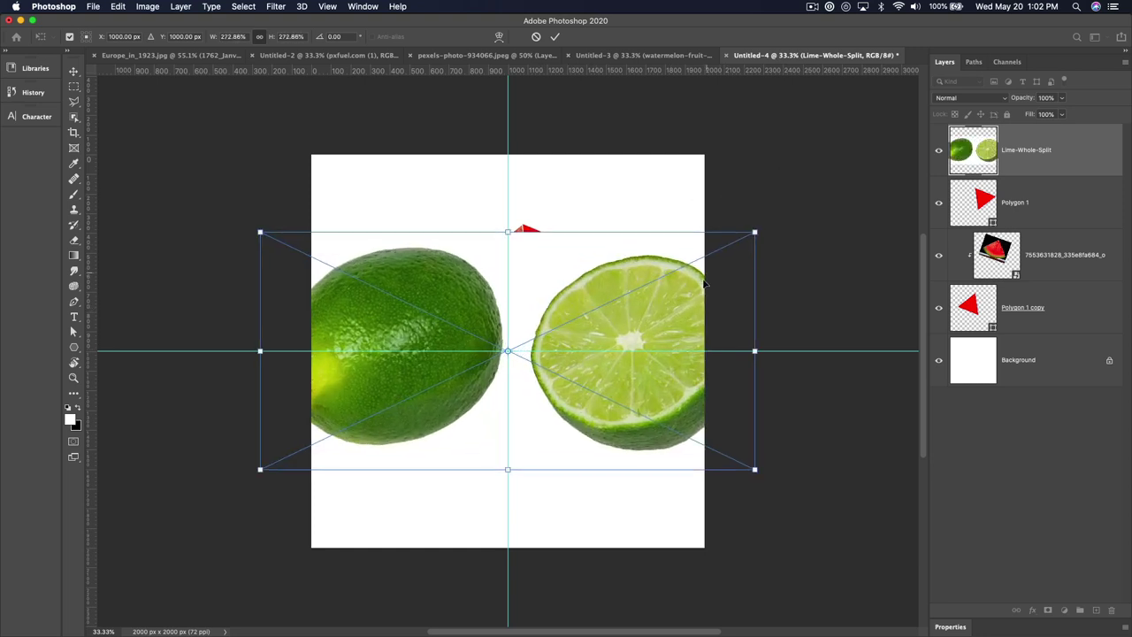
{"action": "left_click_drag", "start_coordinate": [696, 283], "coordinate": [625, 259]}
{"action": "key", "text": "Return"}
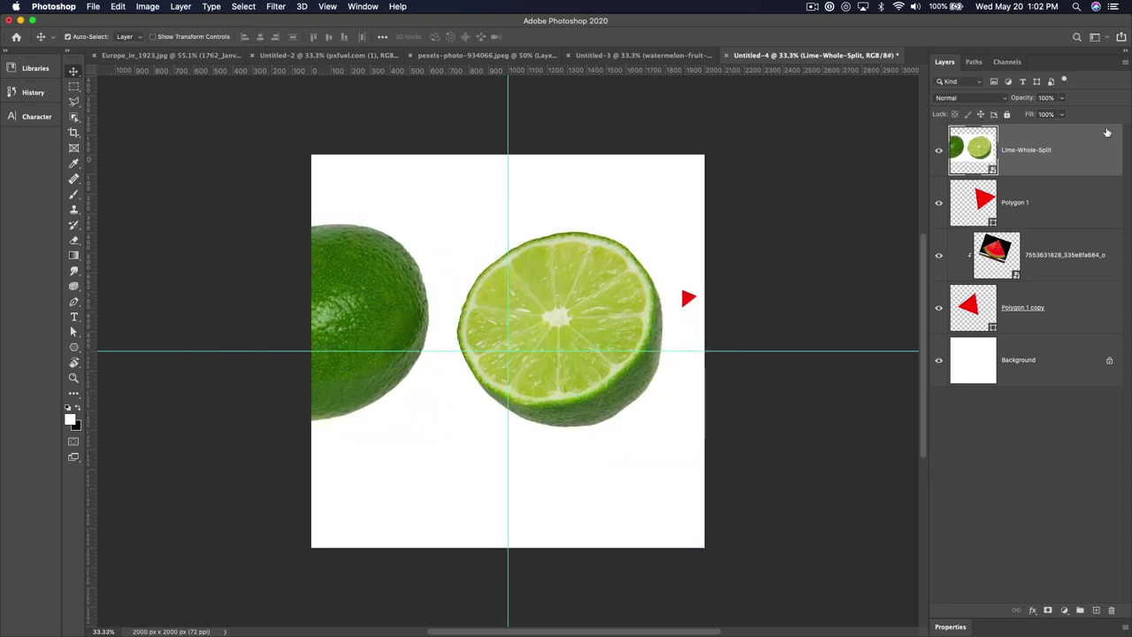
{"action": "left_click", "coordinate": [1058, 175], "text": "alt"}
{"action": "left_click_drag", "start_coordinate": [659, 316], "coordinate": [598, 223]}
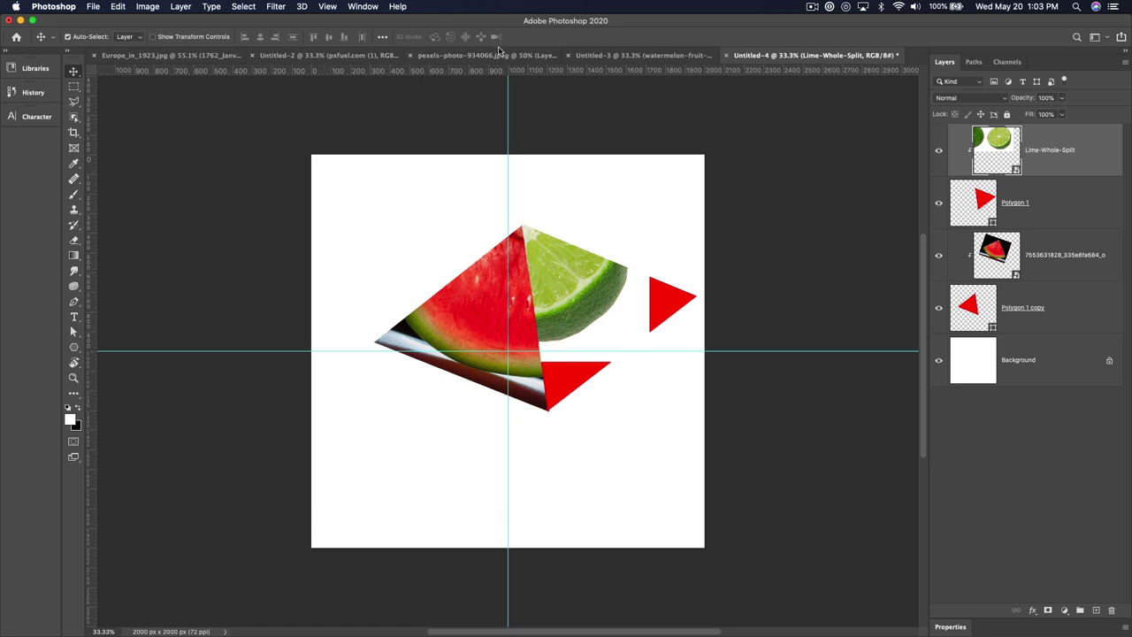
Step: Review the fruit collage in Untitled-3 and delete every layer except Background in Untitled-4
{"action": "left_click", "coordinate": [542, 56]}
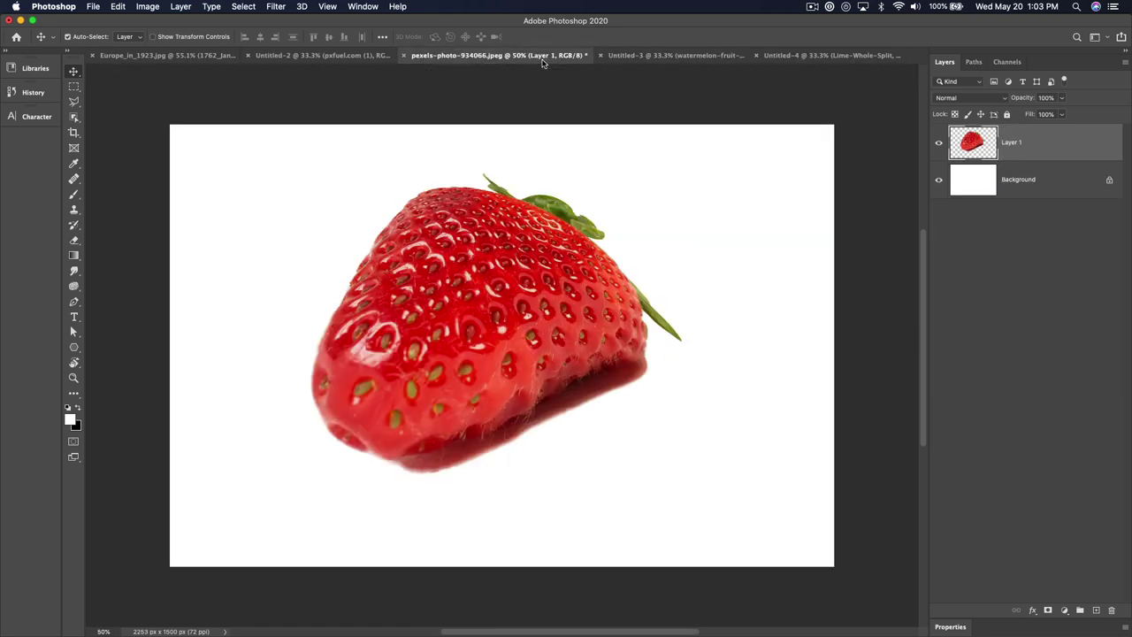
{"action": "left_click", "coordinate": [647, 55]}
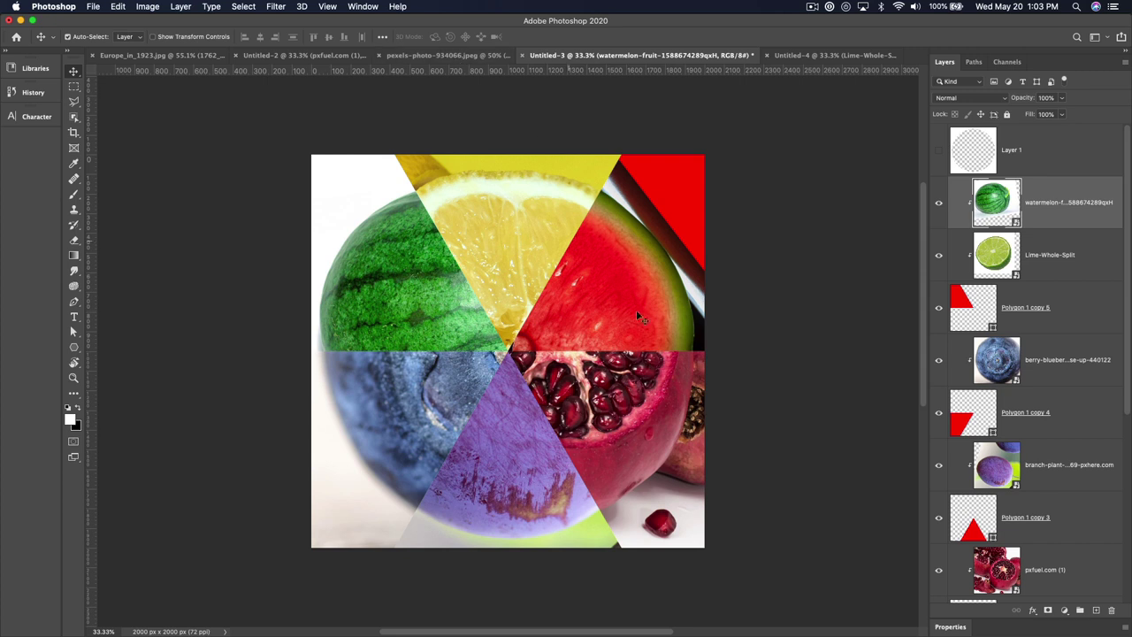
{"action": "key", "text": "super"}
{"action": "left_click", "coordinate": [840, 60]}
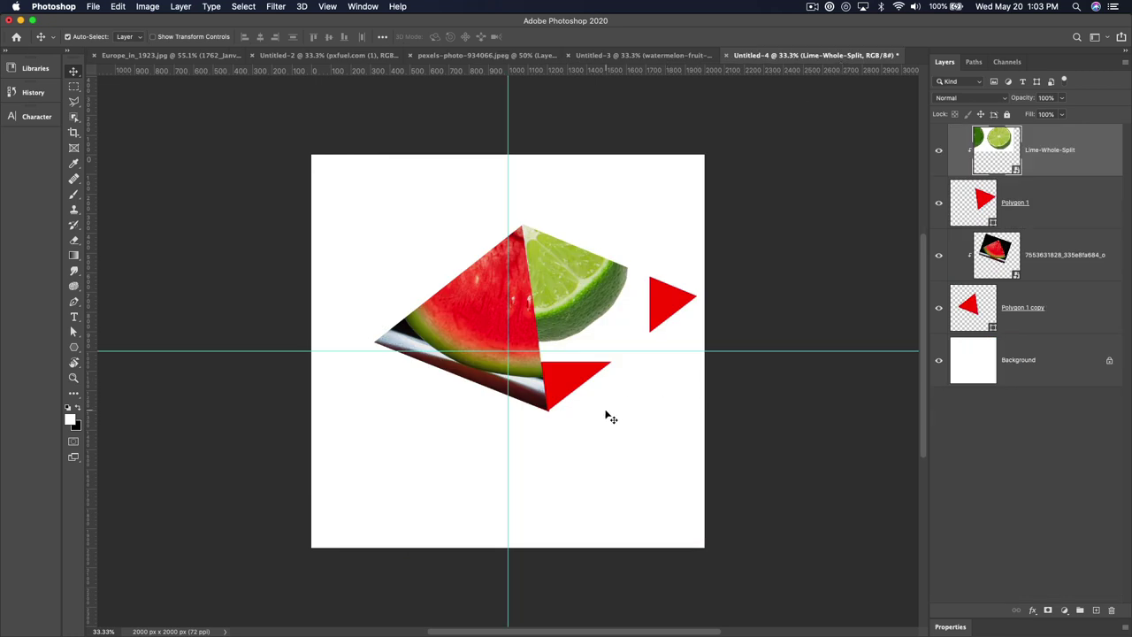
{"action": "key", "text": "super+alt+a"}
{"action": "key", "text": "Delete"}
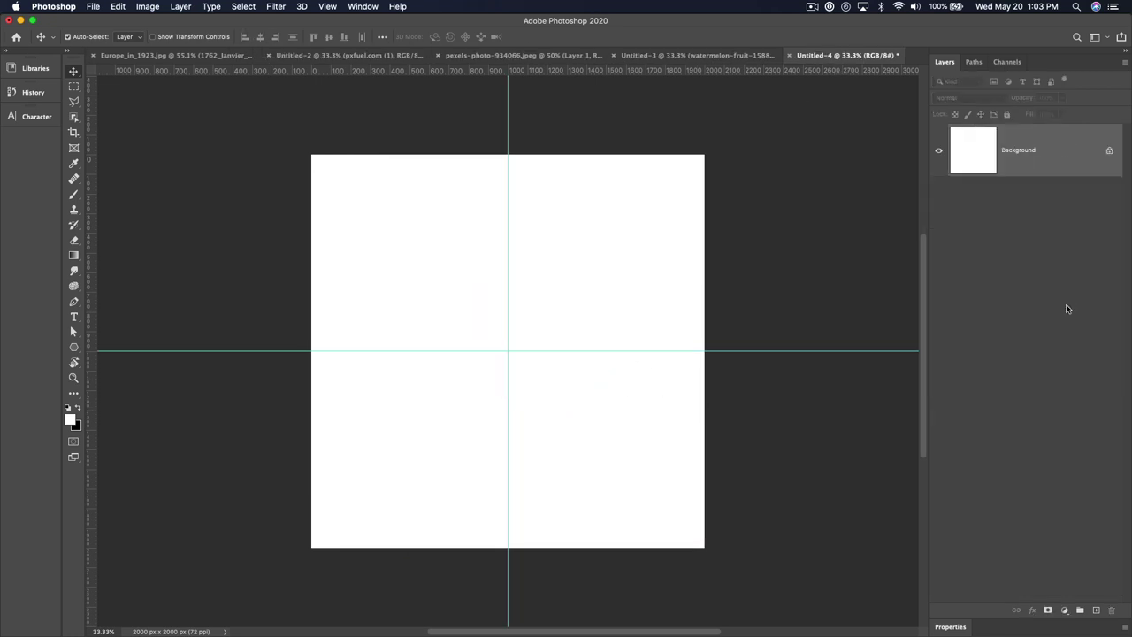
Step: Set the Polygon tool to 3 sides and draw a downward-pointing triangle about 3860 px wide and 3343 px high extending above the canvas
{"action": "key", "text": "super+minus"}
{"action": "key", "text": "super+minus"}
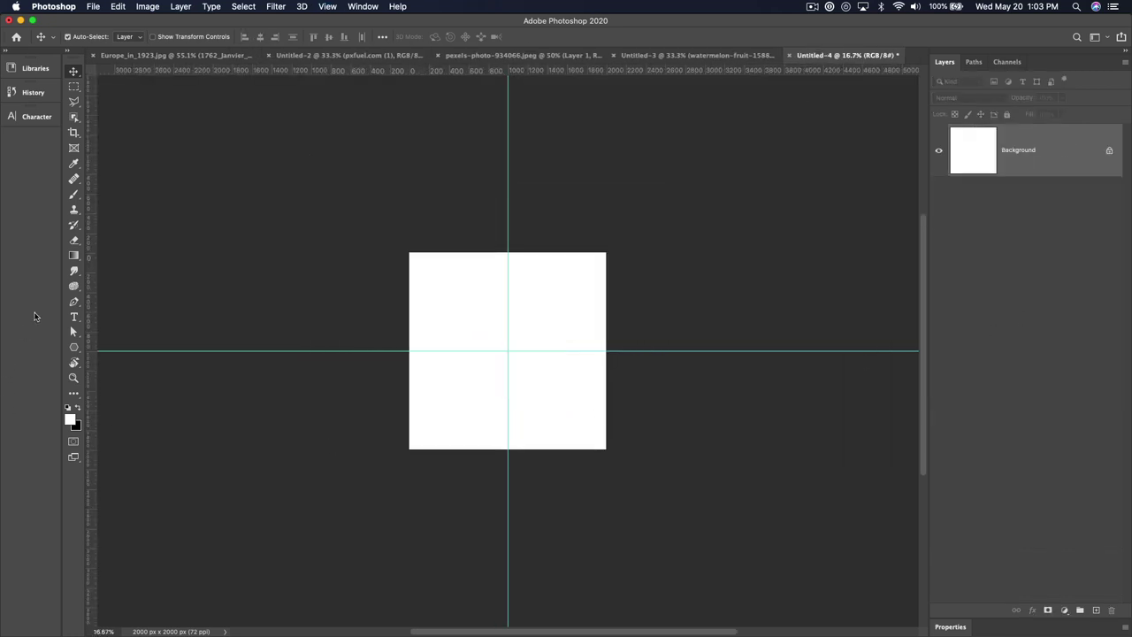
{"action": "left_click_drag", "start_coordinate": [73, 347], "coordinate": [114, 380]}
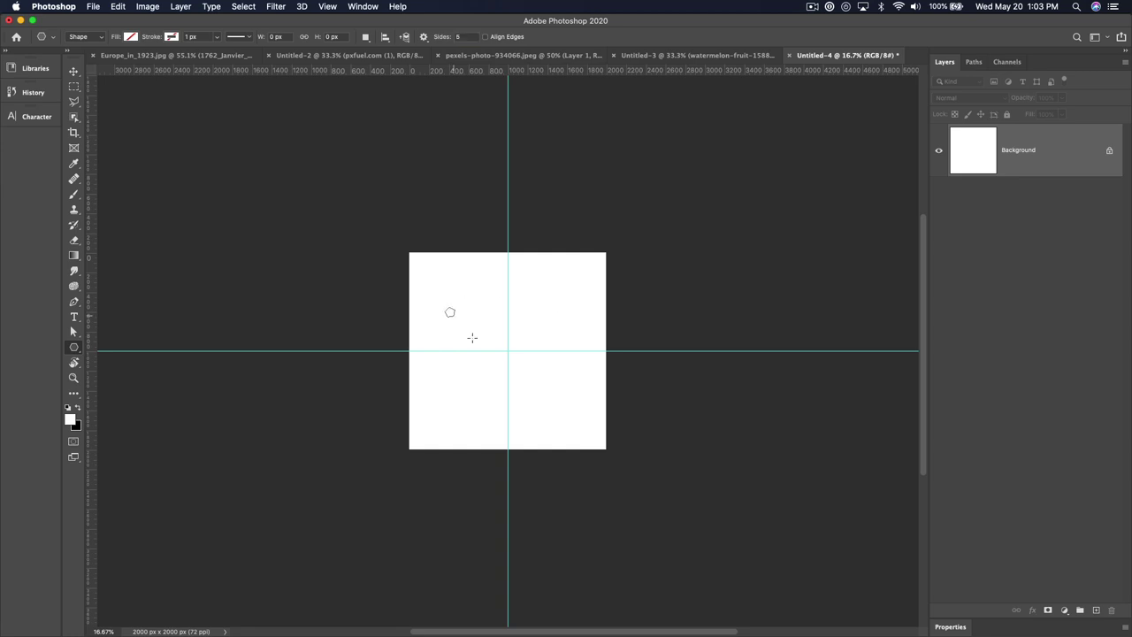
{"action": "left_click_drag", "start_coordinate": [450, 311], "coordinate": [514, 386]}
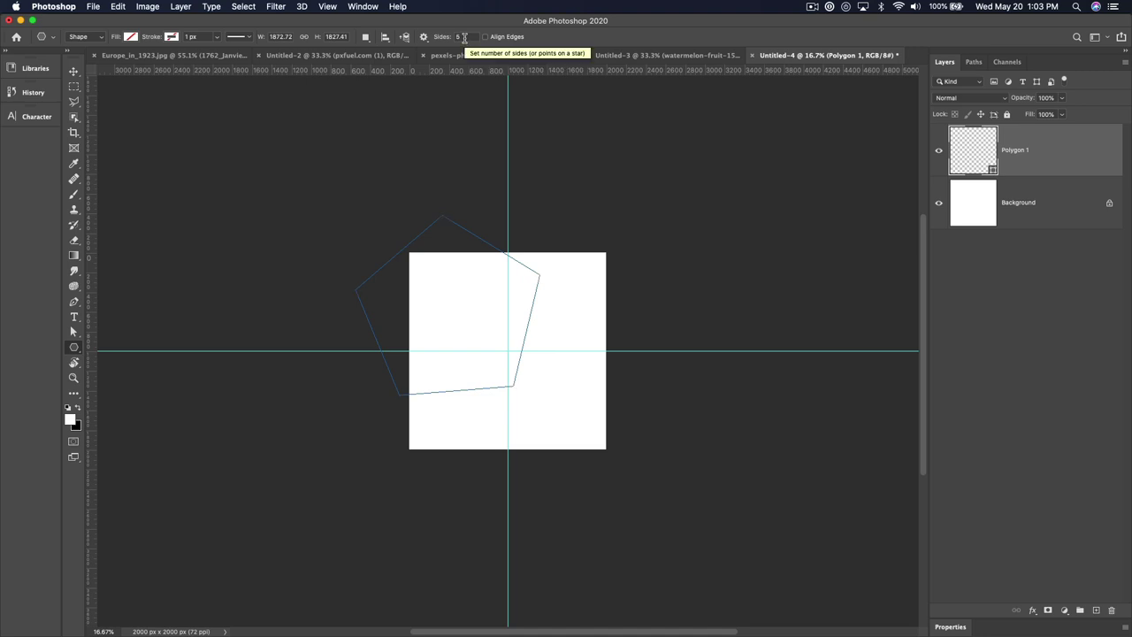
{"action": "key", "text": "super+z"}
{"action": "left_click", "coordinate": [451, 37]}
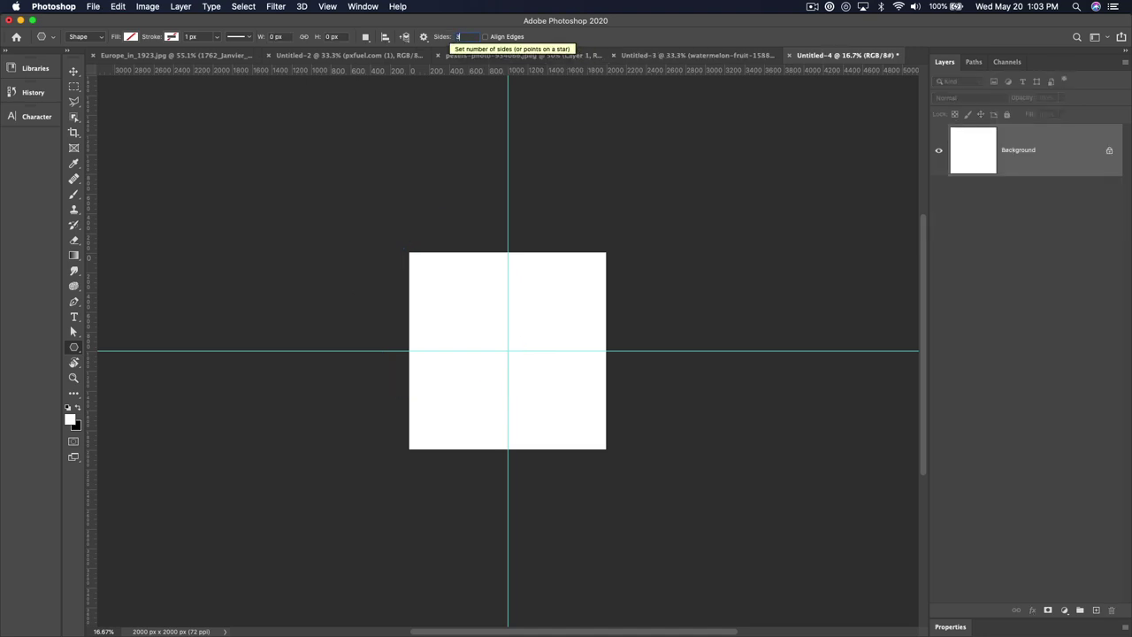
{"action": "type", "text": "3"}
{"action": "key", "text": "Return"}
{"action": "left_click_drag", "start_coordinate": [421, 194], "coordinate": [400, 393]}
Step: Fill the triangle with red and move it so its downward tip meets the guide intersection at the canvas centre
{"action": "left_click", "coordinate": [130, 37]}
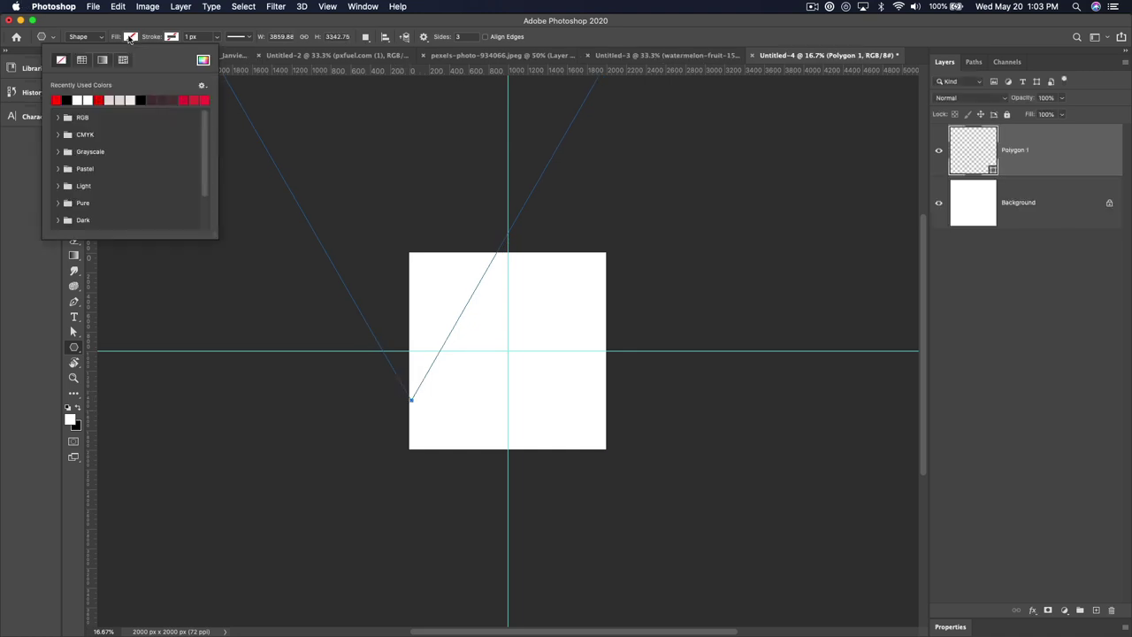
{"action": "left_click", "coordinate": [57, 99]}
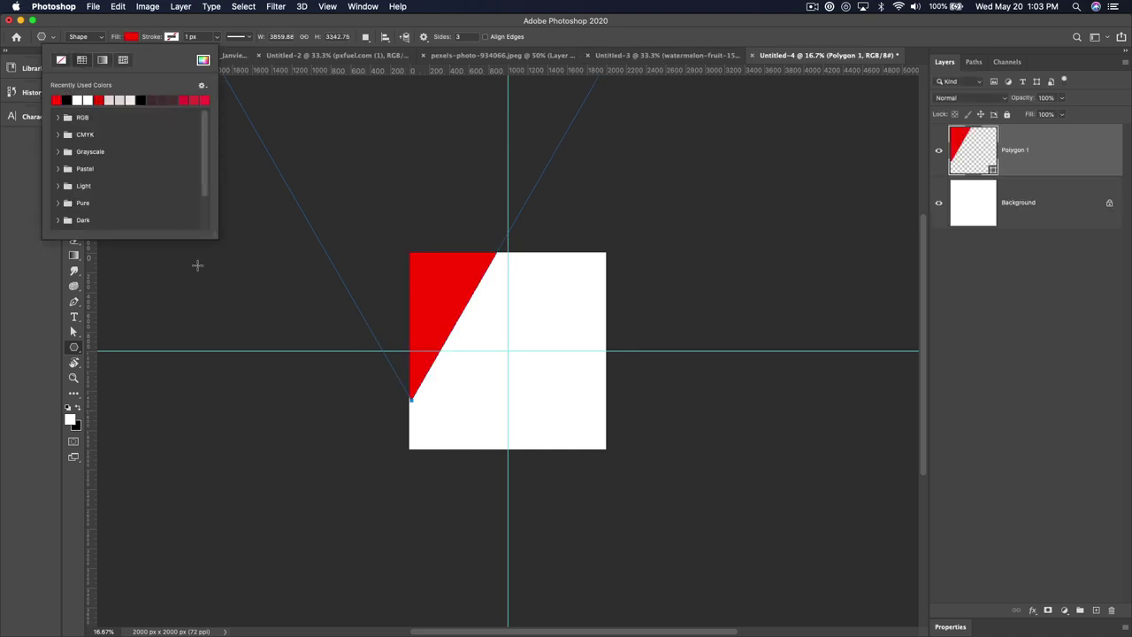
{"action": "left_click", "coordinate": [401, 280]}
{"action": "left_click", "coordinate": [417, 289]}
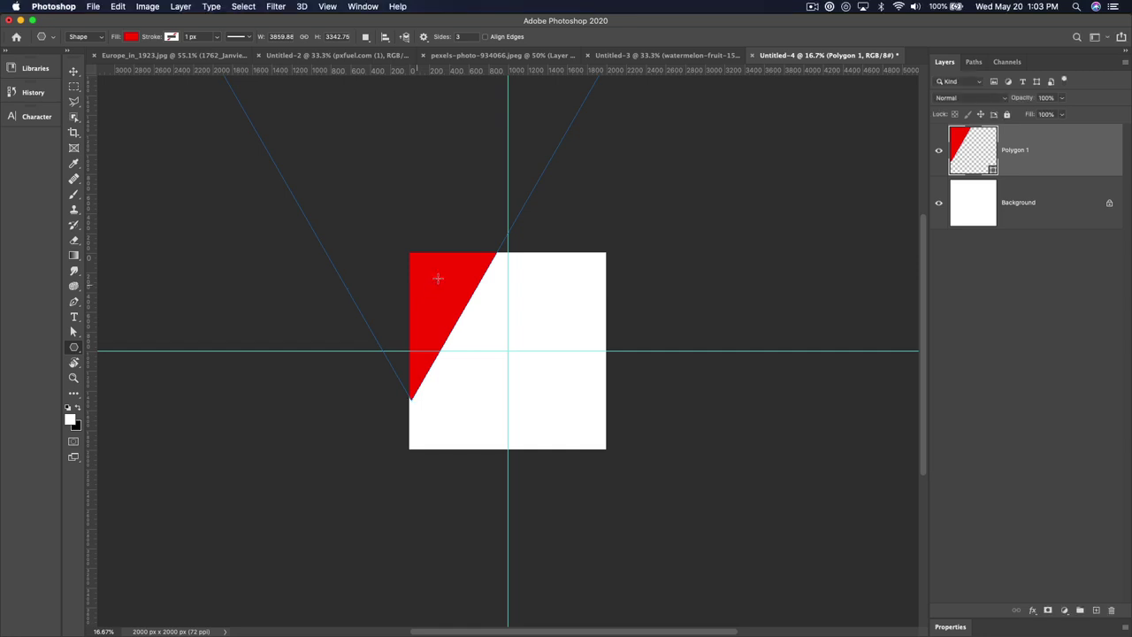
{"action": "key", "text": "v"}
{"action": "left_click_drag", "start_coordinate": [437, 292], "coordinate": [532, 257]}
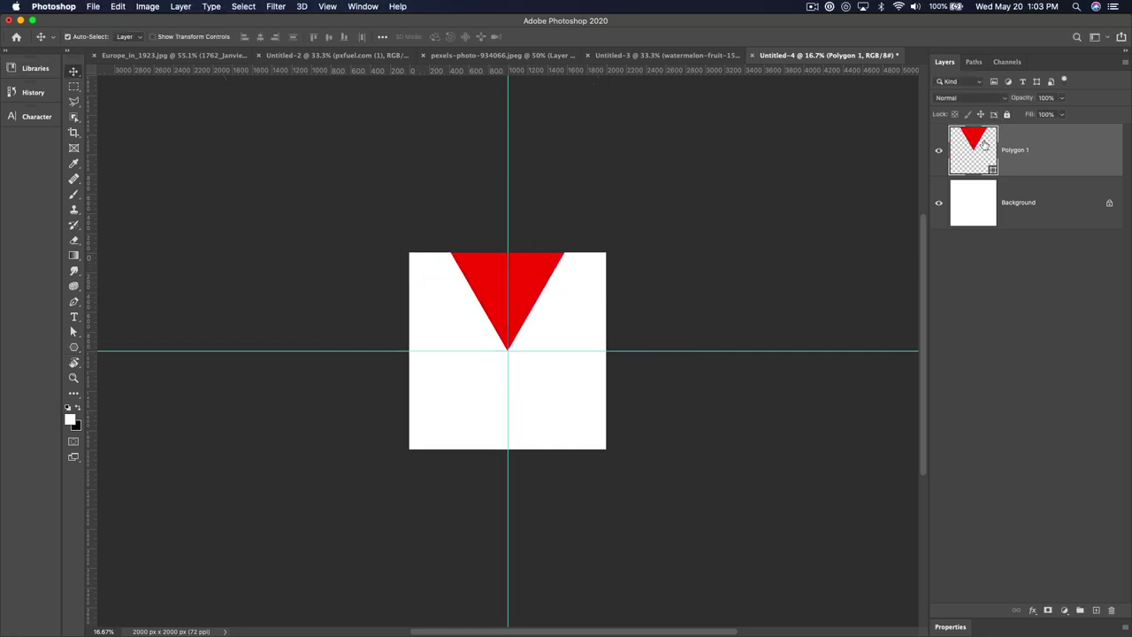
{"action": "key", "text": "a"}
{"action": "left_click_drag", "start_coordinate": [591, 205], "coordinate": [595, 317]}
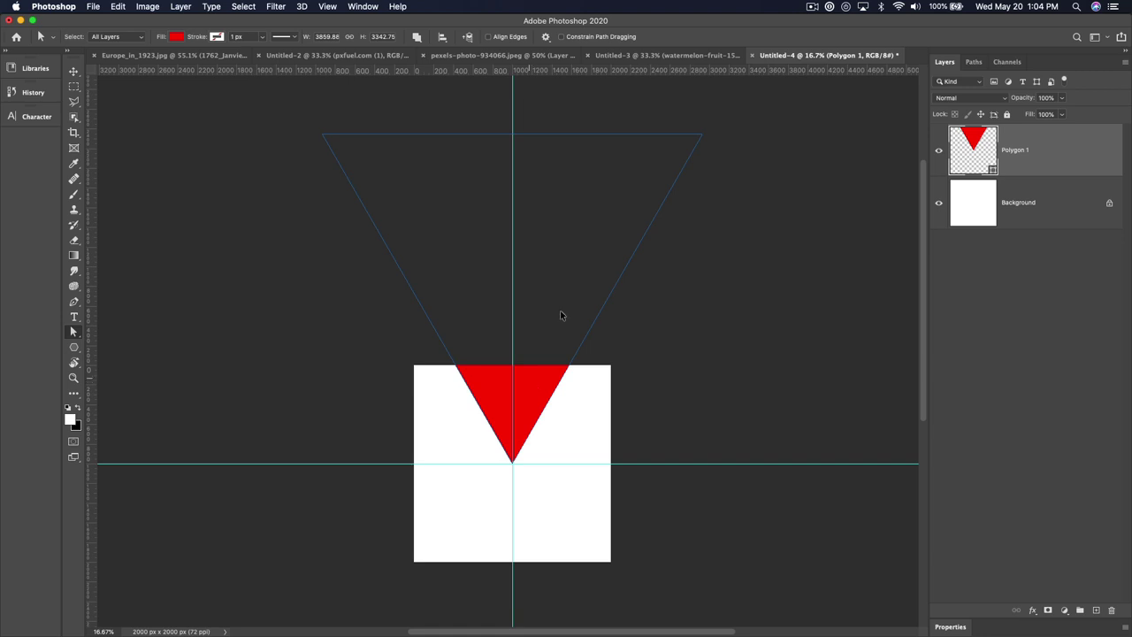
Step: Switch to pexels-photo-934066.jpeg and step through its history to the unwarped strawberry with only Layer 1 and a white Background
{"action": "key", "text": "ctrl+Tab"}
{"action": "key", "text": "ctrl+Tab"}
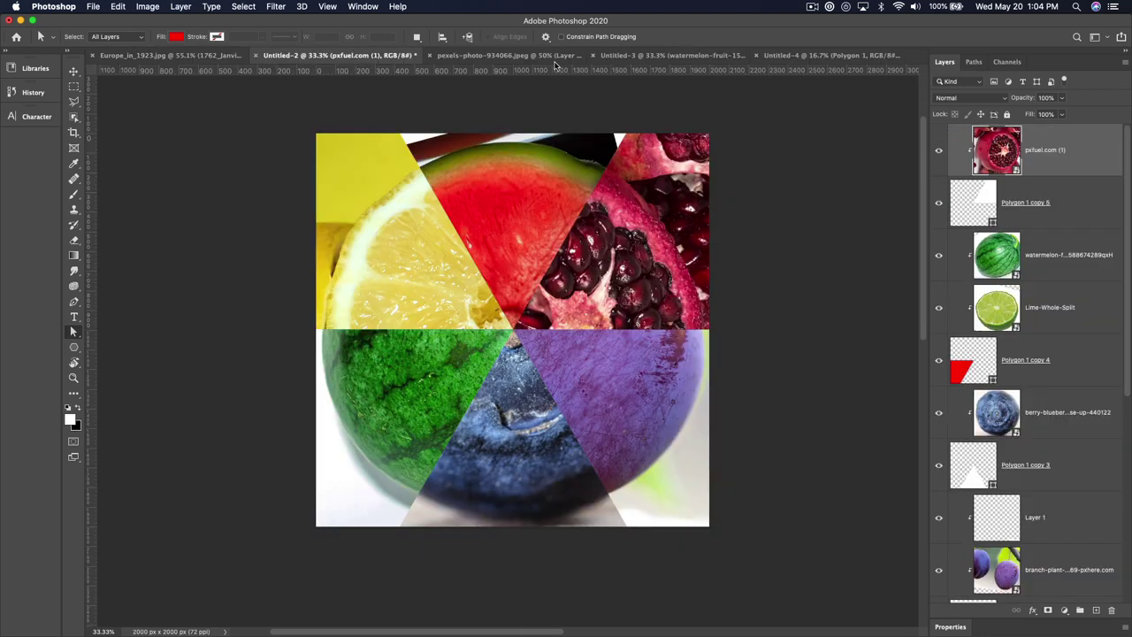
{"action": "key", "text": "ctrl+Tab"}
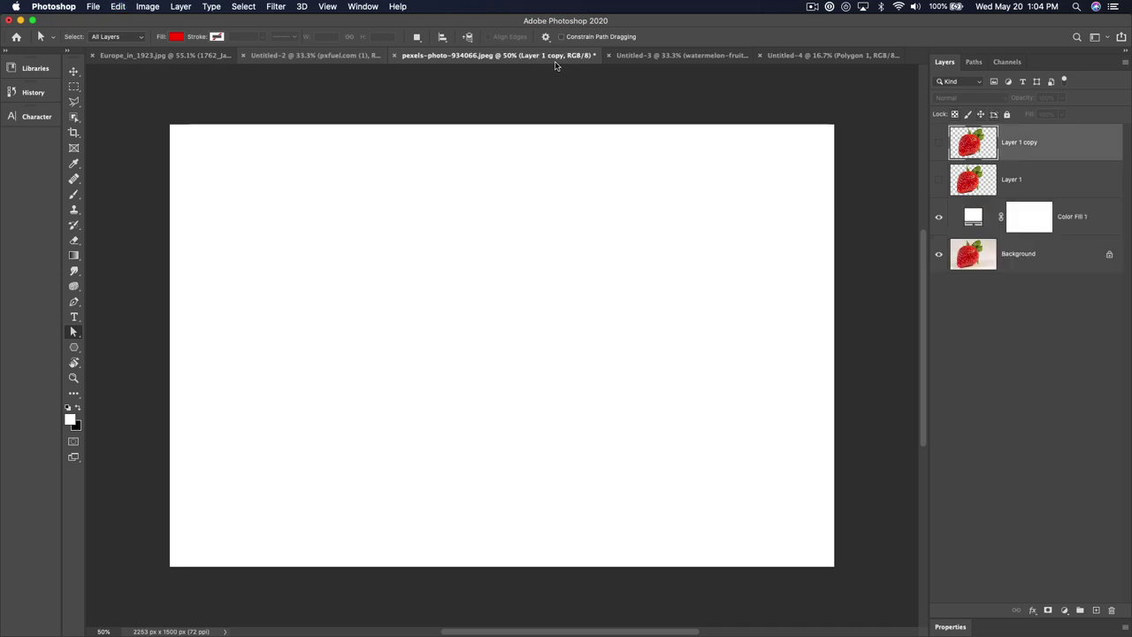
{"action": "key", "text": "super+z"}
{"action": "key", "text": "super+z"}
{"action": "key", "text": "super+z"}
{"action": "key", "text": "super+z"}
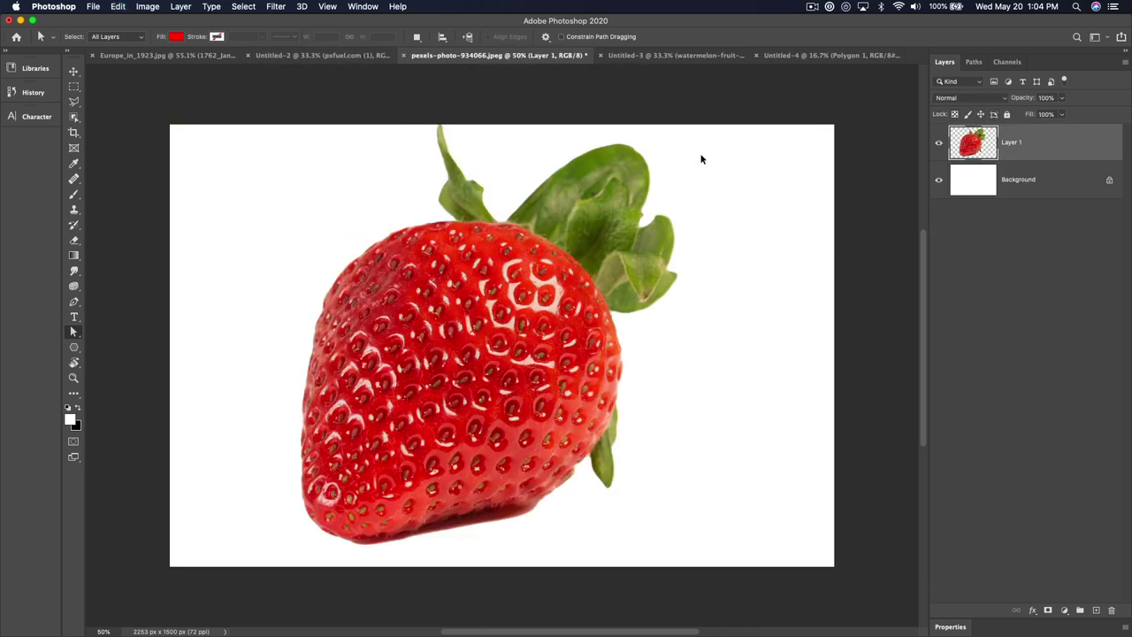
{"action": "key", "text": "super+shift+z"}
{"action": "key", "text": "super+shift+z"}
{"action": "key", "text": "super+shift+z"}
{"action": "key", "text": "super+shift+z"}
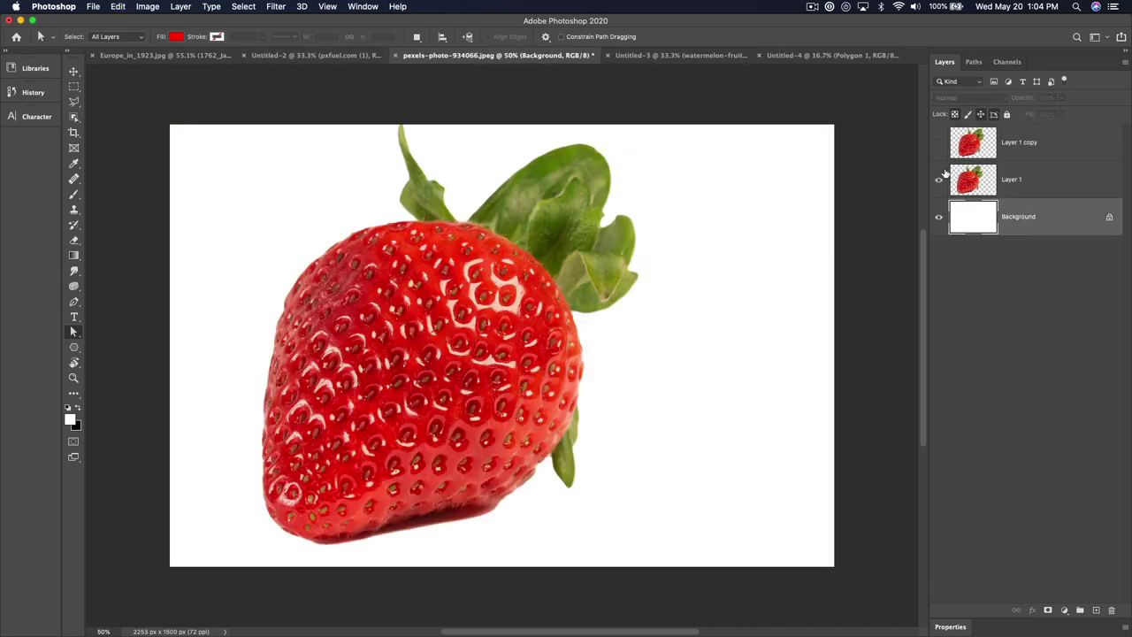
{"action": "key", "text": "super+z"}
{"action": "key", "text": "super+z"}
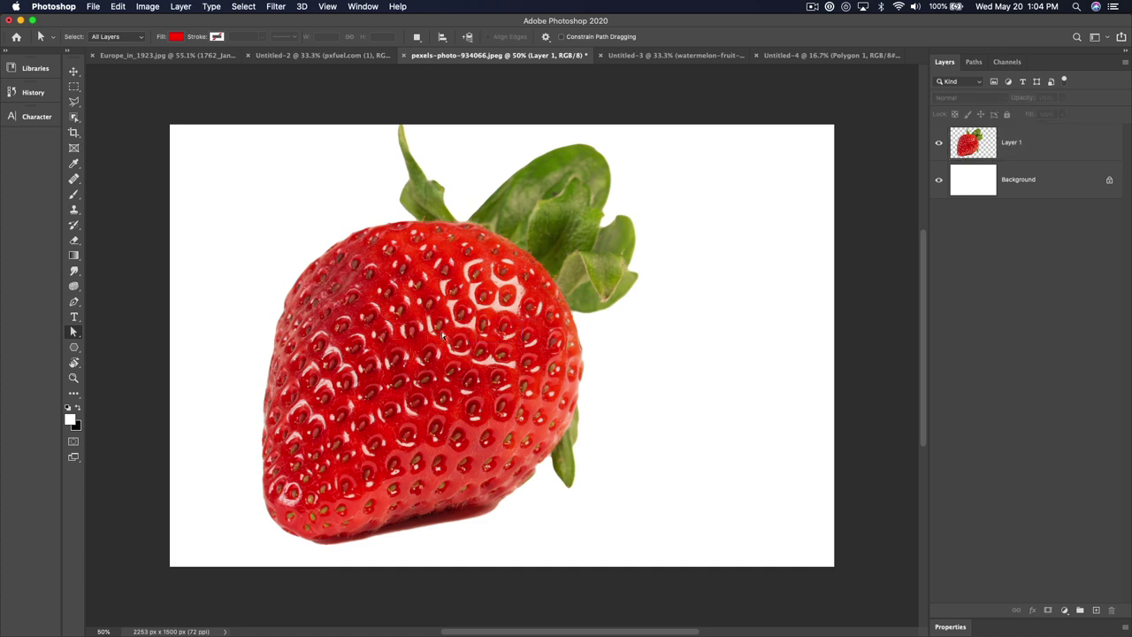
Step: Move the strawberry near the canvas centre, scaling it down to roughly half its size with Free Transform
{"action": "key", "text": "v"}
{"action": "left_click_drag", "start_coordinate": [492, 344], "coordinate": [466, 375]}
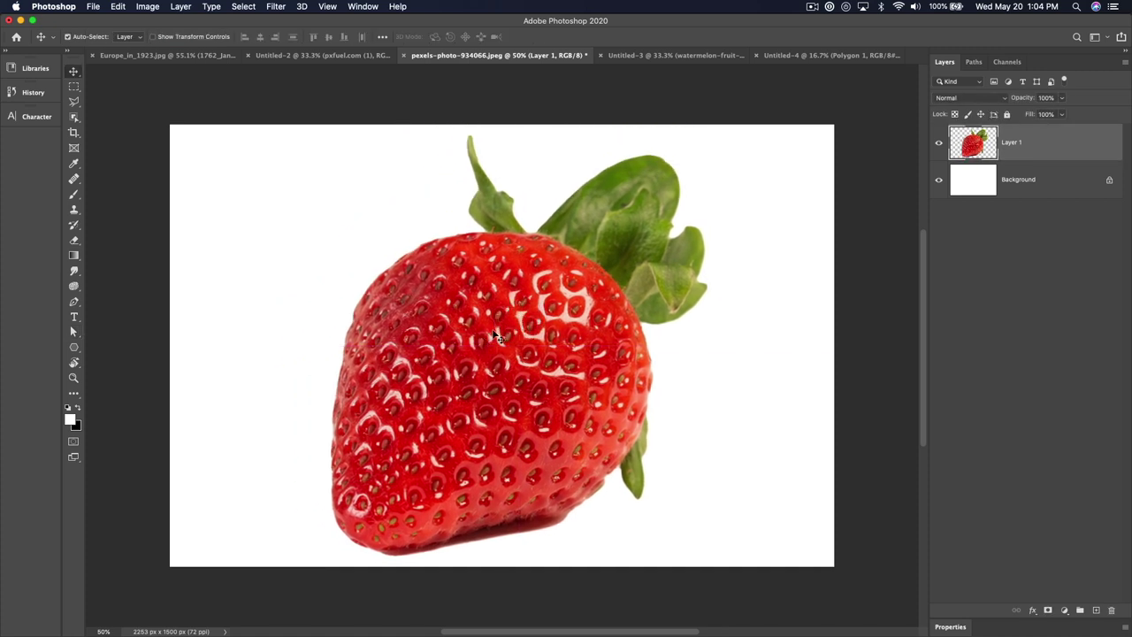
{"action": "key", "text": "super+t"}
{"action": "left_click_drag", "start_coordinate": [709, 134], "coordinate": [580, 227]}
{"action": "key", "text": "Return"}
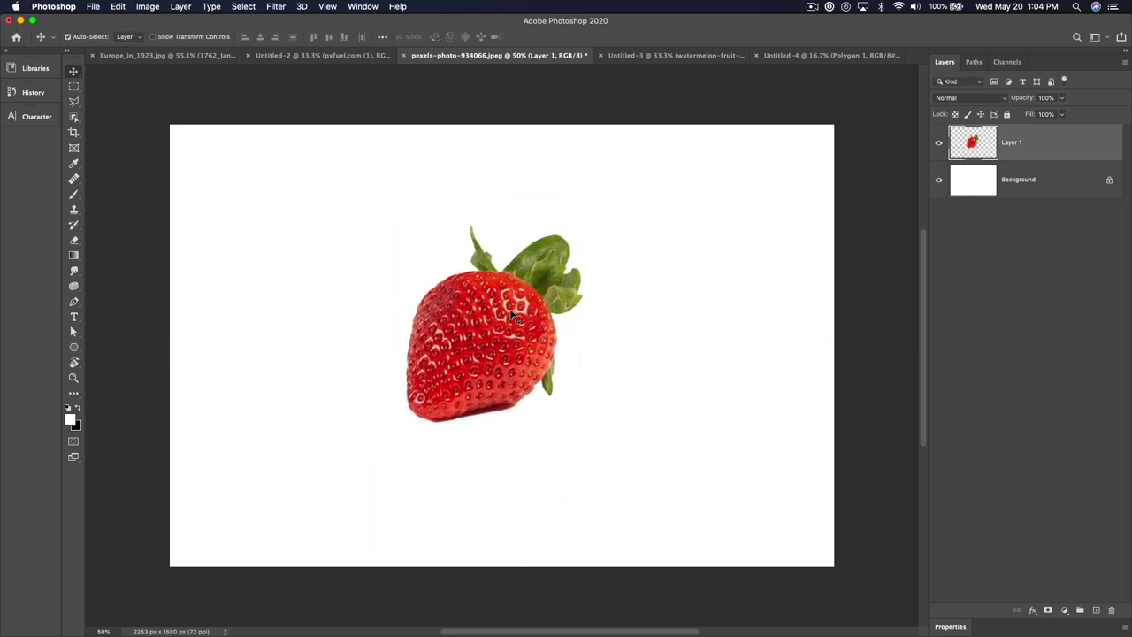
{"action": "mouse_move", "coordinate": [491, 317]}
{"action": "left_mouse_down"}
{"action": "mouse_move", "coordinate": [492, 294]}
{"action": "mouse_move", "coordinate": [490, 307]}
{"action": "left_mouse_up"}
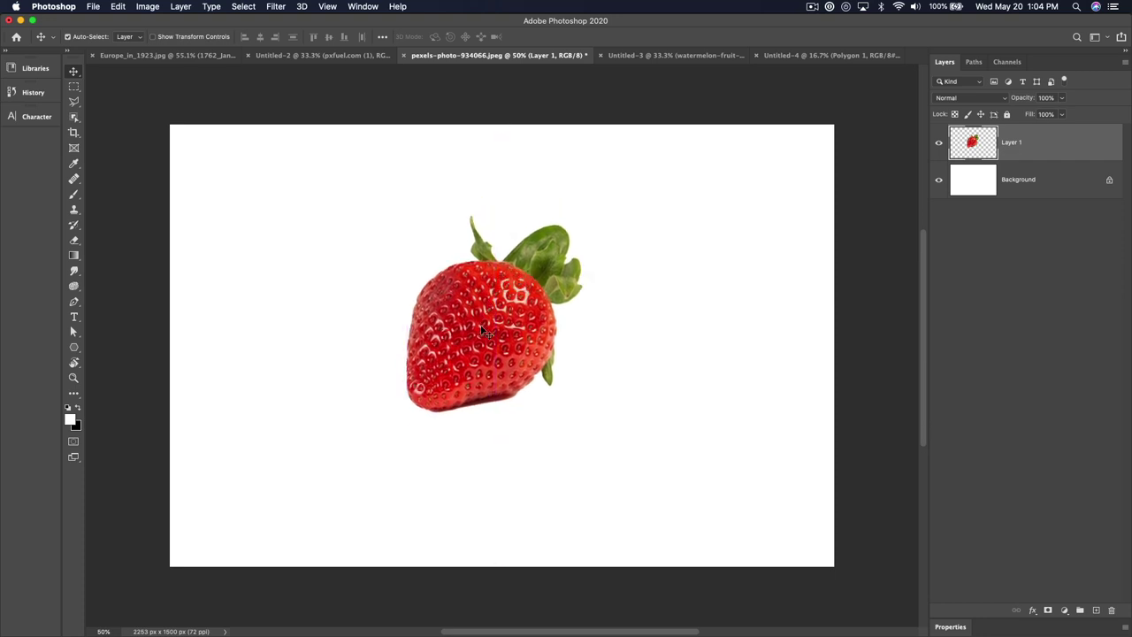
Step: Try centring the strawberry horizontally and rotating it clockwise with Free Transform, and undo the transformation
{"action": "key", "text": "super+t"}
{"action": "left_click_drag", "start_coordinate": [482, 331], "coordinate": [491, 329]}
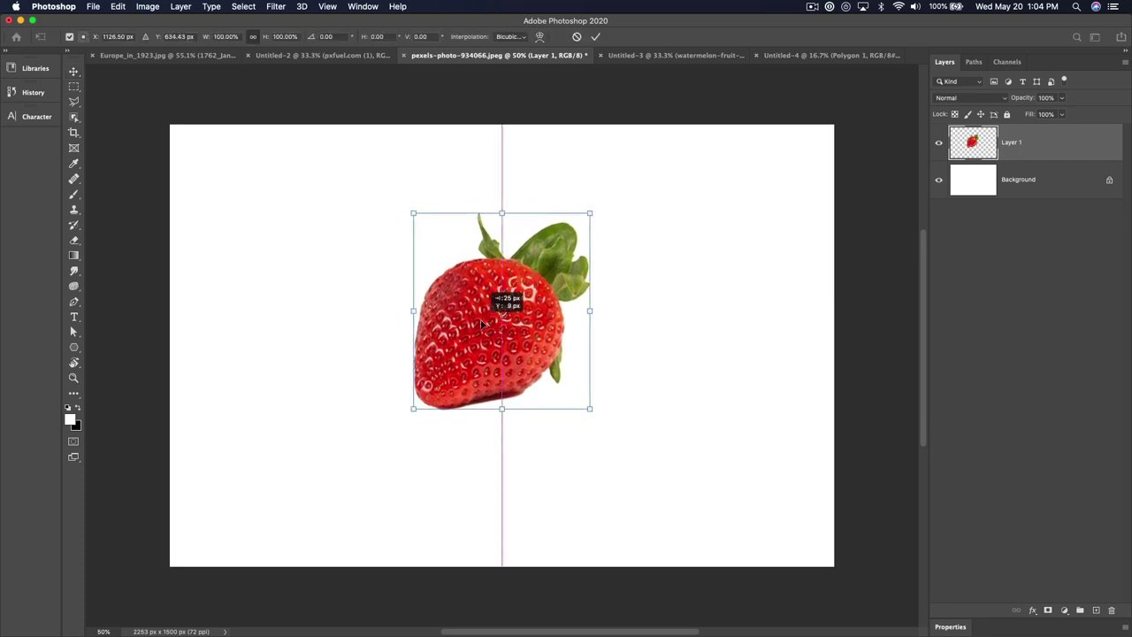
{"action": "left_click_drag", "start_coordinate": [605, 212], "coordinate": [702, 313]}
{"action": "key", "text": "Return"}
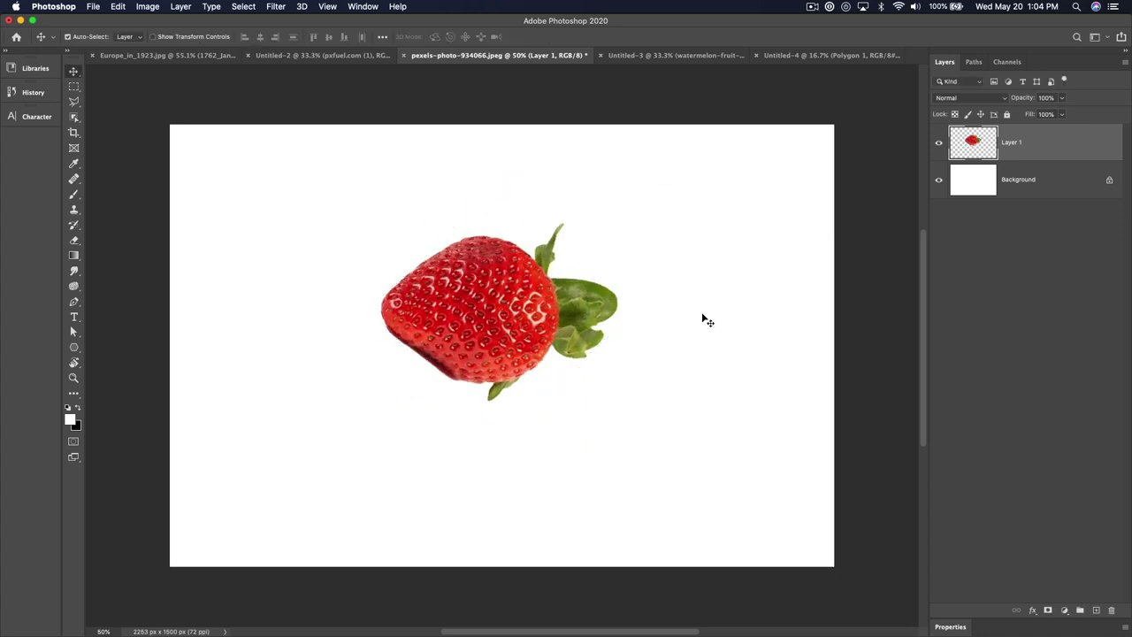
{"action": "key", "text": "super+z"}
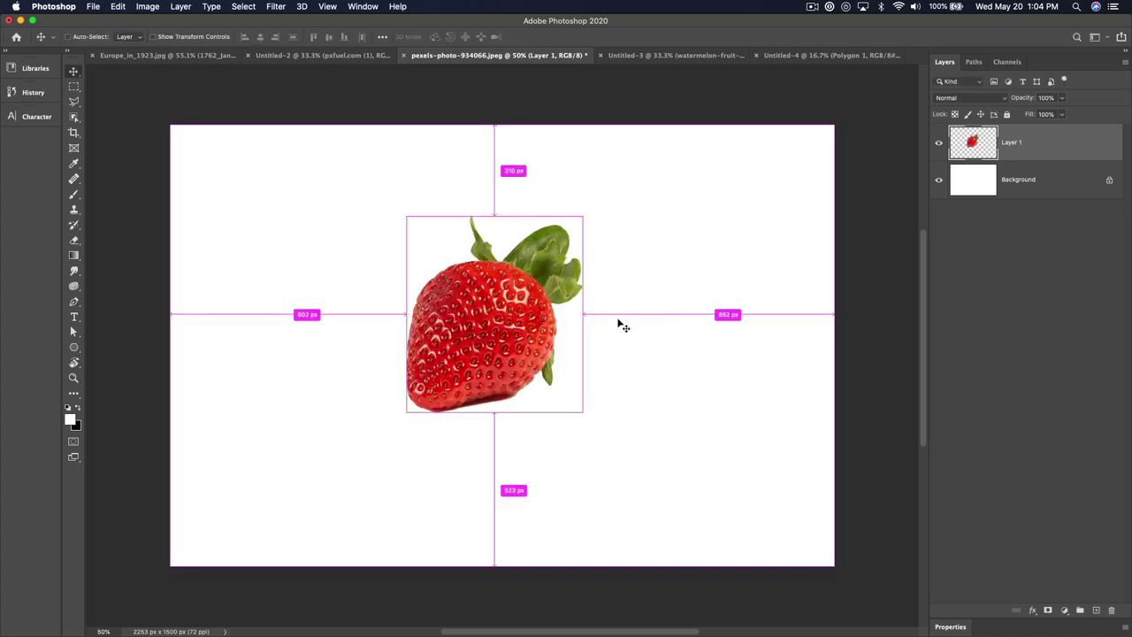
Step: Duplicate the strawberry layer and rotate the copy clockwise over the original with Free Transform
{"action": "key", "text": "super+j"}
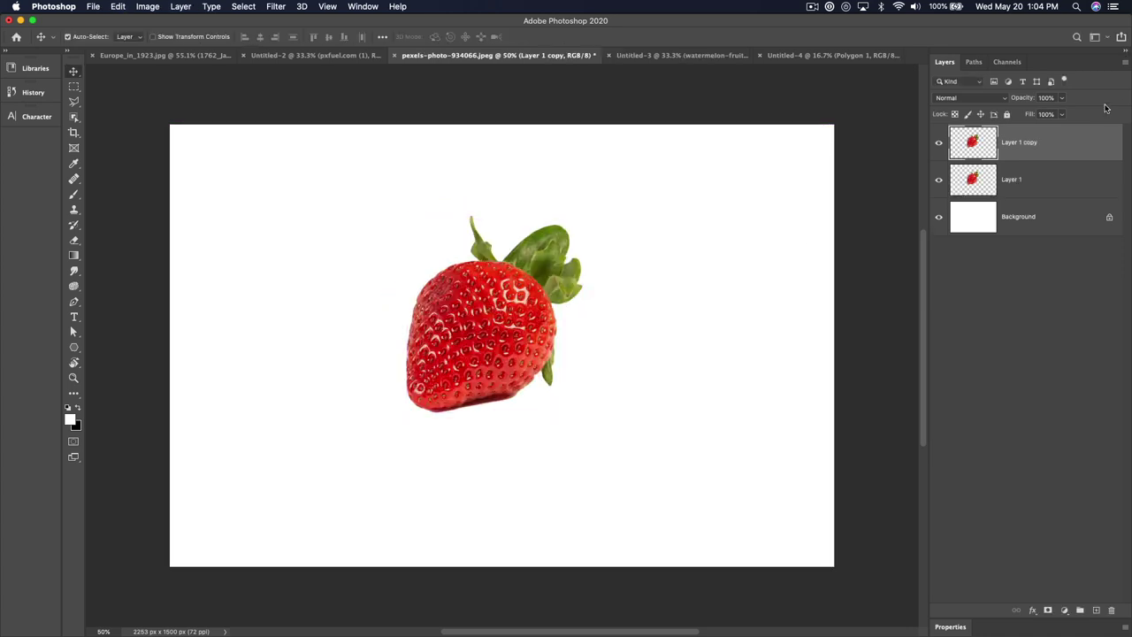
{"action": "left_click_drag", "start_coordinate": [1035, 166], "coordinate": [1031, 179]}
{"action": "left_click", "coordinate": [605, 176]}
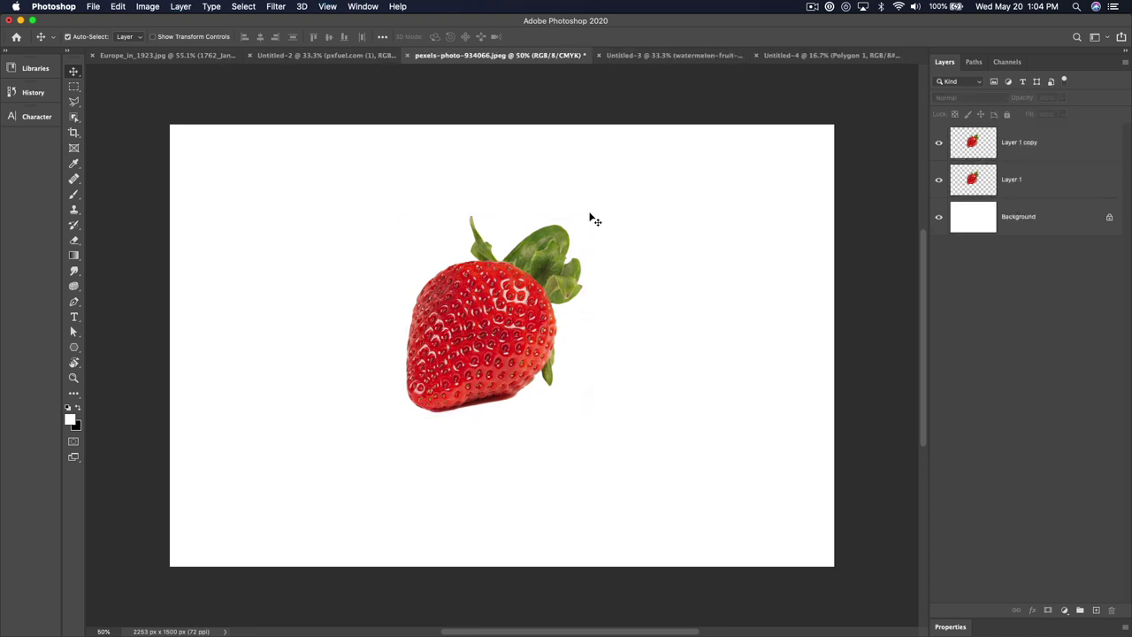
{"action": "left_click", "coordinate": [505, 309]}
{"action": "key", "text": "super+t"}
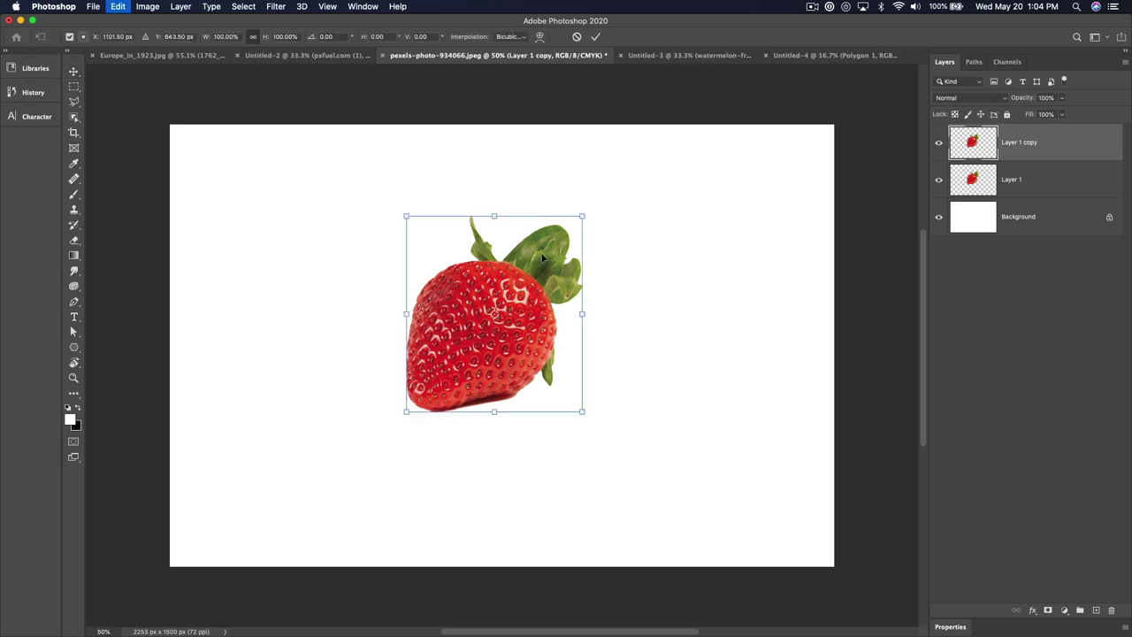
{"action": "left_click_drag", "start_coordinate": [624, 190], "coordinate": [672, 298]}
{"action": "key", "text": "Return"}
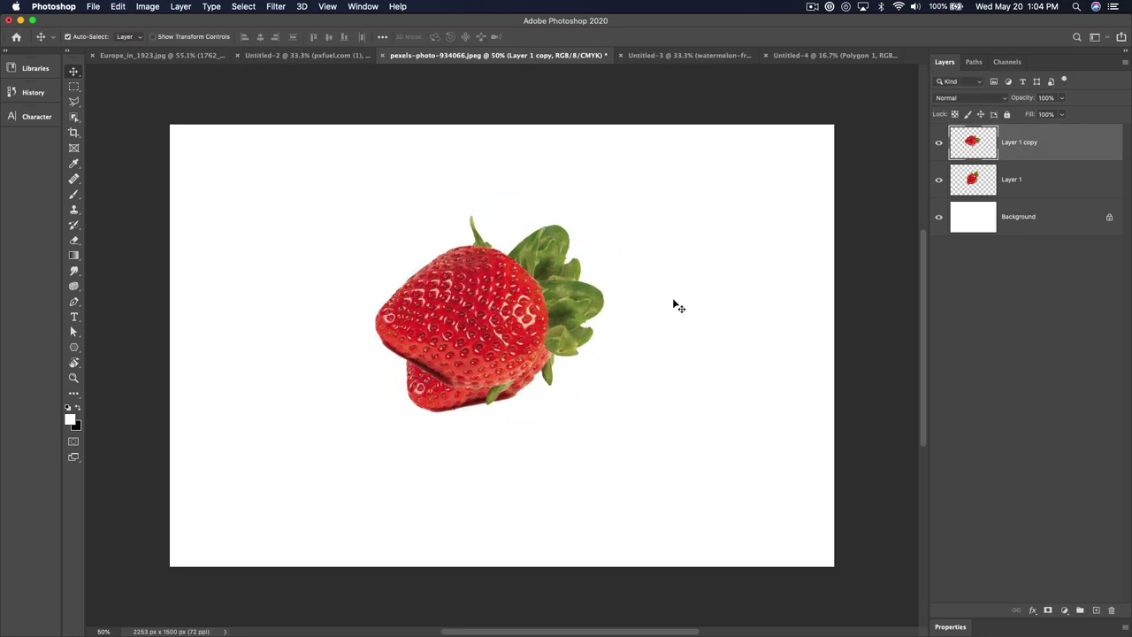
Step: Duplicate the rotated strawberry again and turn the new copy further clockwise
{"action": "key", "text": "super+j"}
{"action": "key", "text": "super+t"}
{"action": "left_click_drag", "start_coordinate": [690, 232], "coordinate": [677, 406]}
{"action": "key", "text": "Escape"}
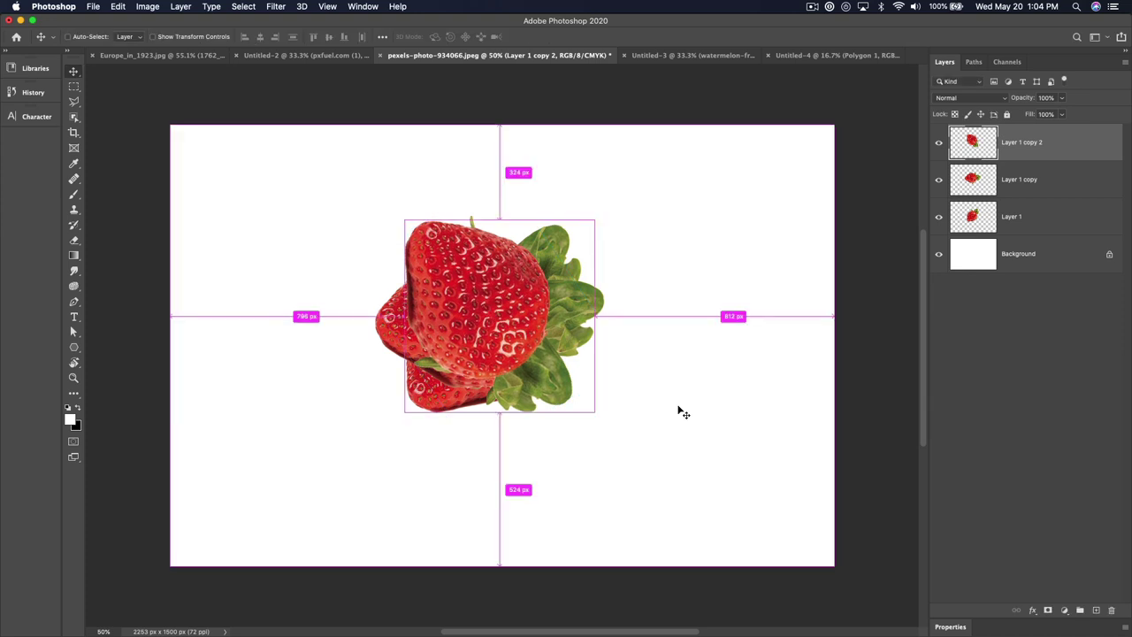
Step: Delete both rotated copies and move the remaining strawberry to the left part of the canvas
{"action": "key", "text": "BackSpace"}
{"action": "key", "text": "super+z"}
{"action": "key", "text": "BackSpace"}
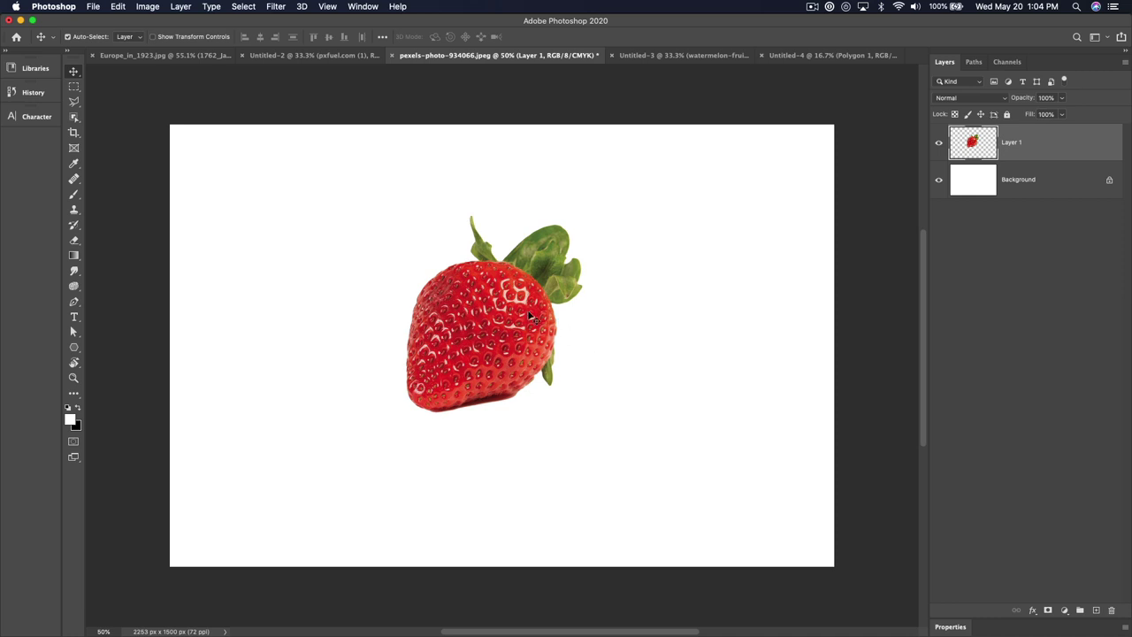
{"action": "left_click_drag", "start_coordinate": [514, 315], "coordinate": [351, 310]}
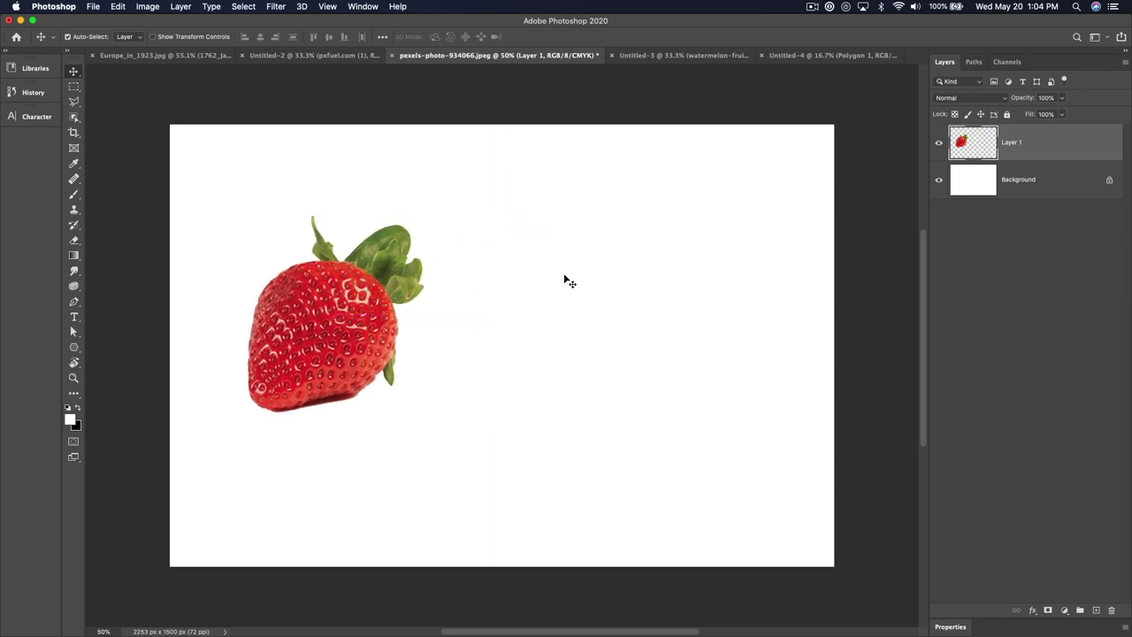
Step: Try rotating a duplicate of the strawberry about 62° clockwise, cancelling the transform and deleting the duplicate
{"action": "key", "text": "super+t"}
{"action": "left_click_drag", "start_coordinate": [437, 188], "coordinate": [525, 351]}
{"action": "key", "text": "Escape"}
{"action": "key", "text": "super+j"}
{"action": "key", "text": "super+t"}
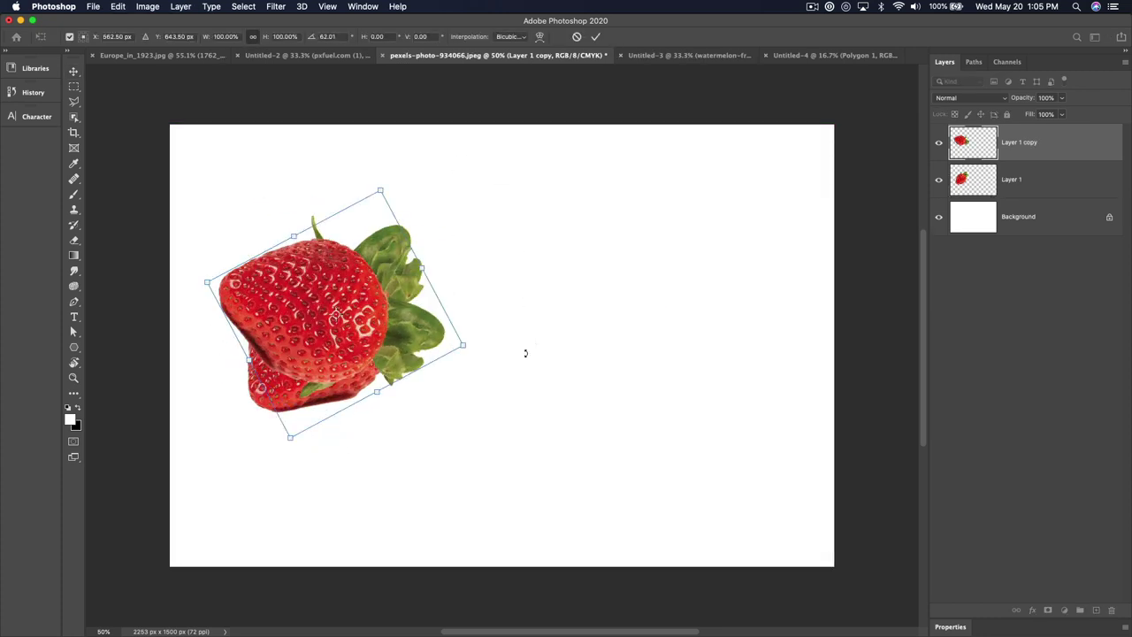
{"action": "key", "text": "Escape"}
{"action": "key", "text": "super"}
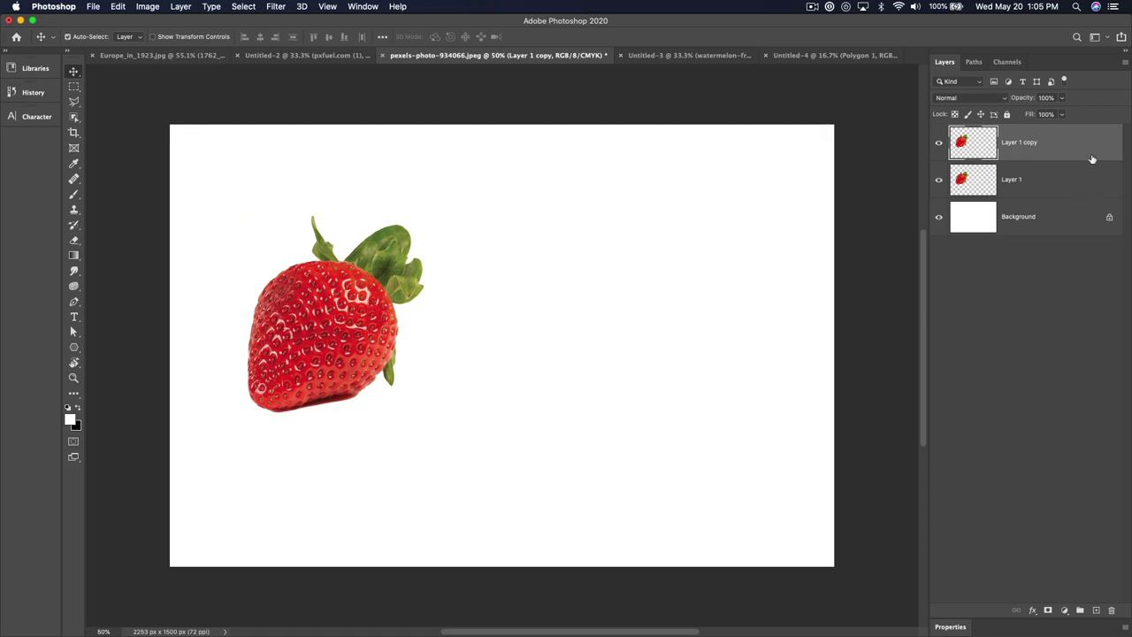
{"action": "key", "text": "BackSpace"}
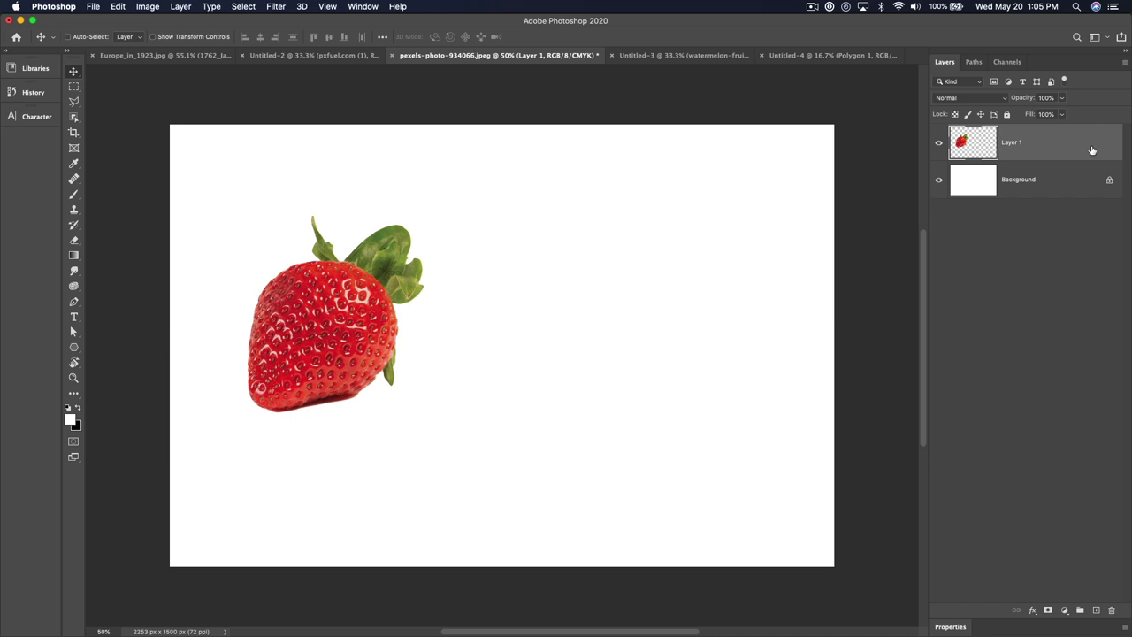
Step: Free Transform a duplicate of the strawberry, rotating it about 27°, scaling it to about 55% and placing it right of the original
{"action": "key", "text": "super+t"}
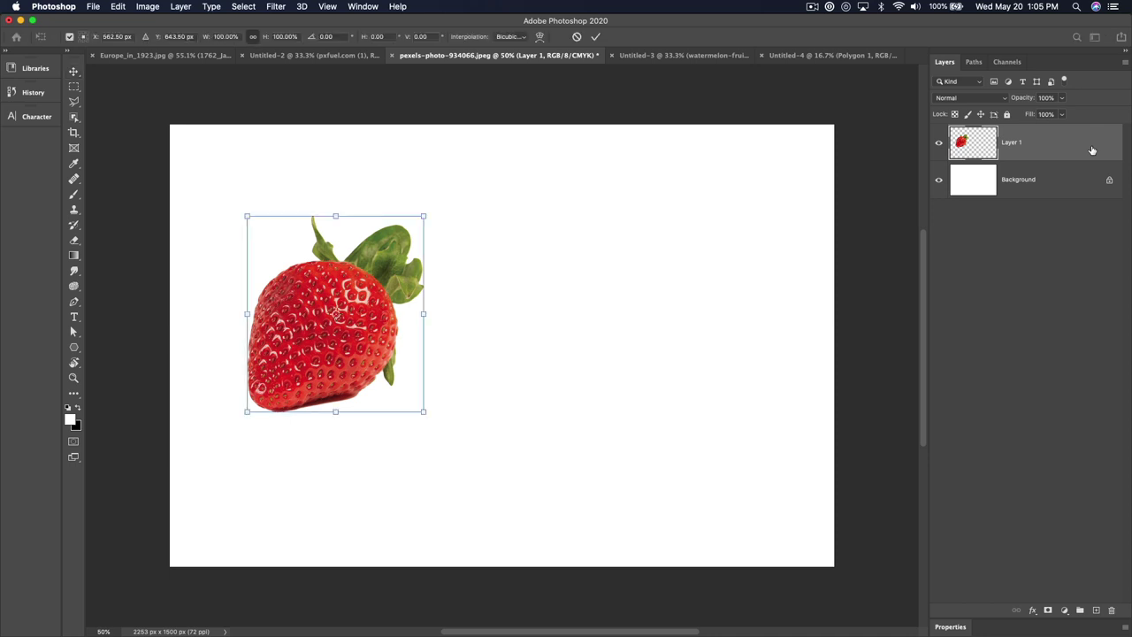
{"action": "left_click_drag", "start_coordinate": [450, 194], "coordinate": [487, 256]}
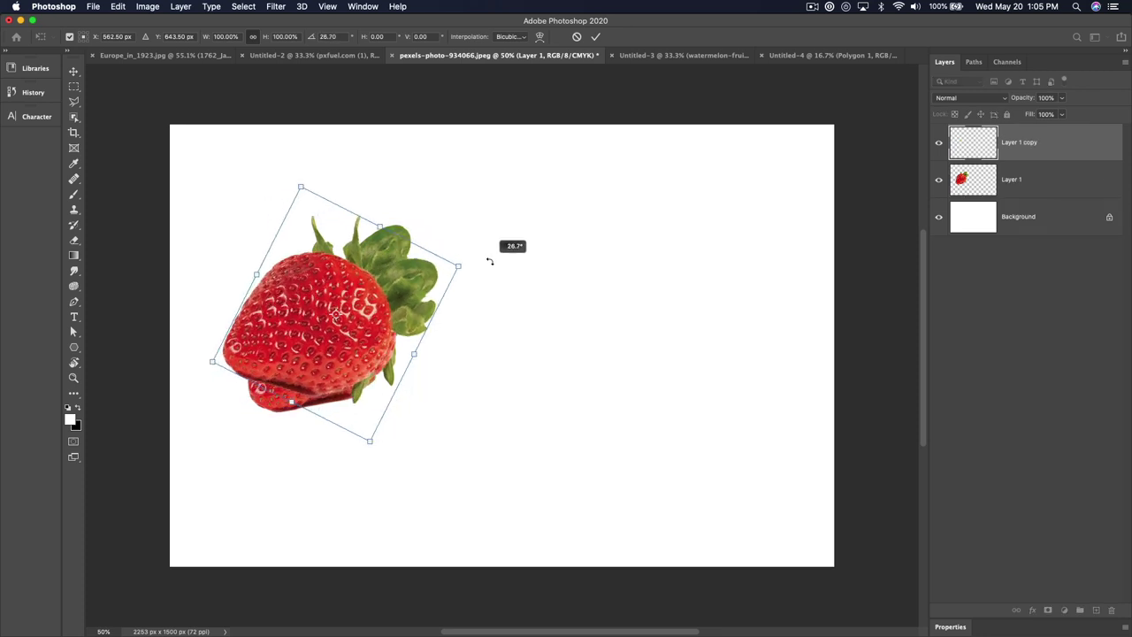
{"action": "left_click_drag", "start_coordinate": [372, 305], "coordinate": [548, 320]}
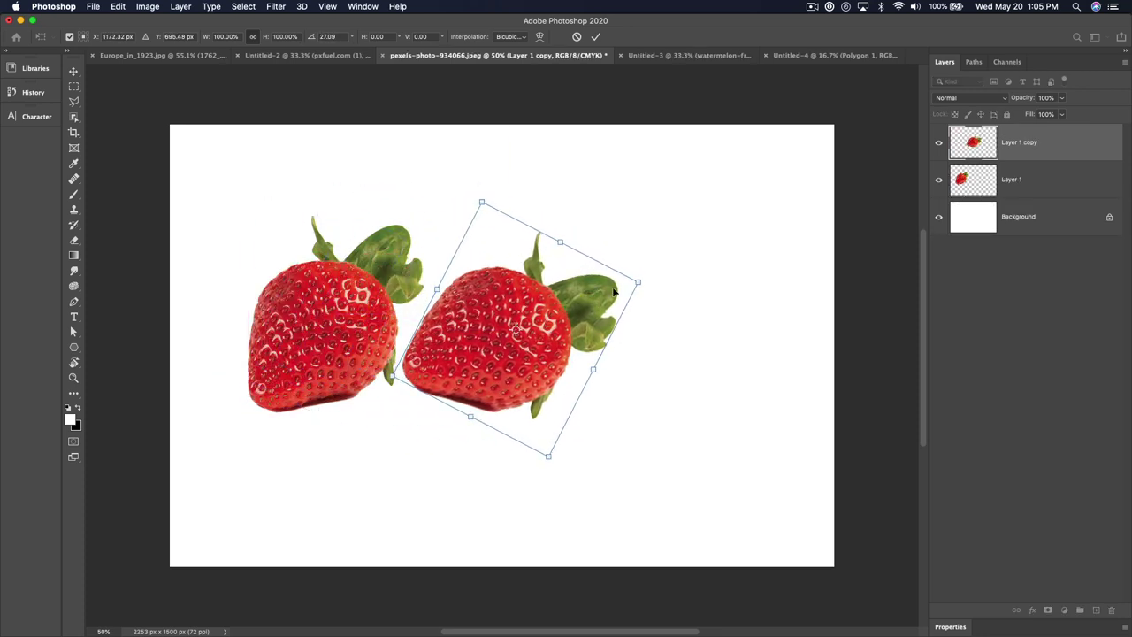
{"action": "left_click_drag", "start_coordinate": [638, 281], "coordinate": [586, 302]}
{"action": "left_click_drag", "start_coordinate": [507, 345], "coordinate": [470, 357]}
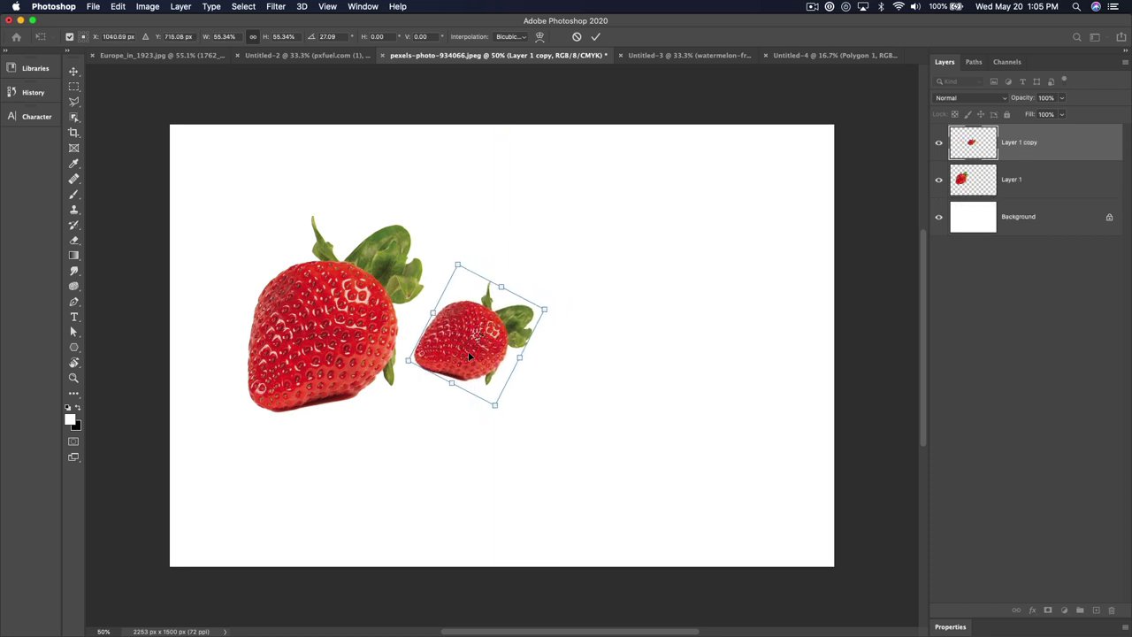
{"action": "key", "text": "Return"}
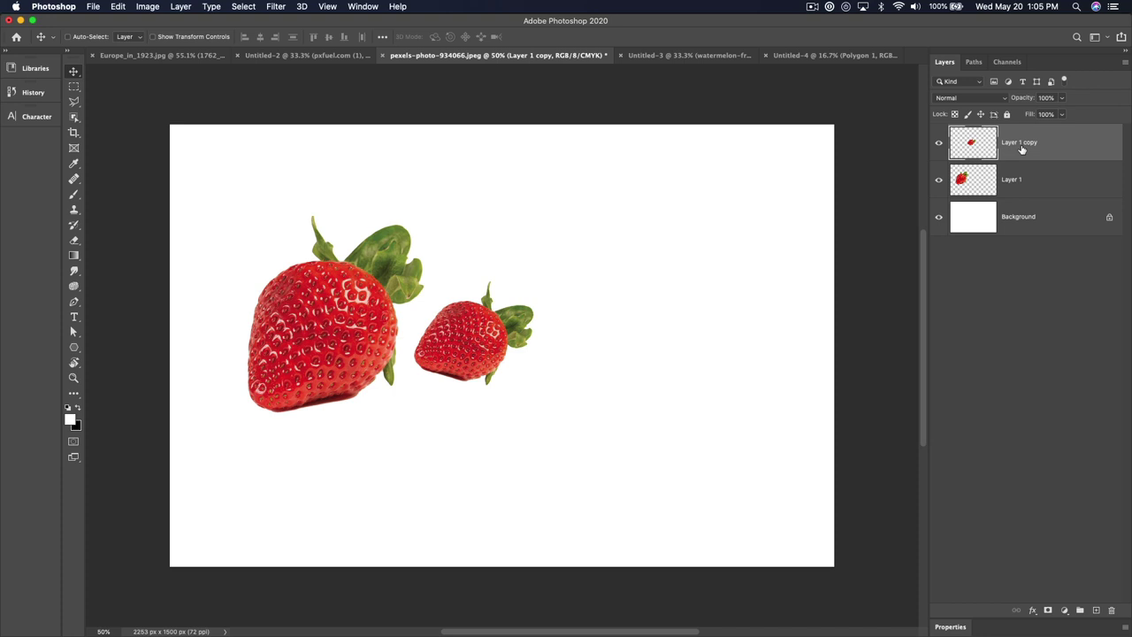
Step: Repeat the transformation on ten further duplicates to form a shrinking spiral, and merge all strawberry layers into one
{"action": "key", "text": "super+alt+shift+t"}
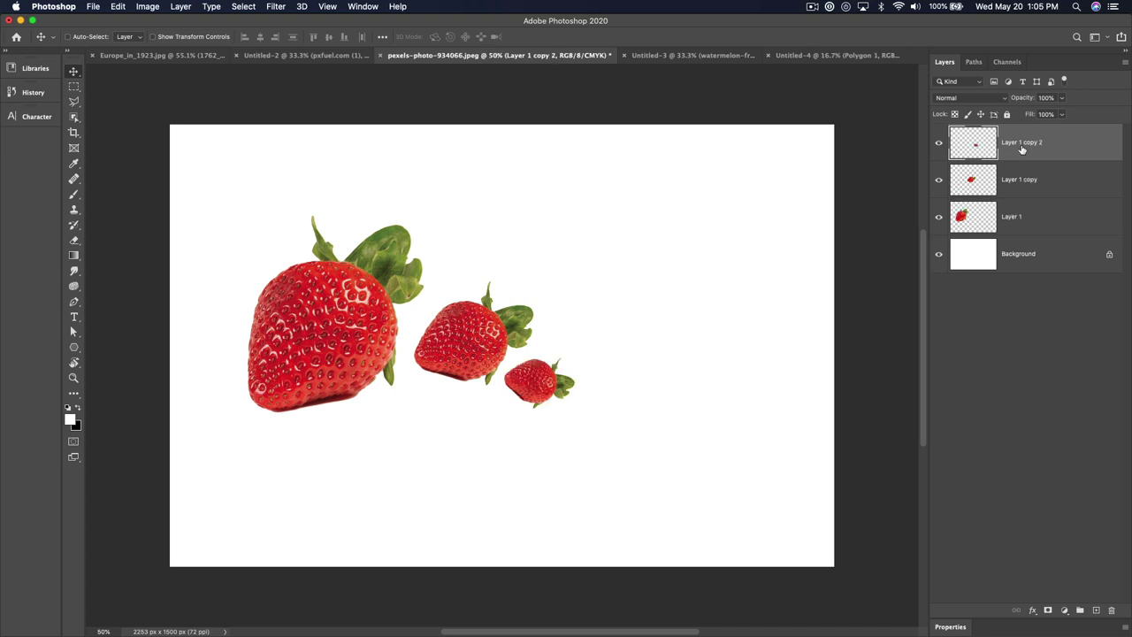
{"action": "key", "text": "super+alt+shift+t"}
{"action": "key", "text": "super+alt+shift+t"}
{"action": "key", "text": "super+alt+shift+t"}
{"action": "key", "text": "super+alt+shift+t"}
{"action": "key", "text": "super+alt+shift+t"}
{"action": "key", "text": "super+alt+shift+t"}
{"action": "key", "text": "super+alt+shift+t"}
{"action": "key", "text": "super+alt+shift+t"}
{"action": "key", "text": "super+alt+shift+t"}
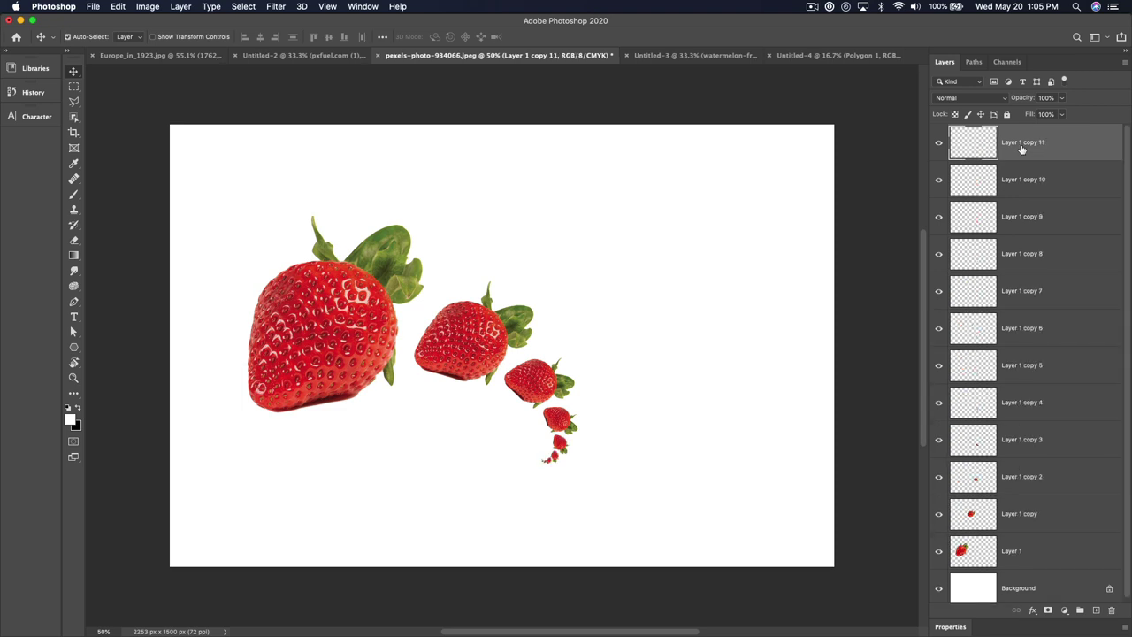
{"action": "left_click", "coordinate": [1056, 556], "text": "shift"}
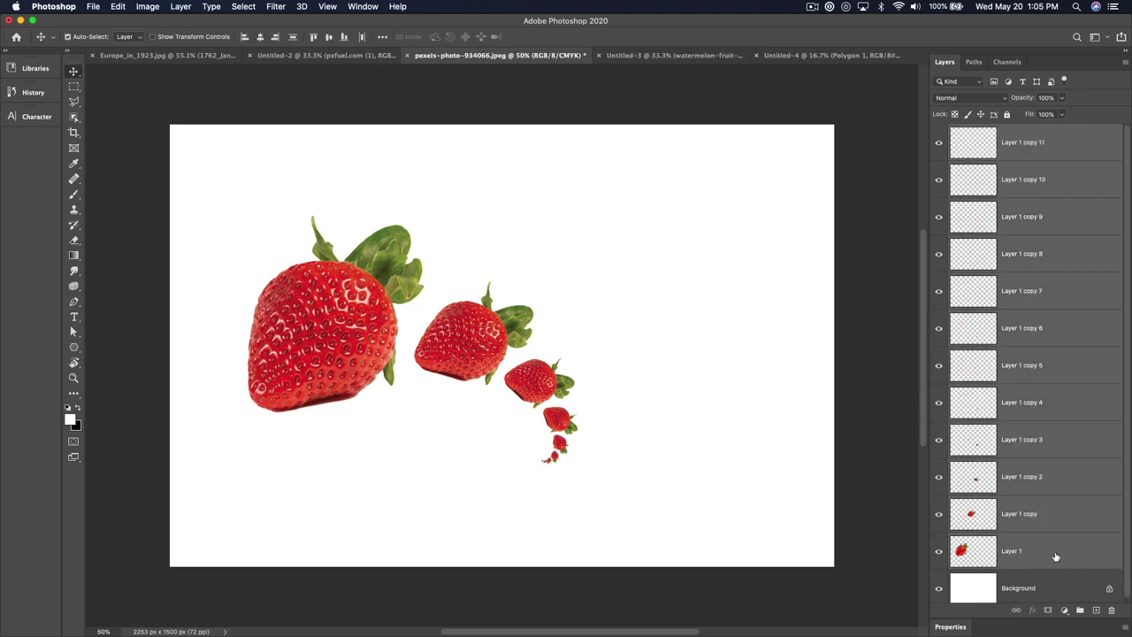
{"action": "key", "text": "super+e"}
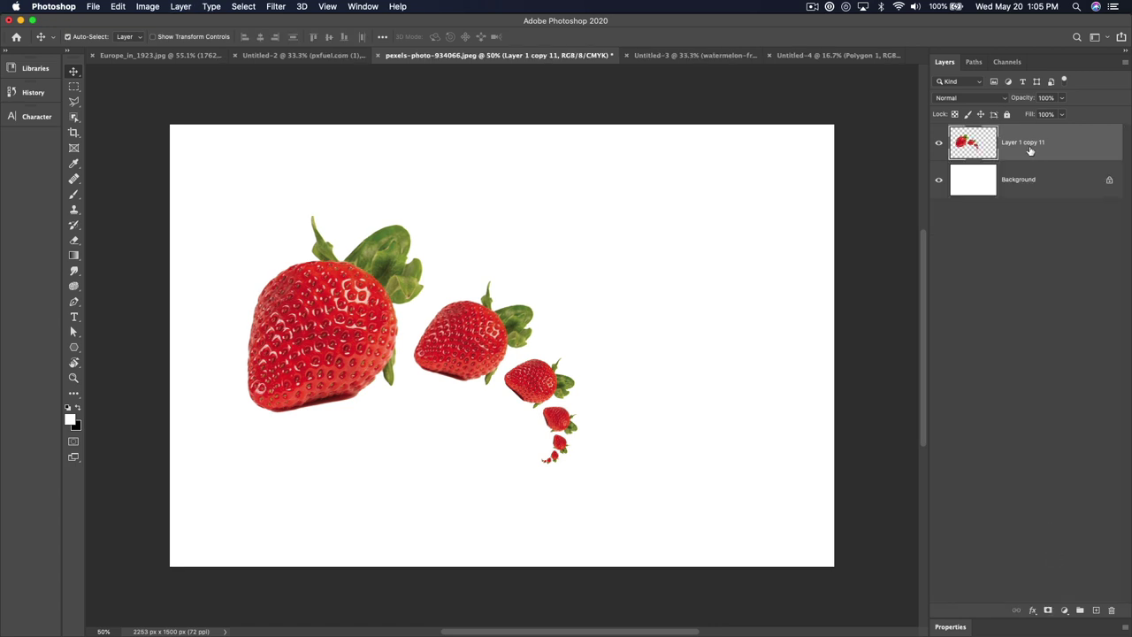
Step: Rotate a duplicate of the merged spiral counterclockwise around a reference point placed at the centre of the largest strawberry
{"action": "key", "text": "super+t"}
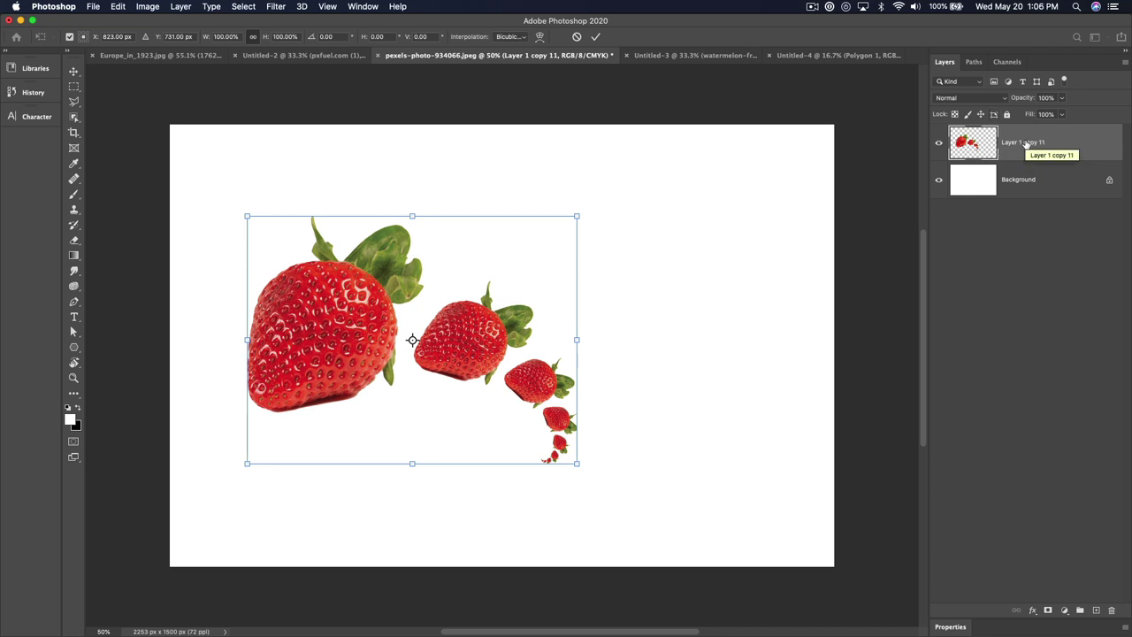
{"action": "left_click", "coordinate": [325, 339], "text": "alt"}
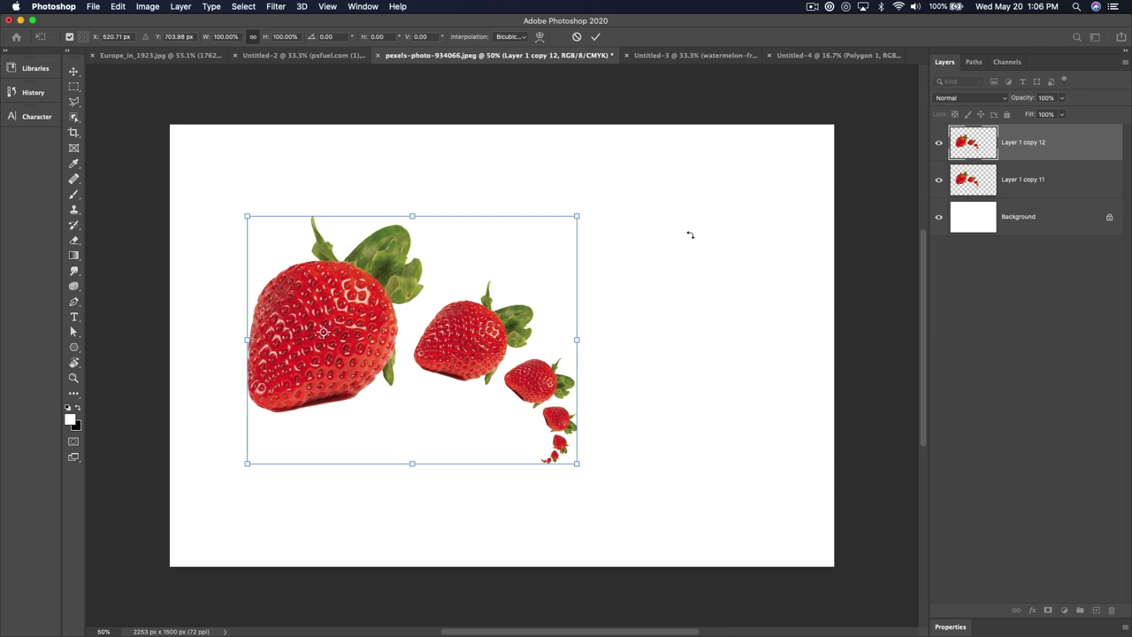
{"action": "left_click_drag", "start_coordinate": [687, 232], "coordinate": [534, 88]}
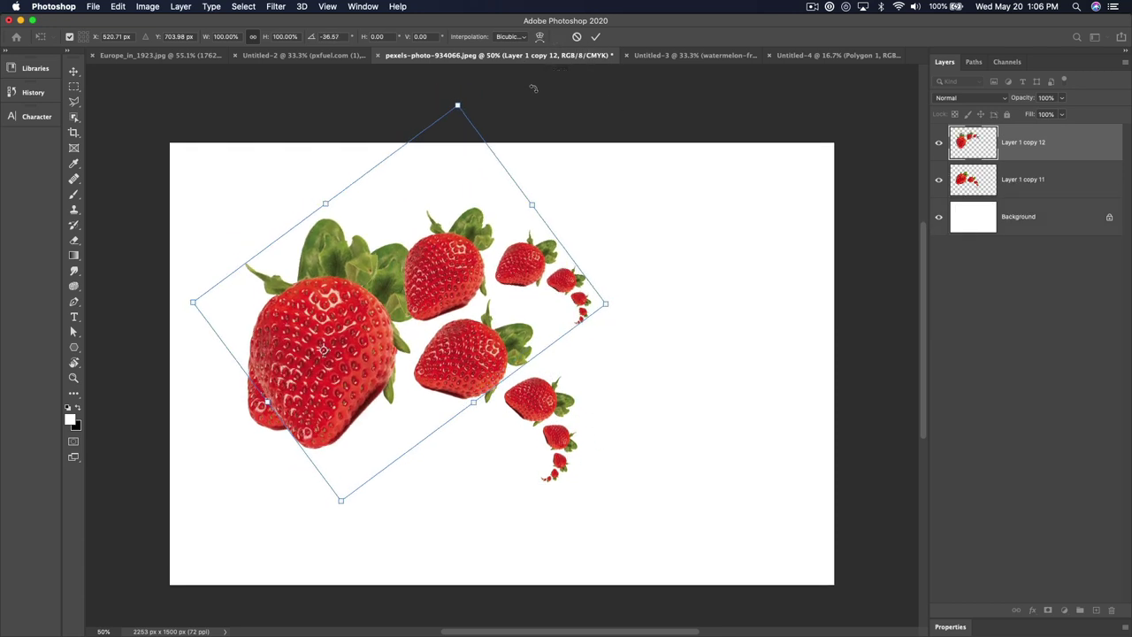
{"action": "left_click_drag", "start_coordinate": [647, 254], "coordinate": [657, 278]}
{"action": "key", "text": "Return"}
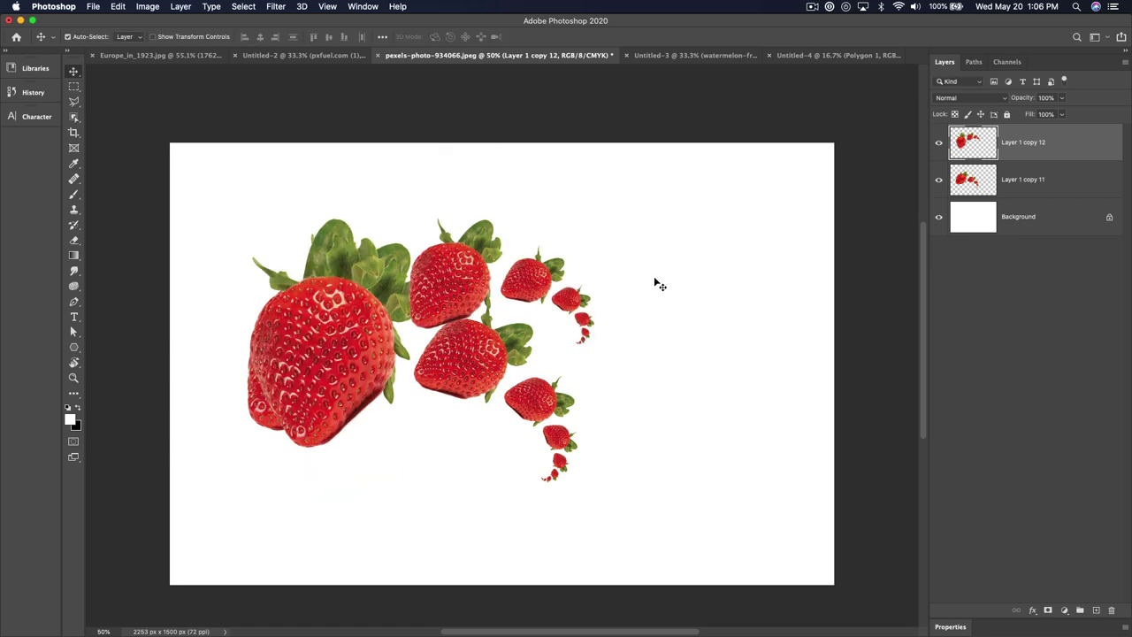
Step: Repeat the rotated duplication 41 times to build a dense circular strawberry pattern around the largest strawberry
{"action": "key", "text": "super"}
{"action": "key", "text": "super+alt+shift+t"}
{"action": "key", "text": "super+alt+shift+t"}
{"action": "key", "text": "super+alt+shift+t"}
{"action": "key", "text": "super+alt+shift+t"}
{"action": "key", "text": "super+alt+shift+t"}
{"action": "key", "text": "super+alt+shift+t"}
{"action": "key", "text": "super+alt+shift+t"}
{"action": "key", "text": "super+alt+shift+t"}
{"action": "key", "text": "super+alt+shift+t"}
{"action": "key", "text": "super+alt+shift+t"}
{"action": "key", "text": "super+alt+shift+t"}
{"action": "key", "text": "super+alt+shift+t"}
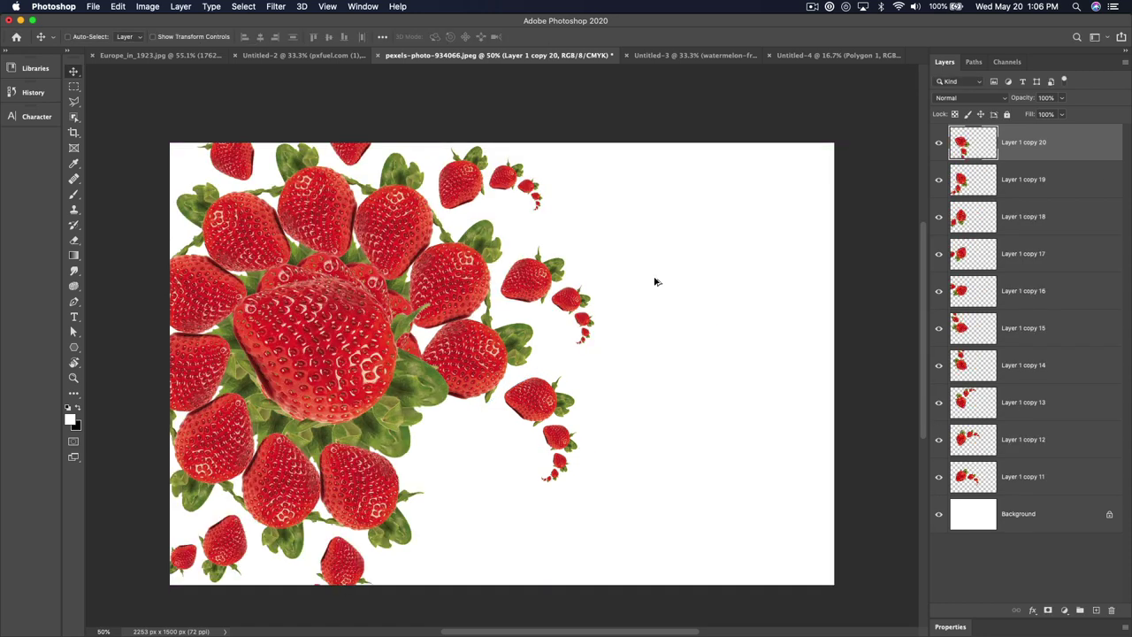
{"action": "key", "text": "super+alt+shift+t"}
{"action": "key", "text": "super+alt+shift+t"}
{"action": "key", "text": "super+alt+shift+t"}
{"action": "key", "text": "super+alt+shift+t"}
{"action": "key", "text": "super+alt+shift+t"}
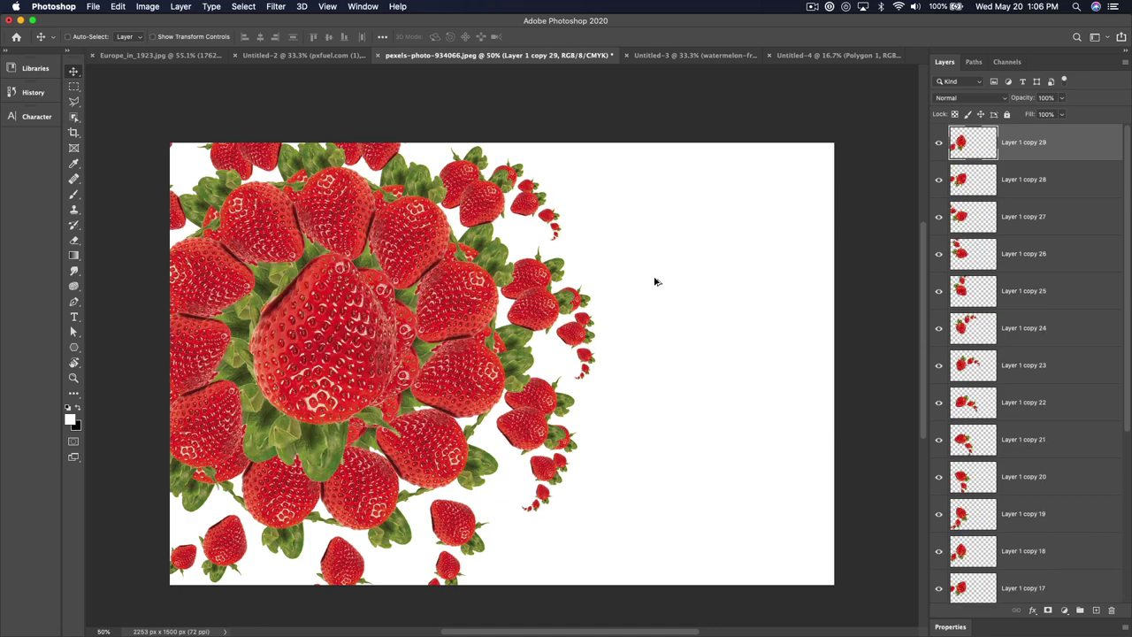
{"action": "key", "text": "super+alt+shift+t"}
{"action": "key", "text": "super+alt+shift+t"}
{"action": "key", "text": "super+alt+shift+t"}
{"action": "key", "text": "super+alt+shift+t"}
{"action": "key", "text": "super+alt+shift+t"}
{"action": "key", "text": "super+alt+shift+t"}
{"action": "key", "text": "super+alt+shift+t"}
{"action": "key", "text": "super+alt+shift+t"}
{"action": "key", "text": "super+alt+shift+t"}
{"action": "key", "text": "super+alt+shift+t"}
{"action": "key", "text": "super+alt+shift+t"}
{"action": "key", "text": "super+alt+shift+t"}
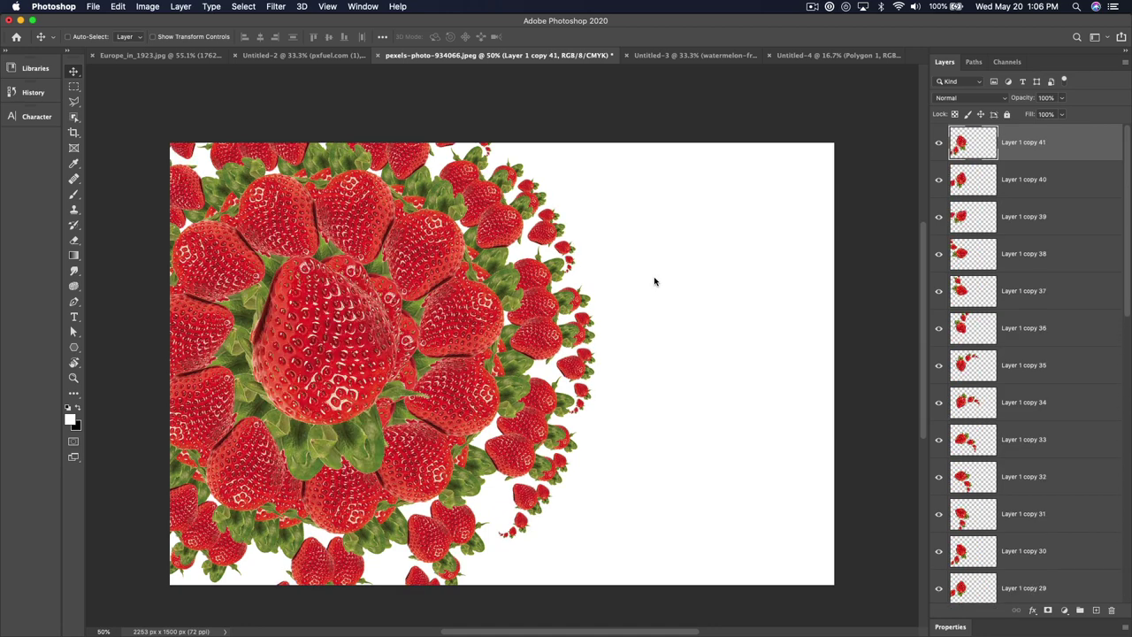
{"action": "key", "text": "super+alt+shift+t"}
{"action": "key", "text": "super+alt+shift+t"}
{"action": "key", "text": "super+alt+shift+t"}
{"action": "key", "text": "super+alt+shift+t"}
{"action": "key", "text": "super+alt+shift+t"}
{"action": "key", "text": "super+alt+shift+t"}
{"action": "key", "text": "super+alt+shift+t"}
{"action": "key", "text": "super+alt+shift+t"}
{"action": "key", "text": "super+alt+shift+t"}
{"action": "key", "text": "super+alt+shift+t"}
{"action": "key", "text": "super+alt+shift+t"}
{"action": "key", "text": "super+alt+shift+t"}
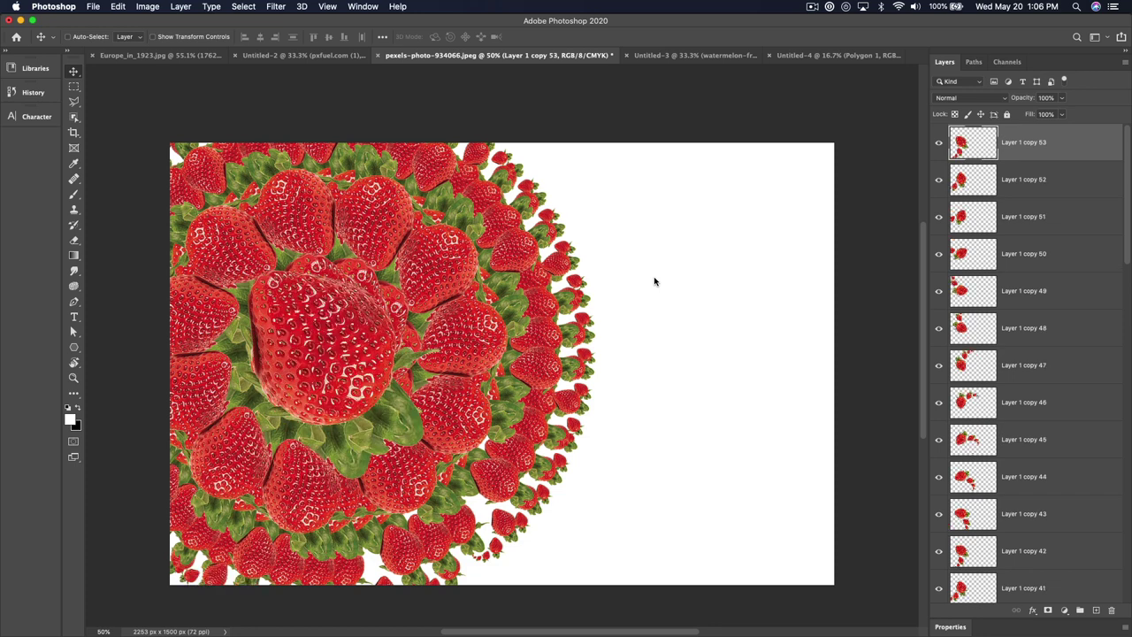
Step: Merge all the rotated strawberry layers into a single layer above the Background
{"action": "scroll", "coordinate": [1052, 412], "scroll_direction": "down", "scroll_amount": 5}
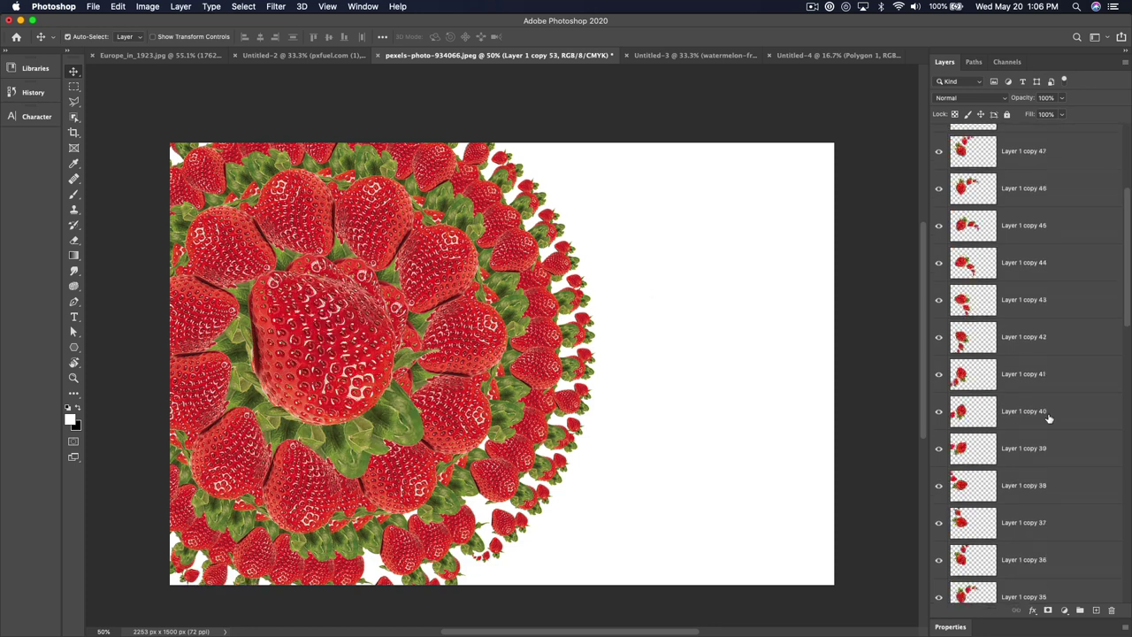
{"action": "scroll", "coordinate": [1053, 442], "scroll_direction": "down", "scroll_amount": 15}
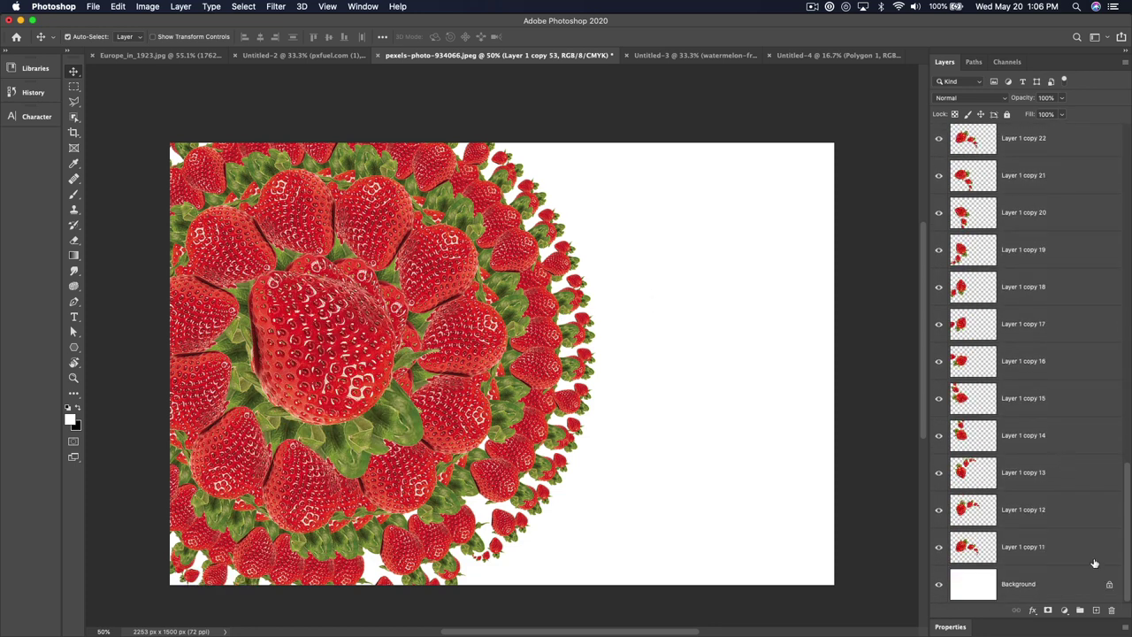
{"action": "key", "text": "super+alt+a"}
{"action": "key", "text": "super+e"}
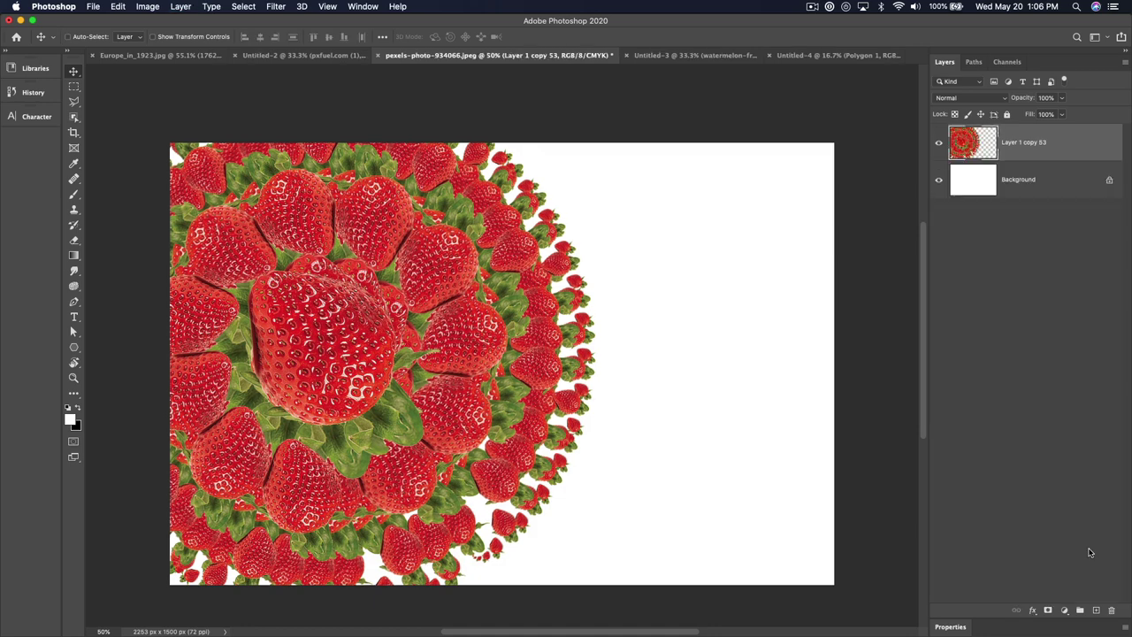
Step: Scale the circular strawberry pattern down to fit inside the canvas and centre it with Free Transform
{"action": "key", "text": "super+t"}
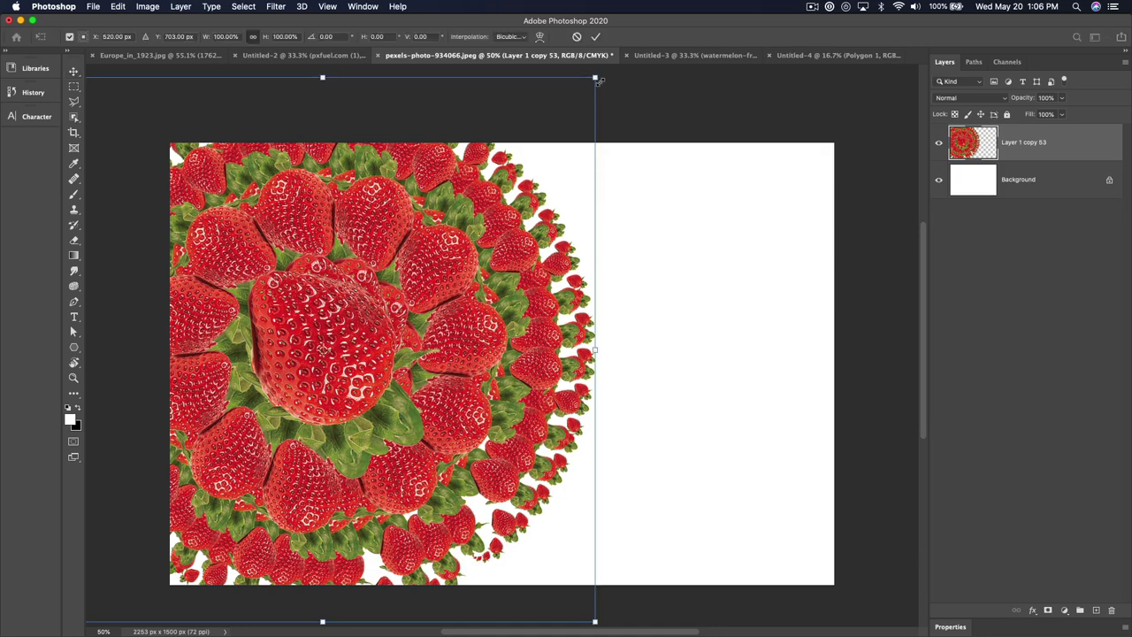
{"action": "left_click_drag", "start_coordinate": [596, 79], "coordinate": [471, 202]}
{"action": "left_click_drag", "start_coordinate": [392, 307], "coordinate": [549, 329]}
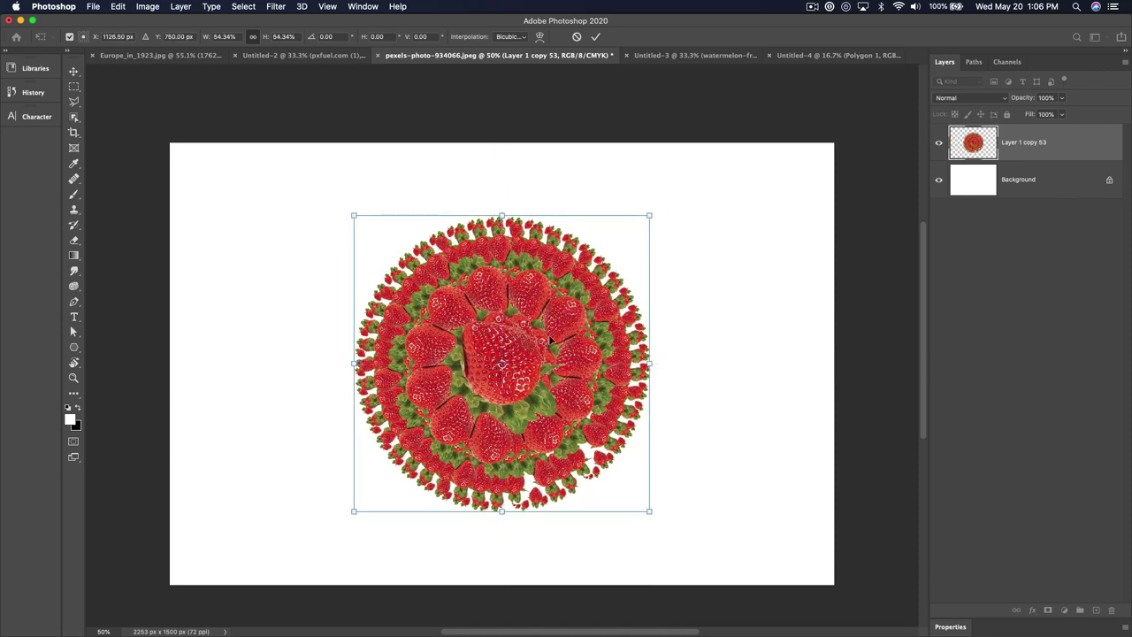
{"action": "left_click_drag", "start_coordinate": [650, 214], "coordinate": [703, 167]}
{"action": "key", "text": "Return"}
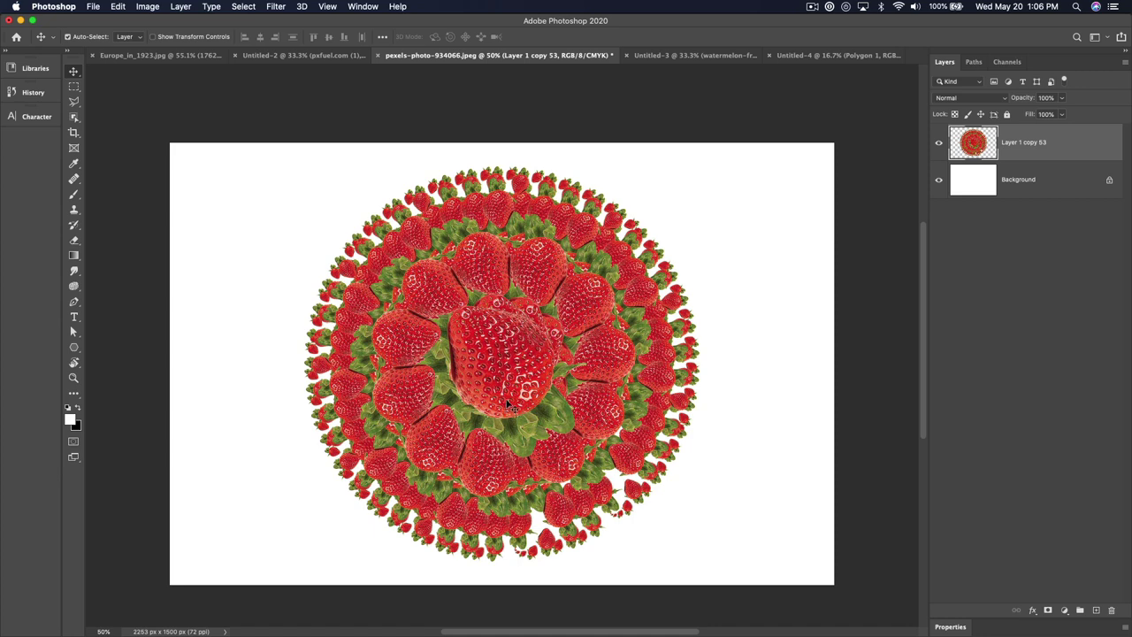
Step: Duplicate the red triangle in the Untitled-4 document with Free Transform and place the reference point at its lower tip
{"action": "key", "text": "ctrl+Tab"}
{"action": "key", "text": "ctrl+Tab"}
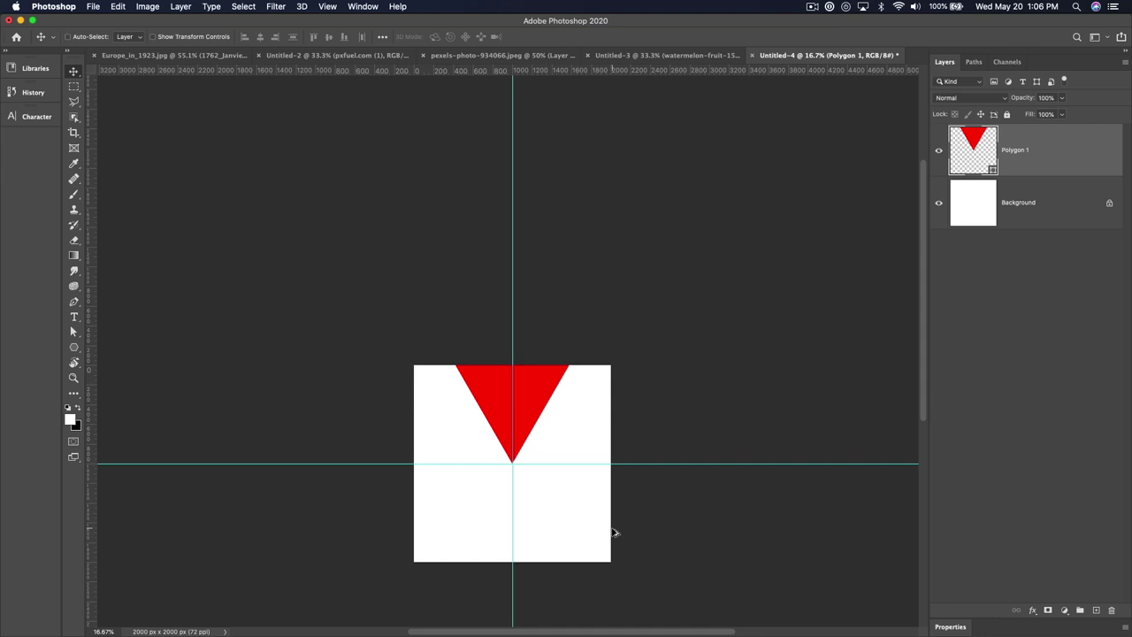
{"action": "key", "text": "super+t"}
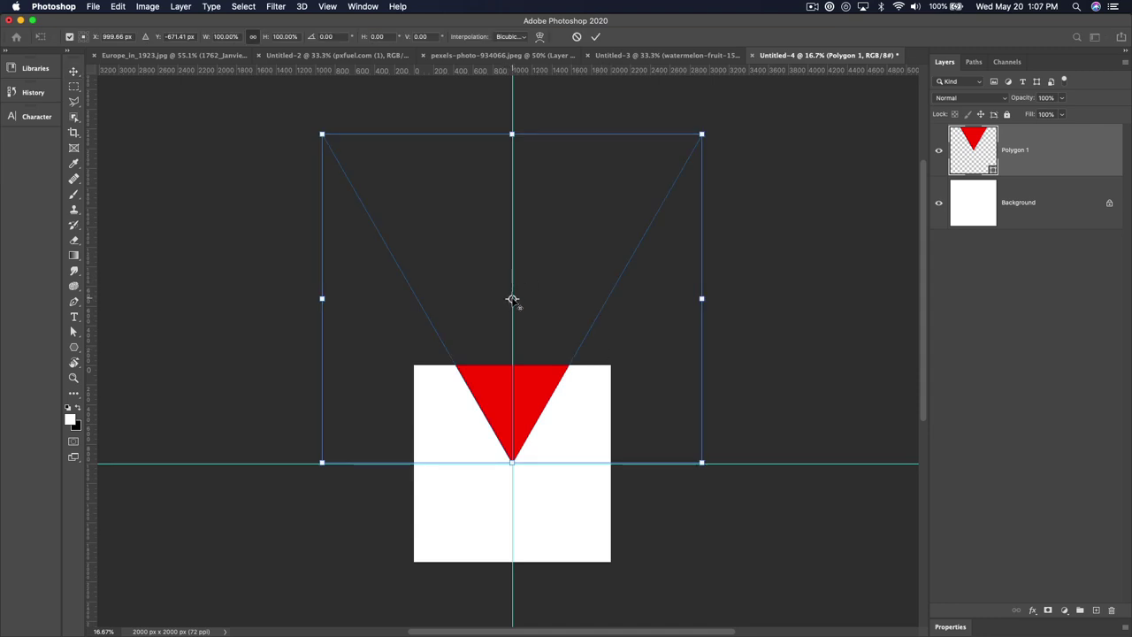
{"action": "left_click", "coordinate": [87, 39]}
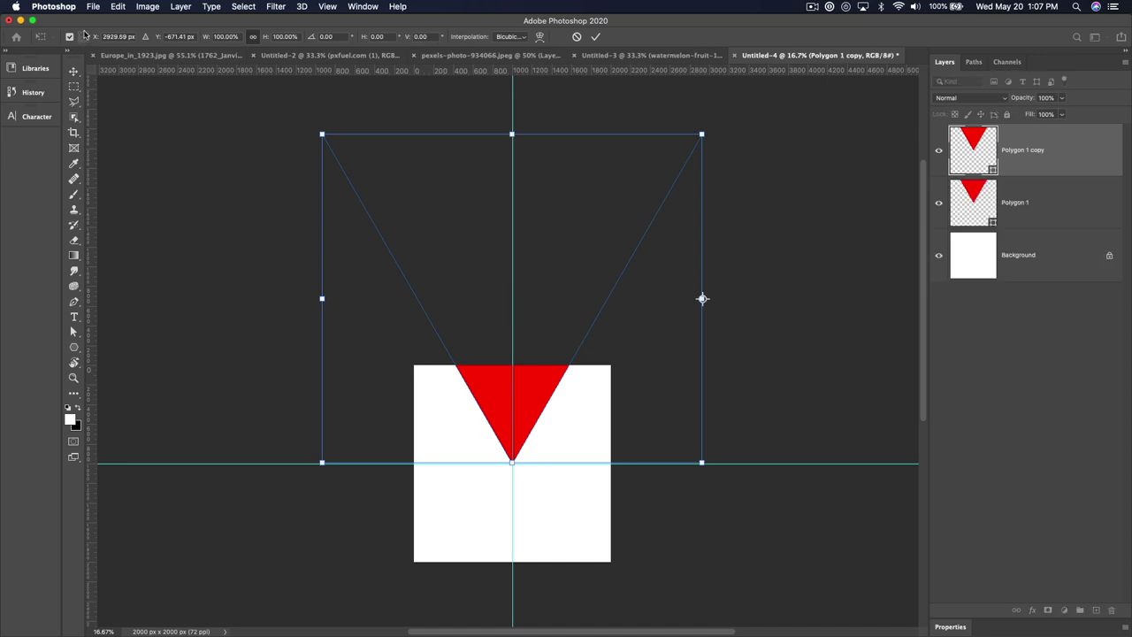
{"action": "left_click", "coordinate": [86, 32]}
{"action": "left_click", "coordinate": [90, 33]}
{"action": "left_click", "coordinate": [83, 41]}
{"action": "key", "text": "super+plus"}
{"action": "key", "text": "super+plus"}
{"action": "key", "text": "super+plus"}
{"action": "left_click_drag", "start_coordinate": [510, 462], "coordinate": [588, 150]}
Step: Inspect up close how the reference point lines up with the triangle's lower tip and the guide intersection
{"action": "key", "text": "super+plus"}
{"action": "key", "text": "super+plus"}
{"action": "key", "text": "super+plus"}
{"action": "key", "text": "super+plus"}
{"action": "scroll", "coordinate": [597, 172], "scroll_direction": "down", "scroll_amount": 5}
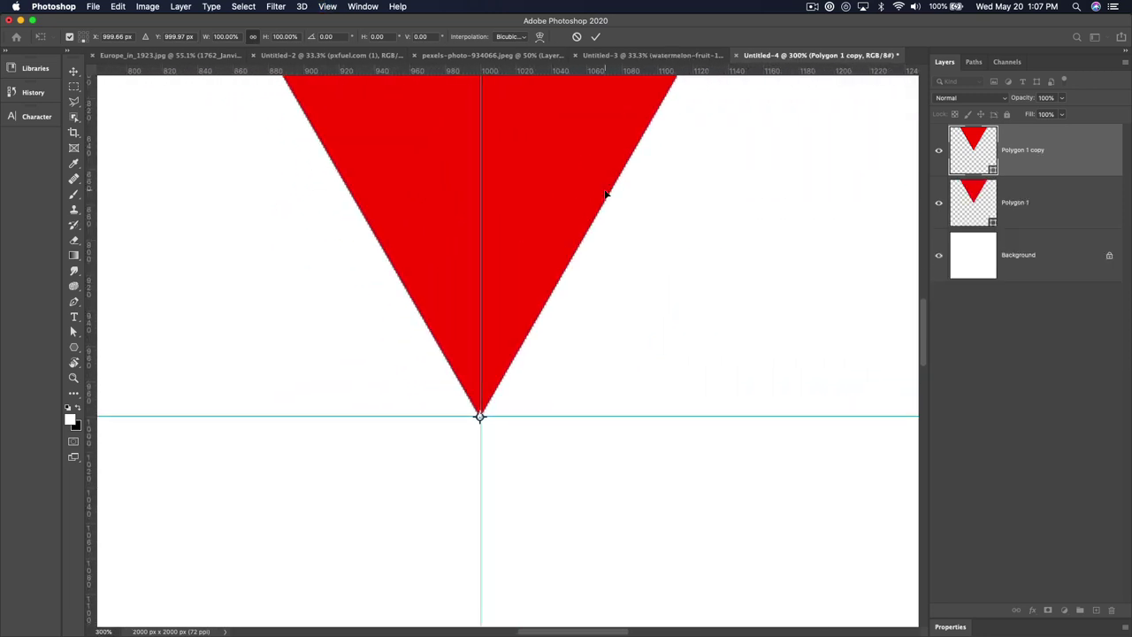
{"action": "key", "text": "super+plus"}
{"action": "key", "text": "super+plus"}
{"action": "key", "text": "super+plus"}
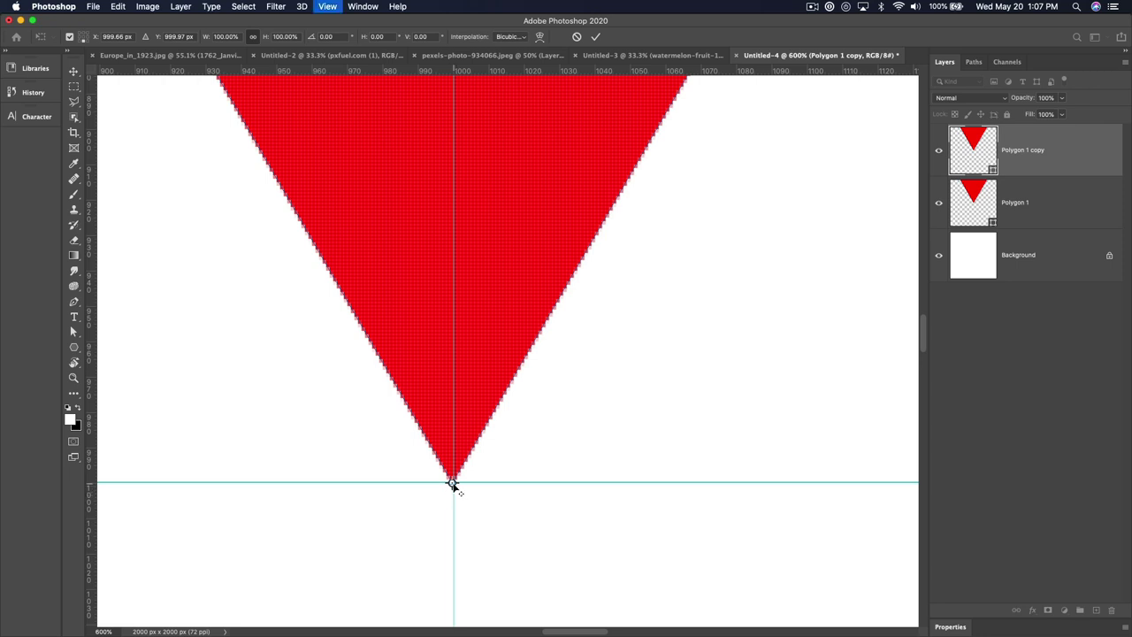
{"action": "key", "text": "super+minus"}
{"action": "key", "text": "super+minus"}
{"action": "key", "text": "super+minus"}
{"action": "key", "text": "super+minus"}
{"action": "key", "text": "super+minus"}
{"action": "key", "text": "super+minus"}
{"action": "key", "text": "super+minus"}
{"action": "key", "text": "super+minus"}
{"action": "key", "text": "super+minus"}
{"action": "key", "text": "super+minus"}
{"action": "key", "text": "super+minus"}
{"action": "key", "text": "super+plus"}
{"action": "key", "text": "super+plus"}
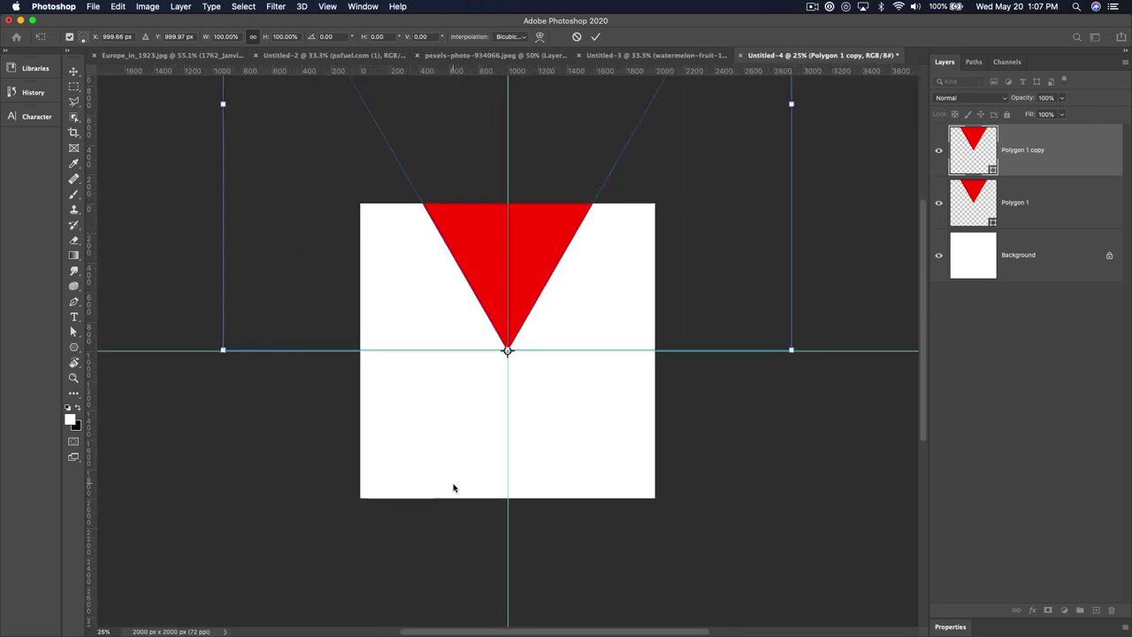
Step: Rotate the duplicated triangle 60 degrees clockwise around the reference point at its tip and apply the transform
{"action": "scroll", "coordinate": [647, 353], "scroll_direction": "up", "scroll_amount": 5}
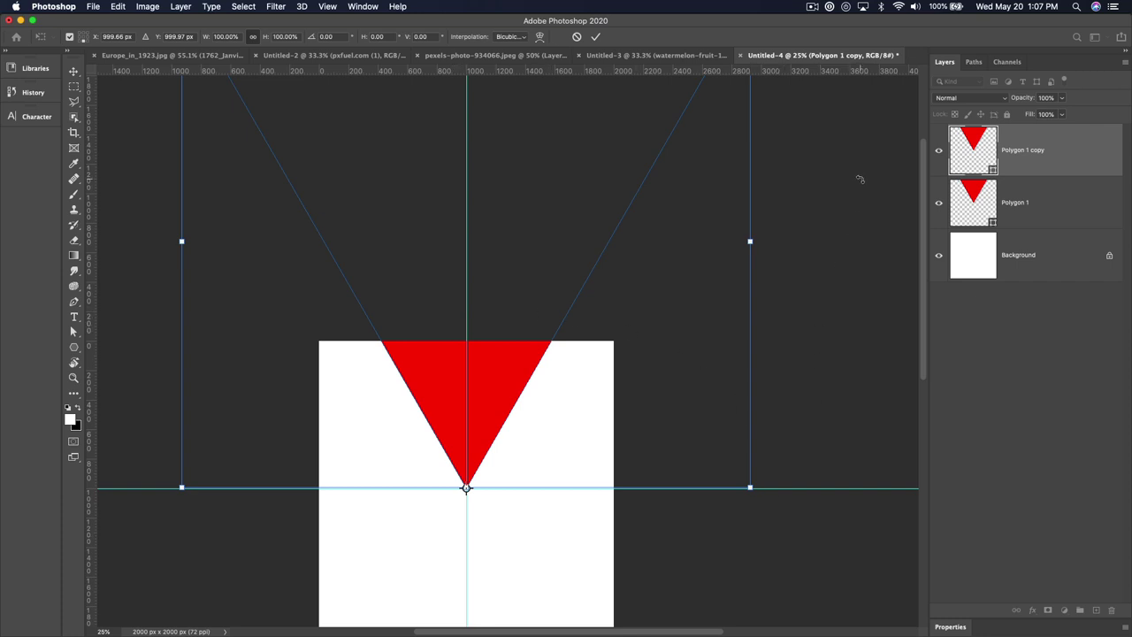
{"action": "left_click_drag", "start_coordinate": [884, 256], "coordinate": [891, 620]}
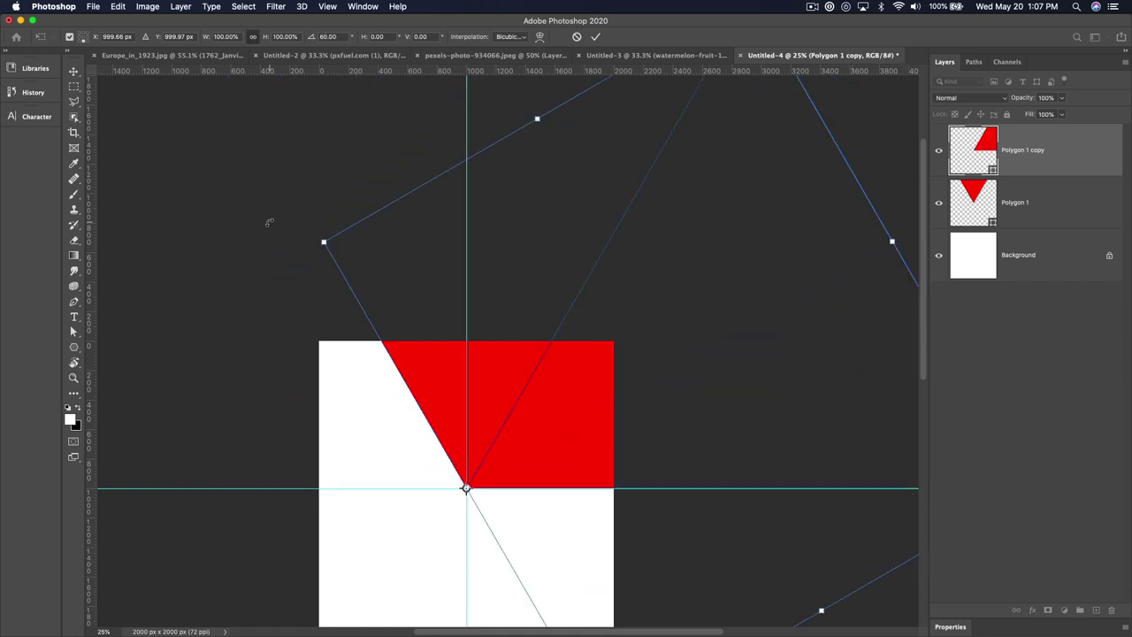
{"action": "left_click_drag", "start_coordinate": [270, 221], "coordinate": [285, 194]}
{"action": "key", "text": "Return"}
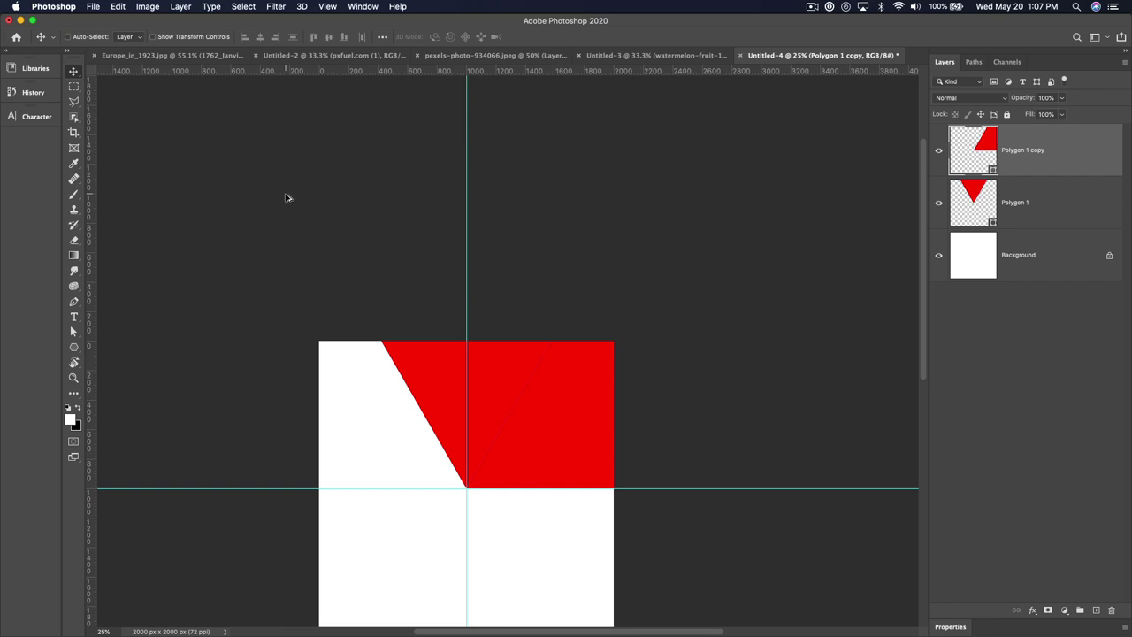
Step: Repeat the rotated duplication four more times so that six triangles radiate from the guide intersection
{"action": "key", "text": "super+alt+shift+t"}
{"action": "key", "text": "super+alt+shift+t"}
{"action": "key", "text": "super+alt+shift+t"}
{"action": "key", "text": "super+alt+shift+t"}
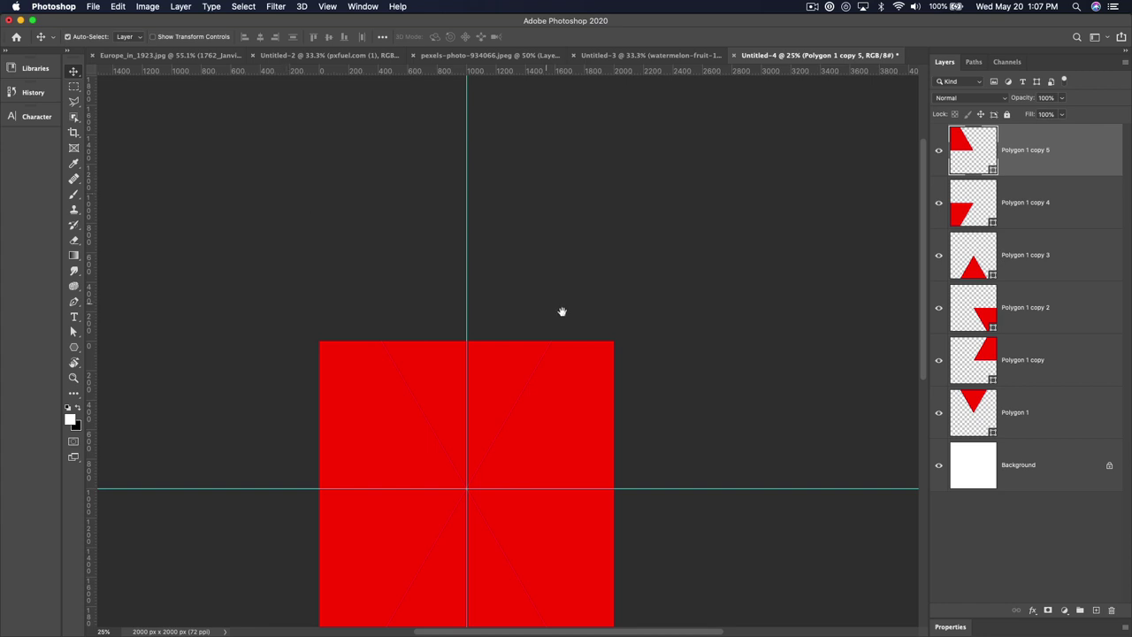
Step: Change the fill of the Polygon 1 copy triangle to white
{"action": "left_click_drag", "start_coordinate": [561, 309], "coordinate": [589, 187]}
{"action": "left_click", "coordinate": [1078, 371]}
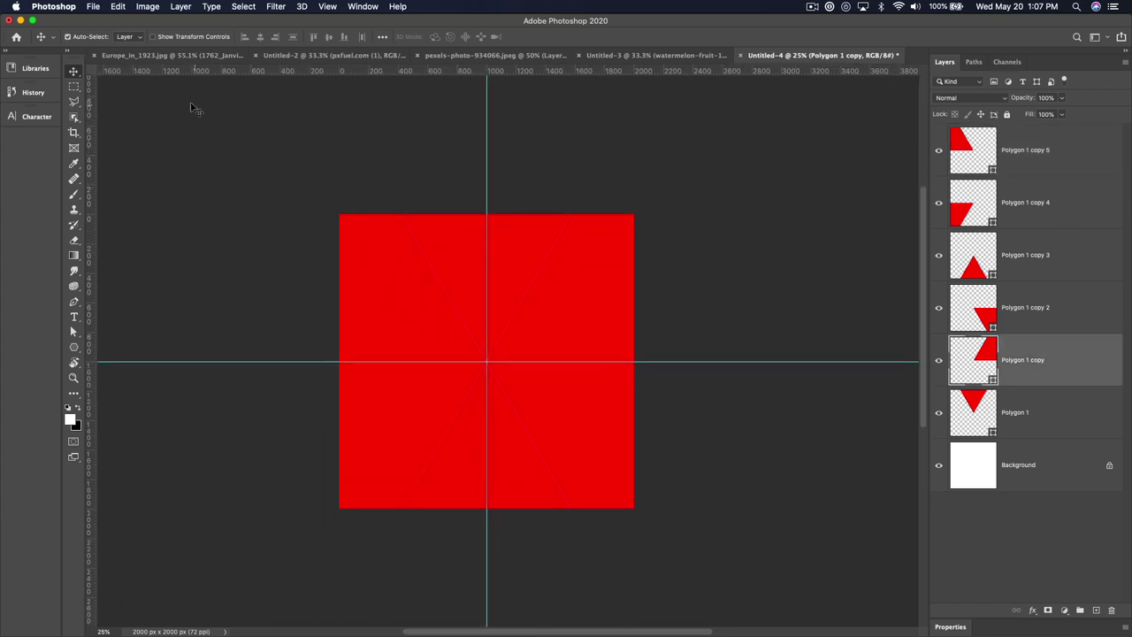
{"action": "key", "text": "l"}
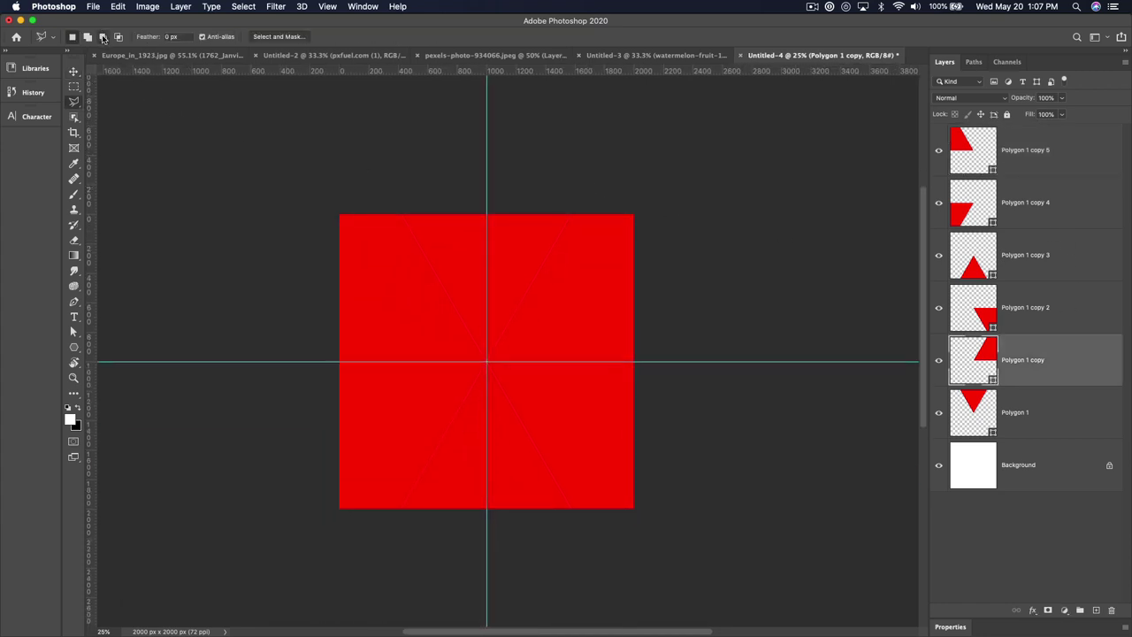
{"action": "key", "text": "p"}
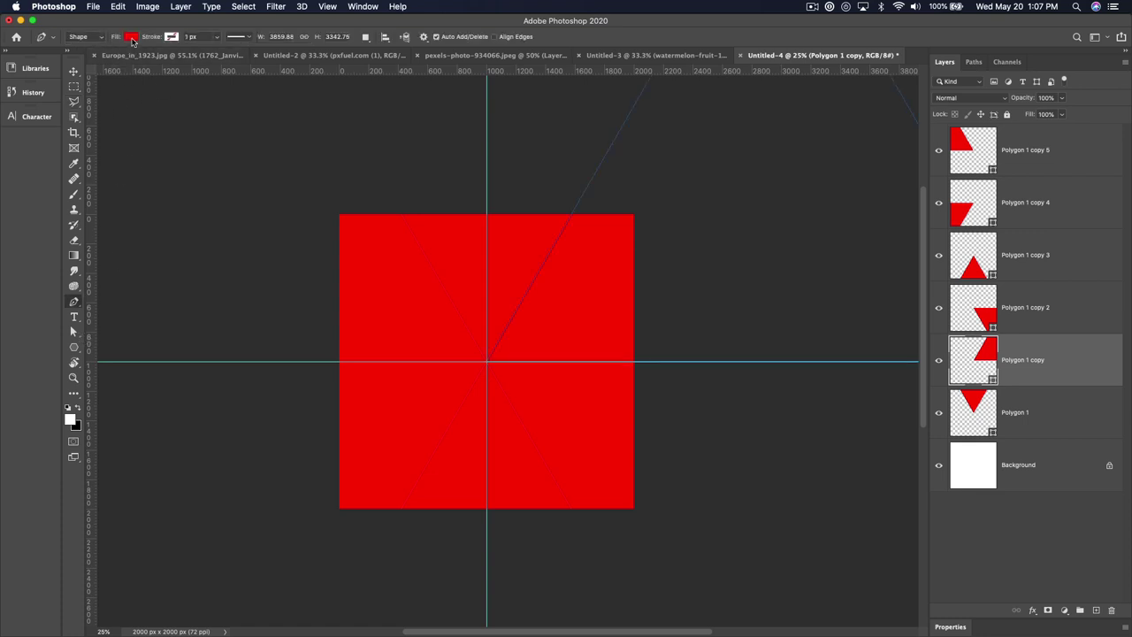
{"action": "left_click", "coordinate": [131, 37]}
{"action": "left_click", "coordinate": [78, 98]}
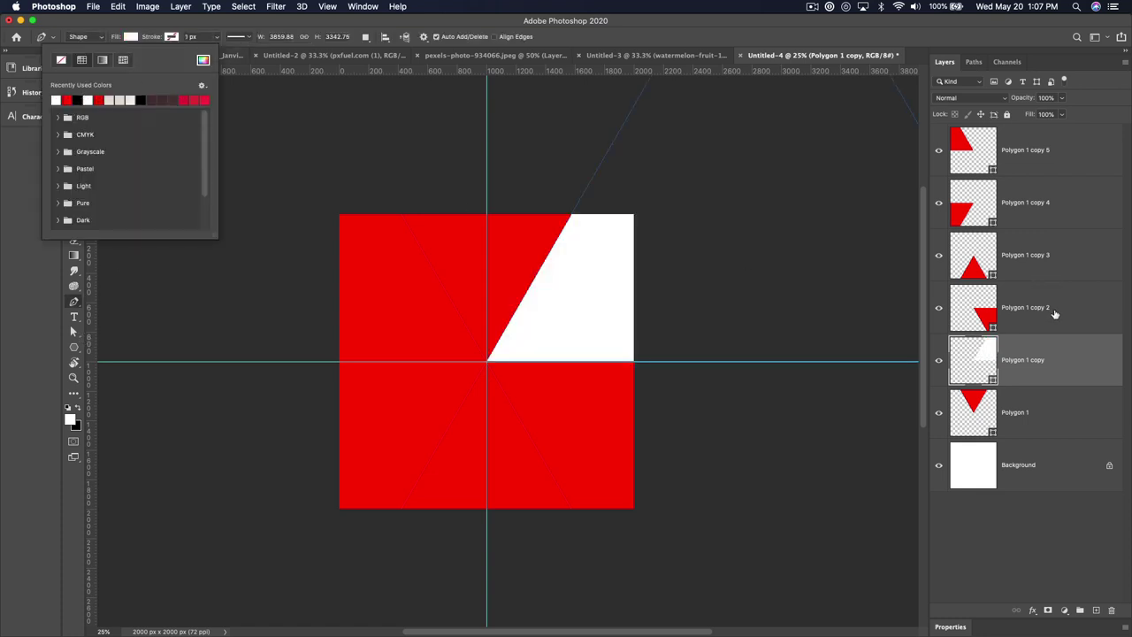
Step: Change the fill of the Polygon 1 copy 3 and Polygon 1 copy 5 triangles to white
{"action": "left_click", "coordinate": [1060, 269]}
{"action": "left_click", "coordinate": [131, 38]}
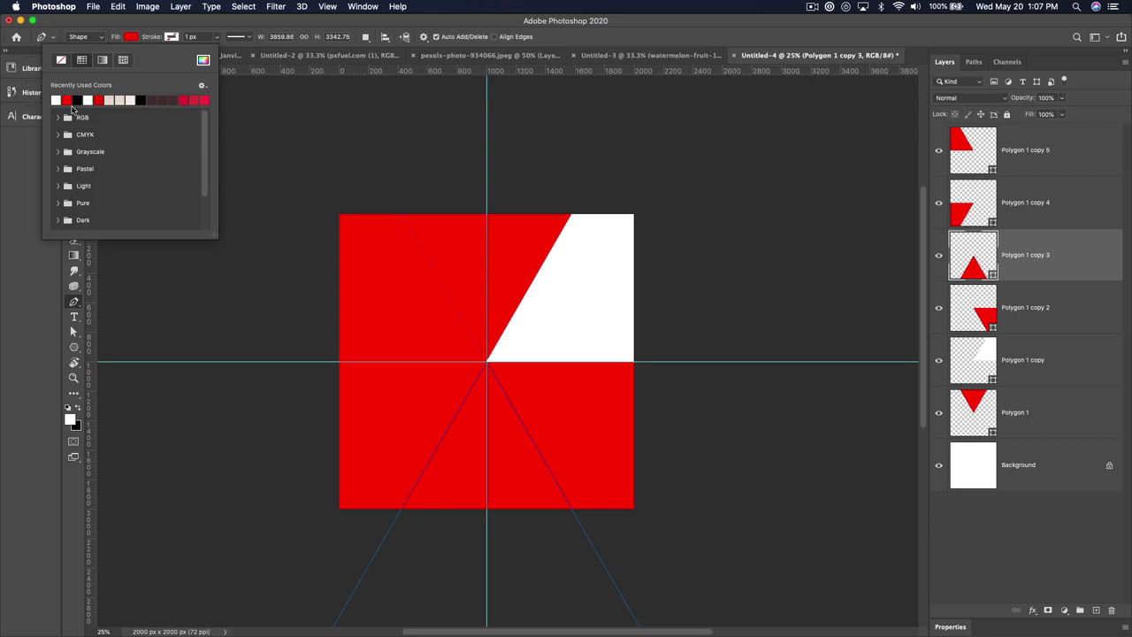
{"action": "left_click", "coordinate": [93, 97]}
{"action": "left_click", "coordinate": [1026, 157]}
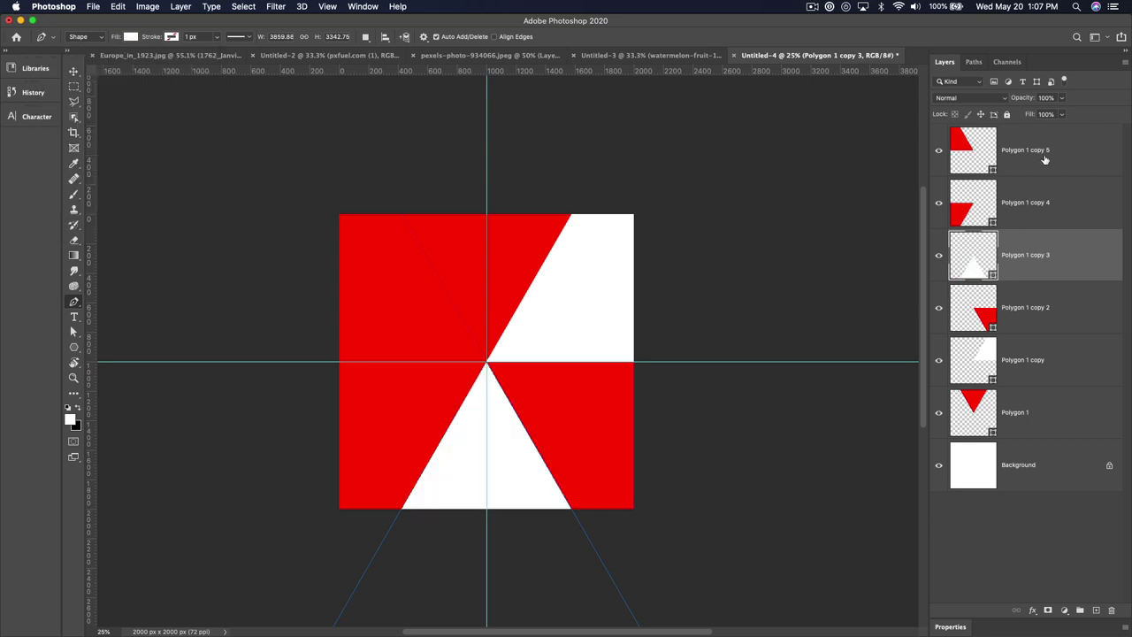
{"action": "left_click", "coordinate": [1027, 155]}
{"action": "left_click", "coordinate": [130, 36]}
{"action": "left_click", "coordinate": [57, 99]}
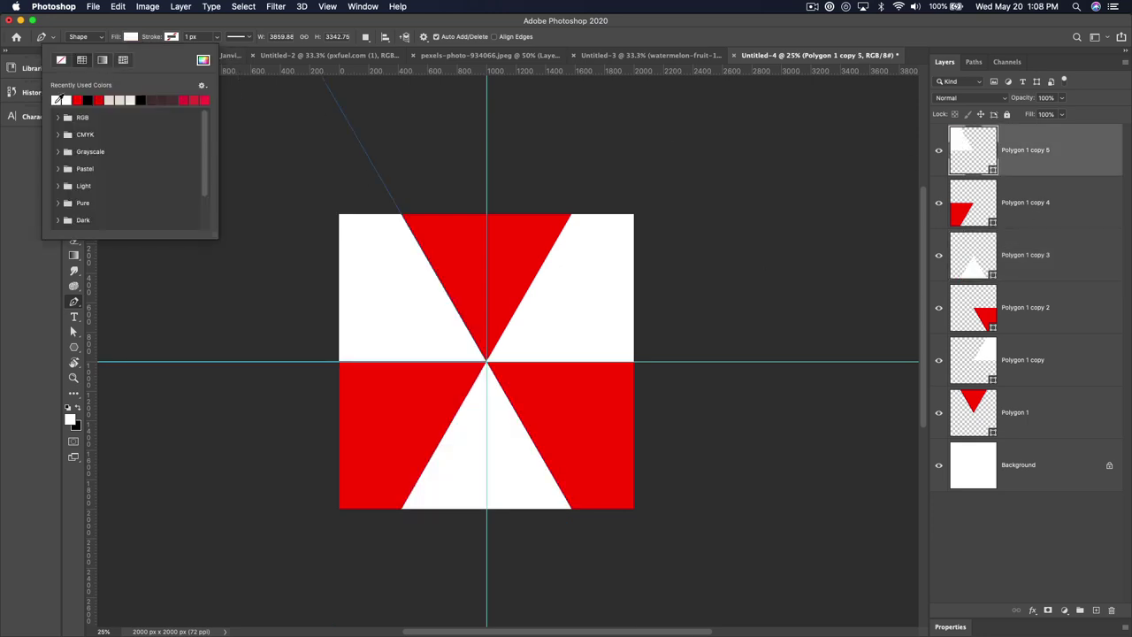
{"action": "left_click", "coordinate": [73, 304]}
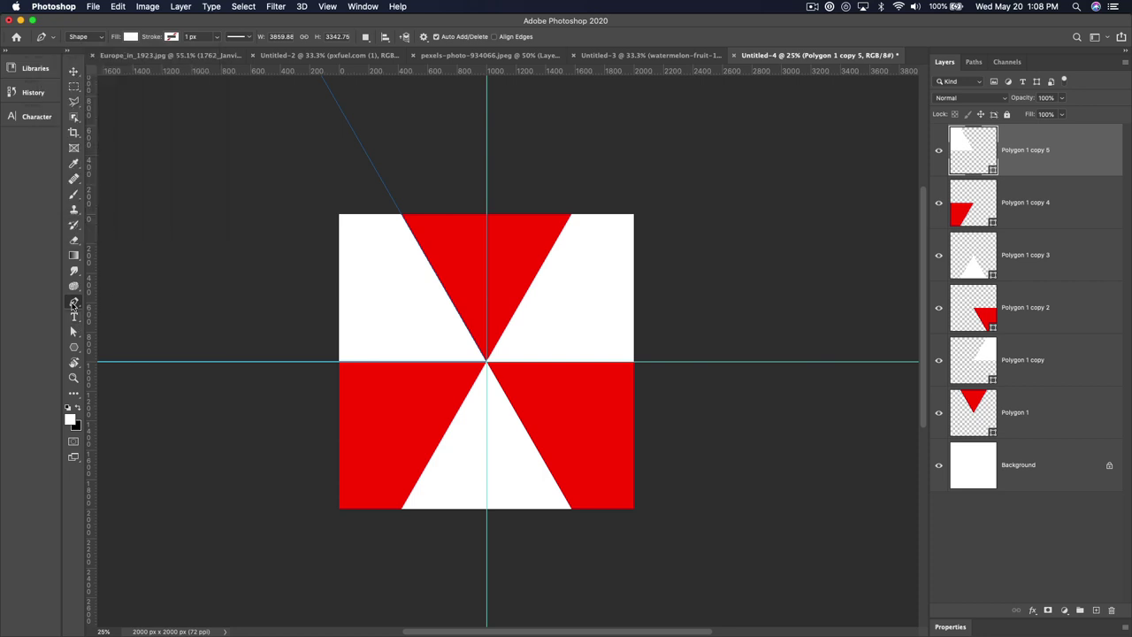
{"action": "key", "text": "v"}
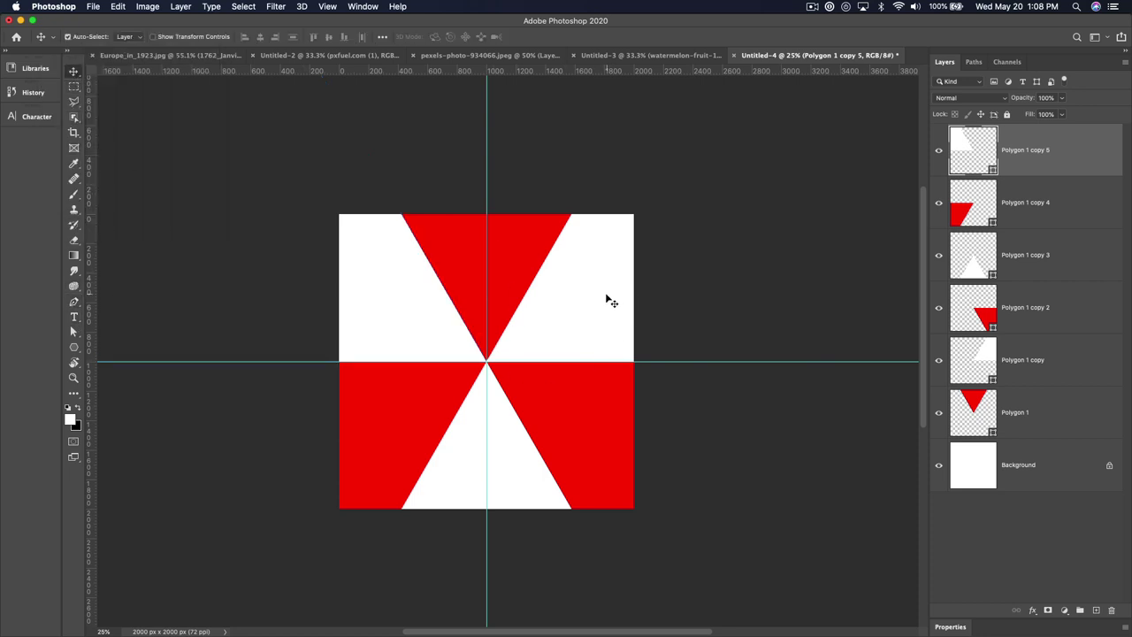
Step: Place the close-up sliced lemon photo from the Finder's Transform Tool folder into the triangle document
{"action": "left_click_drag", "start_coordinate": [584, 284], "coordinate": [582, 283]}
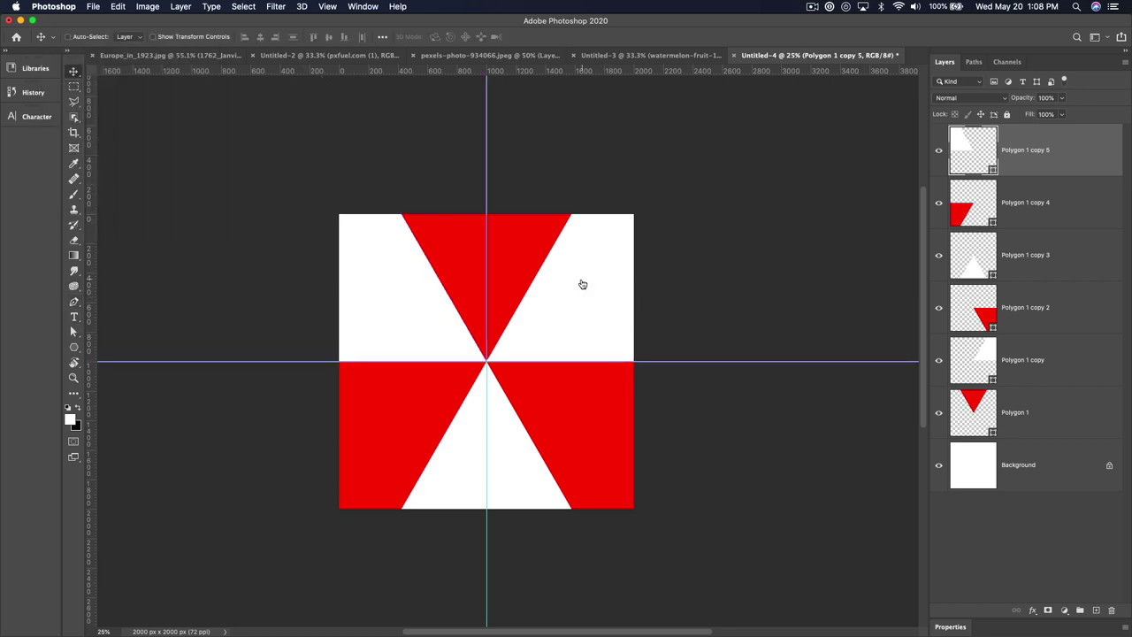
{"action": "key", "text": "super+Tab"}
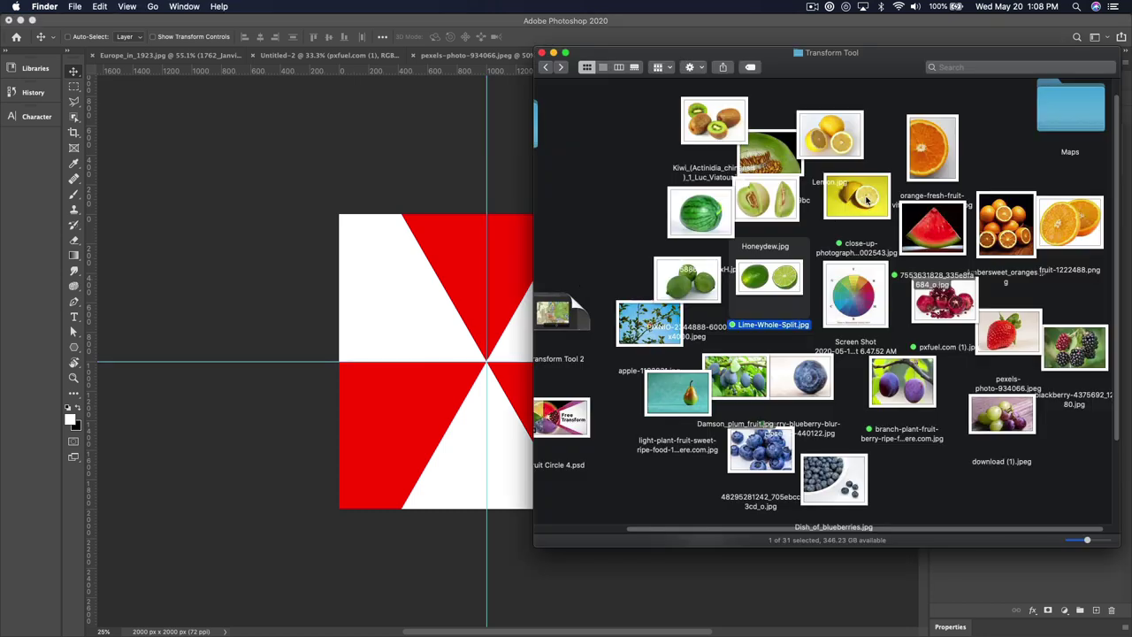
{"action": "left_click_drag", "start_coordinate": [867, 199], "coordinate": [477, 265]}
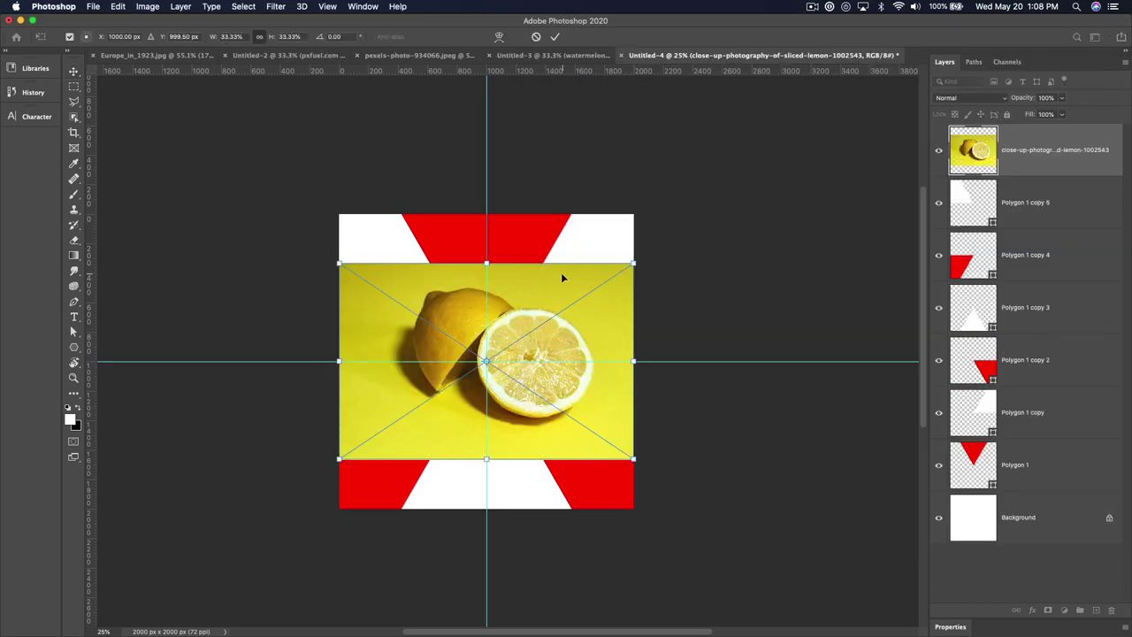
{"action": "key", "text": "Return"}
Step: Place the watermelon slice, pomegranate, plum, single blueberry and whole watermelon photos from the Finder folder as layers, and hide all five
{"action": "key", "text": "super+Tab"}
{"action": "left_click", "coordinate": [940, 239]}
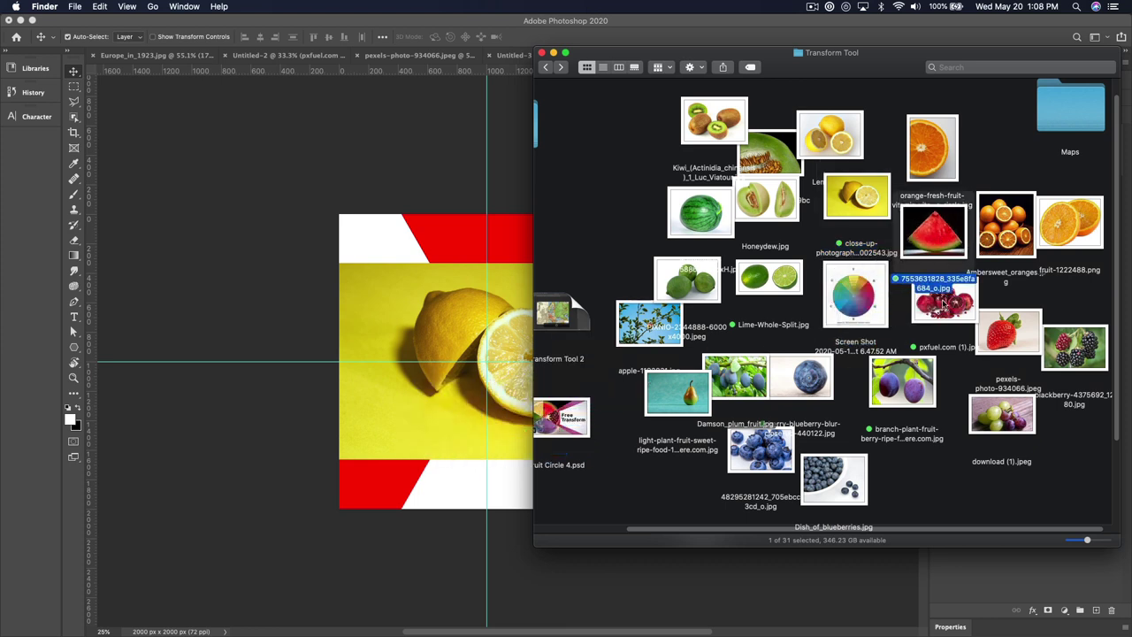
{"action": "left_click", "coordinate": [944, 303], "text": "super"}
{"action": "left_click", "coordinate": [906, 389], "text": "super"}
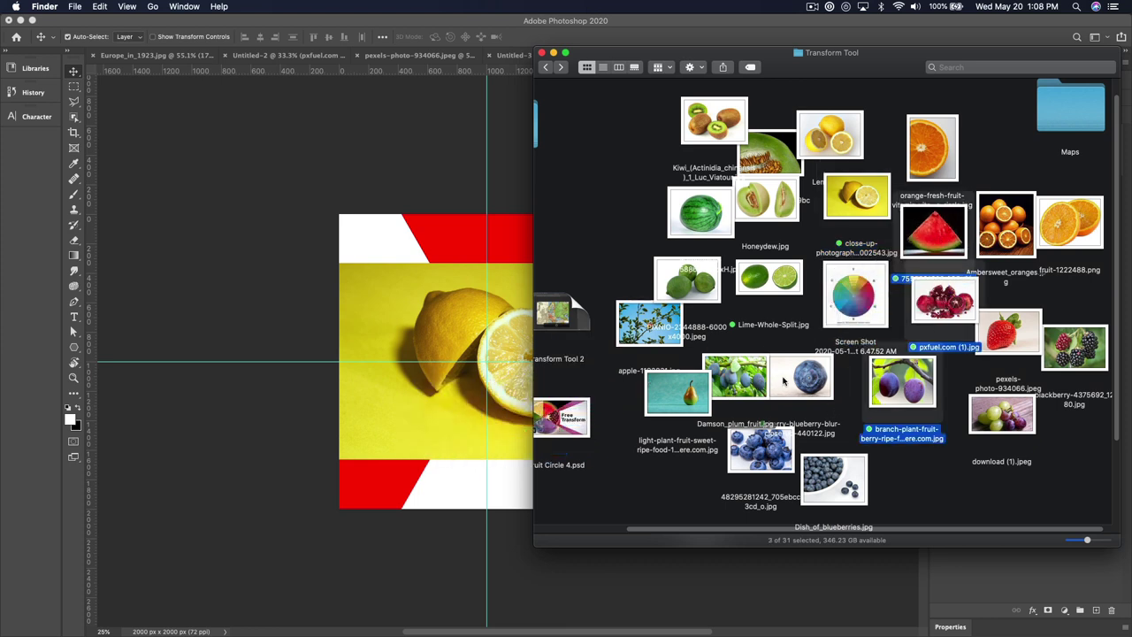
{"action": "left_click", "coordinate": [793, 381], "text": "super"}
{"action": "left_click", "coordinate": [751, 281], "text": "super"}
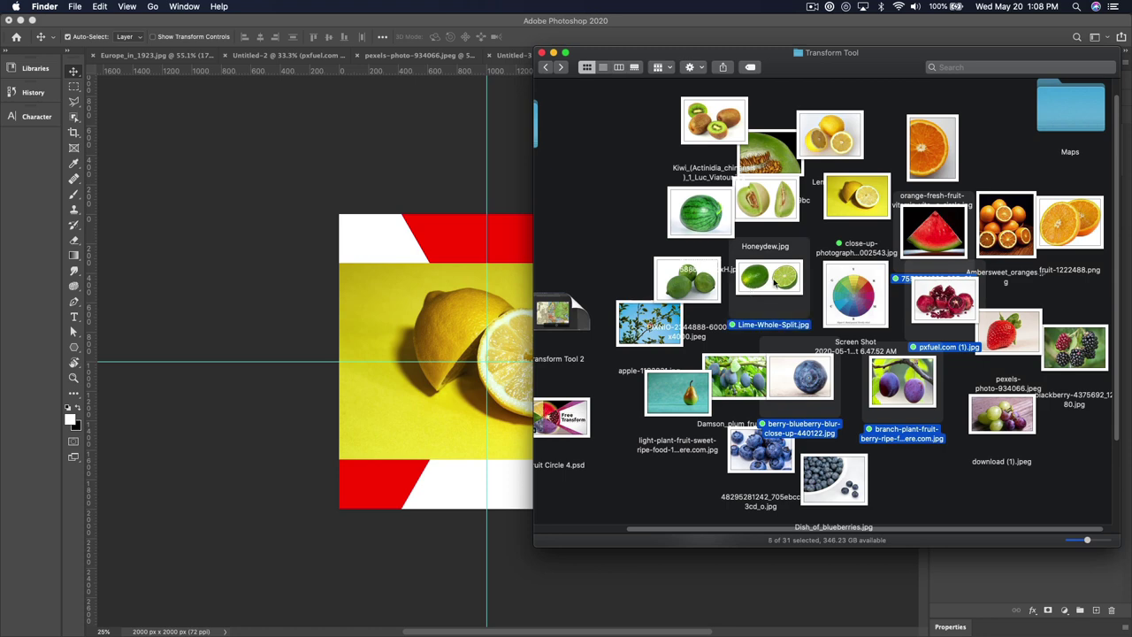
{"action": "left_click", "coordinate": [775, 282], "text": "super"}
{"action": "left_click", "coordinate": [698, 224], "text": "super"}
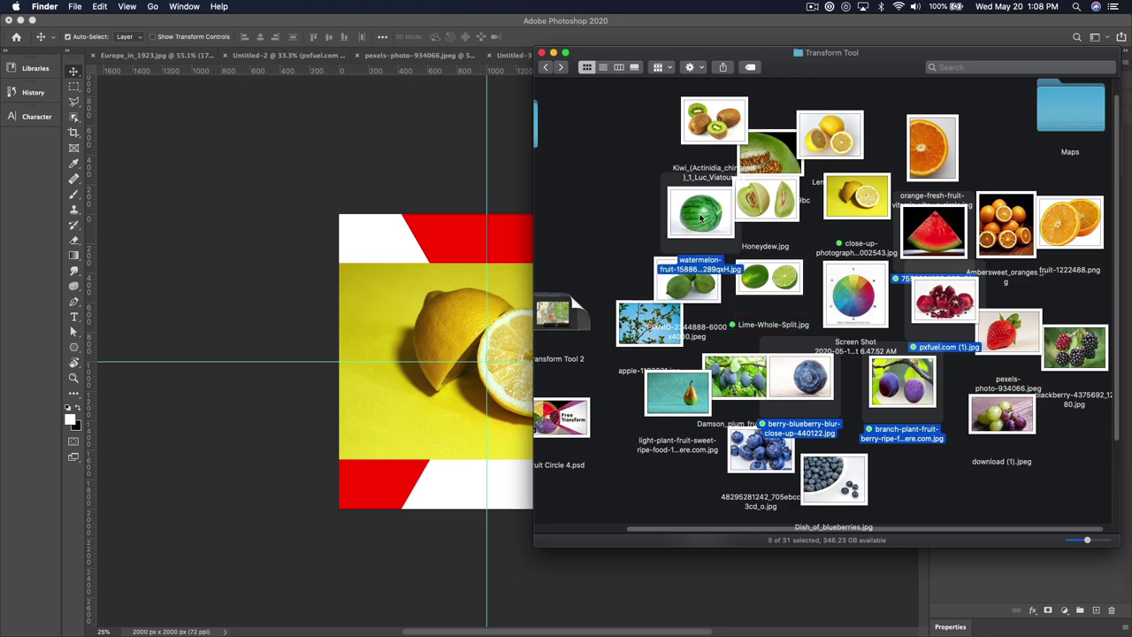
{"action": "left_click_drag", "start_coordinate": [700, 217], "coordinate": [446, 332]}
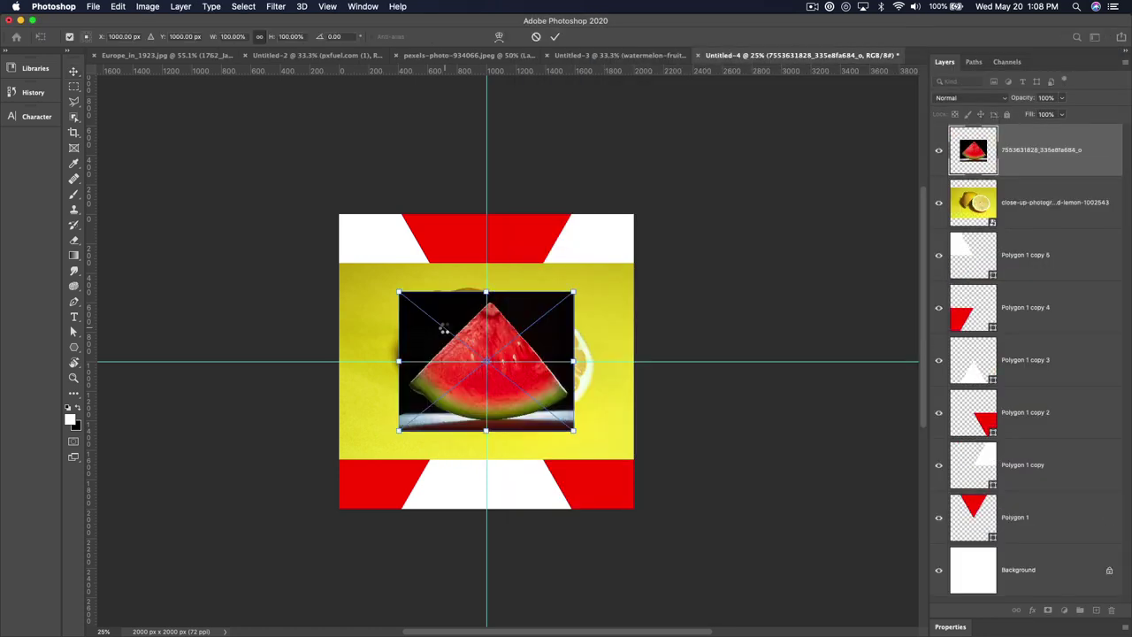
{"action": "key", "text": "Return"}
{"action": "key", "text": "Return"}
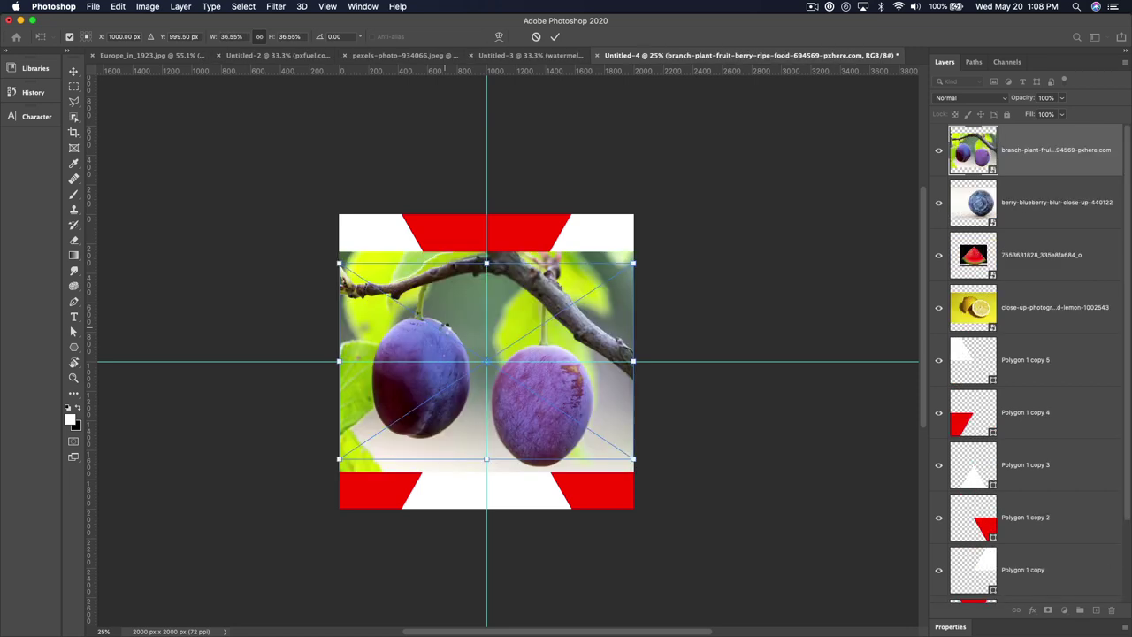
{"action": "key", "text": "Return"}
{"action": "key", "text": "Return"}
{"action": "key", "text": "Return"}
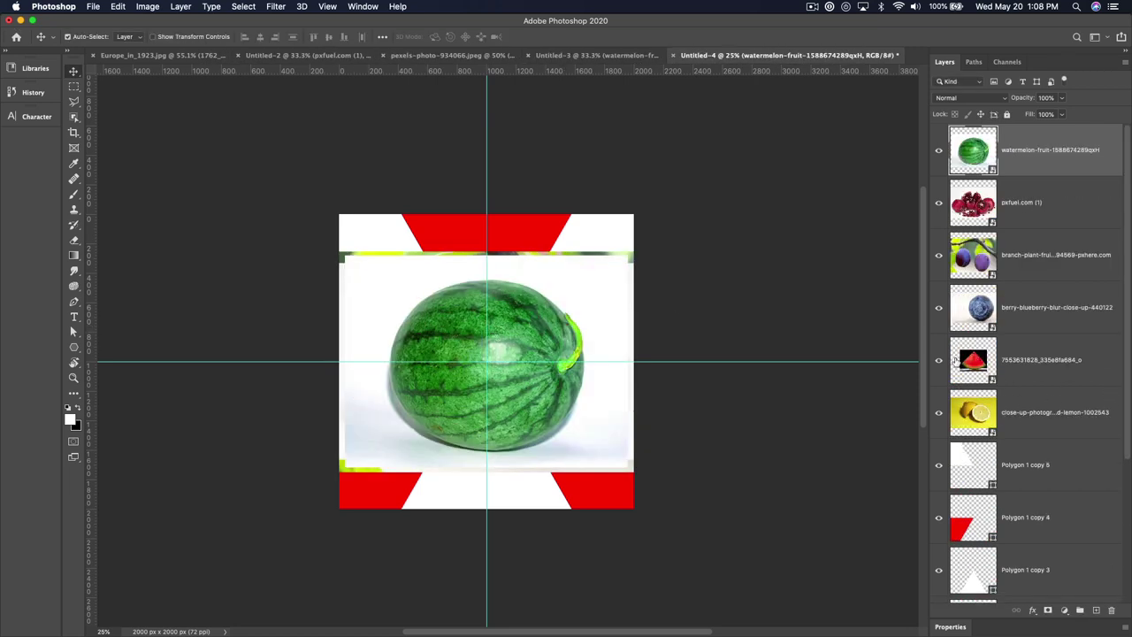
{"action": "left_click_drag", "start_coordinate": [939, 360], "coordinate": [938, 150]}
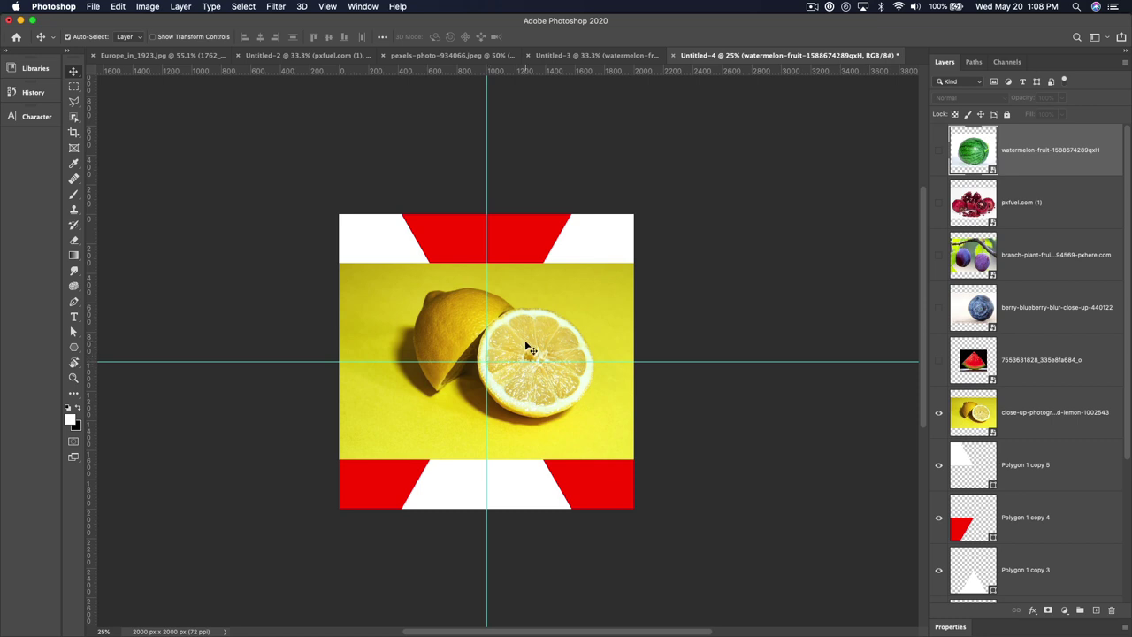
{"action": "left_click_drag", "start_coordinate": [525, 345], "coordinate": [507, 295]}
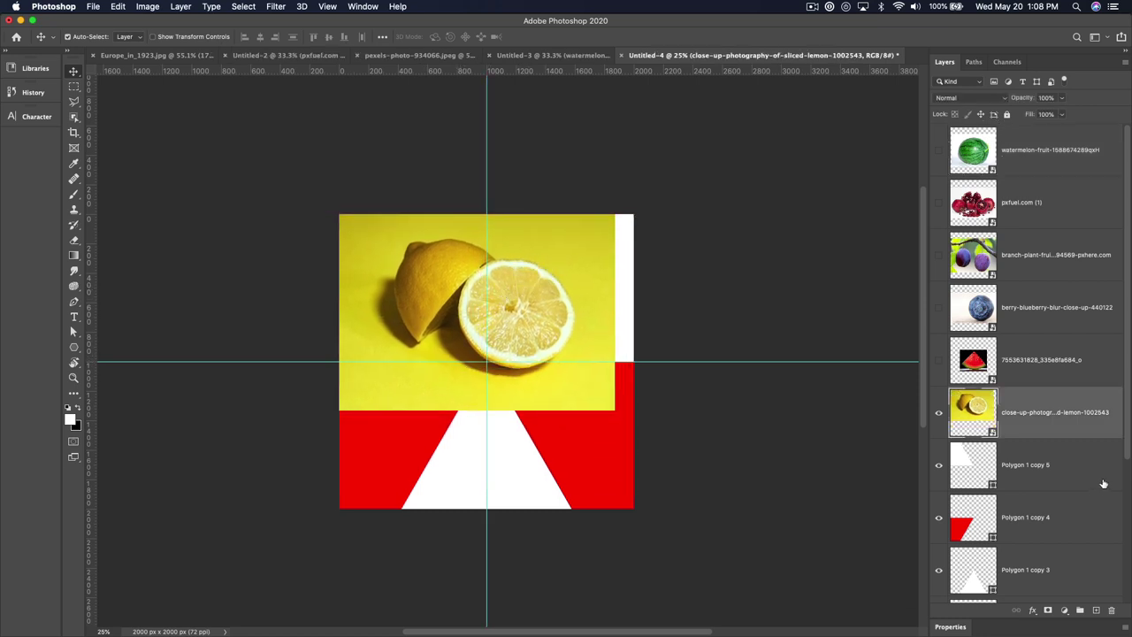
{"action": "left_click", "coordinate": [1022, 439], "text": "alt"}
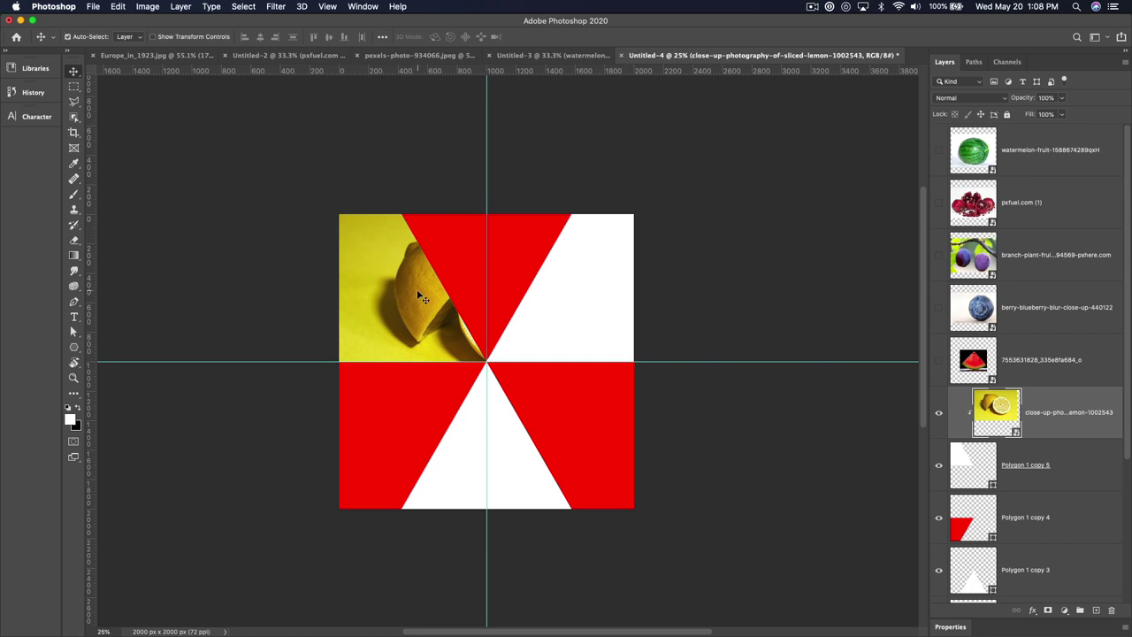
{"action": "key", "text": "super+z"}
Step: Reorder the lemon photo directly above Polygon 1, clip it to that triangle and position the lemons inside it
{"action": "left_click_drag", "start_coordinate": [430, 295], "coordinate": [459, 401]}
{"action": "left_click", "coordinate": [508, 247]}
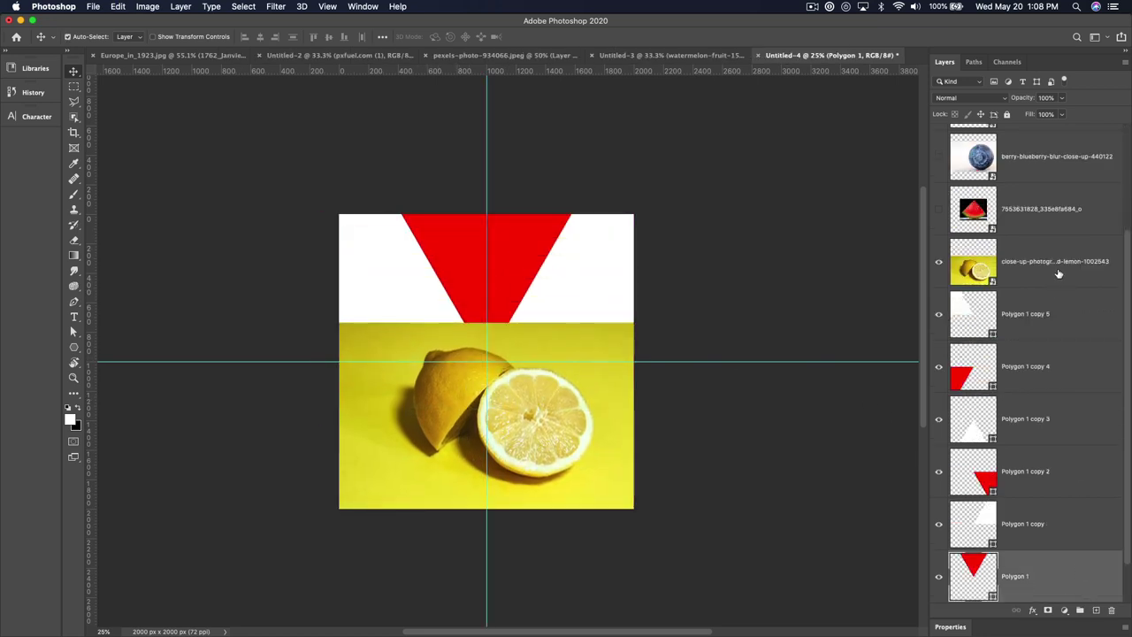
{"action": "left_click_drag", "start_coordinate": [1059, 275], "coordinate": [1044, 549]}
{"action": "left_click", "coordinate": [1036, 548], "text": "alt"}
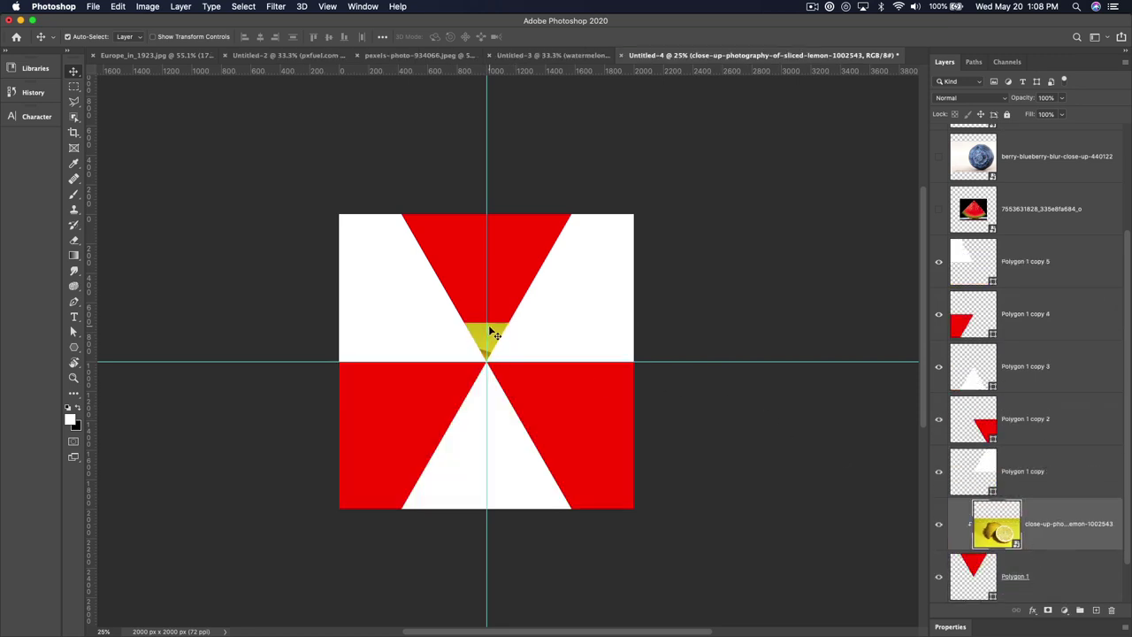
{"action": "left_click_drag", "start_coordinate": [491, 329], "coordinate": [490, 212]}
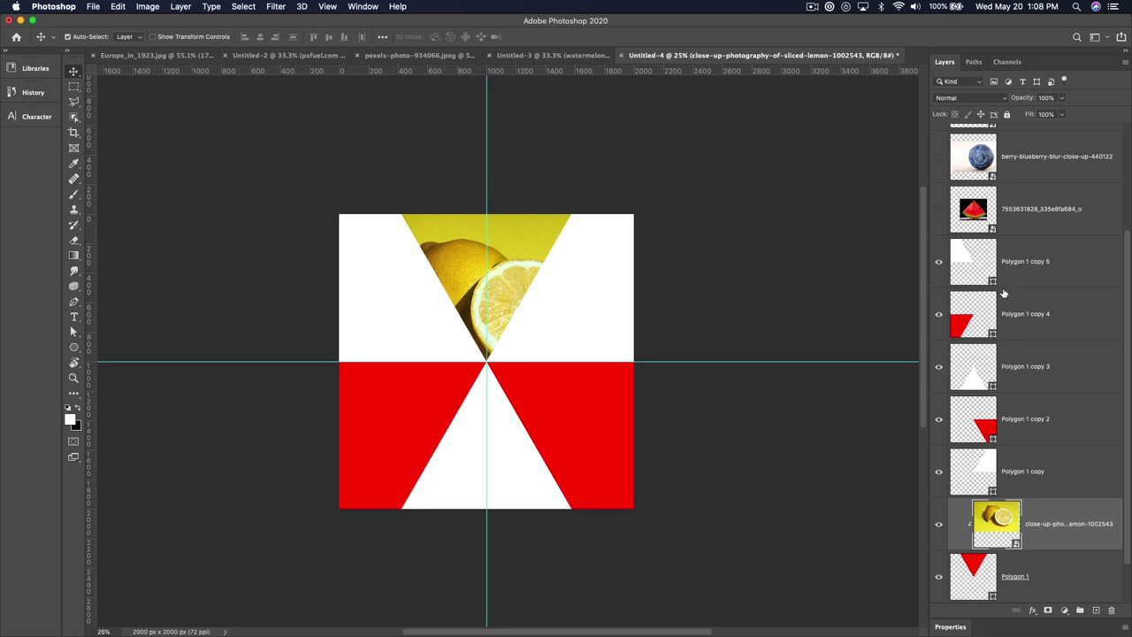
Step: Reorder the watermelon slice photo directly above Polygon 1 copy, clip it to that triangle, show it and position the slice inside
{"action": "left_click", "coordinate": [563, 309]}
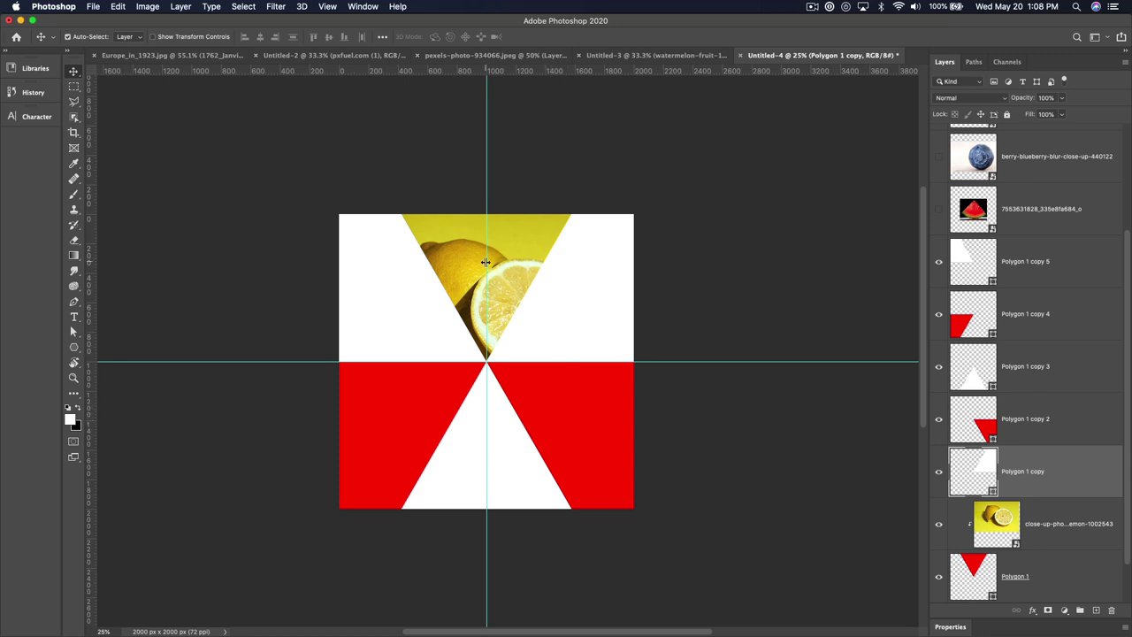
{"action": "left_click_drag", "start_coordinate": [1055, 217], "coordinate": [1039, 447]}
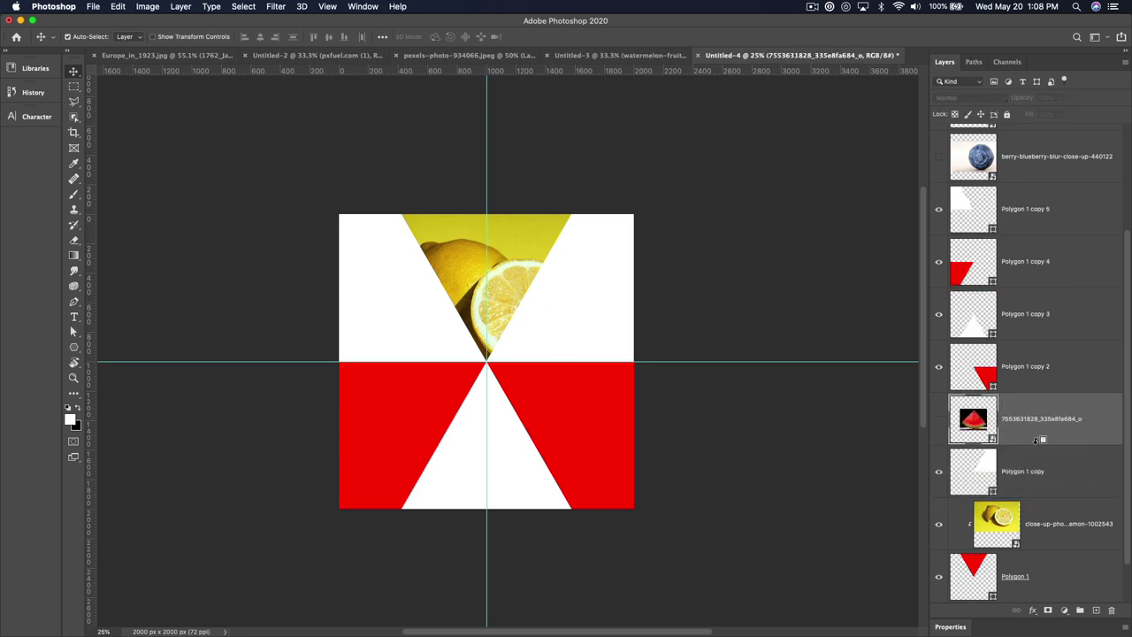
{"action": "left_click", "coordinate": [1036, 440], "text": "alt"}
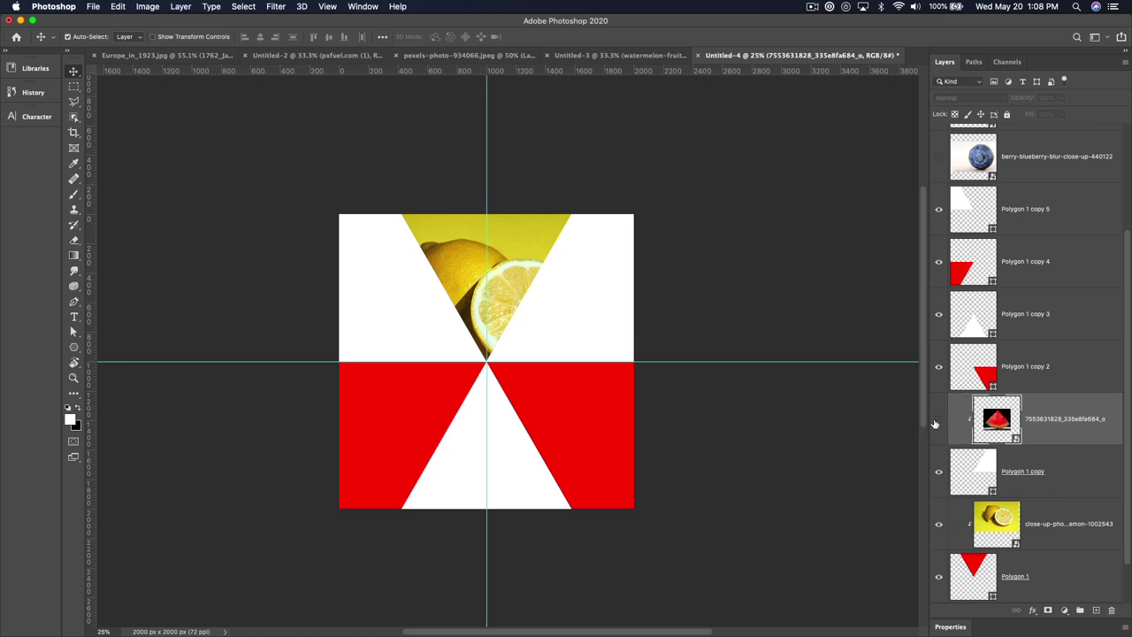
{"action": "left_click_drag", "start_coordinate": [541, 335], "coordinate": [577, 296]}
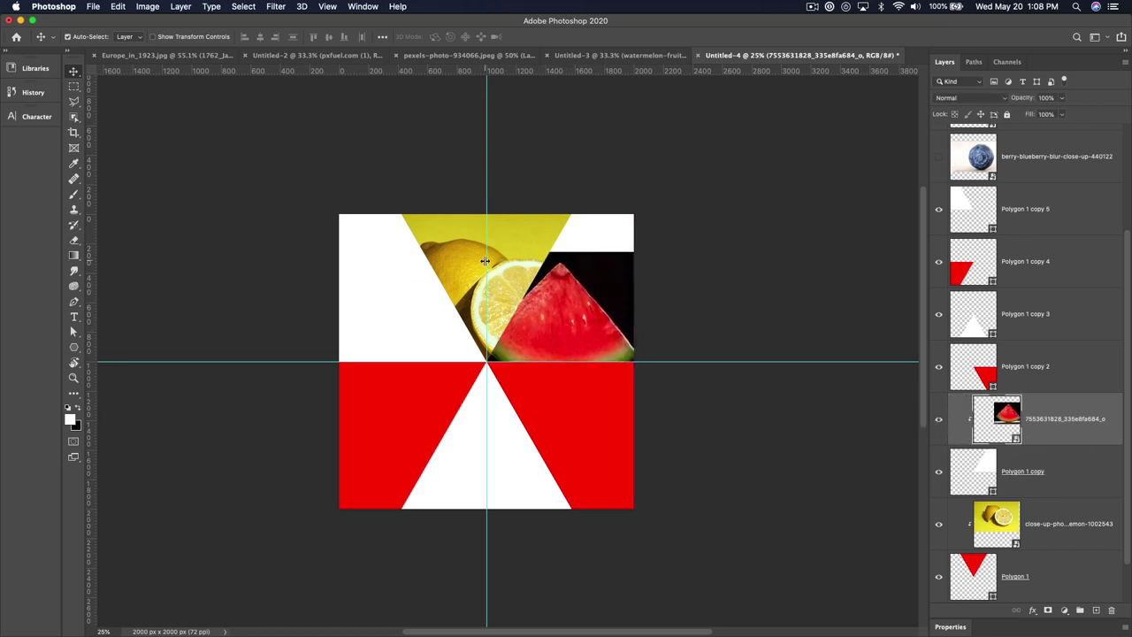
Step: Move the whole watermelon photo directly above Polygon 1 copy 5, clip it to that triangle, show it and position the fruit inside
{"action": "scroll", "coordinate": [1033, 292], "scroll_direction": "up", "scroll_amount": 3}
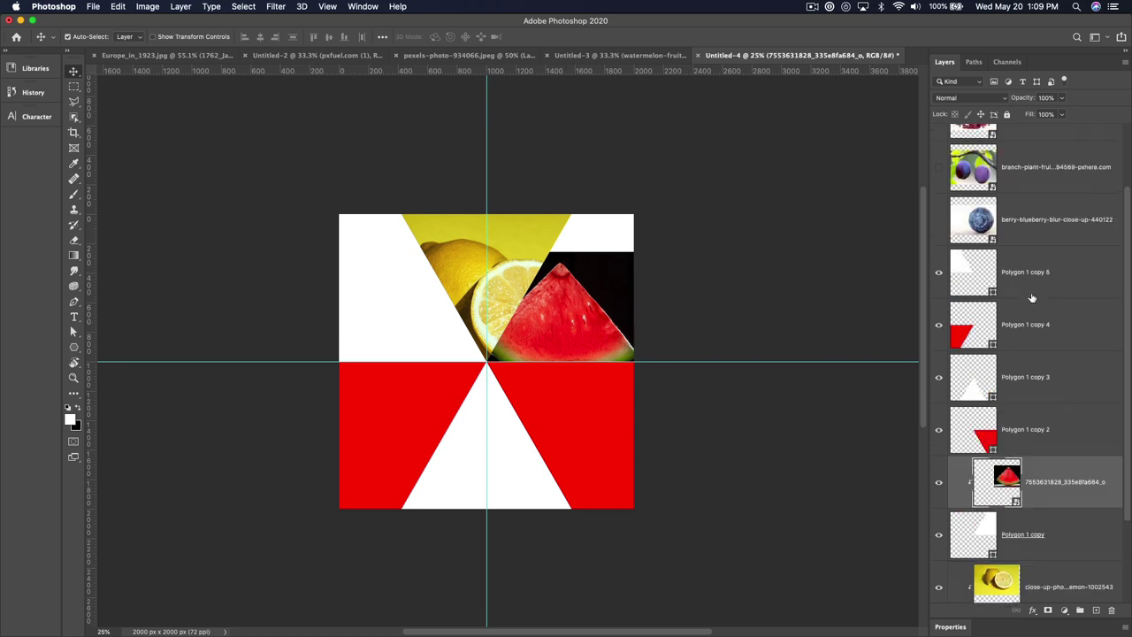
{"action": "left_click_drag", "start_coordinate": [1026, 157], "coordinate": [1072, 297]}
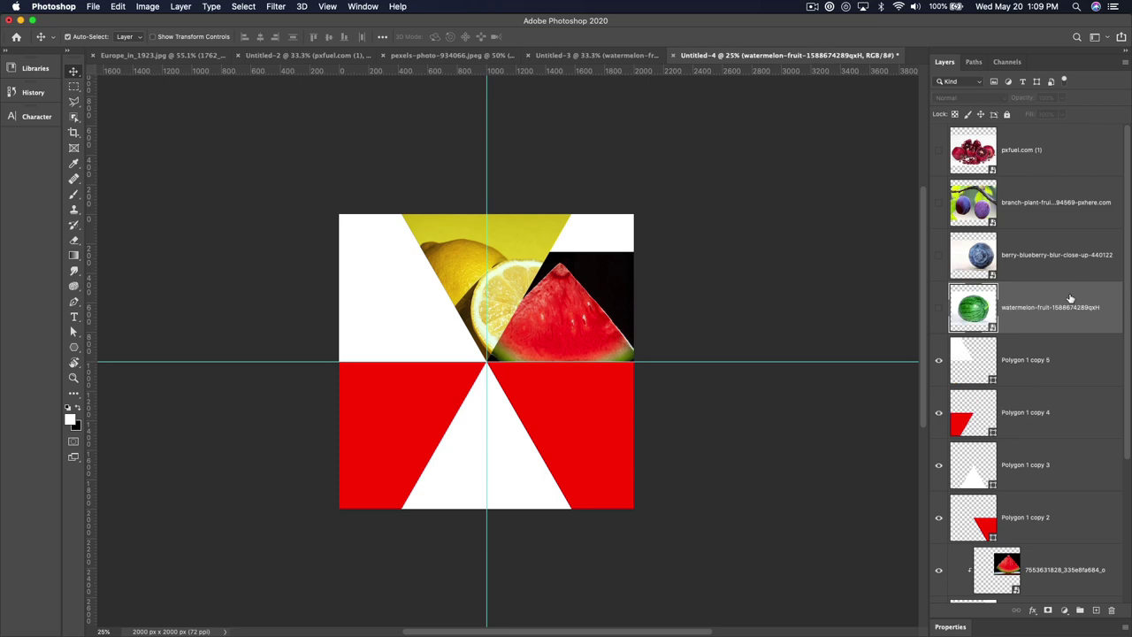
{"action": "key", "text": "super+alt+g"}
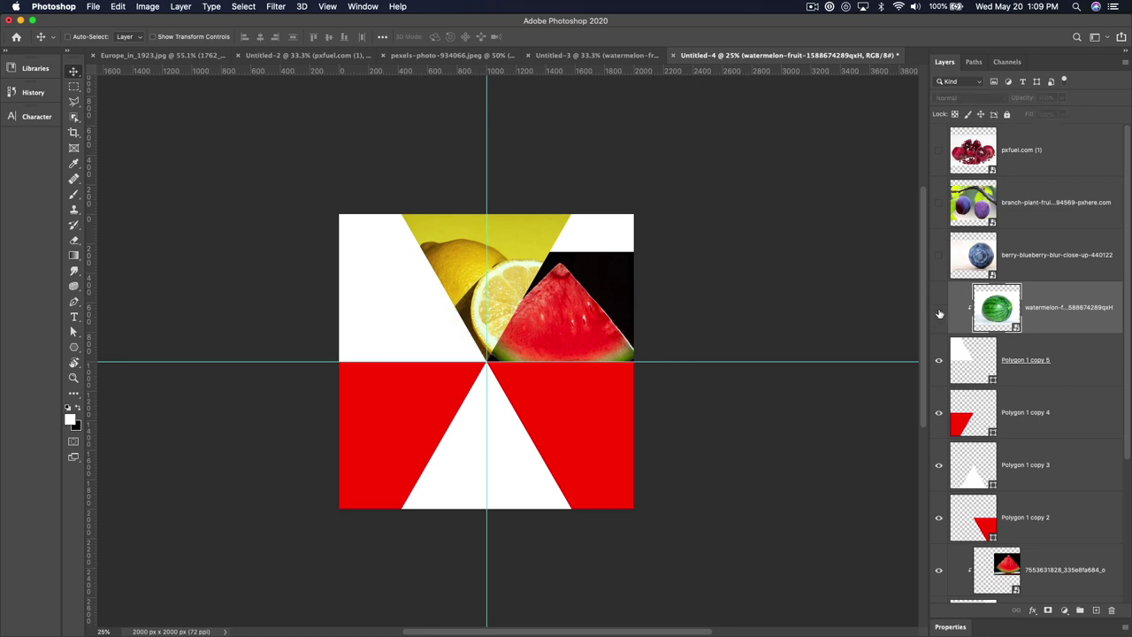
{"action": "key", "text": "super+z"}
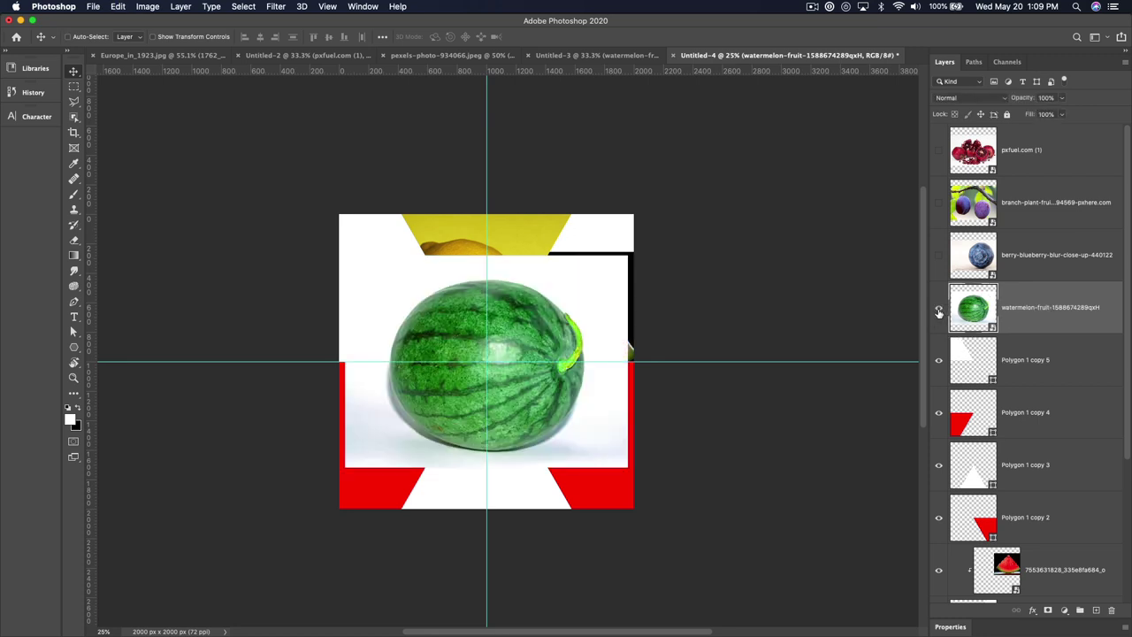
{"action": "key", "text": "super+alt+g"}
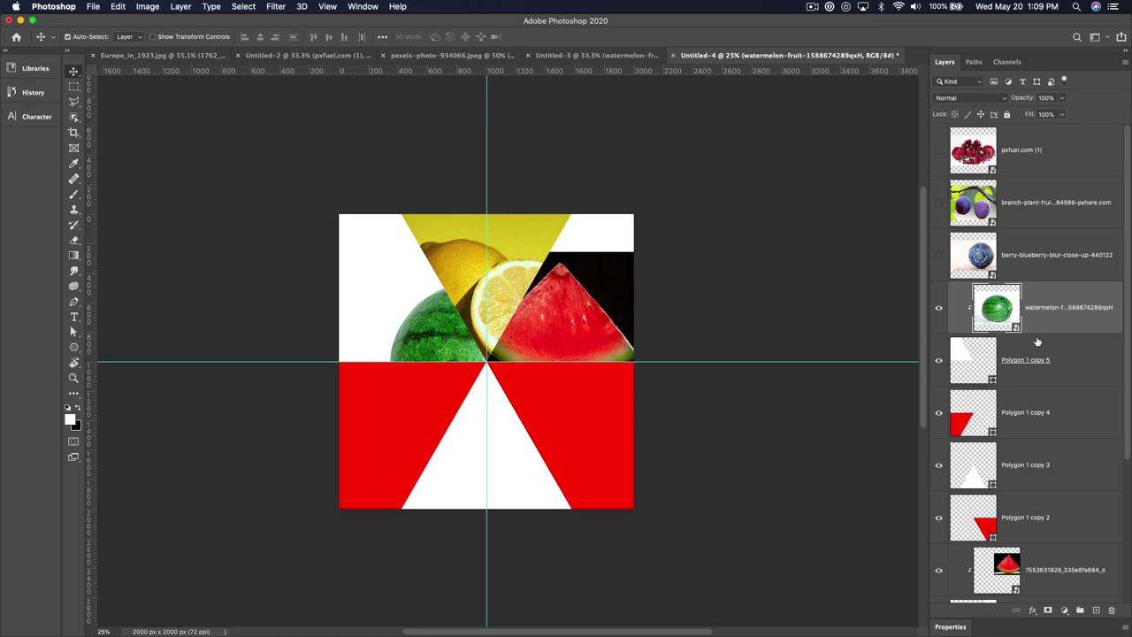
{"action": "key", "text": "super+alt+g"}
{"action": "key", "text": "super+alt+g"}
{"action": "left_click_drag", "start_coordinate": [436, 336], "coordinate": [416, 280]}
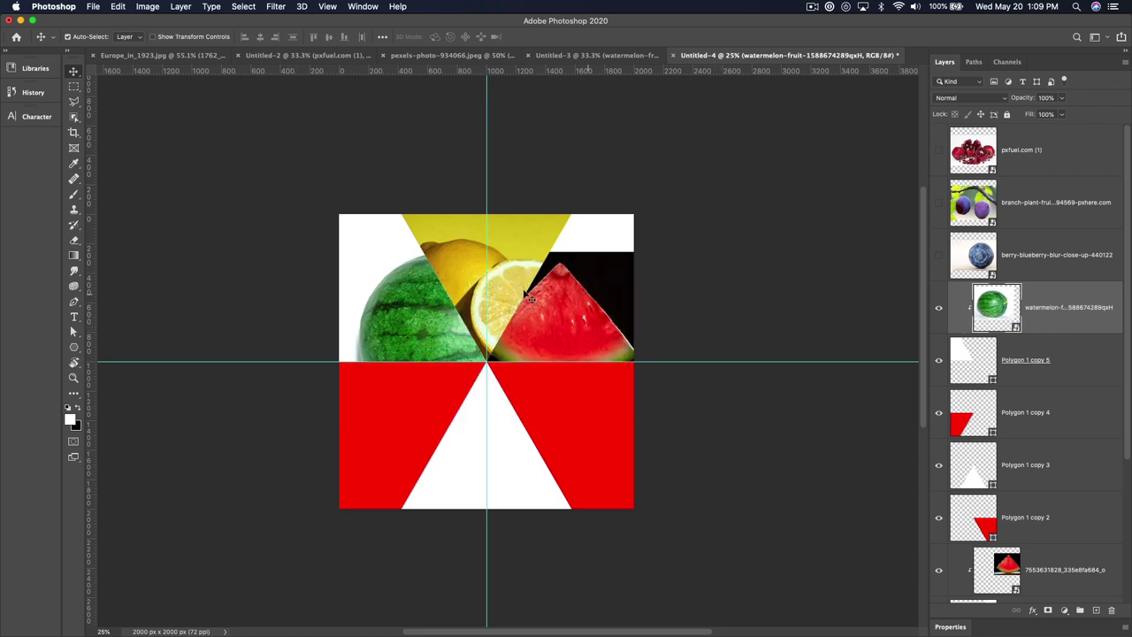
Step: Move the blueberry photo directly above Polygon 1 copy 4, clip it to that triangle, show it and position the berry inside
{"action": "left_click", "coordinate": [442, 397]}
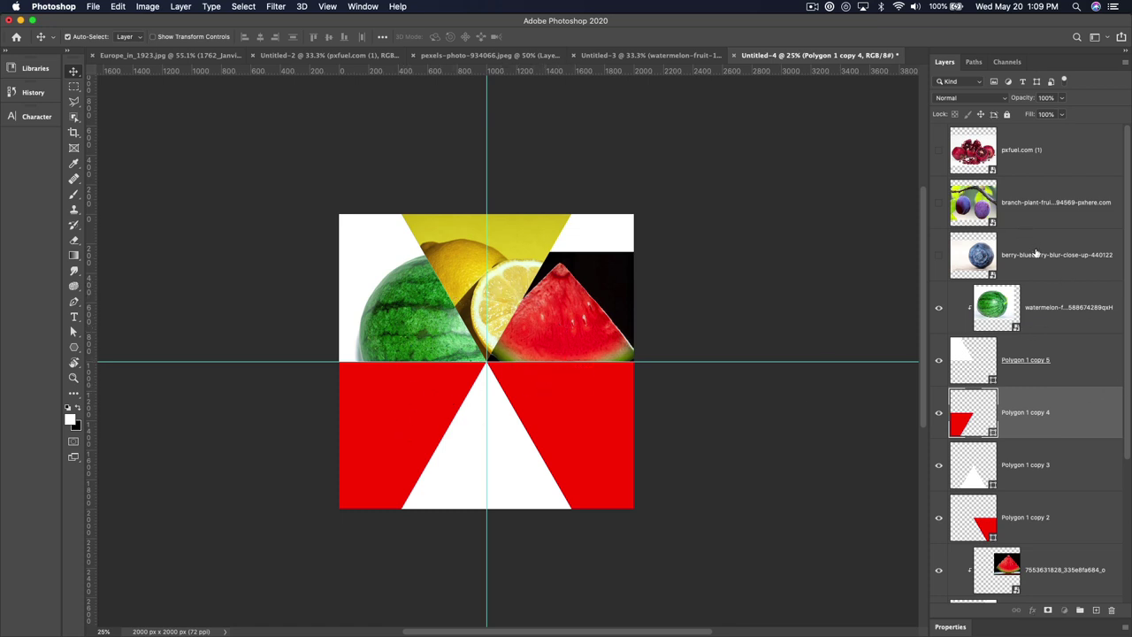
{"action": "left_click_drag", "start_coordinate": [1035, 255], "coordinate": [1033, 382]}
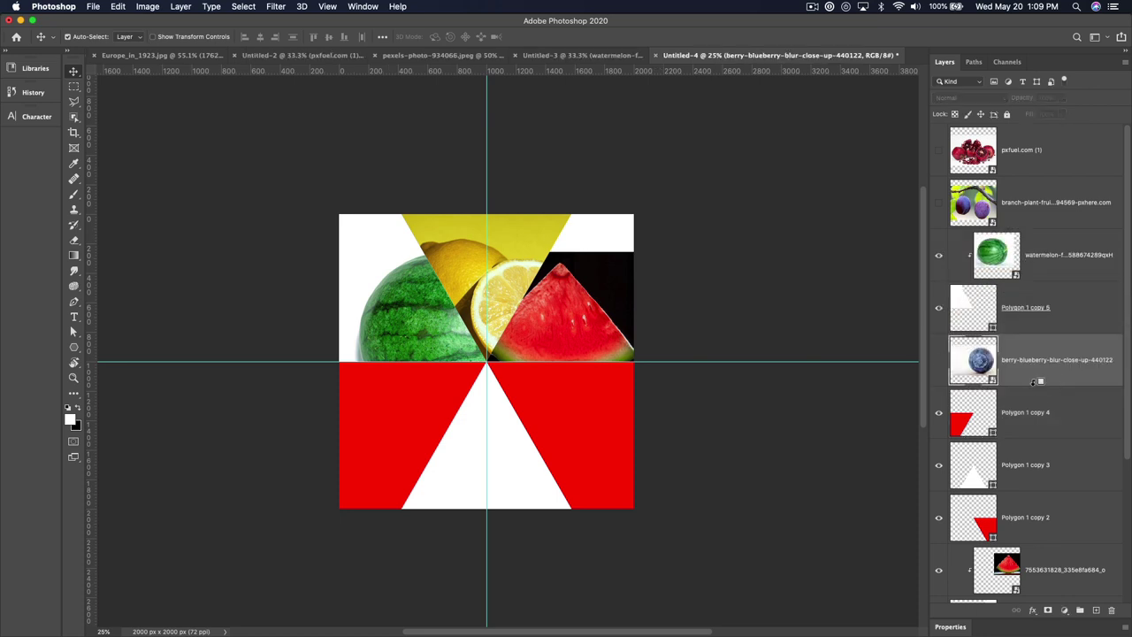
{"action": "left_click", "coordinate": [1034, 382], "text": "alt"}
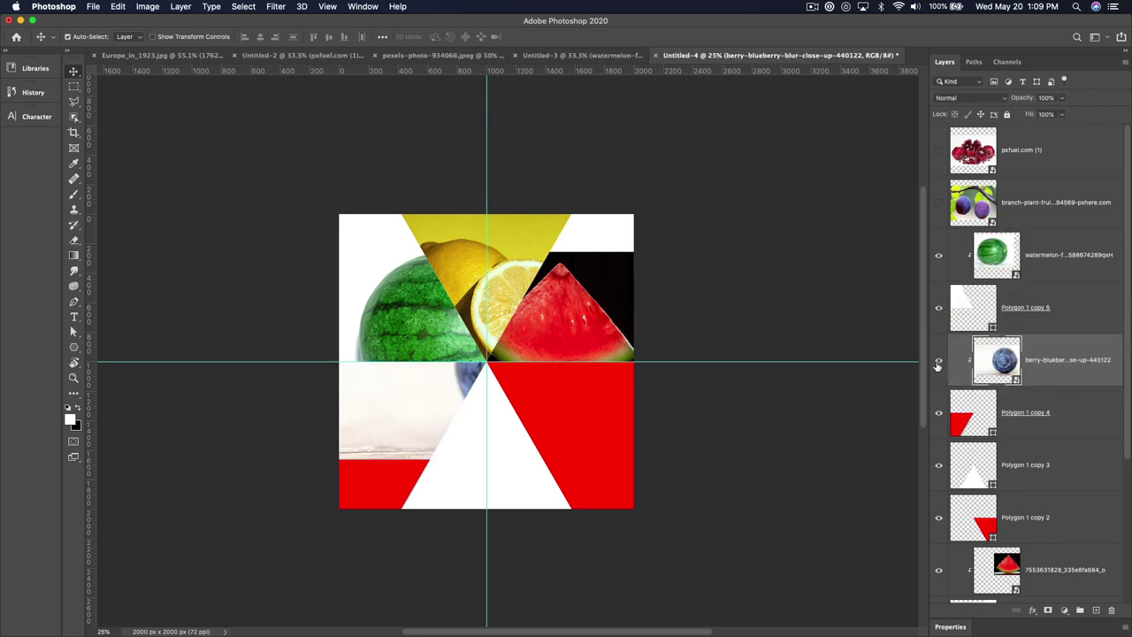
{"action": "left_click_drag", "start_coordinate": [433, 374], "coordinate": [345, 421]}
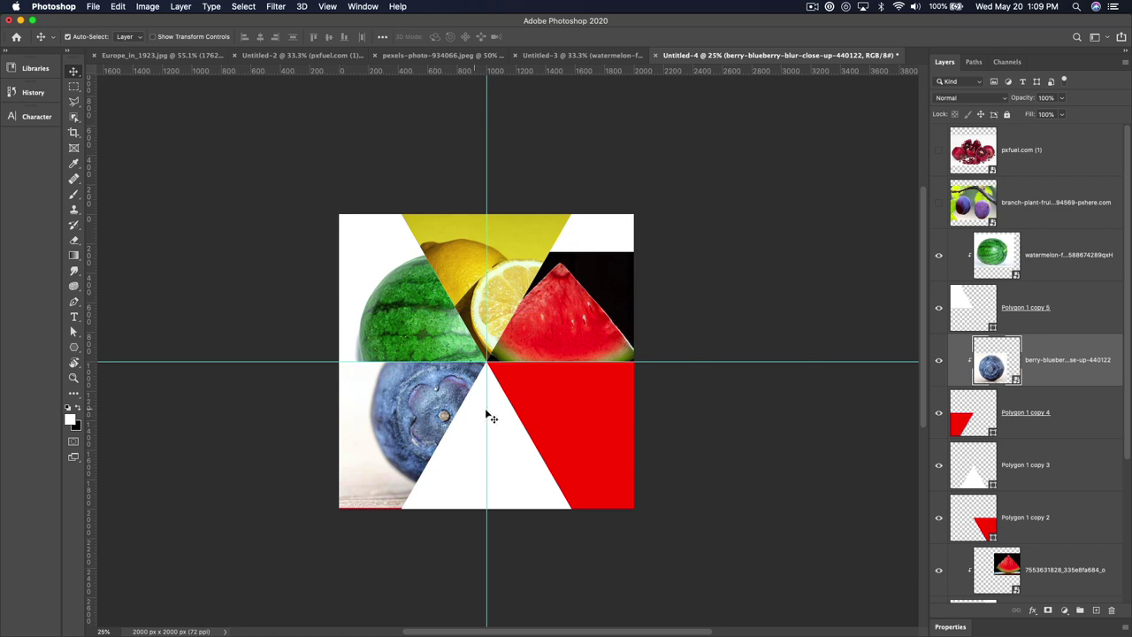
Step: Move the plum photo directly above Polygon 1 copy 3, clip it to that triangle, show it and center a plum inside
{"action": "left_click", "coordinate": [505, 413]}
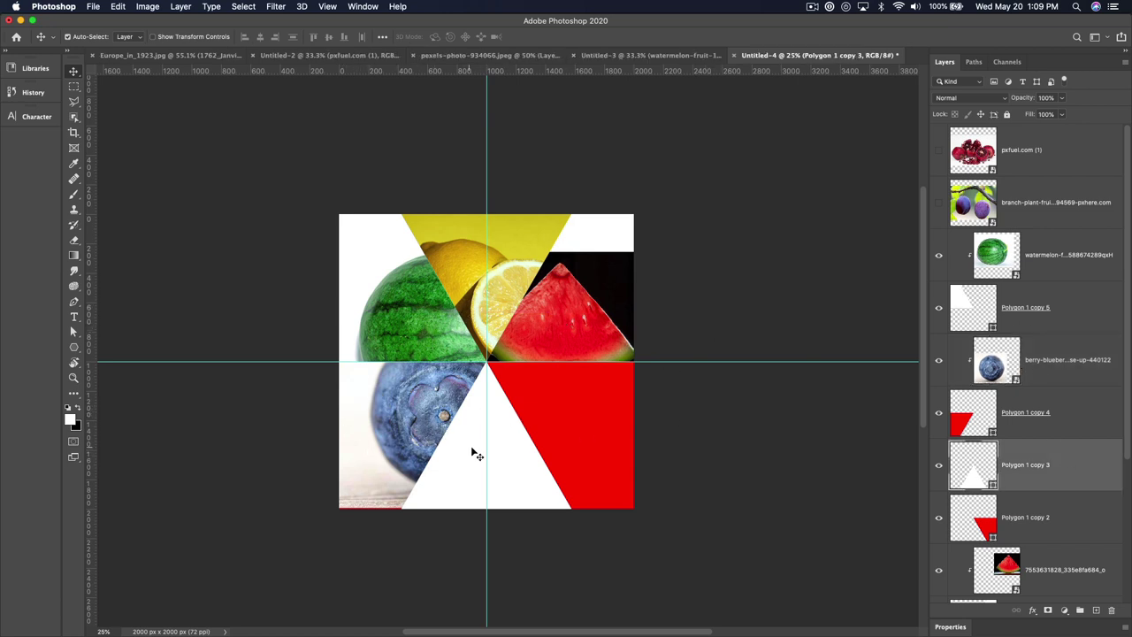
{"action": "left_click_drag", "start_coordinate": [1050, 213], "coordinate": [1035, 429]}
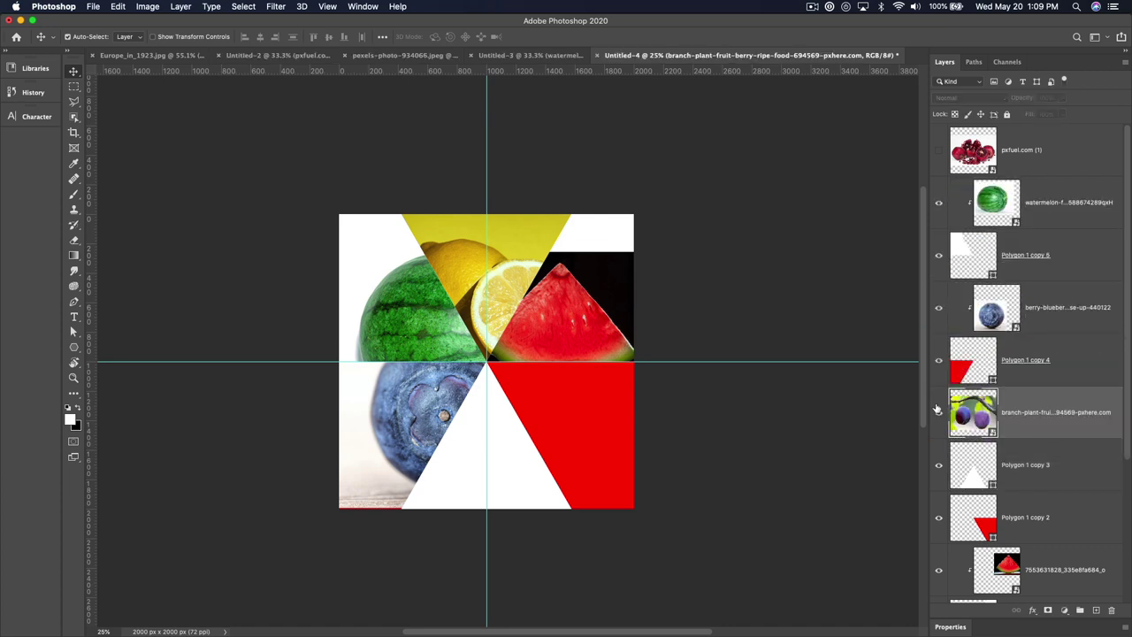
{"action": "left_click", "coordinate": [1040, 437], "text": "alt"}
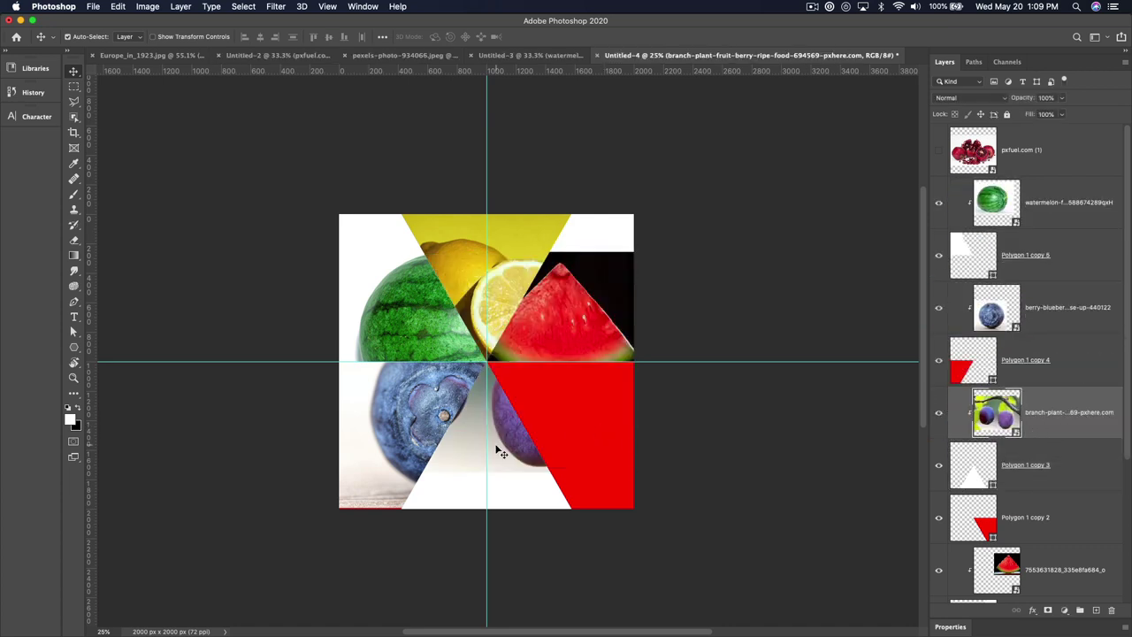
{"action": "left_click_drag", "start_coordinate": [500, 453], "coordinate": [465, 452]}
Step: Move the pomegranate photo directly above Polygon 1 copy 2, clip it to that triangle and position the fruit inside it
{"action": "left_click_drag", "start_coordinate": [1044, 155], "coordinate": [954, 487]}
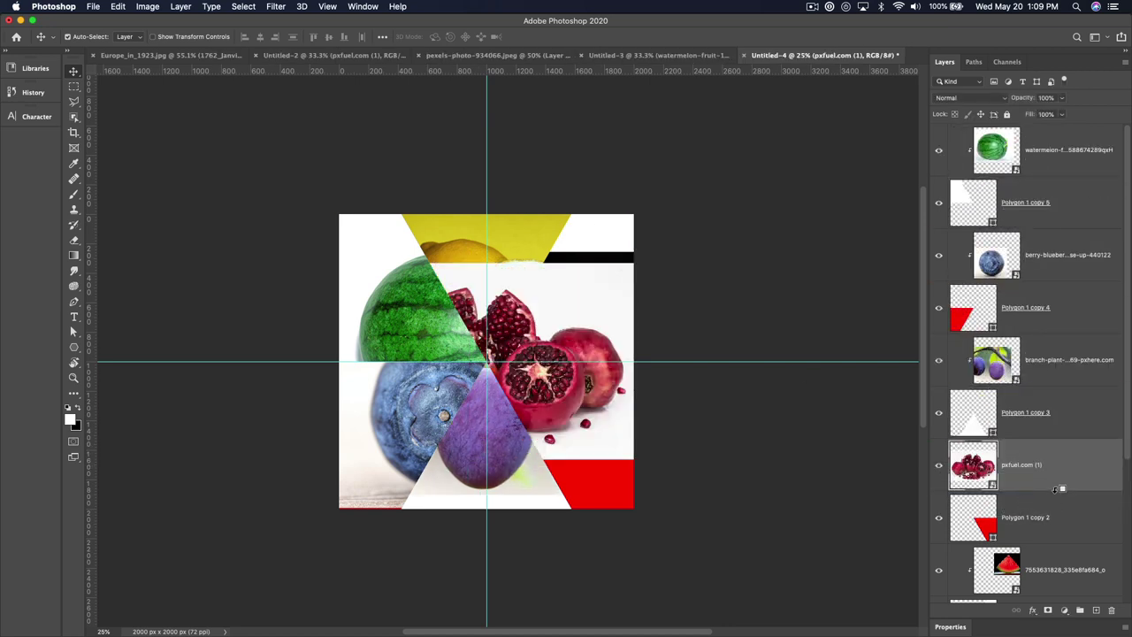
{"action": "left_click", "coordinate": [1057, 490], "text": "alt"}
{"action": "left_click_drag", "start_coordinate": [579, 424], "coordinate": [599, 447]}
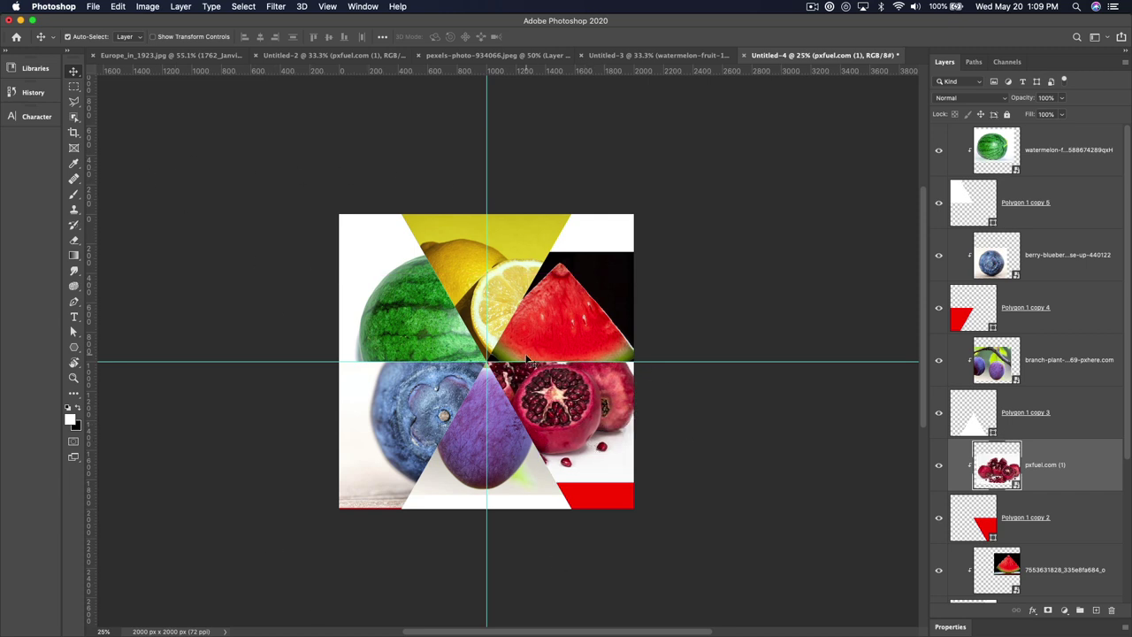
Step: Draw a circle about 1918 px wide from the guides' intersection on a new topmost layer and fill it with white
{"action": "left_click", "coordinate": [74, 347]}
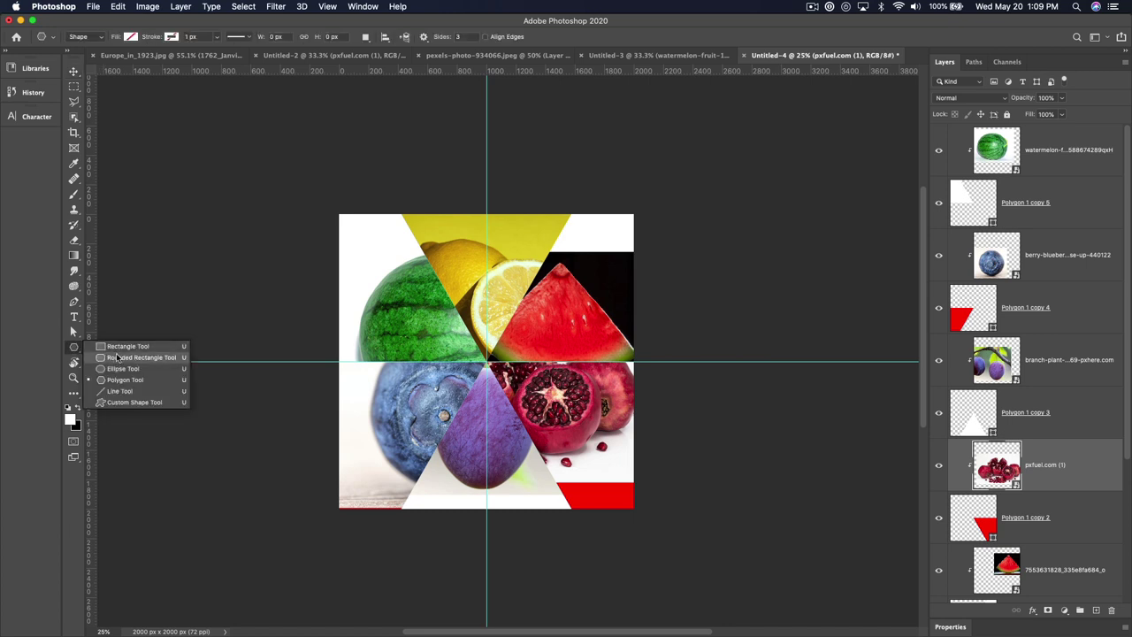
{"action": "left_click", "coordinate": [120, 368]}
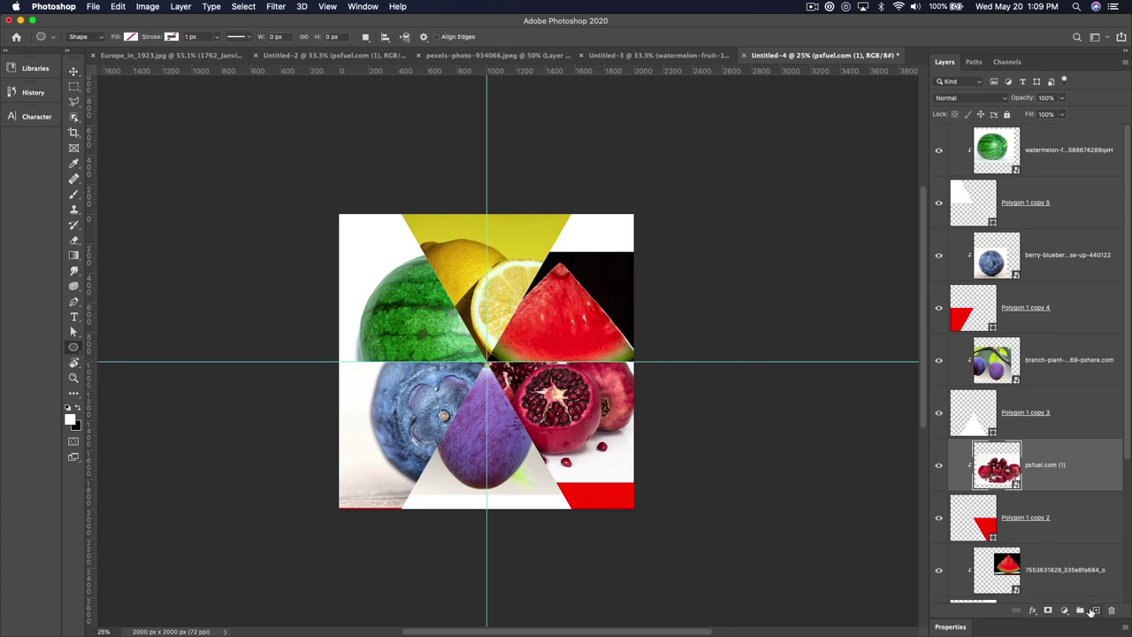
{"action": "left_click", "coordinate": [1096, 610]}
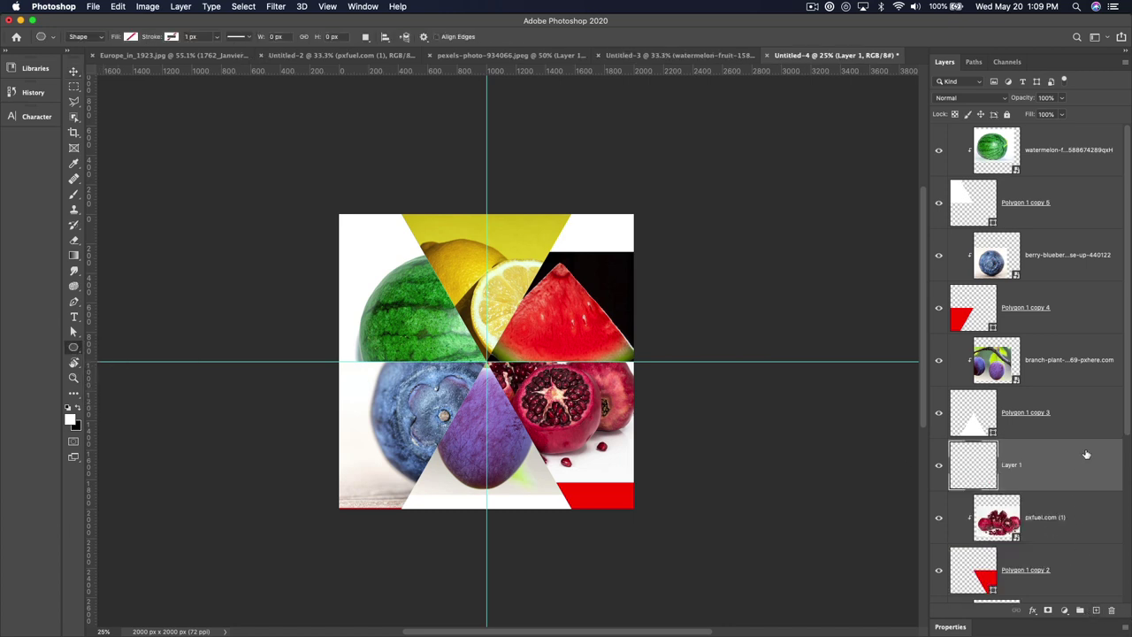
{"action": "left_click_drag", "start_coordinate": [1087, 455], "coordinate": [1071, 131]}
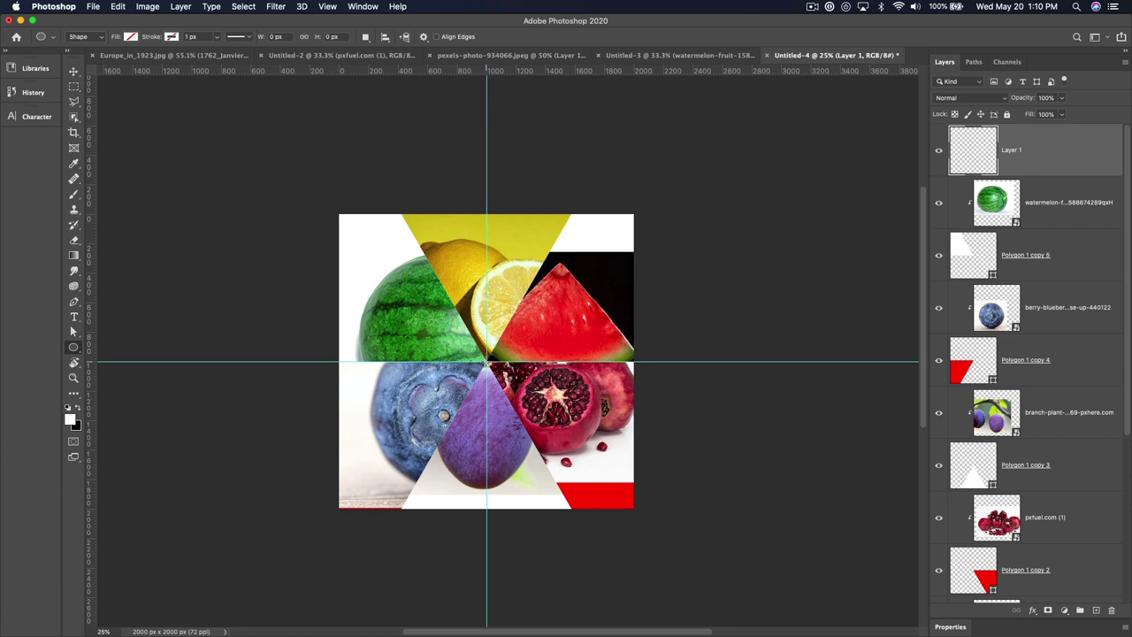
{"action": "left_click_drag", "start_coordinate": [486, 361], "coordinate": [660, 220]}
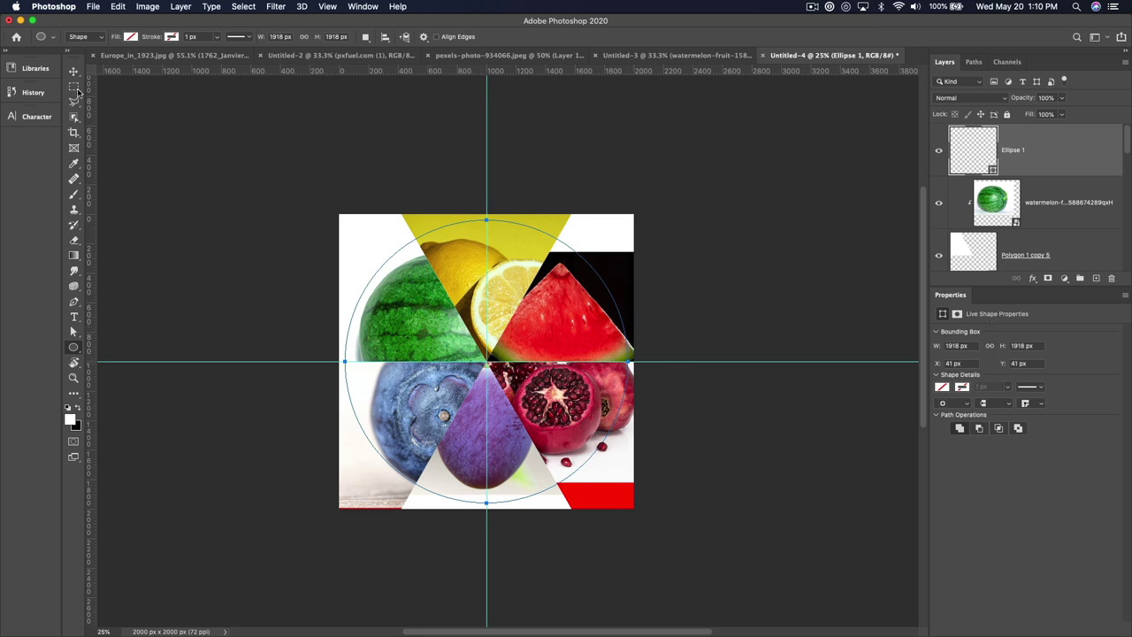
{"action": "left_click", "coordinate": [132, 37]}
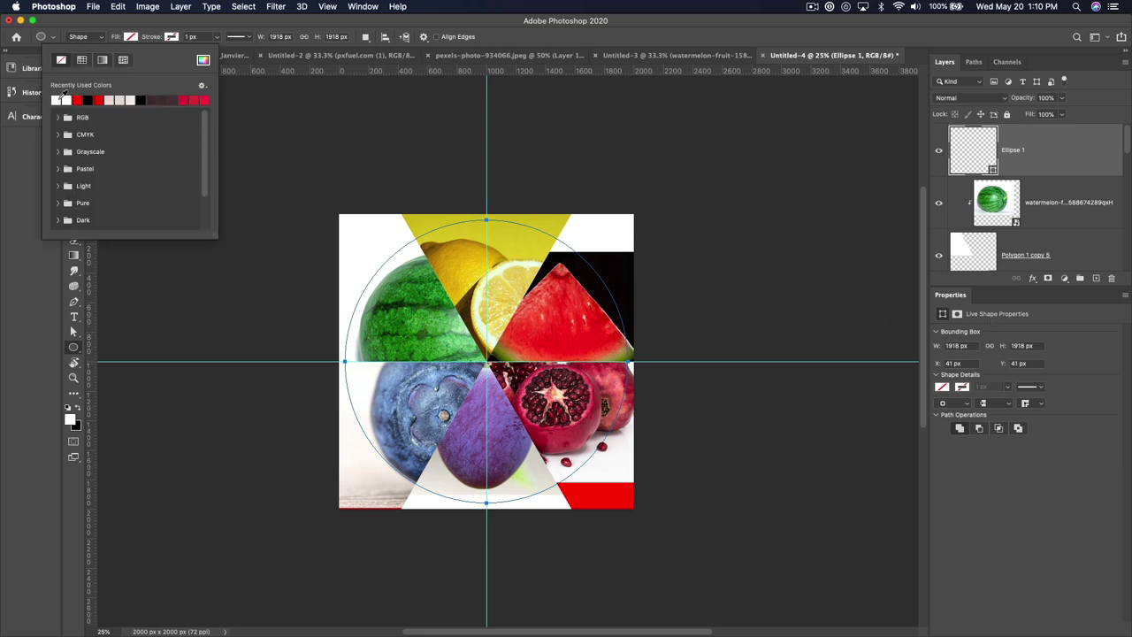
{"action": "left_click", "coordinate": [63, 96]}
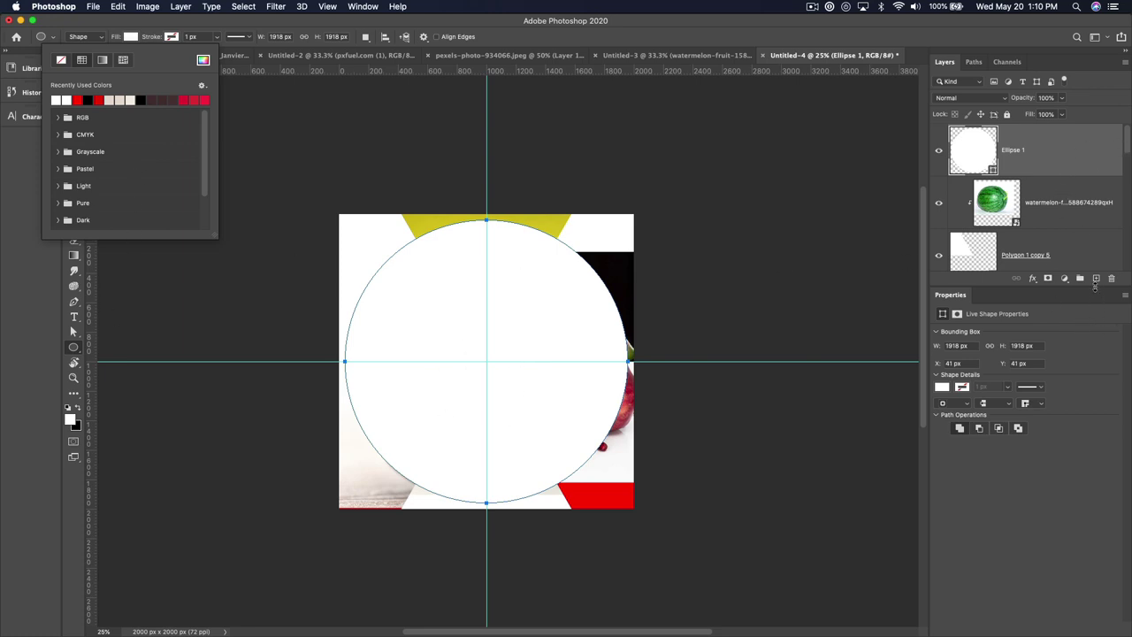
Step: Add a new layer filled with black beneath the white circle and select it together with the Ellipse 1 layer
{"action": "left_click", "coordinate": [1096, 278]}
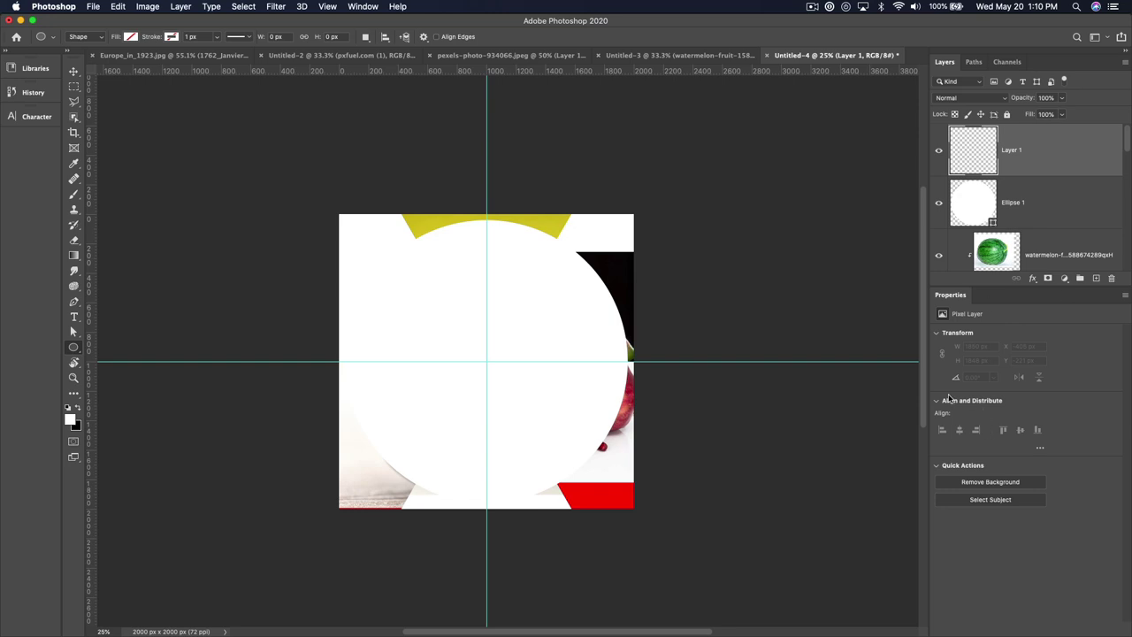
{"action": "key", "text": "super+BackSpace"}
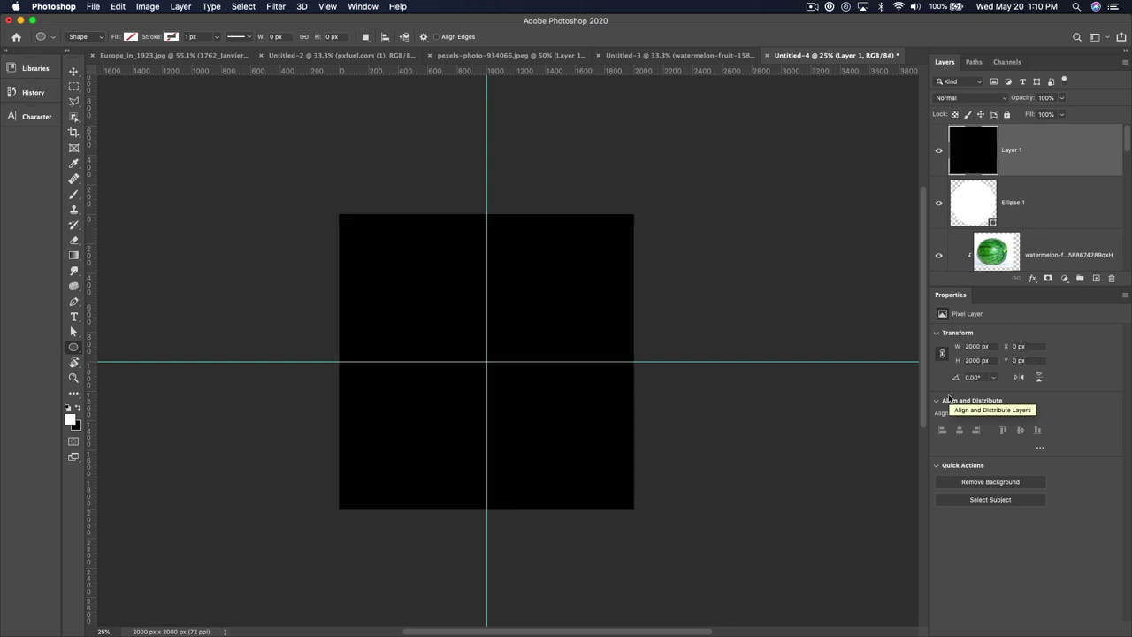
{"action": "left_click_drag", "start_coordinate": [1074, 175], "coordinate": [1034, 228]}
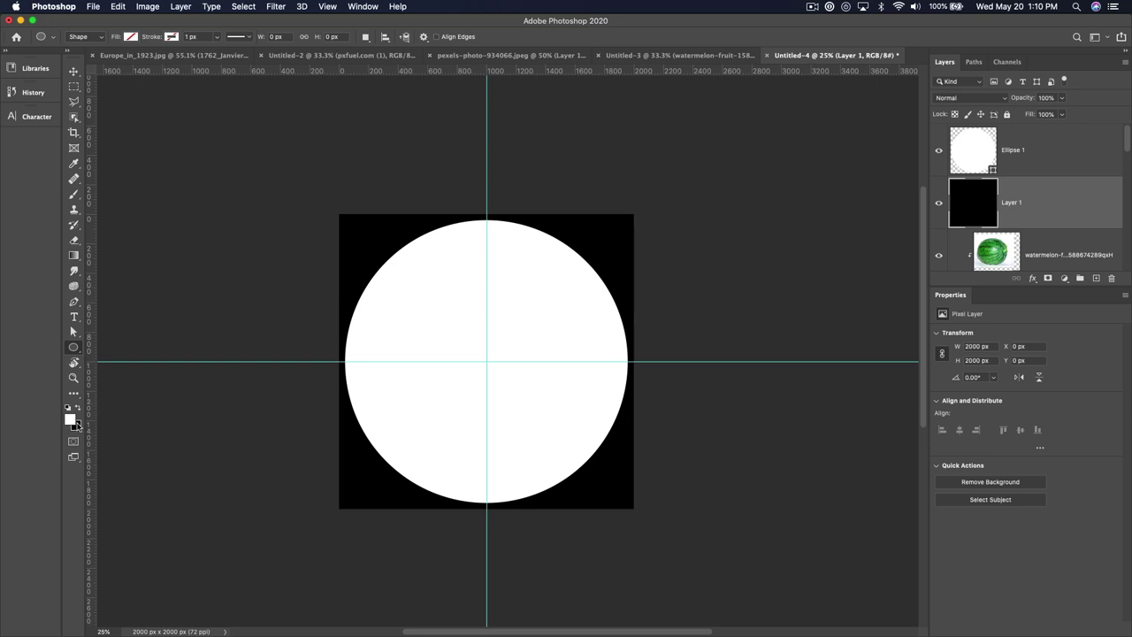
{"action": "left_click", "coordinate": [1045, 169], "text": "shift"}
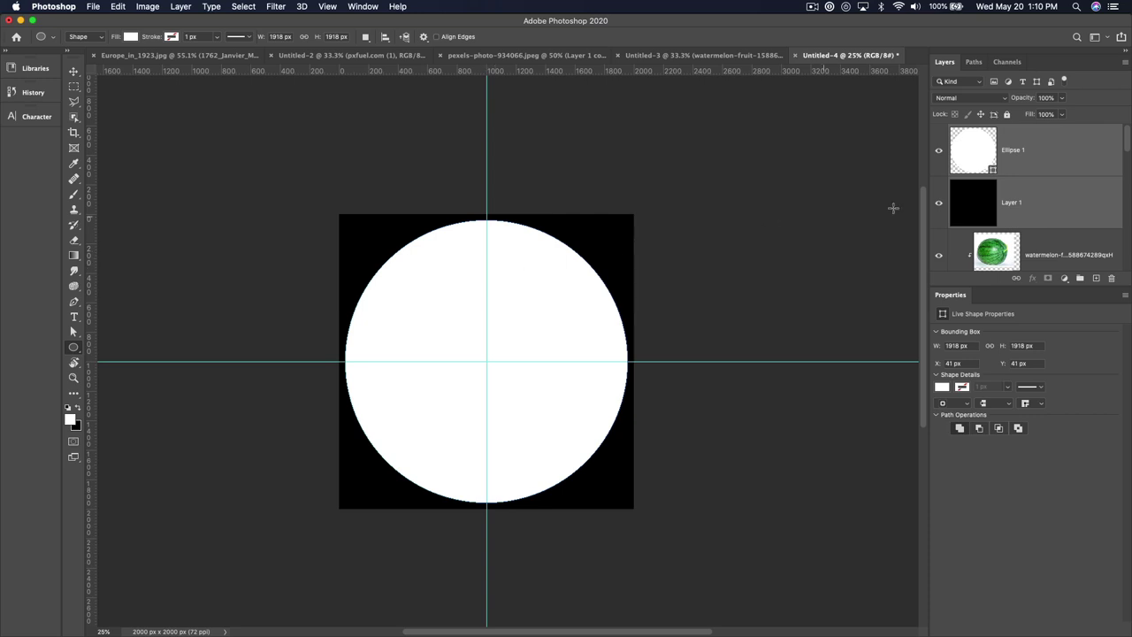
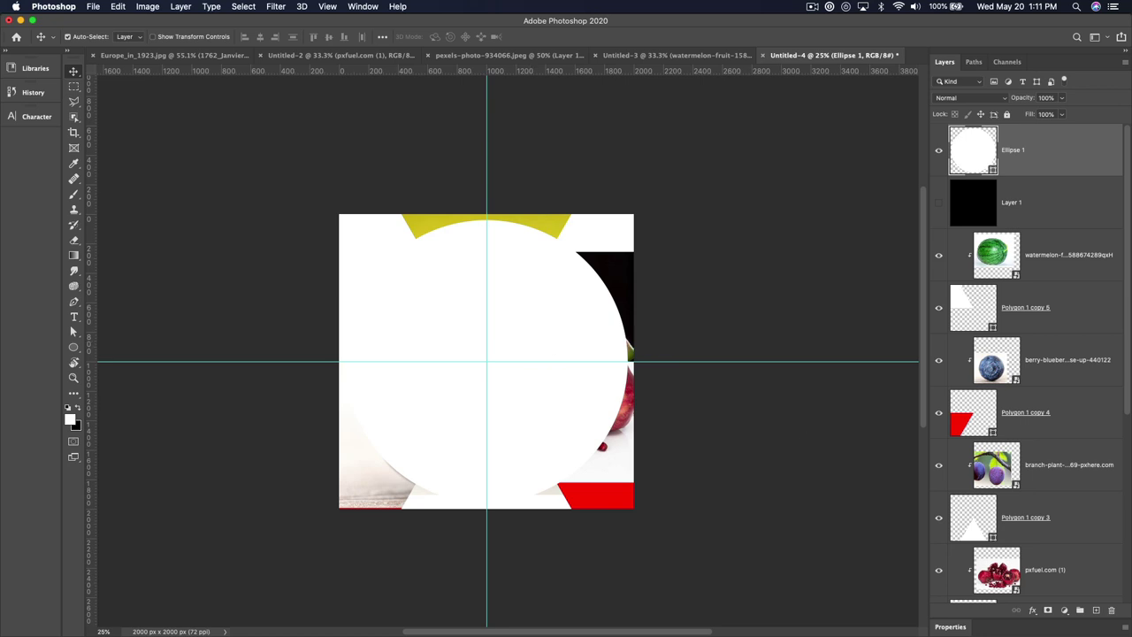
Step: Set the path operation of the Ellipse 1 shape to subtract, so that white covers only the area outside the circle
{"action": "left_click", "coordinate": [962, 626]}
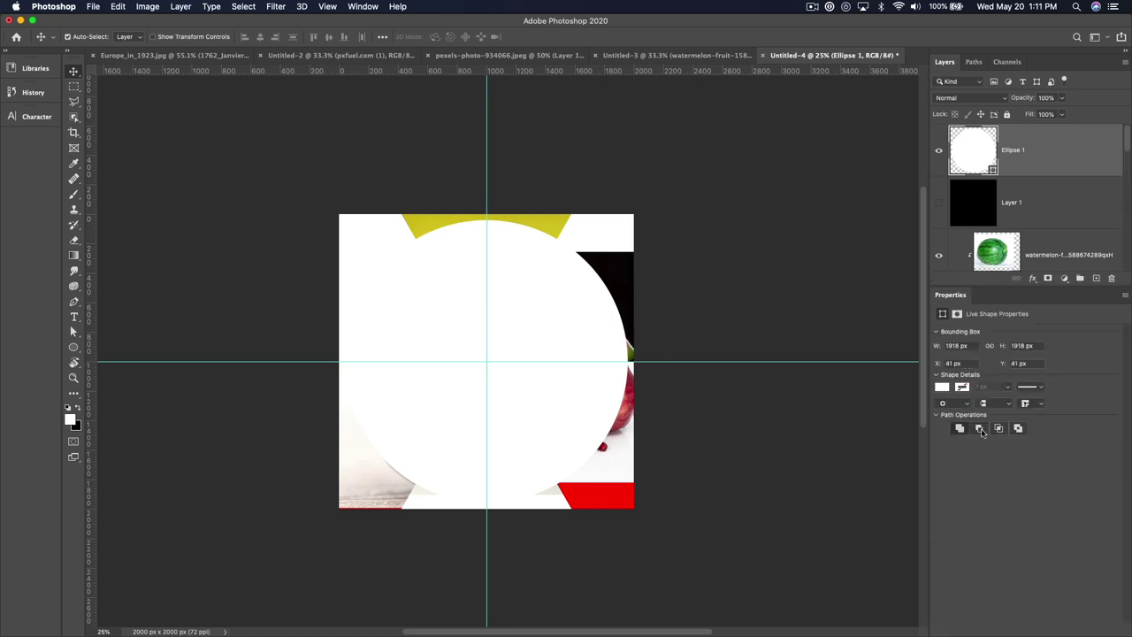
{"action": "left_click", "coordinate": [980, 429]}
{"action": "left_click", "coordinate": [959, 429]}
{"action": "left_click", "coordinate": [978, 429]}
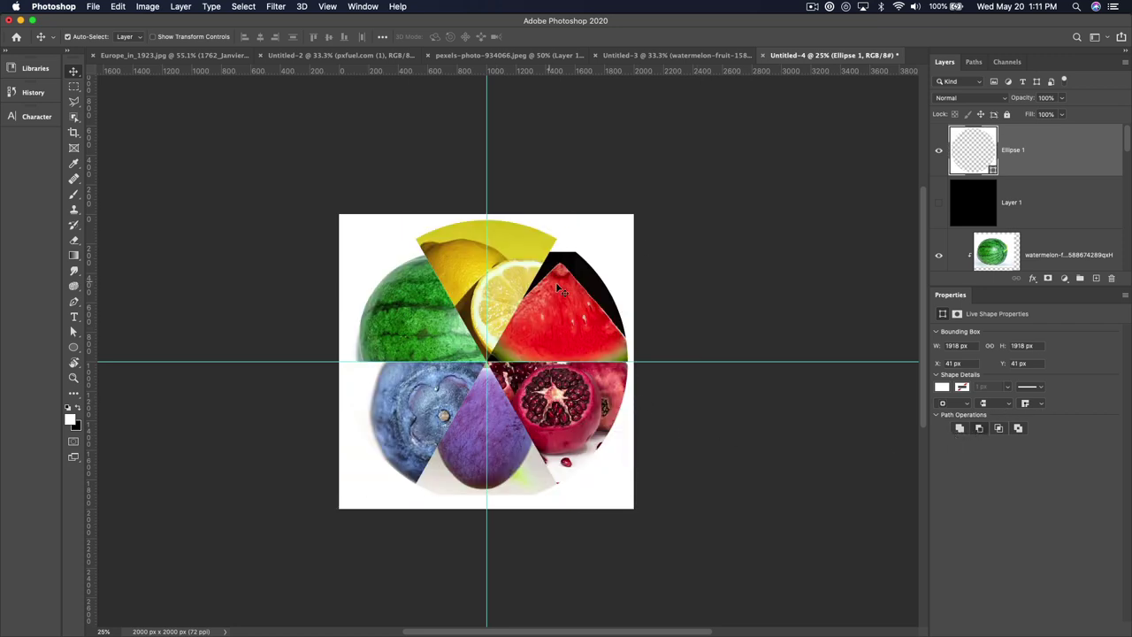
Step: Nudge the watermelon slice photo slightly upward inside its triangle and select the Ellipse 1 layer again
{"action": "left_click_drag", "start_coordinate": [559, 290], "coordinate": [556, 285]}
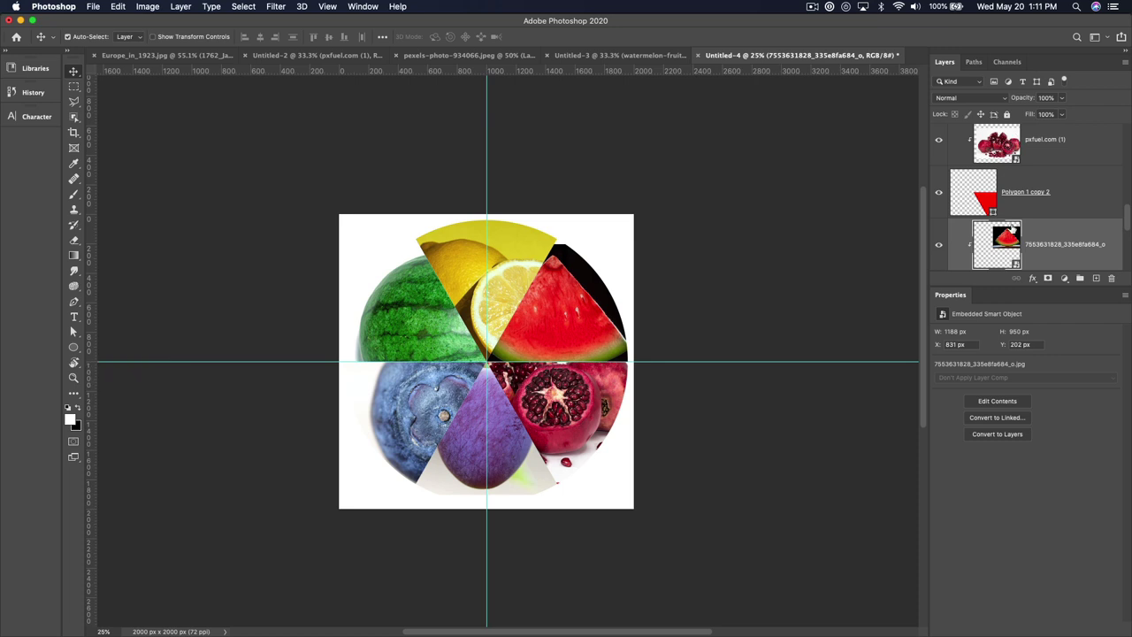
{"action": "scroll", "coordinate": [1004, 150], "scroll_direction": "up", "scroll_amount": 4}
{"action": "left_click", "coordinate": [991, 159]}
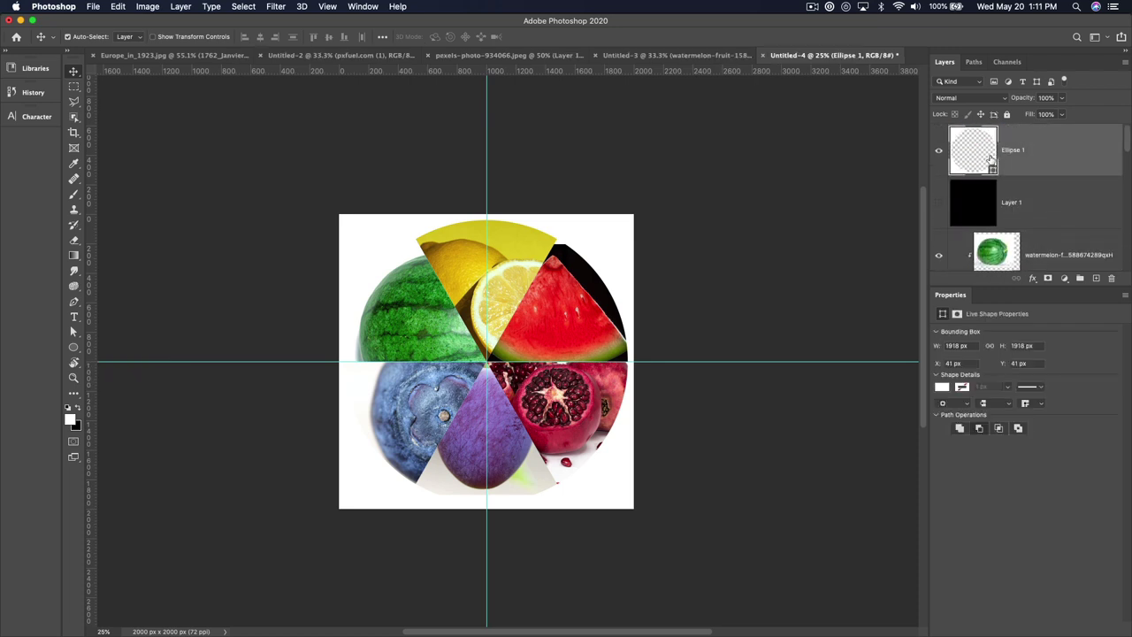
Step: Free Transform the watermelon slice photo: scale it to about 123% and rotate it to about -127° so the rind follows the circle's edge
{"action": "left_click", "coordinate": [980, 430]}
{"action": "left_click", "coordinate": [550, 331]}
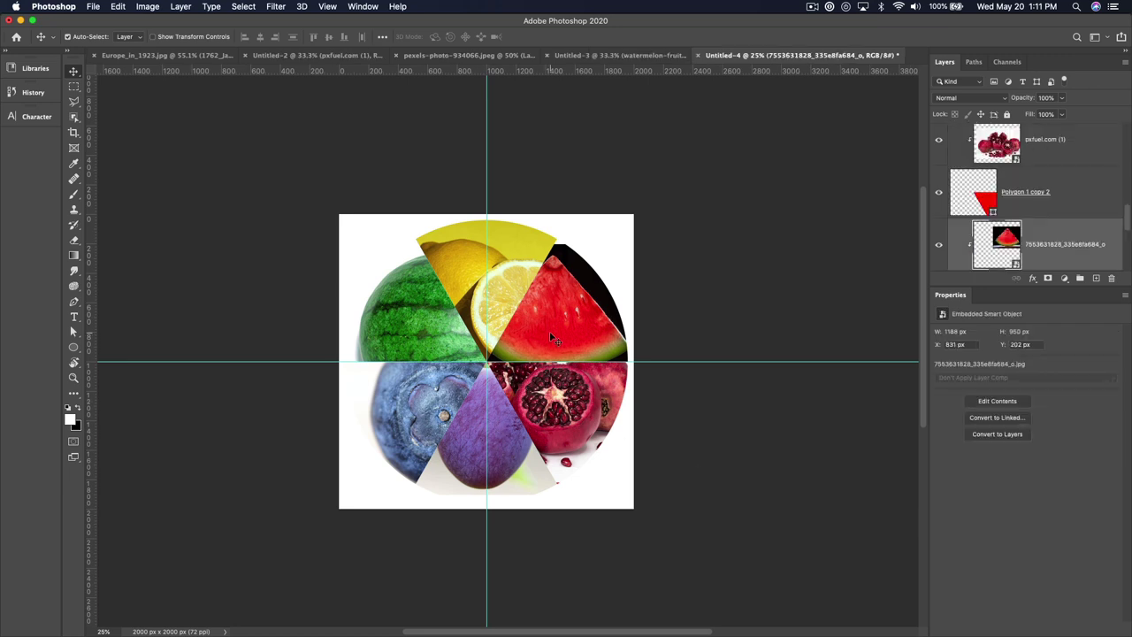
{"action": "scroll", "coordinate": [550, 331], "scroll_direction": "up", "scroll_amount": 3}
{"action": "key", "text": "super+t"}
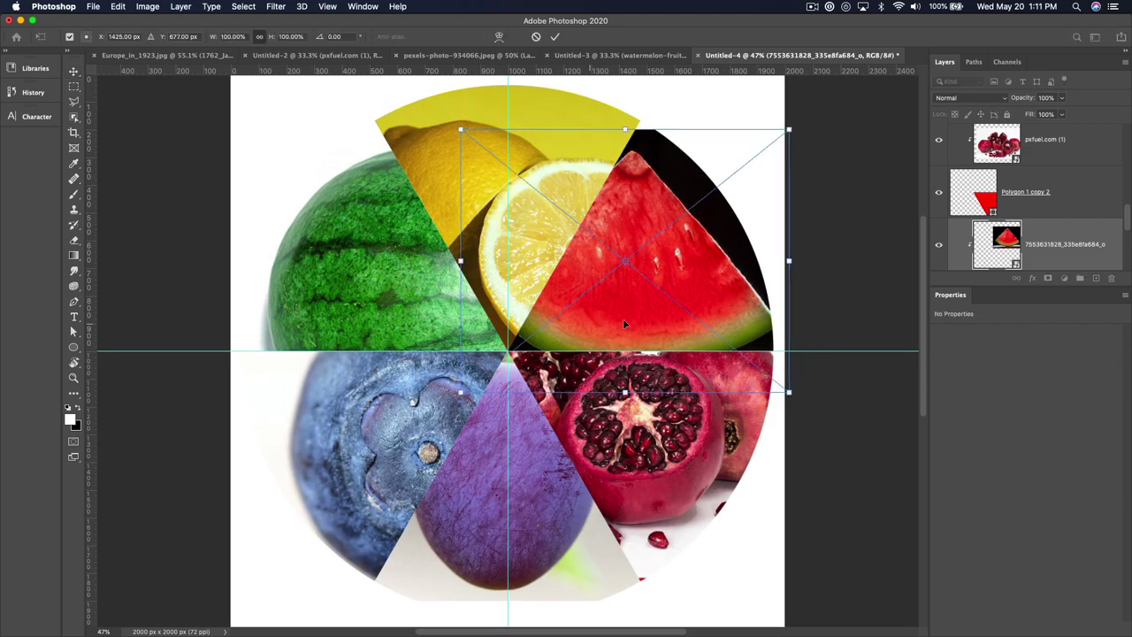
{"action": "left_click_drag", "start_coordinate": [797, 441], "coordinate": [575, 68]}
{"action": "left_click_drag", "start_coordinate": [546, 304], "coordinate": [509, 363]}
{"action": "left_click_drag", "start_coordinate": [798, 359], "coordinate": [866, 364]}
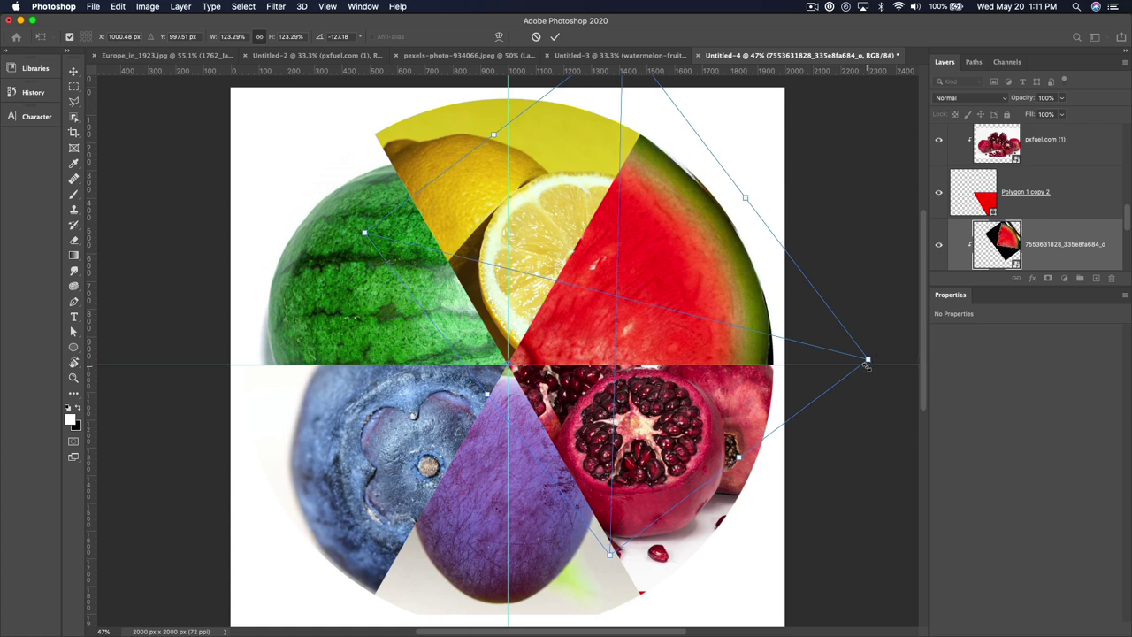
{"action": "key", "text": "Return"}
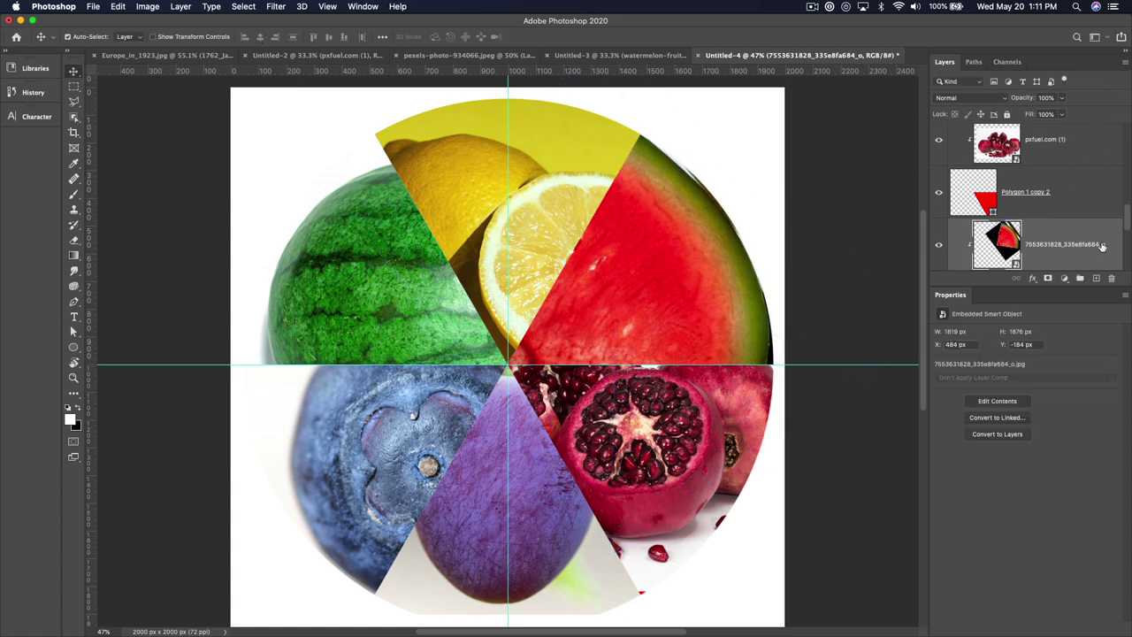
Step: Collapse the shape properties and scale the pomegranate photo to about 78% around the guides' intersection
{"action": "double_click", "coordinate": [963, 295]}
{"action": "left_click", "coordinate": [614, 453]}
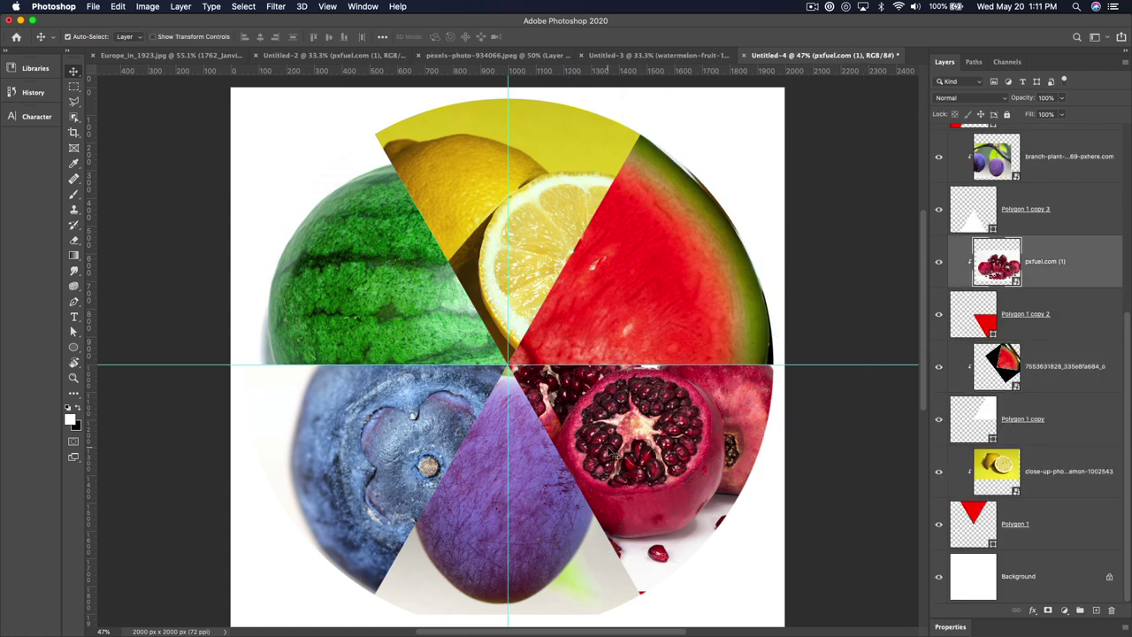
{"action": "key", "text": "ctrl+t"}
{"action": "left_click_drag", "start_coordinate": [613, 434], "coordinate": [508, 369]}
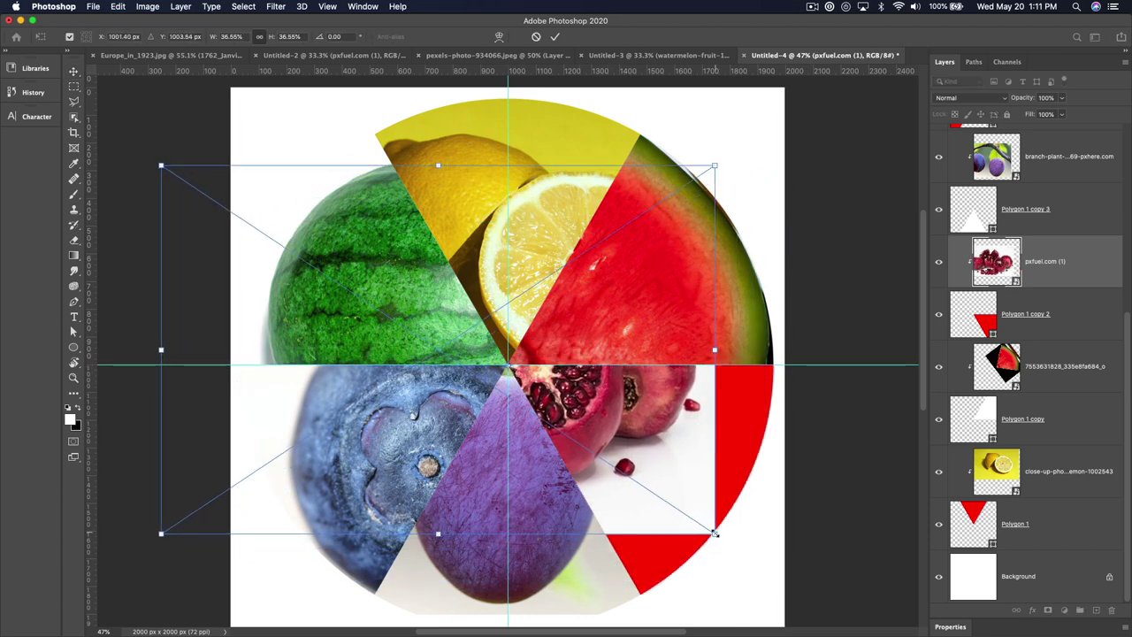
{"action": "left_click_drag", "start_coordinate": [715, 534], "coordinate": [872, 215]}
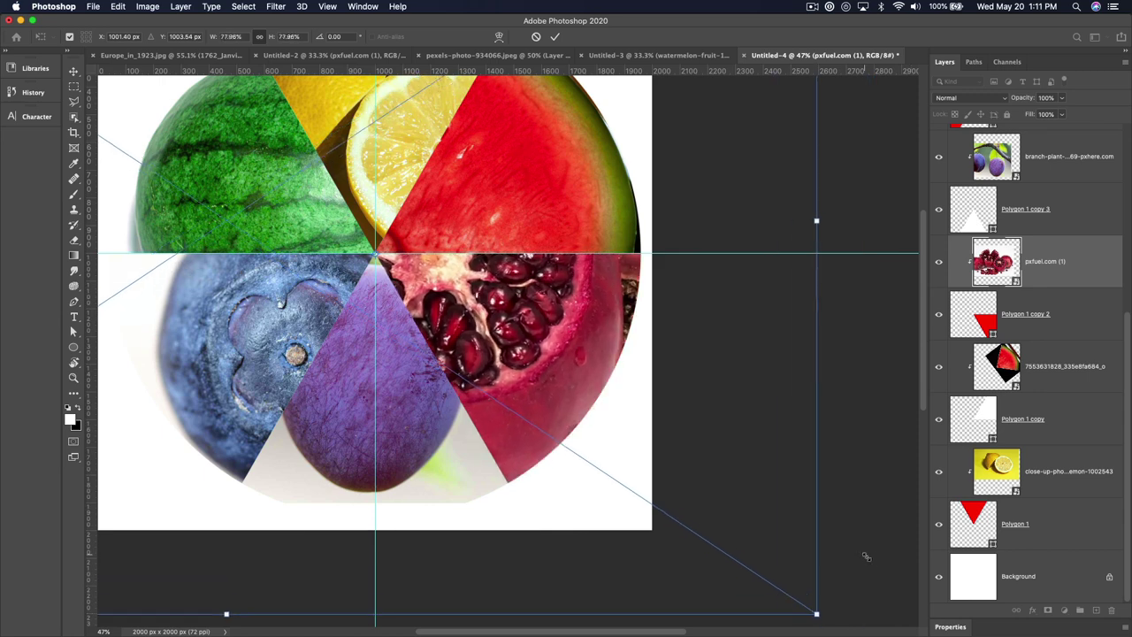
{"action": "mouse_move", "coordinate": [866, 557]}
{"action": "left_mouse_down"}
{"action": "mouse_move", "coordinate": [898, 537]}
{"action": "mouse_move", "coordinate": [867, 536]}
{"action": "mouse_move", "coordinate": [879, 547]}
{"action": "left_mouse_up"}
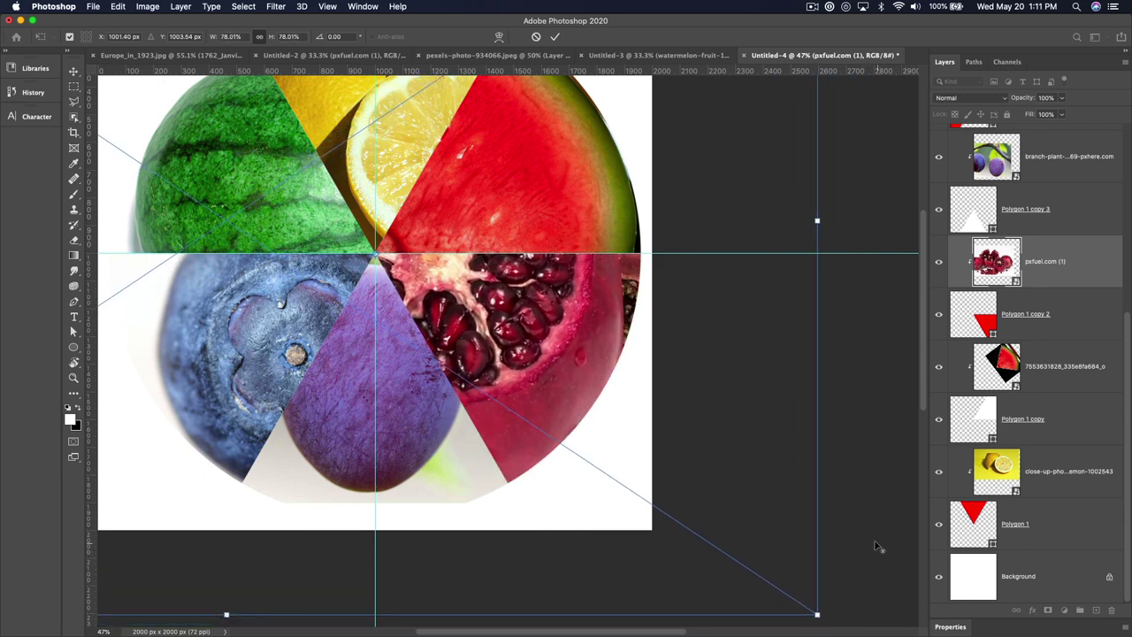
{"action": "key", "text": "Return"}
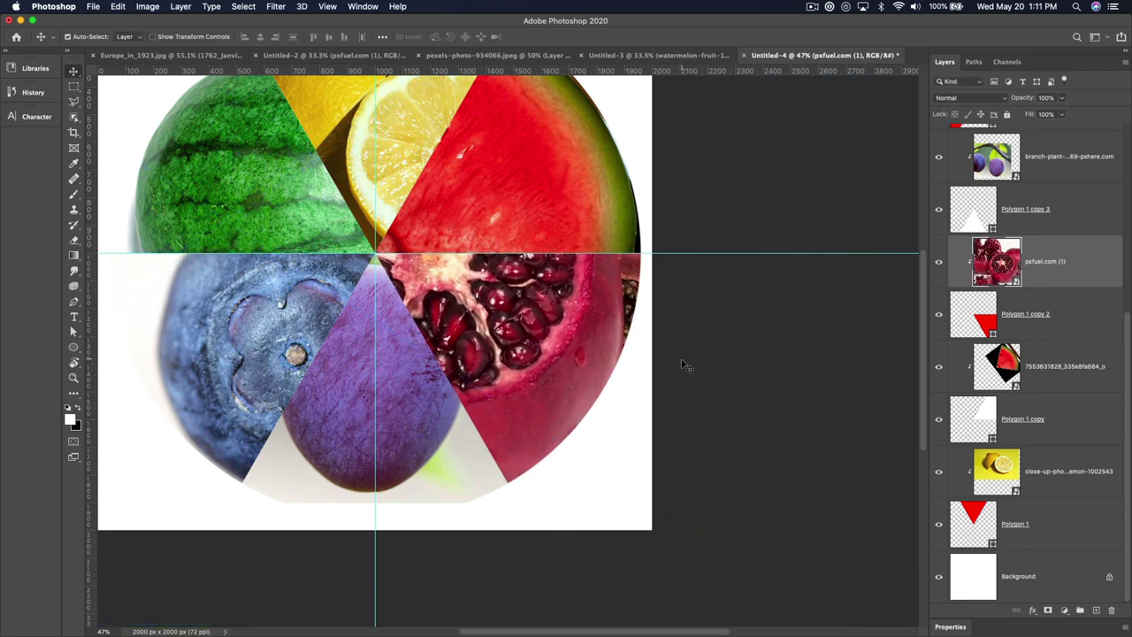
Step: Set the Ellipse 1 layer's opacity to 62% and lock the layer completely
{"action": "left_click", "coordinate": [633, 417]}
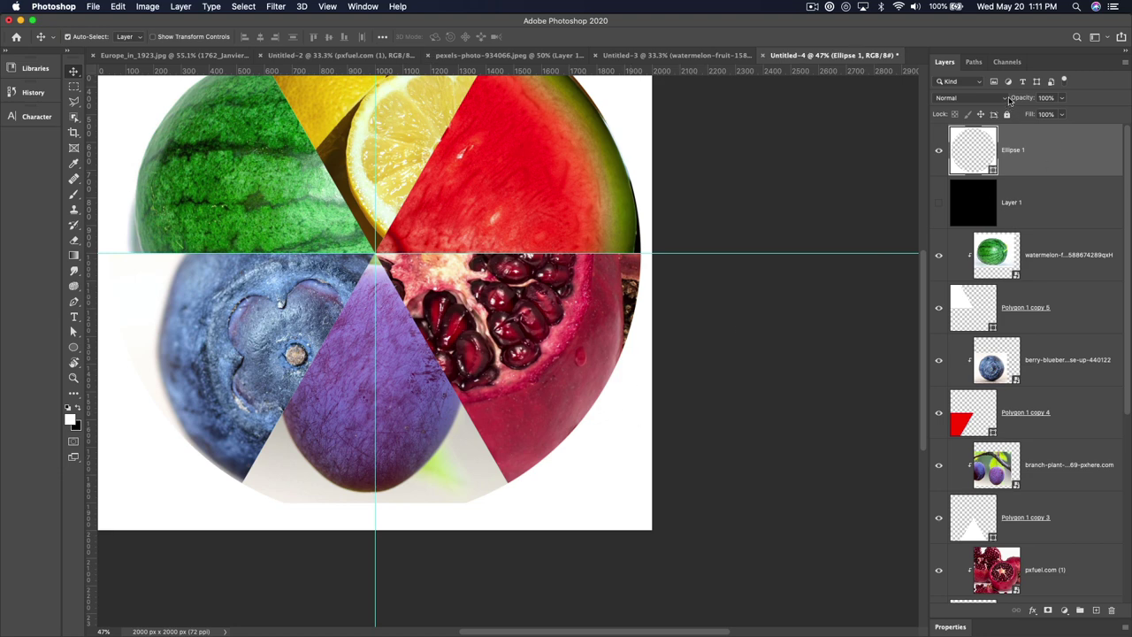
{"action": "left_click", "coordinate": [1061, 97]}
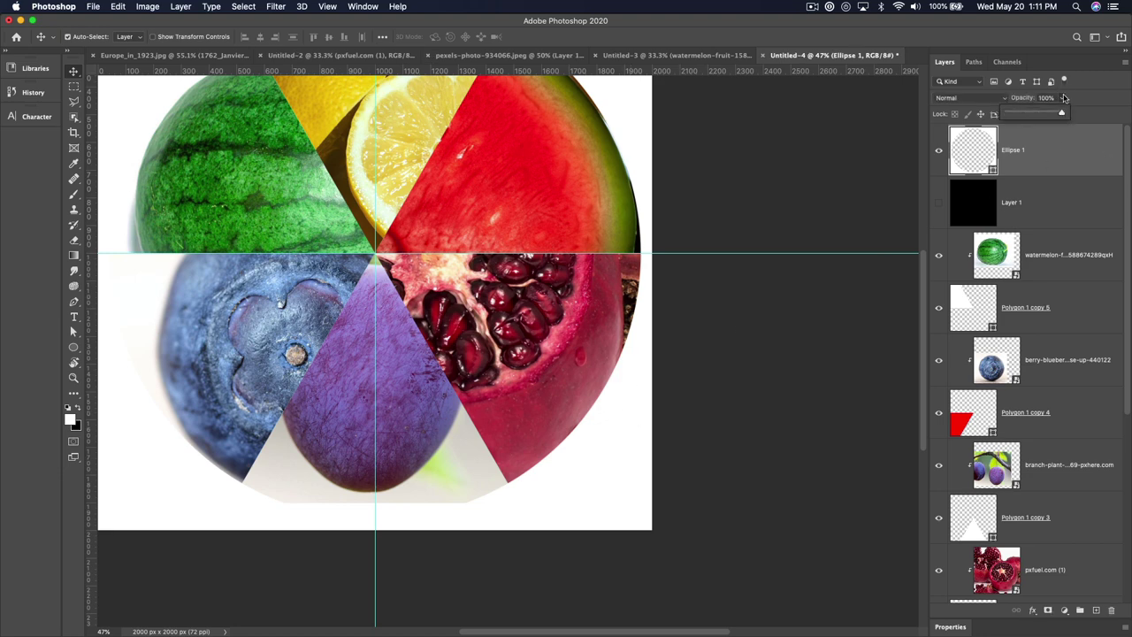
{"action": "left_click_drag", "start_coordinate": [1065, 113], "coordinate": [1042, 116]}
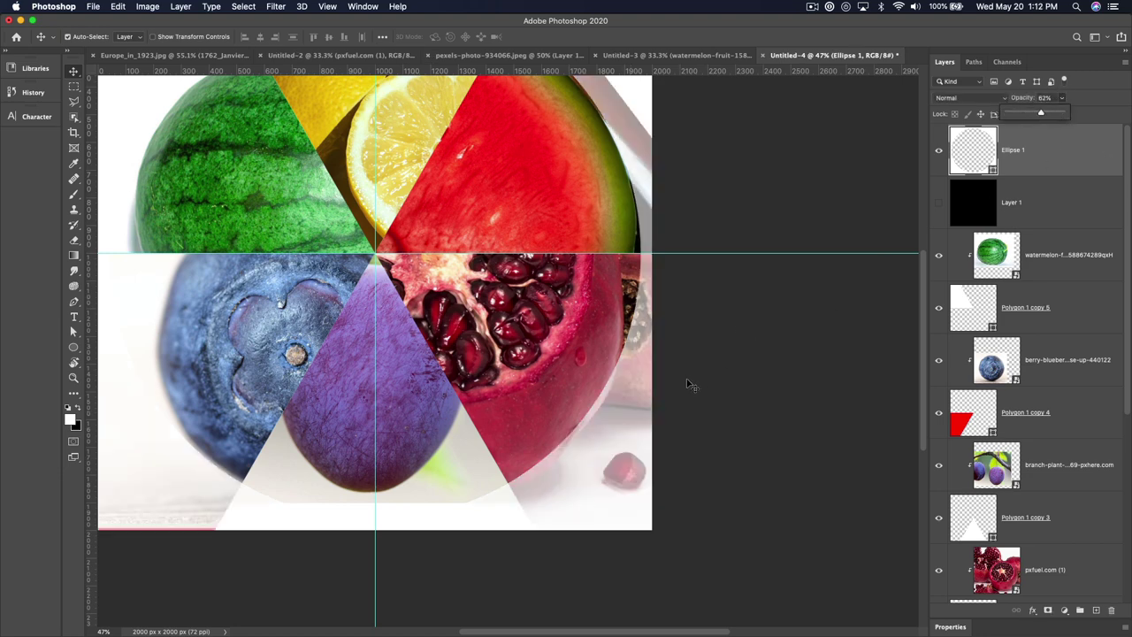
{"action": "left_click", "coordinate": [1006, 114]}
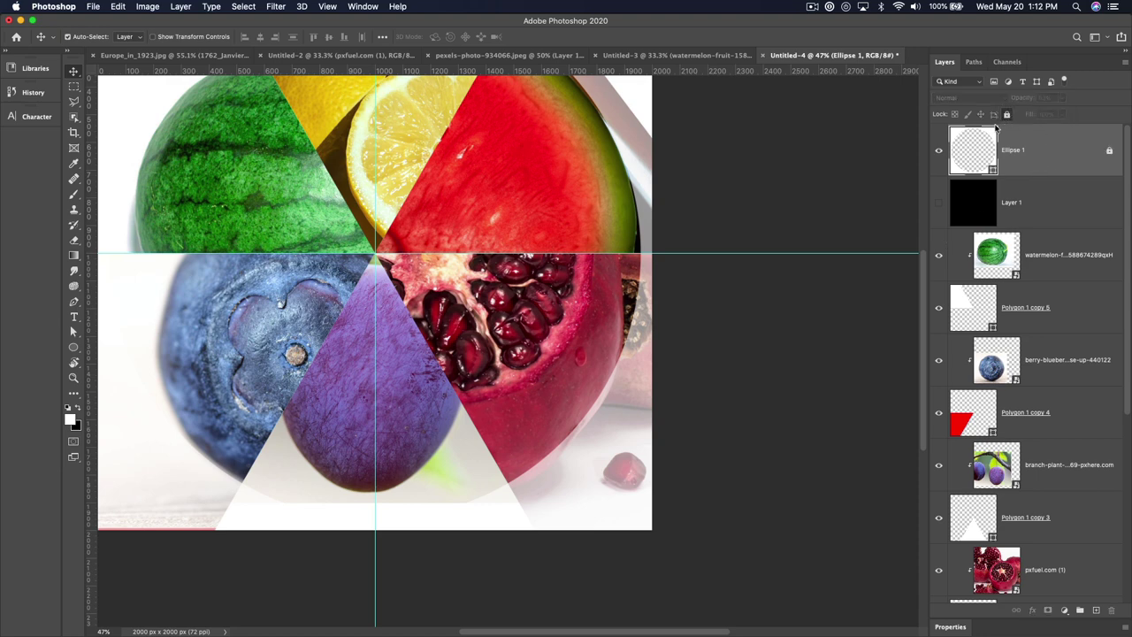
Step: Move the pomegranate photo toward the circle's edge, rotate it to about 9.9° and scale it to about 87% around the triangle's outer corner
{"action": "left_click_drag", "start_coordinate": [552, 339], "coordinate": [595, 327]}
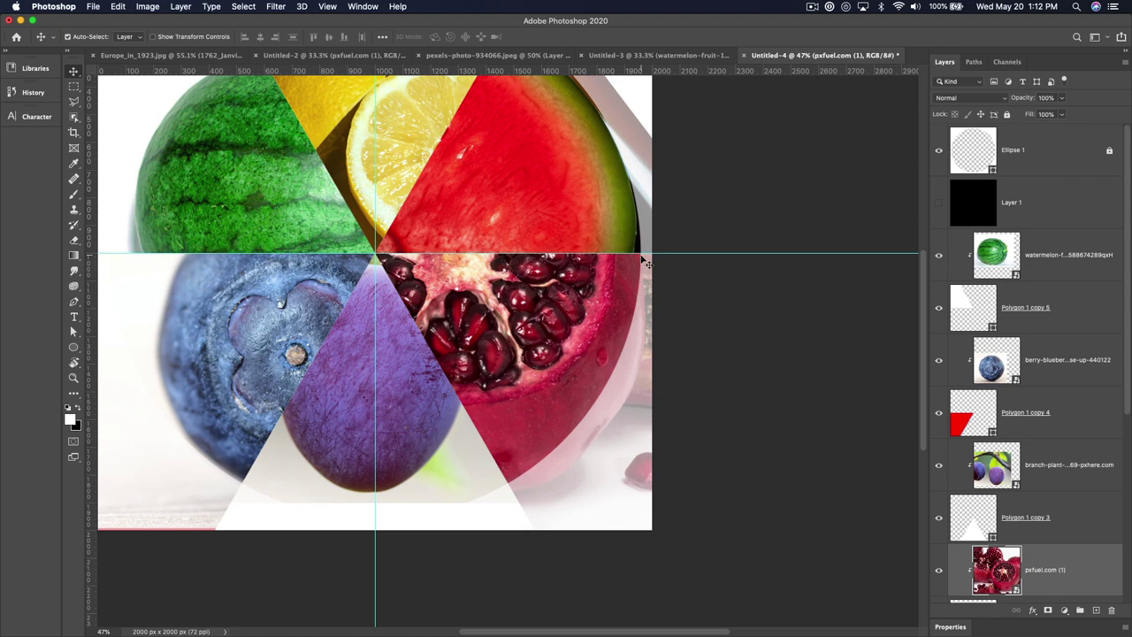
{"action": "key", "text": "super+t"}
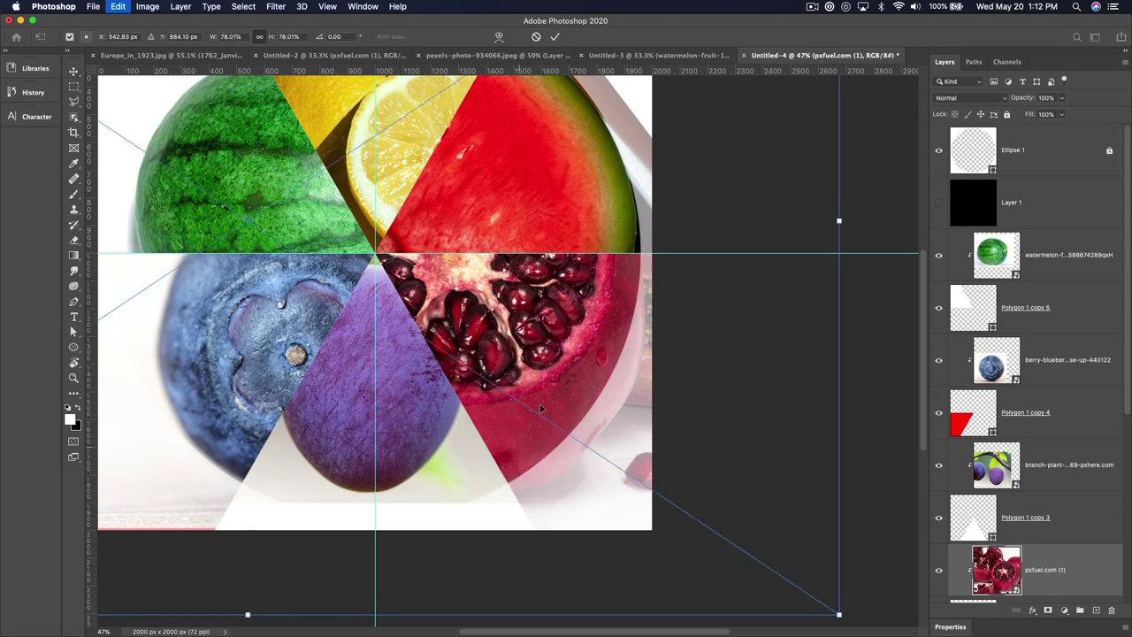
{"action": "left_click_drag", "start_coordinate": [574, 324], "coordinate": [643, 254]}
{"action": "mouse_move", "coordinate": [854, 354]}
{"action": "left_mouse_down"}
{"action": "mouse_move", "coordinate": [864, 349]}
{"action": "mouse_move", "coordinate": [851, 360]}
{"action": "left_mouse_up"}
{"action": "scroll", "coordinate": [851, 360], "scroll_direction": "down", "scroll_amount": 5}
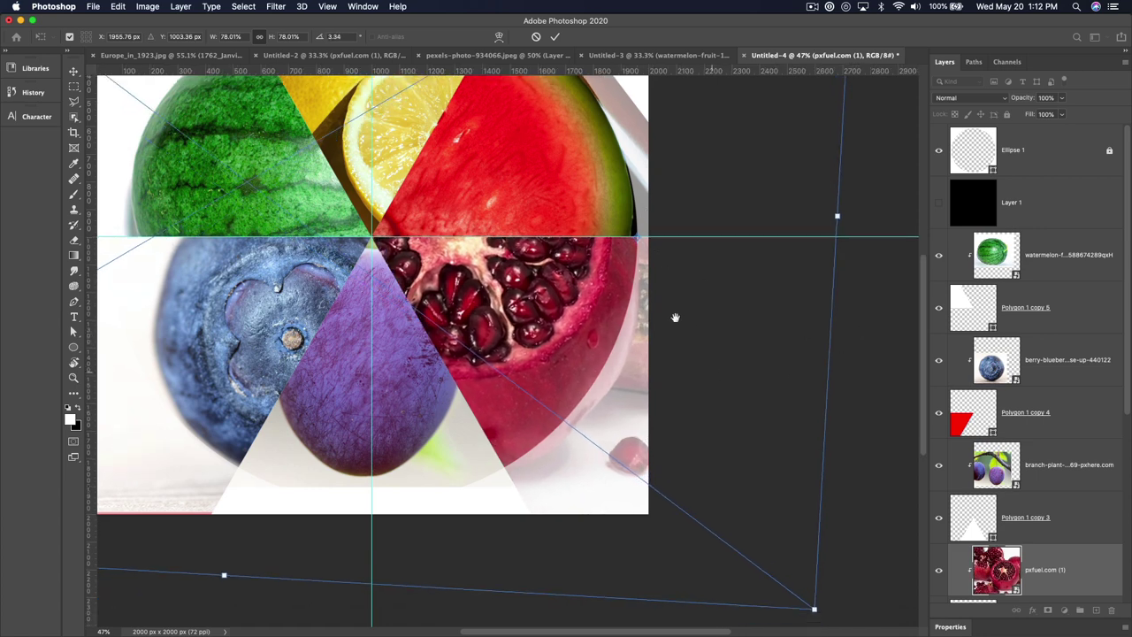
{"action": "mouse_move", "coordinate": [754, 501]}
{"action": "left_mouse_down"}
{"action": "mouse_move", "coordinate": [758, 518]}
{"action": "mouse_move", "coordinate": [752, 506]}
{"action": "mouse_move", "coordinate": [737, 512]}
{"action": "left_mouse_up"}
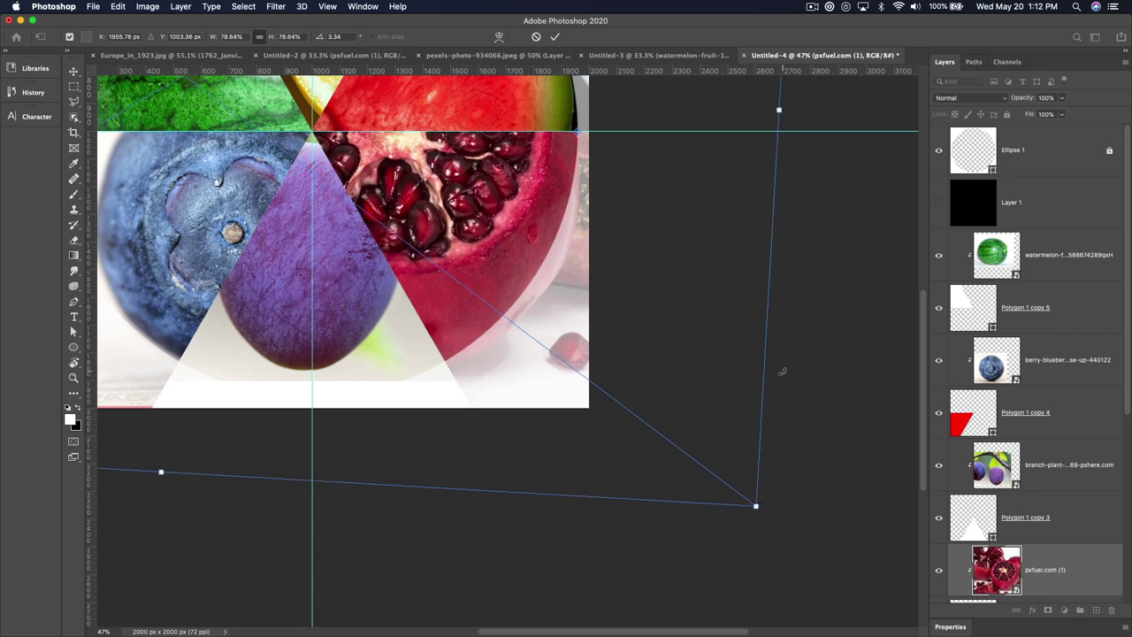
{"action": "left_click_drag", "start_coordinate": [784, 372], "coordinate": [757, 394]}
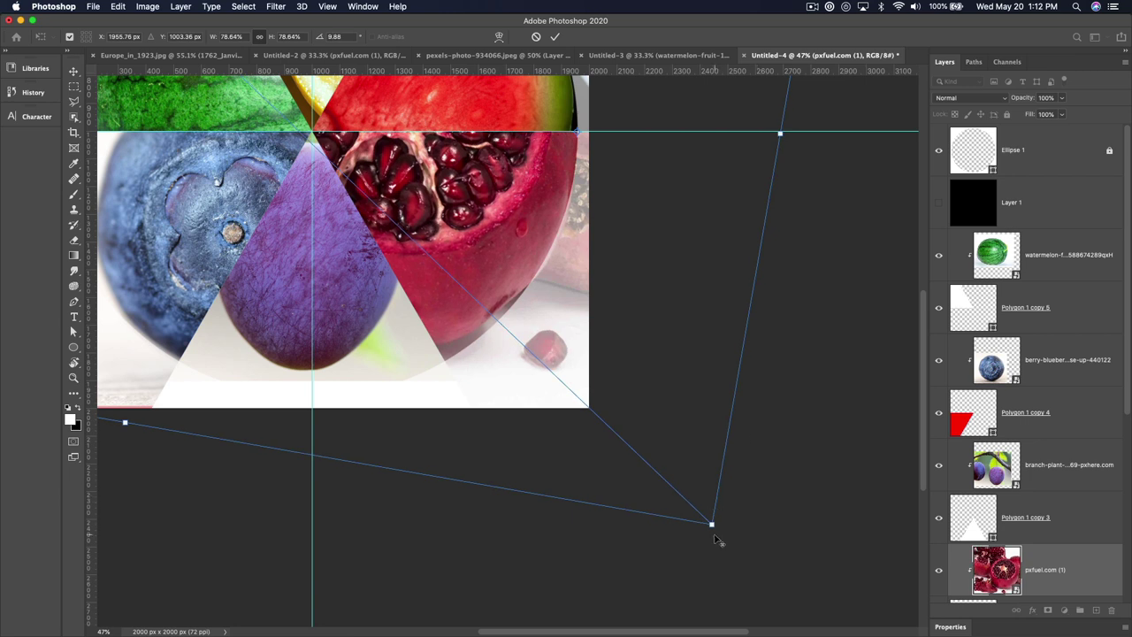
{"action": "left_click_drag", "start_coordinate": [711, 525], "coordinate": [726, 567]}
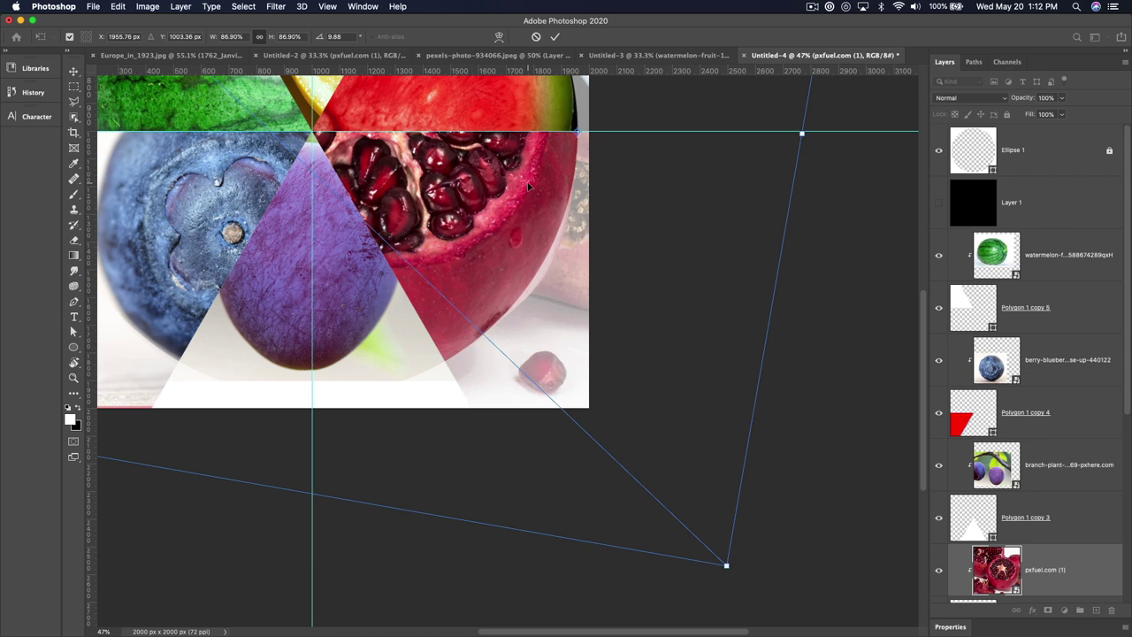
{"action": "key", "text": "Return"}
Step: Rotate the plum photo to about 92° and move it so the plum's lower edge meets the plum triangle's outer corner
{"action": "scroll", "coordinate": [522, 159], "scroll_direction": "left", "scroll_amount": 5}
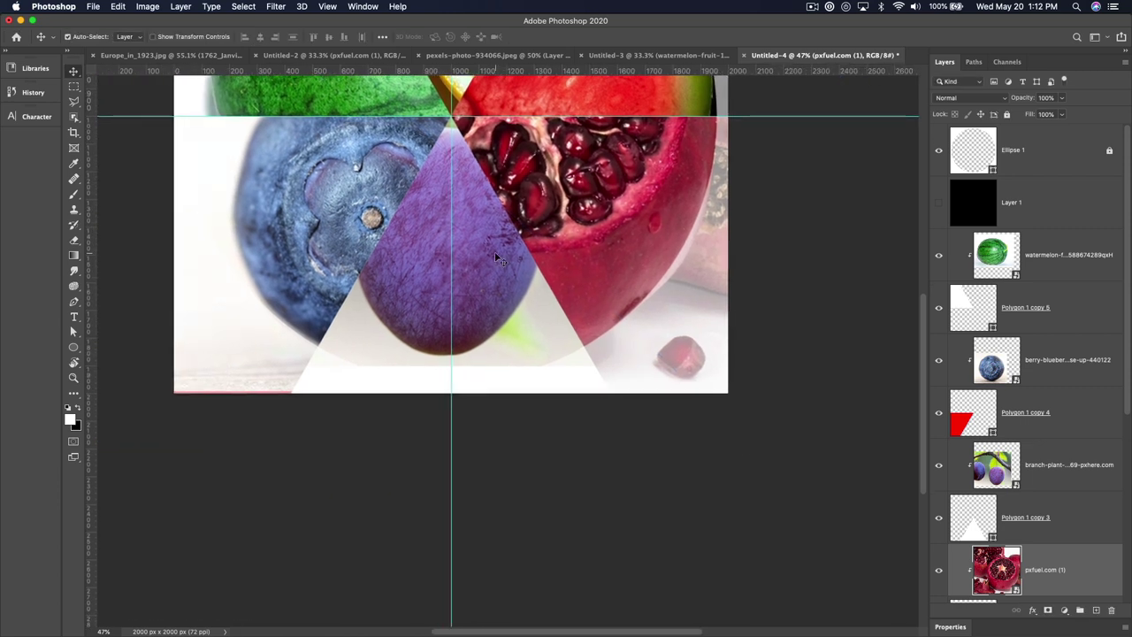
{"action": "mouse_move", "coordinate": [499, 261]}
{"action": "left_mouse_down"}
{"action": "mouse_move", "coordinate": [498, 245]}
{"action": "mouse_move", "coordinate": [484, 258]}
{"action": "left_mouse_up"}
{"action": "key", "text": "ctrl+t"}
{"action": "left_click_drag", "start_coordinate": [168, 416], "coordinate": [106, 292]}
{"action": "left_click_drag", "start_coordinate": [449, 265], "coordinate": [626, 229]}
{"action": "left_click_drag", "start_coordinate": [768, 449], "coordinate": [569, 455]}
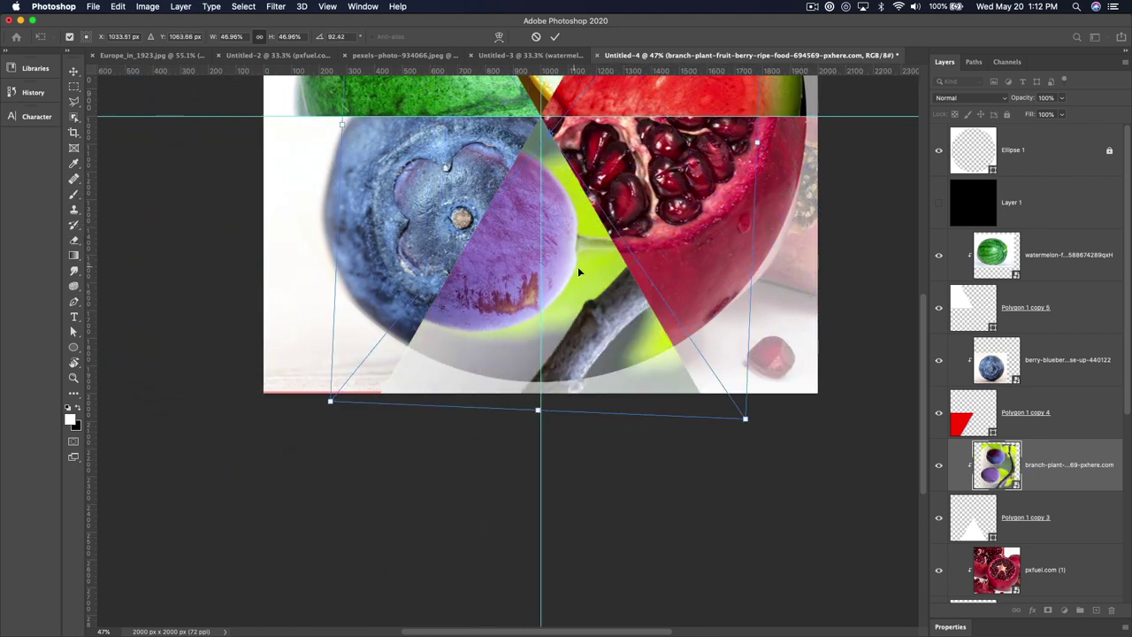
{"action": "left_click_drag", "start_coordinate": [578, 266], "coordinate": [673, 312]}
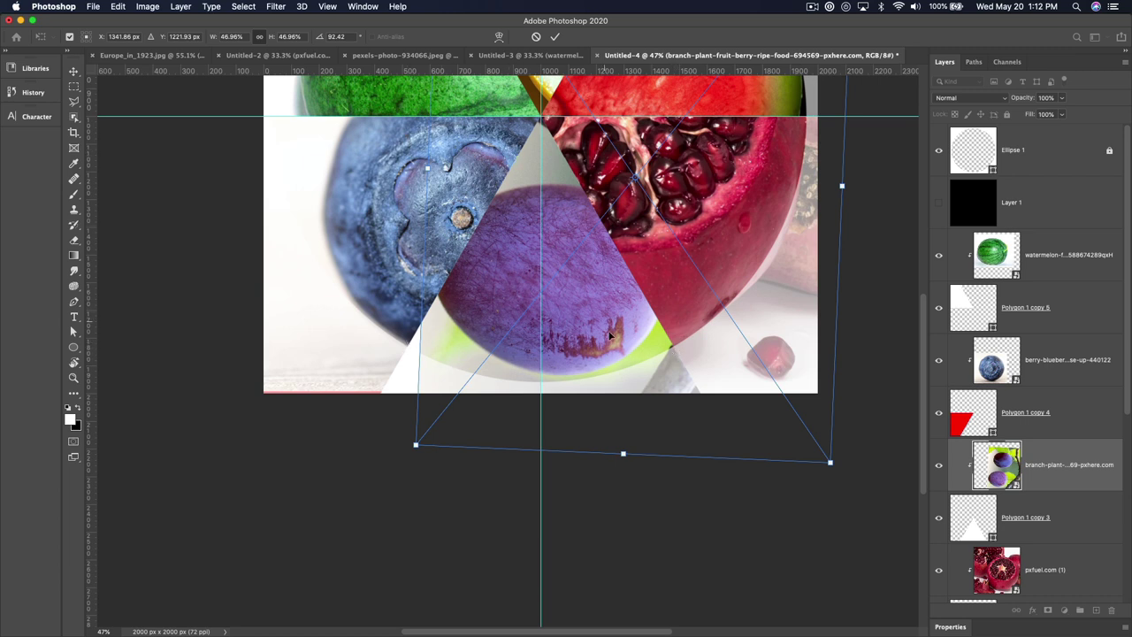
{"action": "left_click_drag", "start_coordinate": [610, 334], "coordinate": [657, 324]}
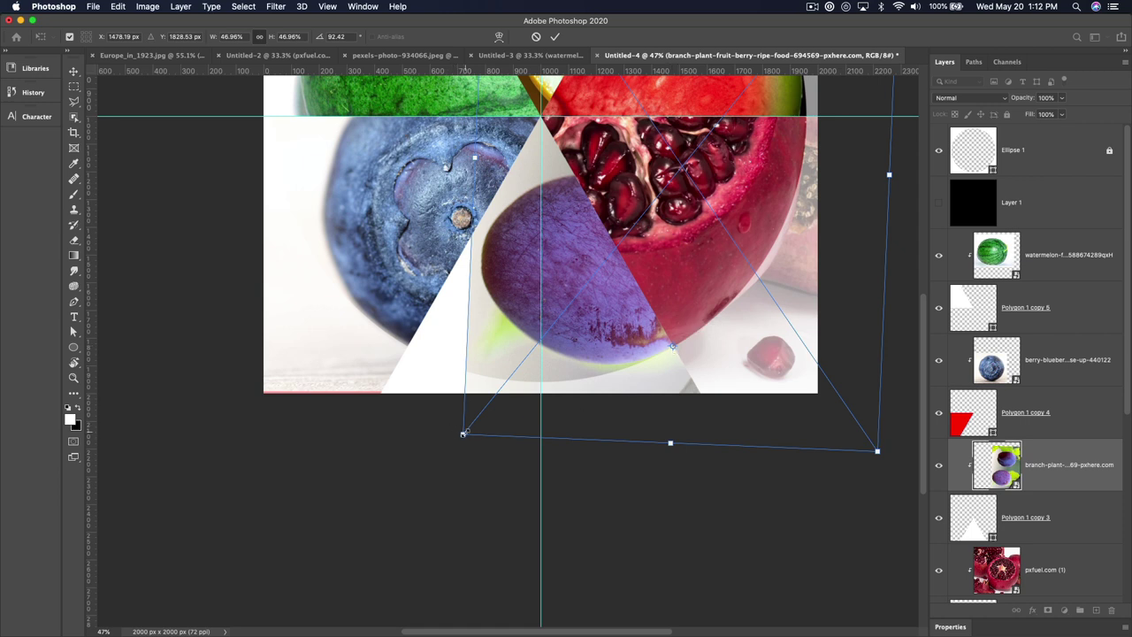
Step: Enlarge the plum photo to about 84% and rotate it to about 88° so the plum fills its triangle up to the circle
{"action": "left_click_drag", "start_coordinate": [463, 434], "coordinate": [301, 503]}
{"action": "left_click_drag", "start_coordinate": [222, 430], "coordinate": [198, 462]}
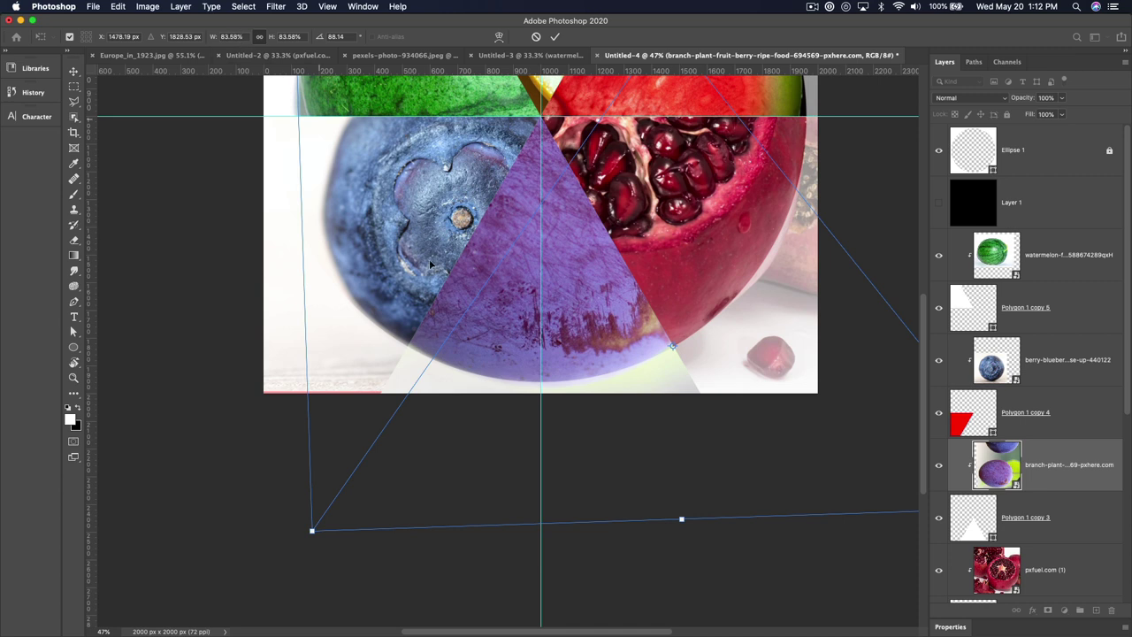
{"action": "left_click_drag", "start_coordinate": [316, 528], "coordinate": [310, 530]}
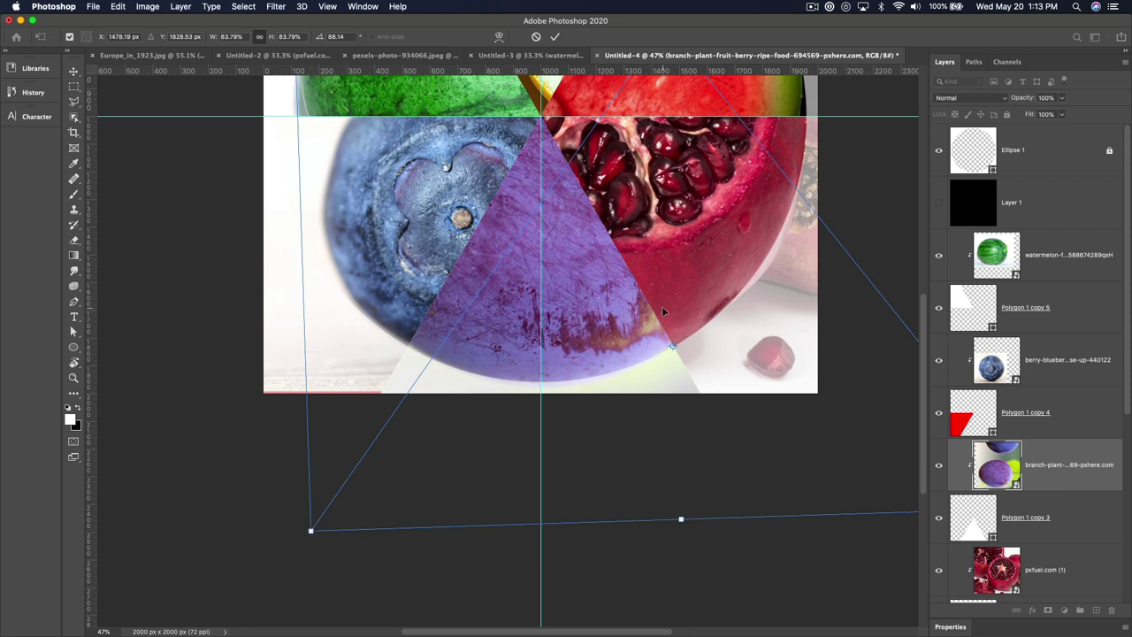
{"action": "left_click_drag", "start_coordinate": [654, 321], "coordinate": [657, 320]}
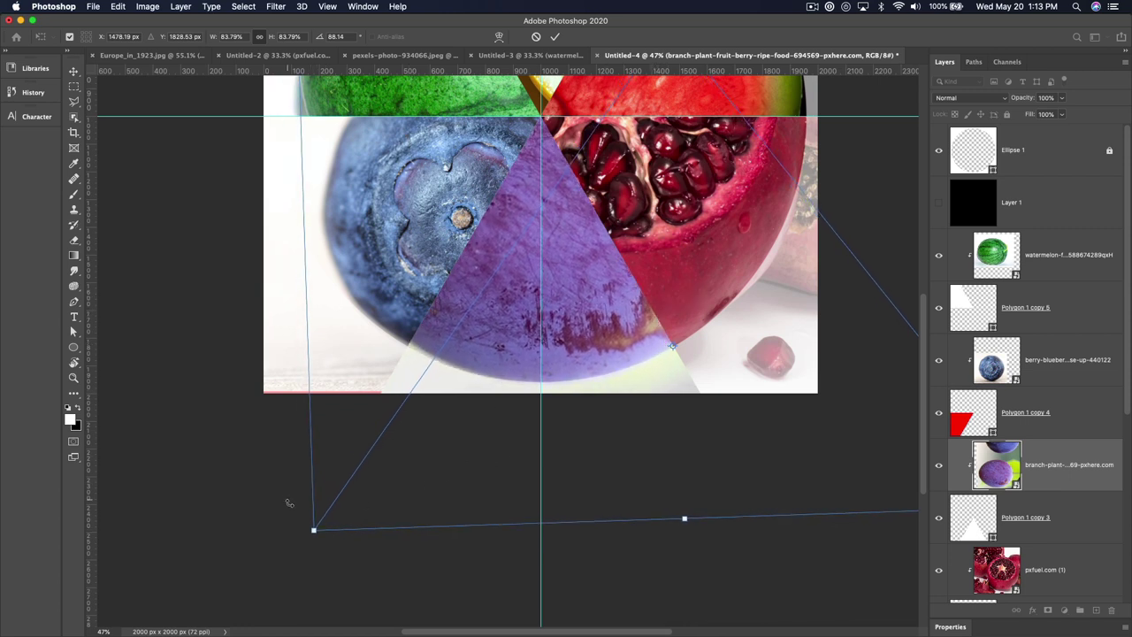
{"action": "left_click_drag", "start_coordinate": [313, 531], "coordinate": [305, 533]}
{"action": "key", "text": "Return"}
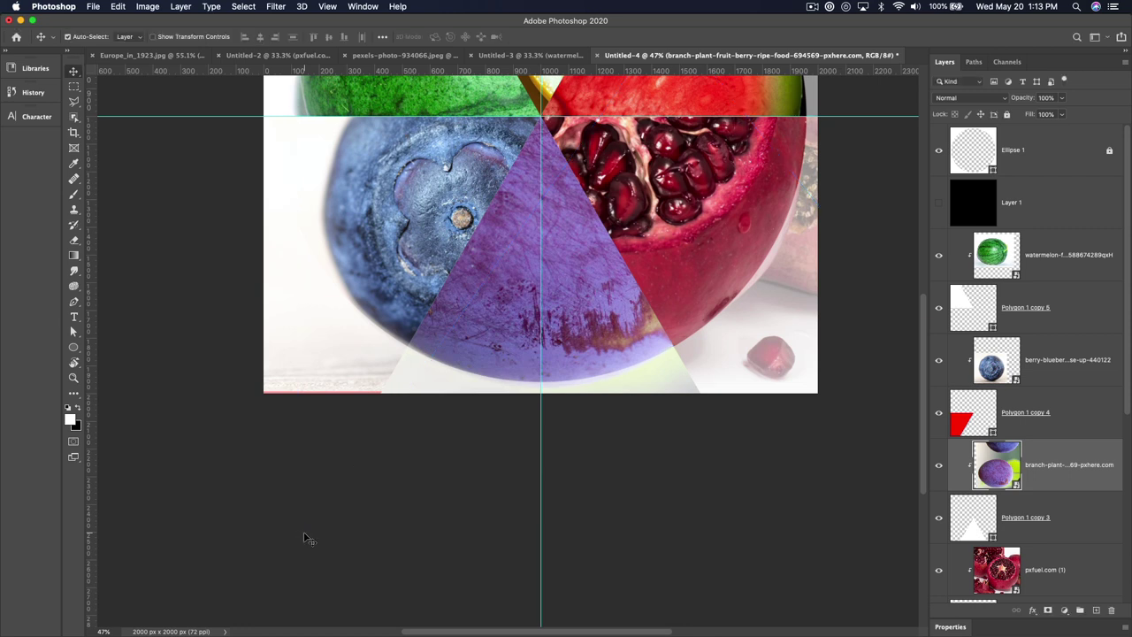
Step: Move the blueberry photo up and right so the berry's centre sits near the guides' intersection, and nudge it into place
{"action": "left_click_drag", "start_coordinate": [432, 307], "coordinate": [496, 220]}
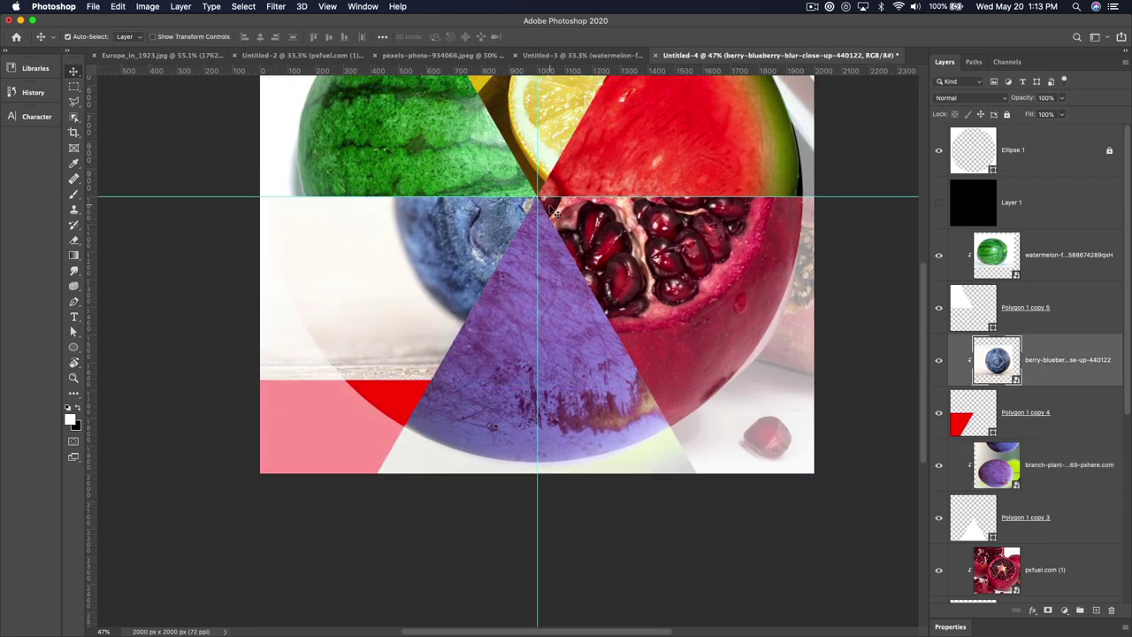
{"action": "key", "text": "Up"}
{"action": "key", "text": "Up"}
{"action": "key", "text": "Up"}
{"action": "key", "text": "Up"}
{"action": "key", "text": "Up"}
{"action": "key", "text": "Up"}
{"action": "key", "text": "Up"}
{"action": "key", "text": "Up"}
{"action": "key", "text": "Right"}
{"action": "key", "text": "Right"}
{"action": "key", "text": "Right"}
{"action": "key", "text": "Right"}
{"action": "key", "text": "Right"}
{"action": "key", "text": "Right"}
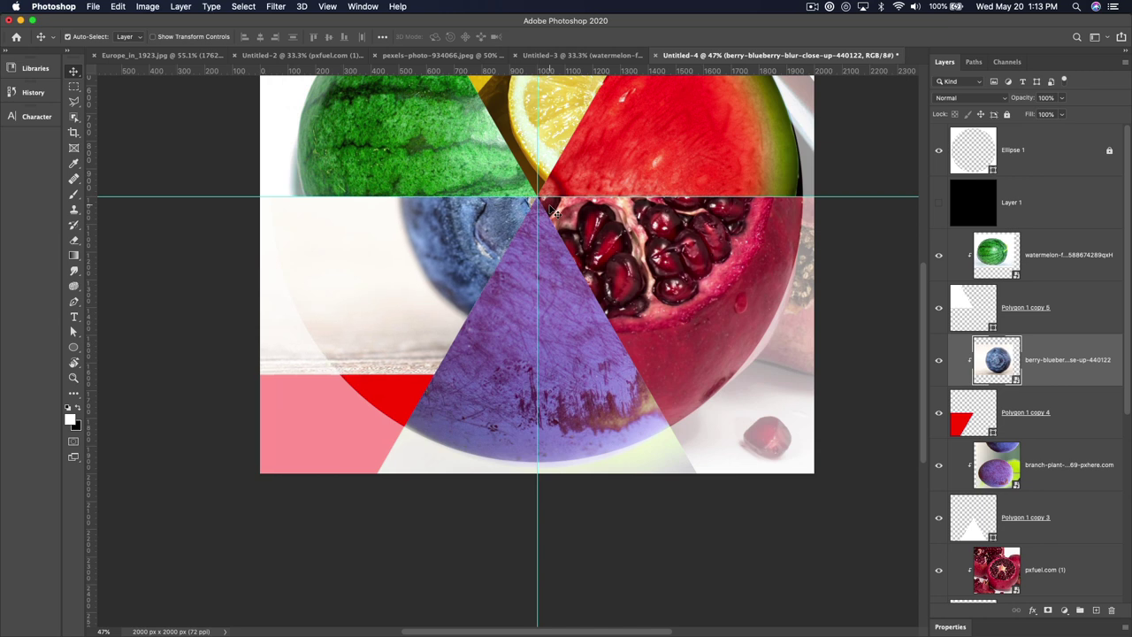
Step: Scale the blueberry photo to about 62% around the guides' intersection so the berry fills its triangle out to the circle
{"action": "key", "text": "super+t"}
{"action": "left_click_drag", "start_coordinate": [500, 214], "coordinate": [537, 203]}
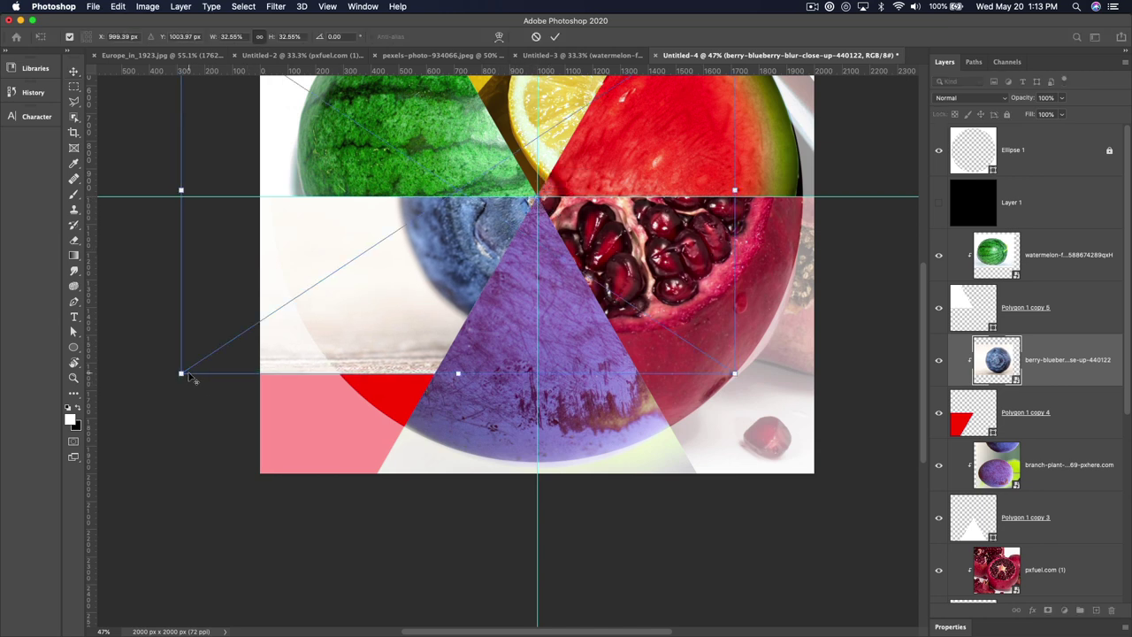
{"action": "left_click_drag", "start_coordinate": [182, 373], "coordinate": [115, 461]}
{"action": "left_click_drag", "start_coordinate": [89, 498], "coordinate": [152, 480]}
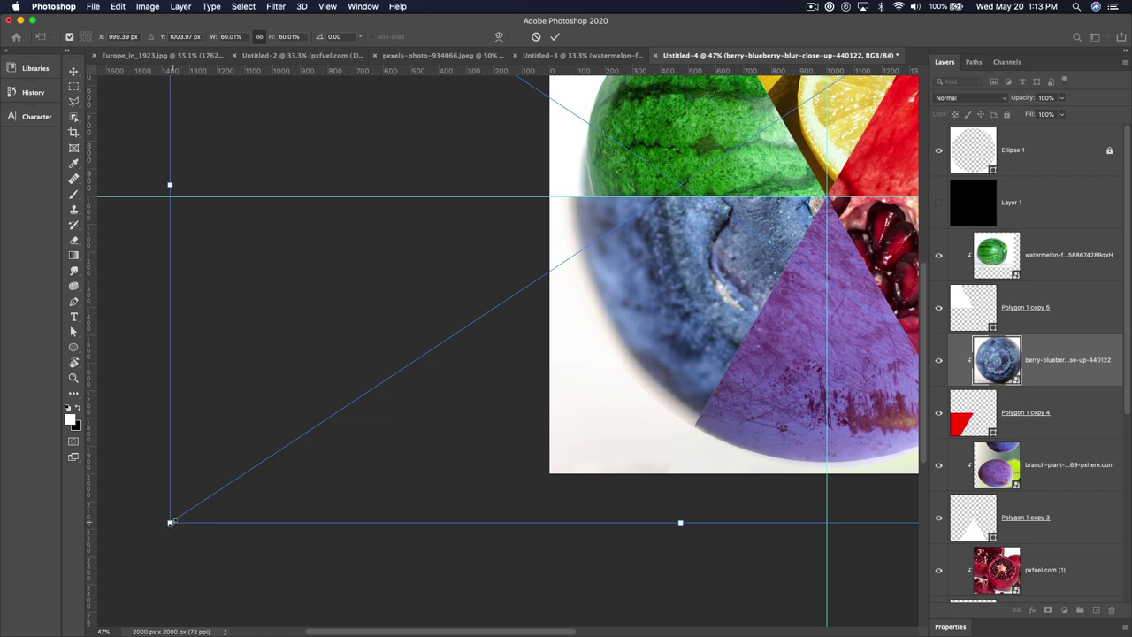
{"action": "left_click_drag", "start_coordinate": [170, 522], "coordinate": [149, 533]}
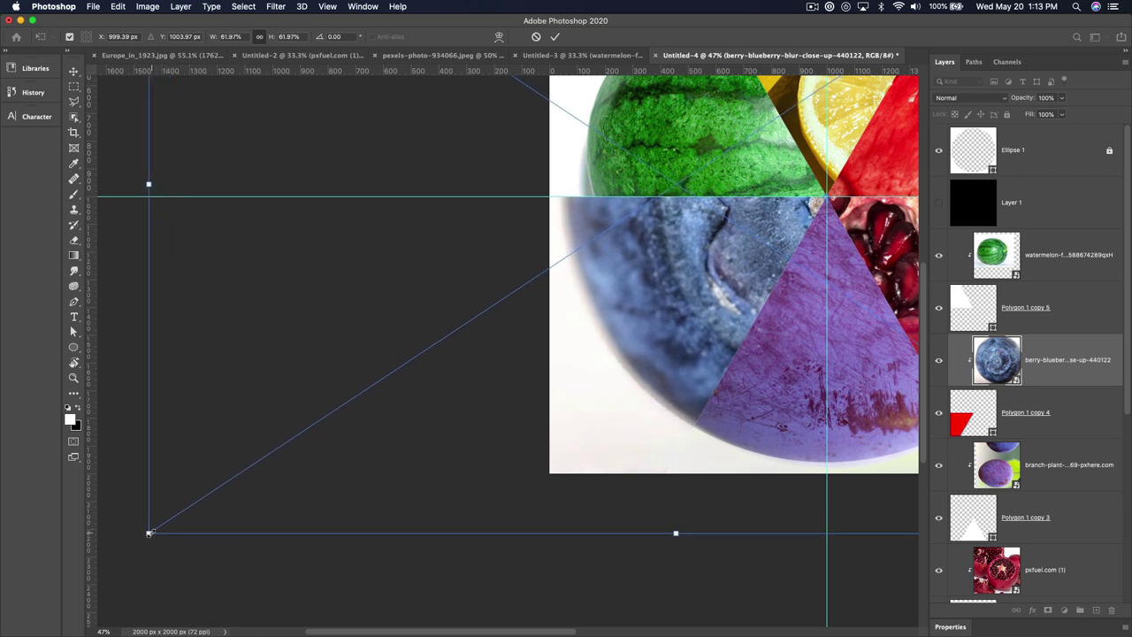
{"action": "left_click_drag", "start_coordinate": [149, 532], "coordinate": [142, 536]}
{"action": "key", "text": "Return"}
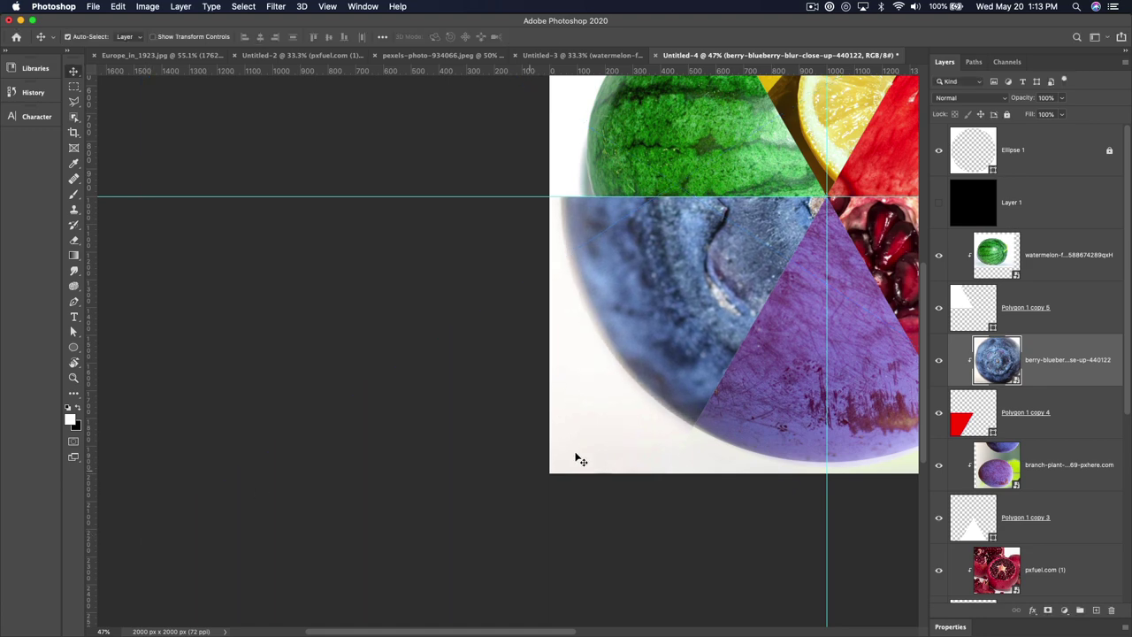
Step: Scale the whole-watermelon photo to about 105% around the guides' intersection
{"action": "scroll", "coordinate": [558, 425], "scroll_direction": "up", "scroll_amount": 5}
{"action": "scroll", "coordinate": [559, 425], "scroll_direction": "right", "scroll_amount": 5}
{"action": "left_click", "coordinate": [562, 264]}
{"action": "key", "text": "super+t"}
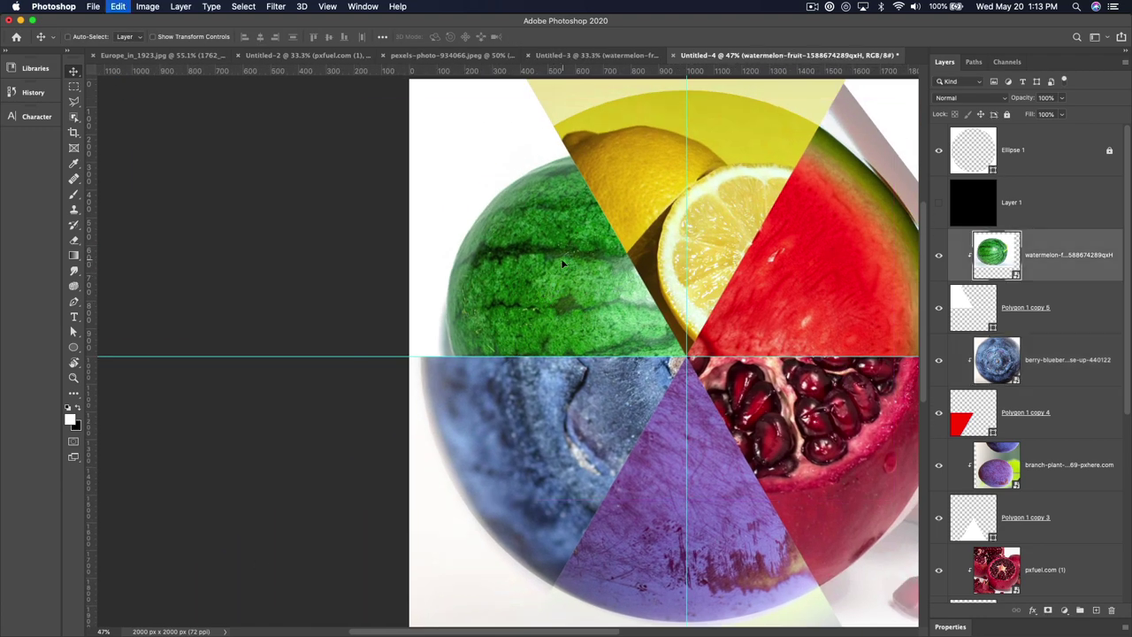
{"action": "left_click_drag", "start_coordinate": [637, 325], "coordinate": [588, 316]}
{"action": "key", "text": "Return"}
{"action": "key", "text": "super+0"}
{"action": "key", "text": "super+r"}
{"action": "key", "text": "super+t"}
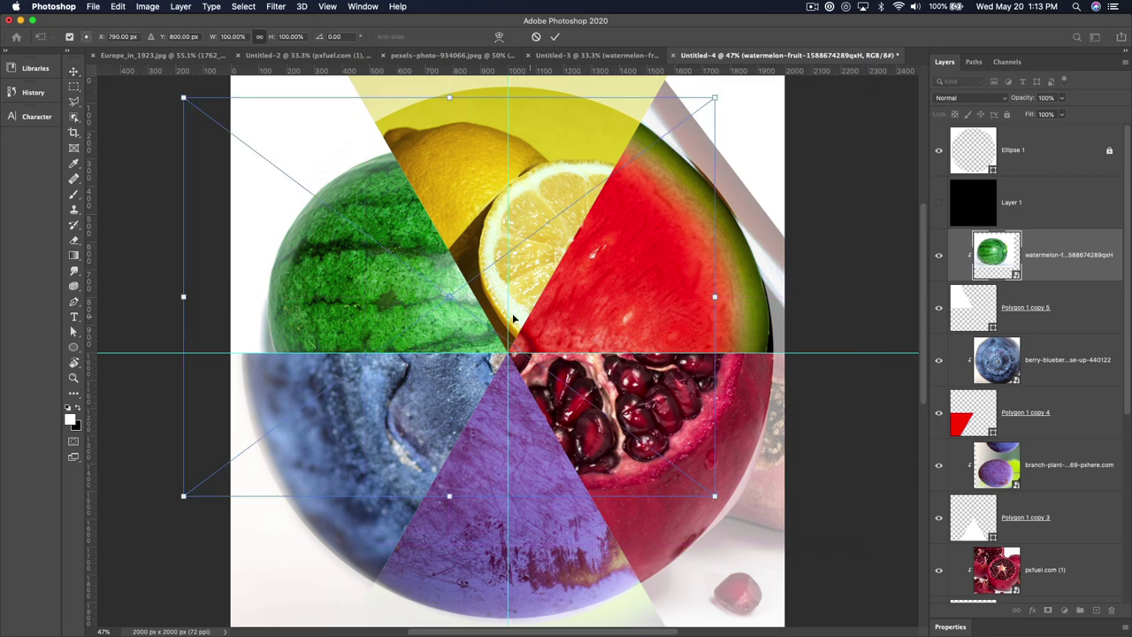
{"action": "left_click_drag", "start_coordinate": [450, 297], "coordinate": [506, 353]}
{"action": "mouse_move", "coordinate": [185, 497]}
{"action": "left_mouse_down"}
{"action": "mouse_move", "coordinate": [140, 521]}
{"action": "mouse_move", "coordinate": [168, 500]}
{"action": "left_mouse_up"}
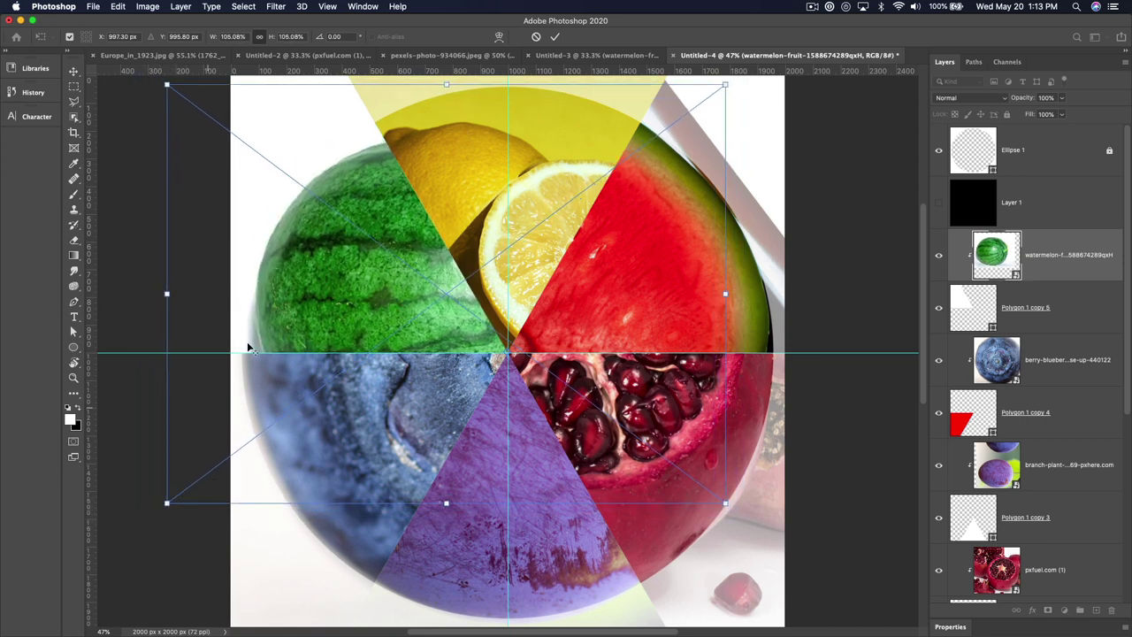
Step: Move the watermelon photo so its rind meets the circle's left edge, and enlarge it to about 120% around that point
{"action": "left_click_drag", "start_coordinate": [336, 252], "coordinate": [409, 255]}
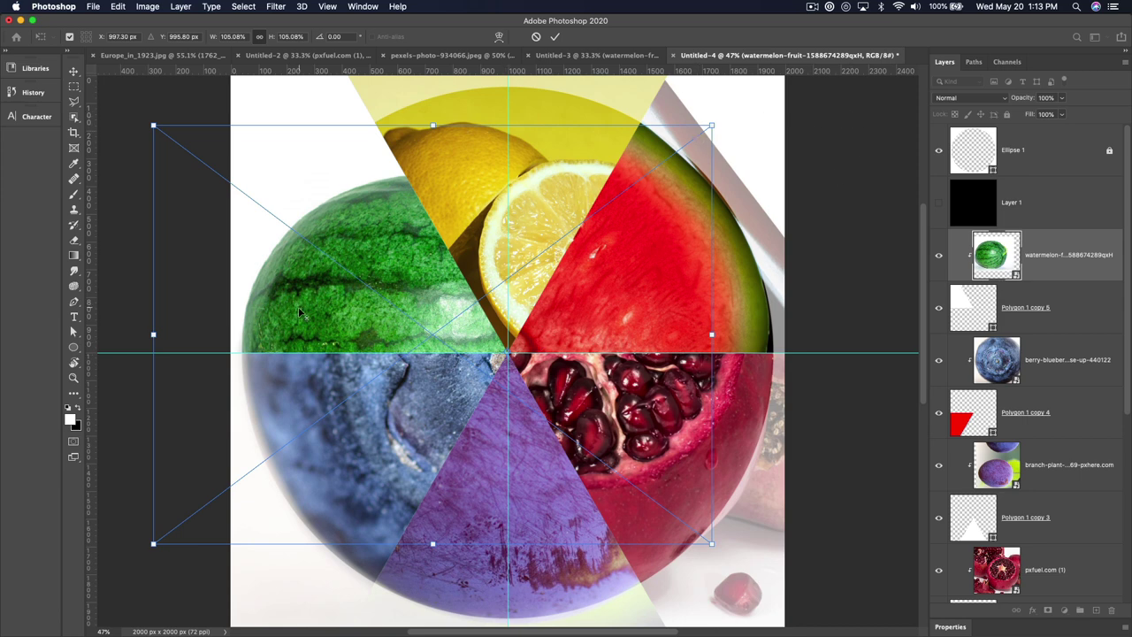
{"action": "left_click_drag", "start_coordinate": [300, 312], "coordinate": [243, 355]}
{"action": "left_click_drag", "start_coordinate": [712, 124], "coordinate": [777, 150]}
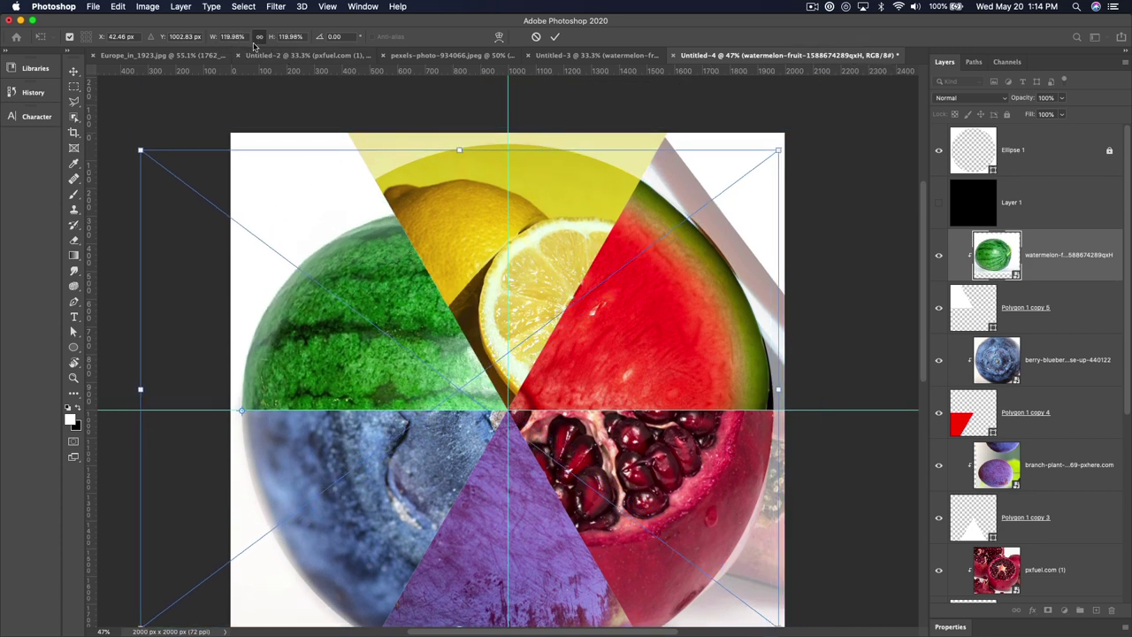
Step: Rotate the watermelon photo to about -20° around its triangle's upper outer corner on the circle, and enlarge it to about 145%
{"action": "left_click_drag", "start_coordinate": [830, 149], "coordinate": [705, 82]}
{"action": "left_click", "coordinate": [375, 180], "text": "alt"}
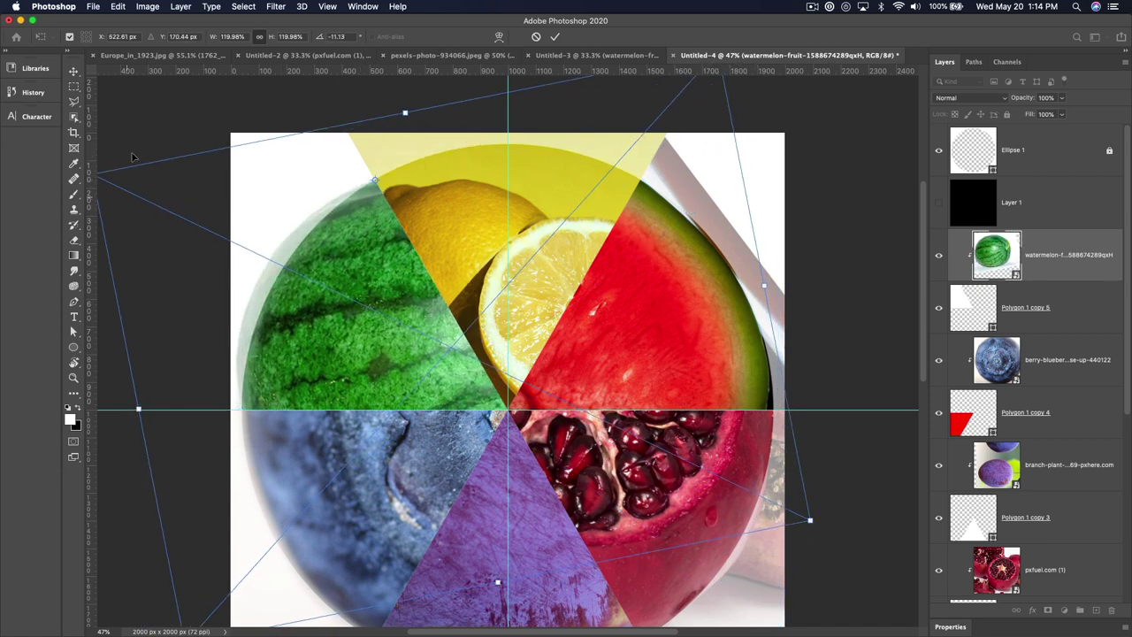
{"action": "left_click_drag", "start_coordinate": [134, 115], "coordinate": [128, 173]}
{"action": "scroll", "coordinate": [384, 415], "scroll_direction": "down", "scroll_amount": 5}
{"action": "scroll", "coordinate": [384, 415], "scroll_direction": "left", "scroll_amount": 4}
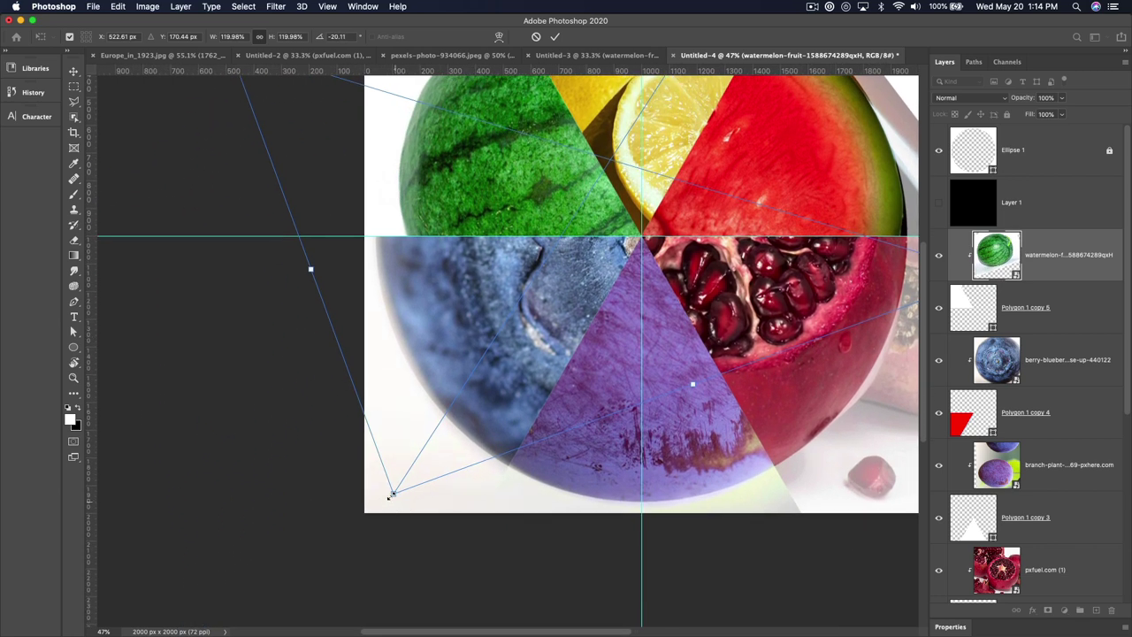
{"action": "left_click_drag", "start_coordinate": [389, 496], "coordinate": [372, 597]}
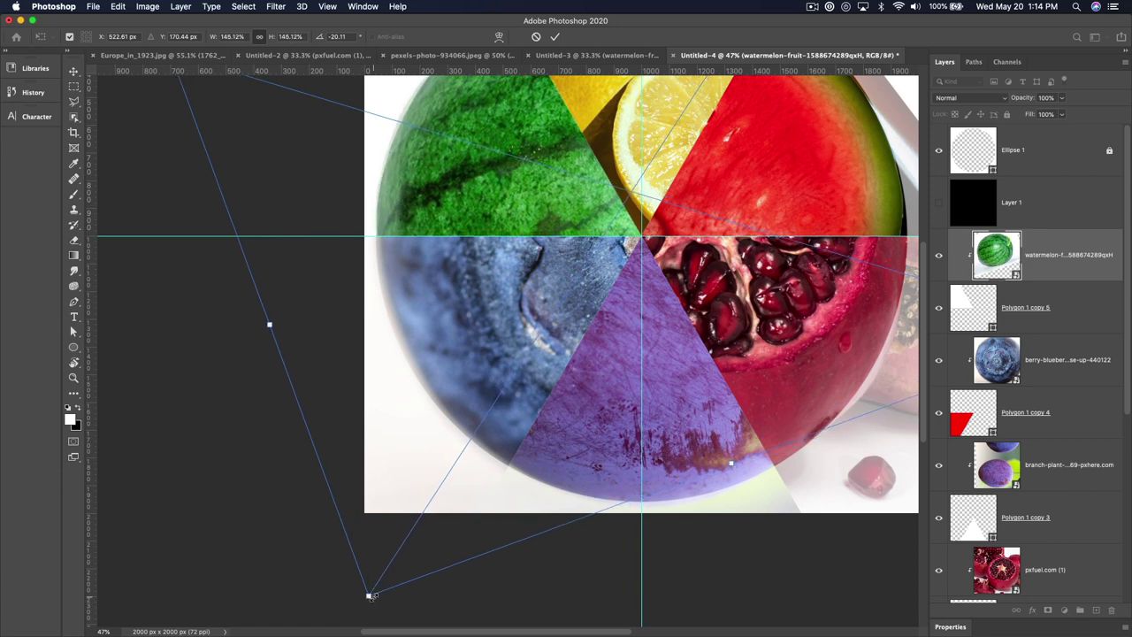
Step: Fine-tune the watermelon photo's rotation to about -20.01° around the circle's left edge on the horizontal guide, and apply the transform
{"action": "scroll", "coordinate": [589, 309], "scroll_direction": "up", "scroll_amount": 5}
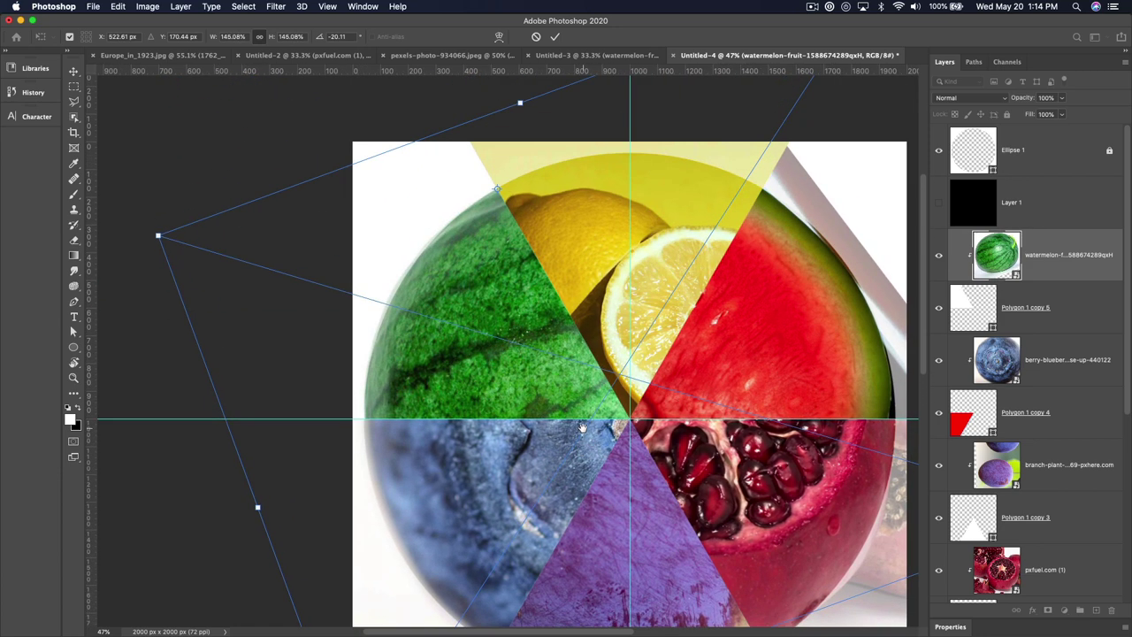
{"action": "left_click_drag", "start_coordinate": [400, 432], "coordinate": [365, 422]}
{"action": "left_click_drag", "start_coordinate": [178, 185], "coordinate": [177, 182]}
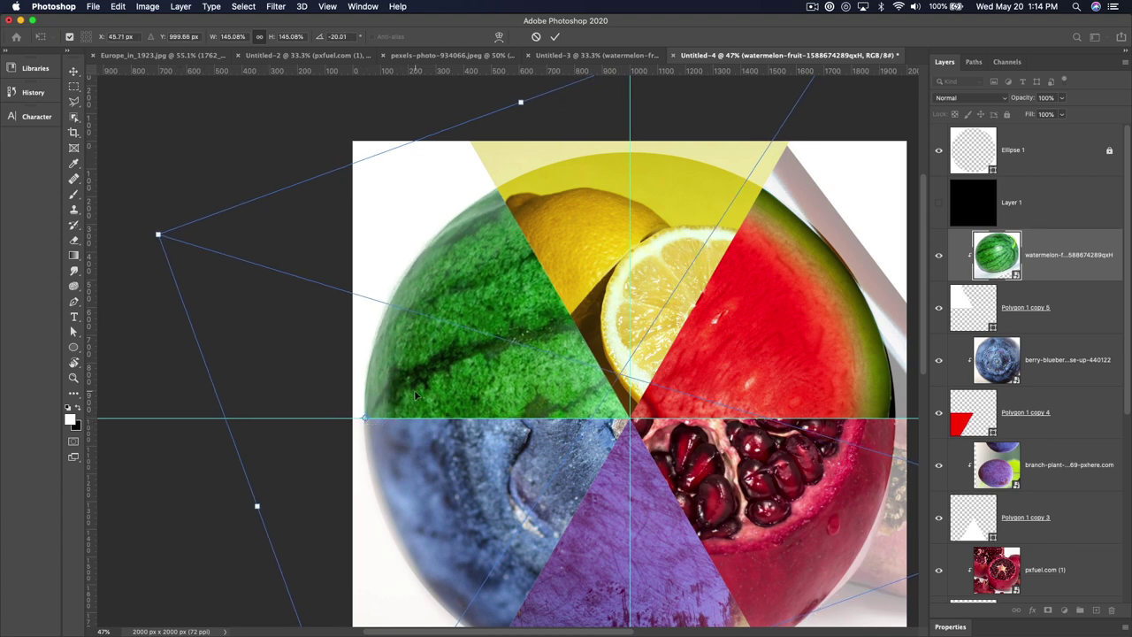
{"action": "key", "text": "Return"}
Step: Move the lemon photo so the slice's centre sits near the guides' intersection, and scale it to about 66.5% around that point
{"action": "left_click_drag", "start_coordinate": [487, 362], "coordinate": [397, 385]}
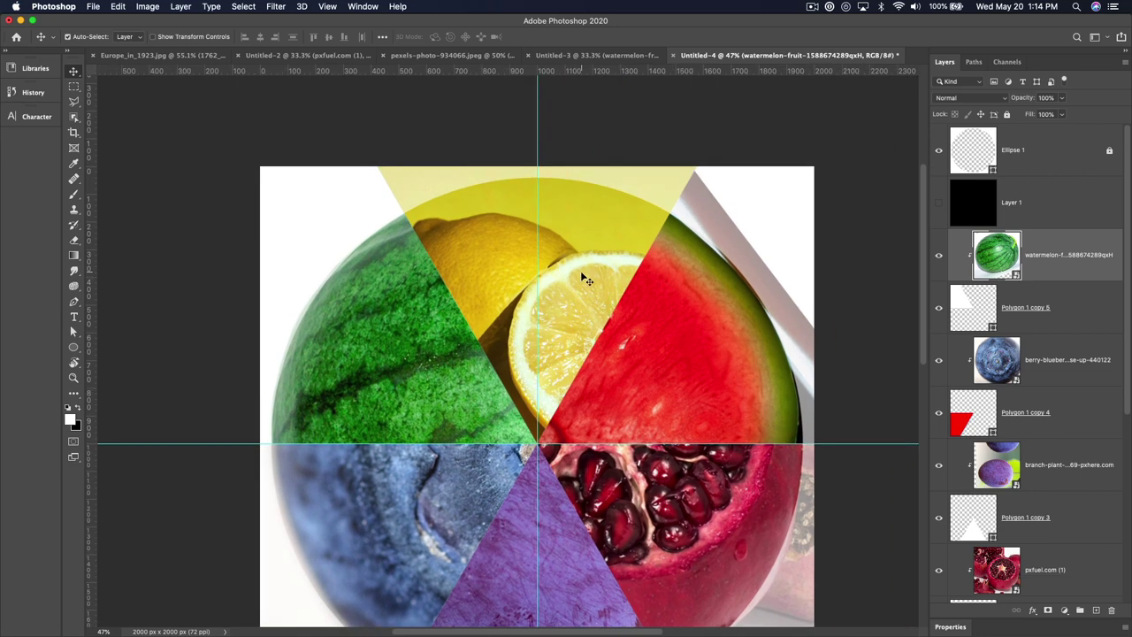
{"action": "left_click_drag", "start_coordinate": [582, 279], "coordinate": [498, 362]}
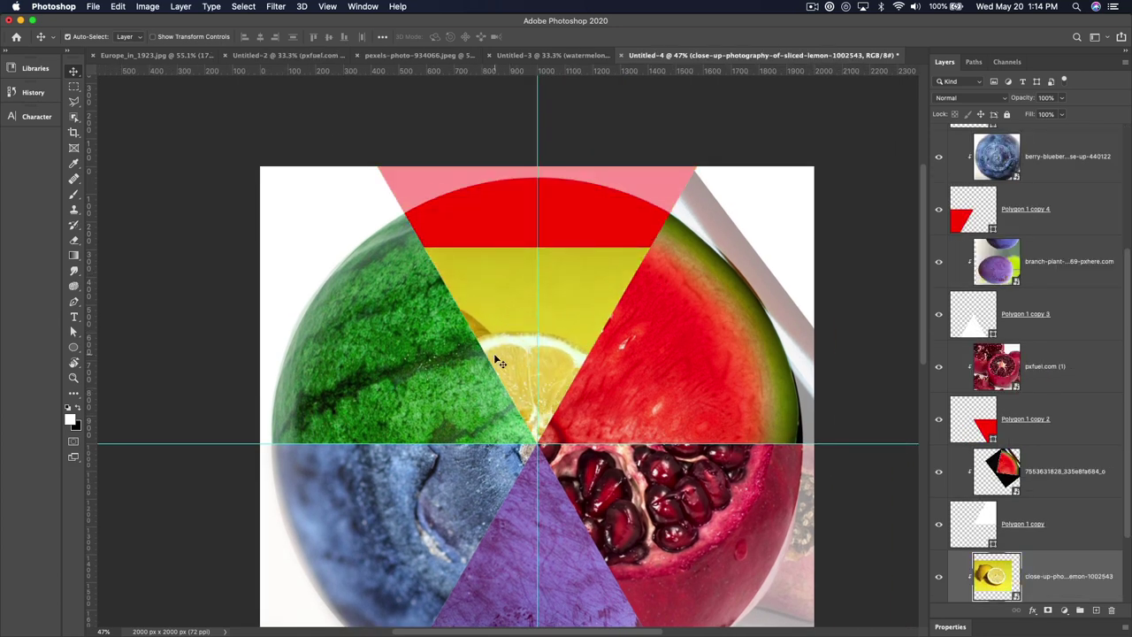
{"action": "key", "text": "ctrl+t"}
{"action": "left_click_drag", "start_coordinate": [531, 402], "coordinate": [542, 448]}
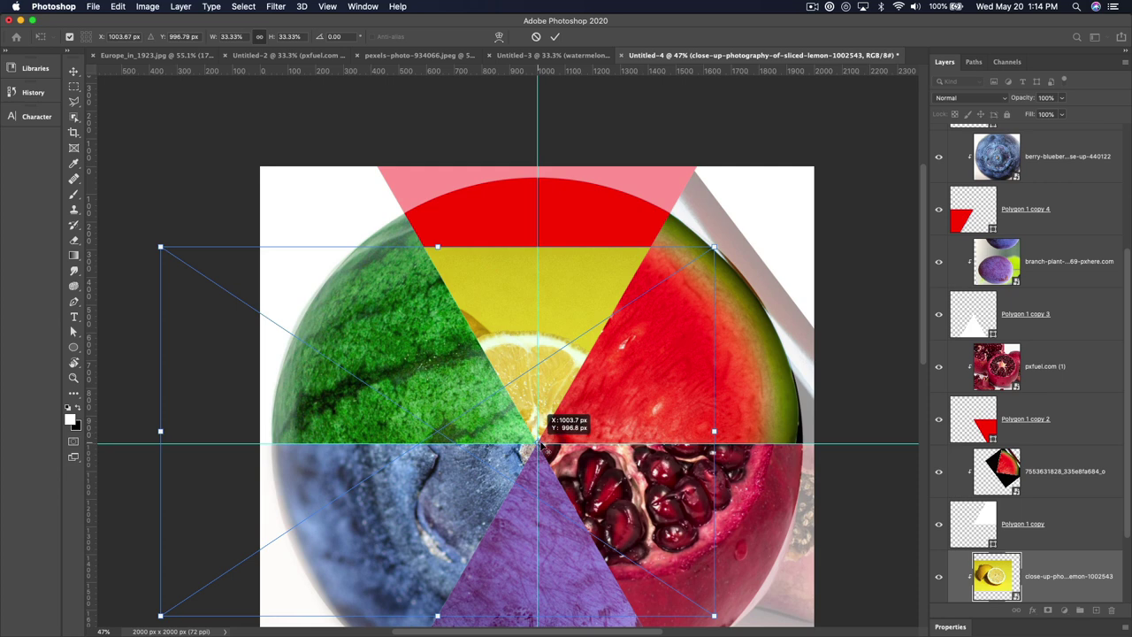
{"action": "left_click_drag", "start_coordinate": [714, 248], "coordinate": [891, 53]}
Step: Enlarge the lemon photo to about 77% around the guides' intersection so the slice's rind reaches the circle
{"action": "key", "text": "super+minus"}
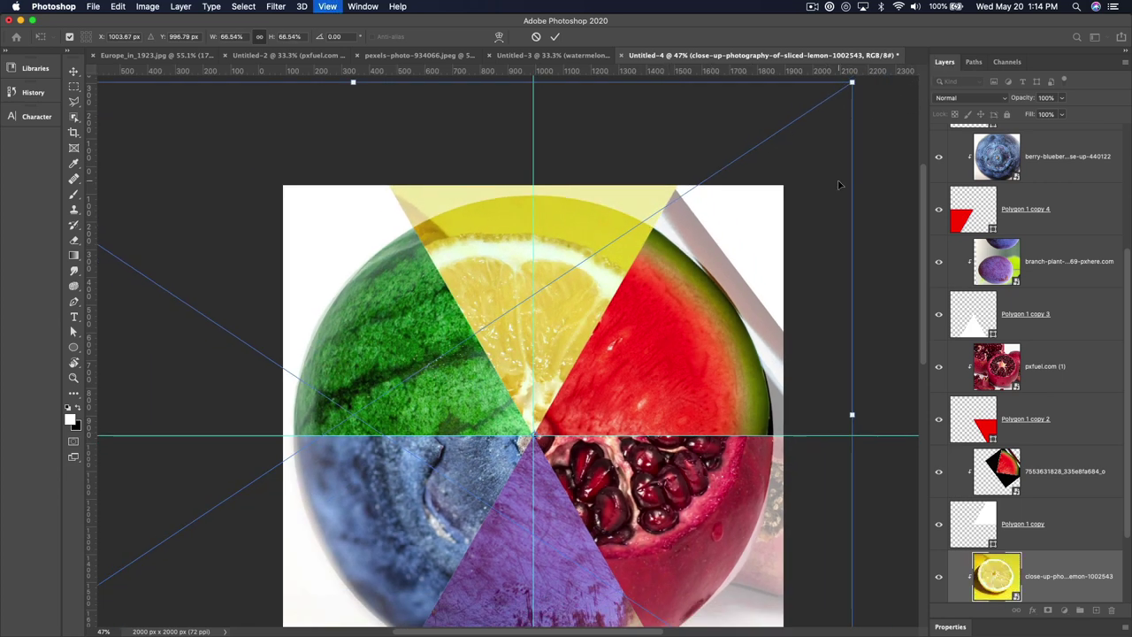
{"action": "key", "text": "super+minus"}
{"action": "key", "text": "super+minus"}
{"action": "key", "text": "super+plus"}
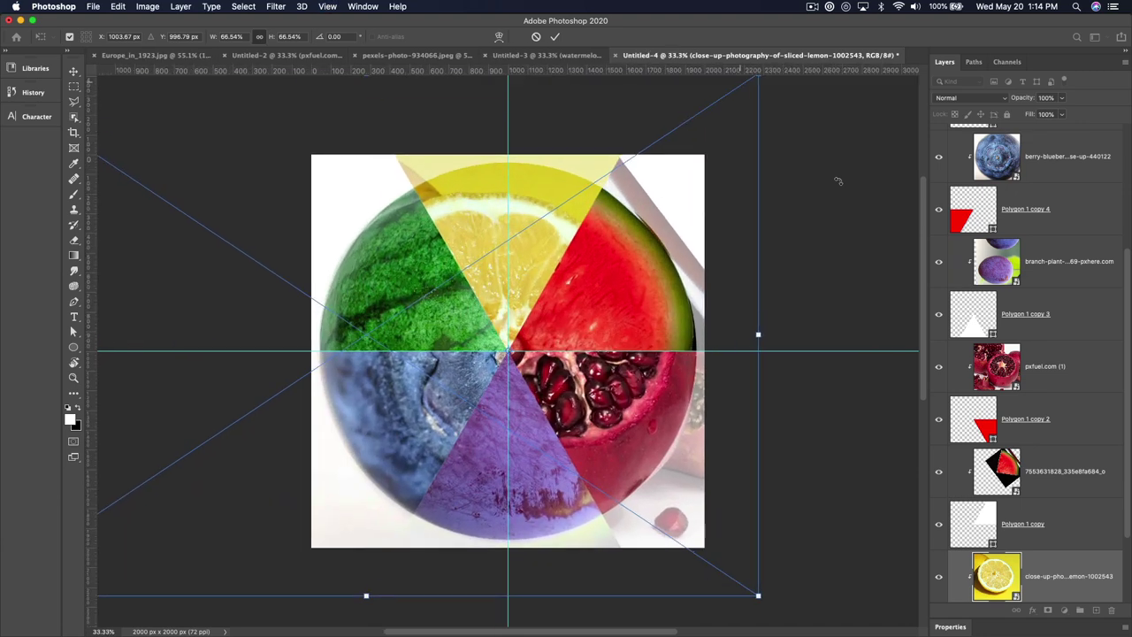
{"action": "key", "text": "super+plus"}
{"action": "key", "text": "super+plus"}
{"action": "key", "text": "super+minus"}
{"action": "key", "text": "super+minus"}
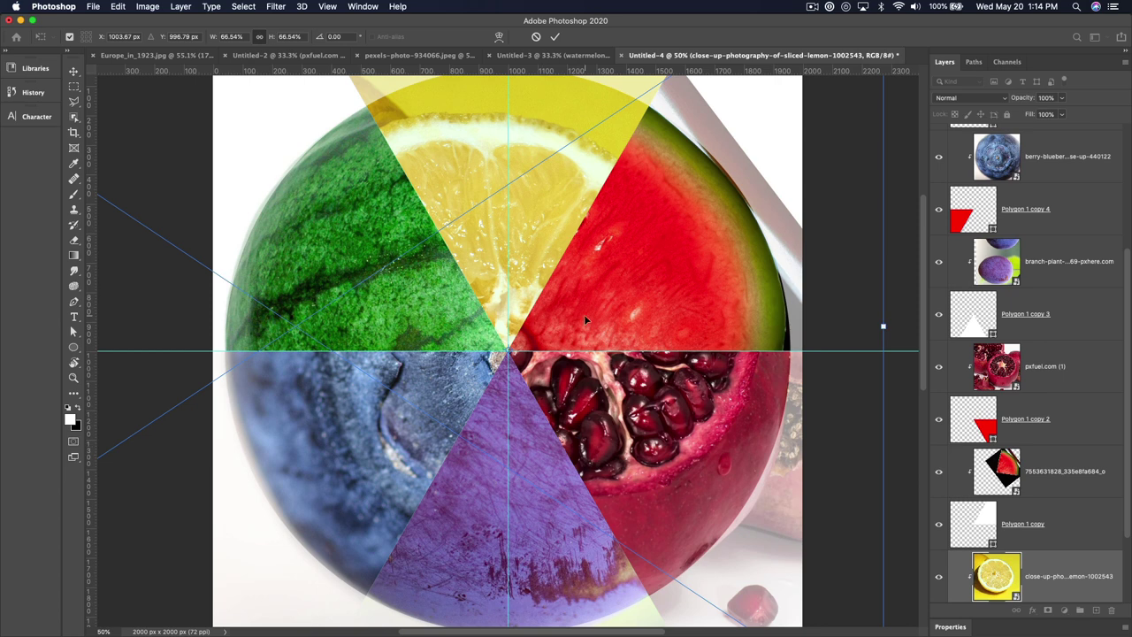
{"action": "key", "text": "super+minus"}
{"action": "key", "text": "super+minus"}
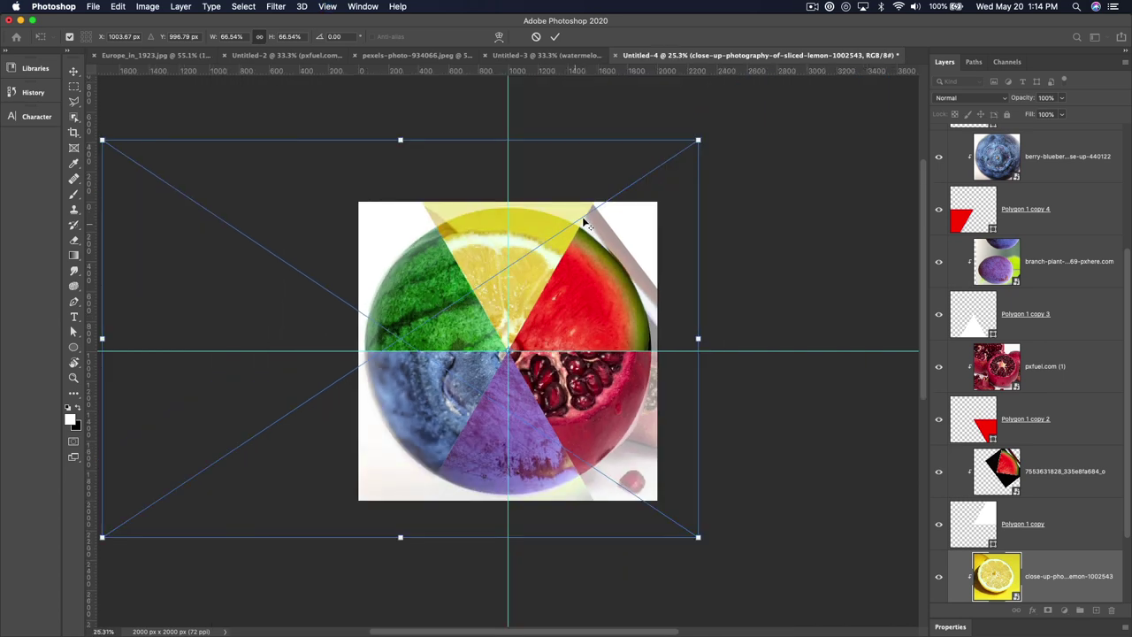
{"action": "left_click_drag", "start_coordinate": [698, 140], "coordinate": [737, 115]}
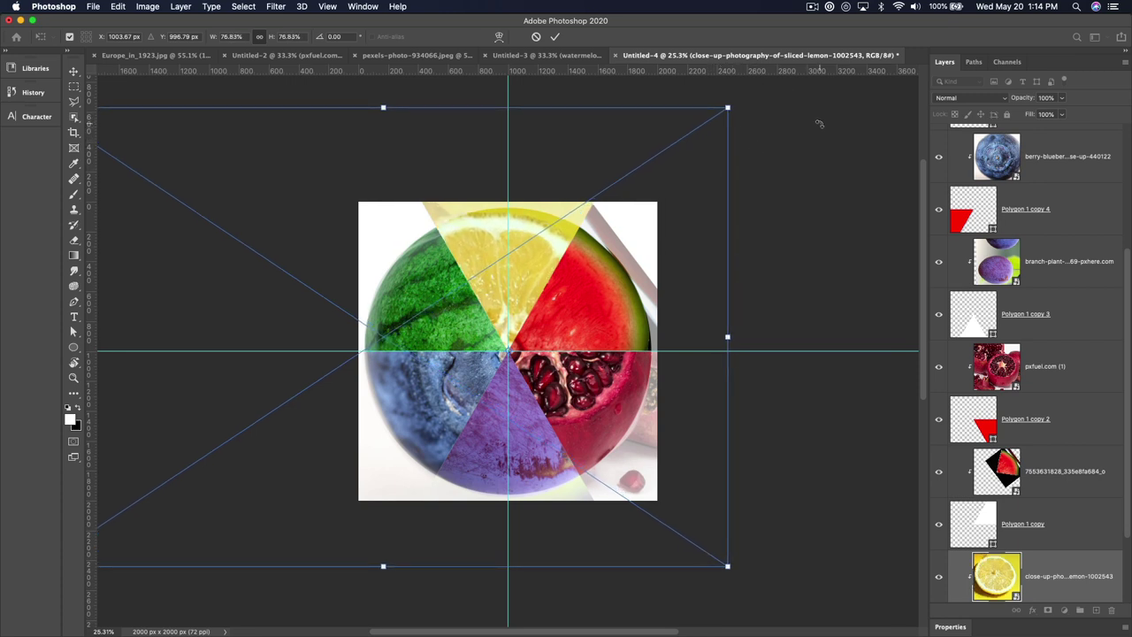
Step: Rotate the lemon photo to about -6.3° around the guides' intersection, then shift it slightly right and nudge it upward
{"action": "left_click_drag", "start_coordinate": [820, 122], "coordinate": [780, 84]}
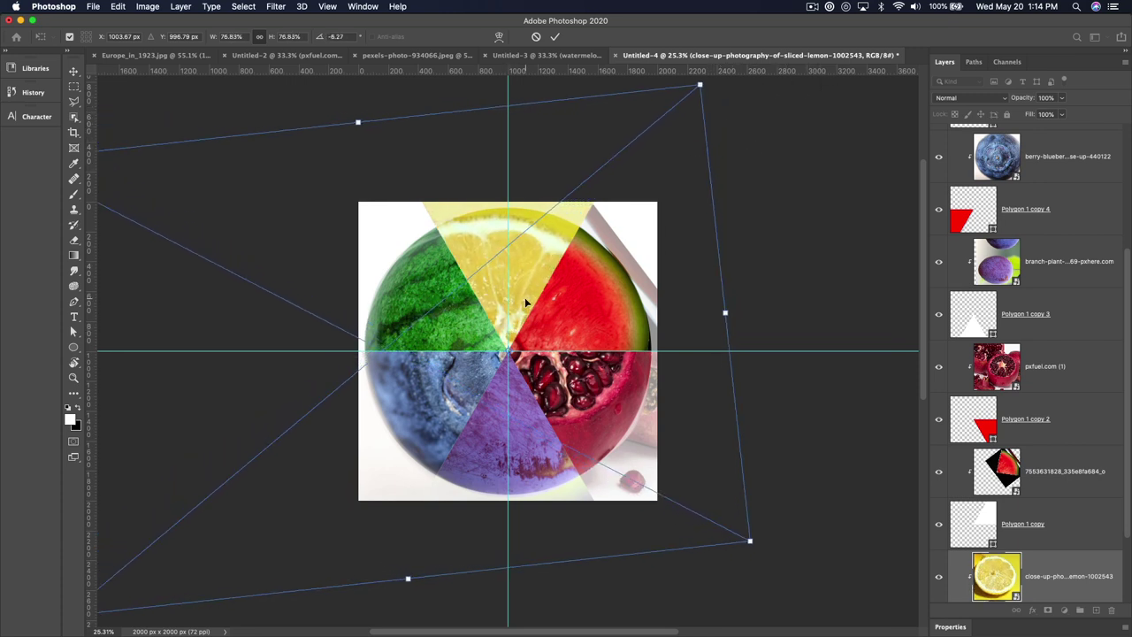
{"action": "mouse_move", "coordinate": [524, 298]}
{"action": "left_mouse_down"}
{"action": "mouse_move", "coordinate": [533, 289]}
{"action": "mouse_move", "coordinate": [534, 303]}
{"action": "left_mouse_up"}
{"action": "key", "text": "Up"}
{"action": "key", "text": "Up"}
{"action": "key", "text": "Up"}
{"action": "key", "text": "Up"}
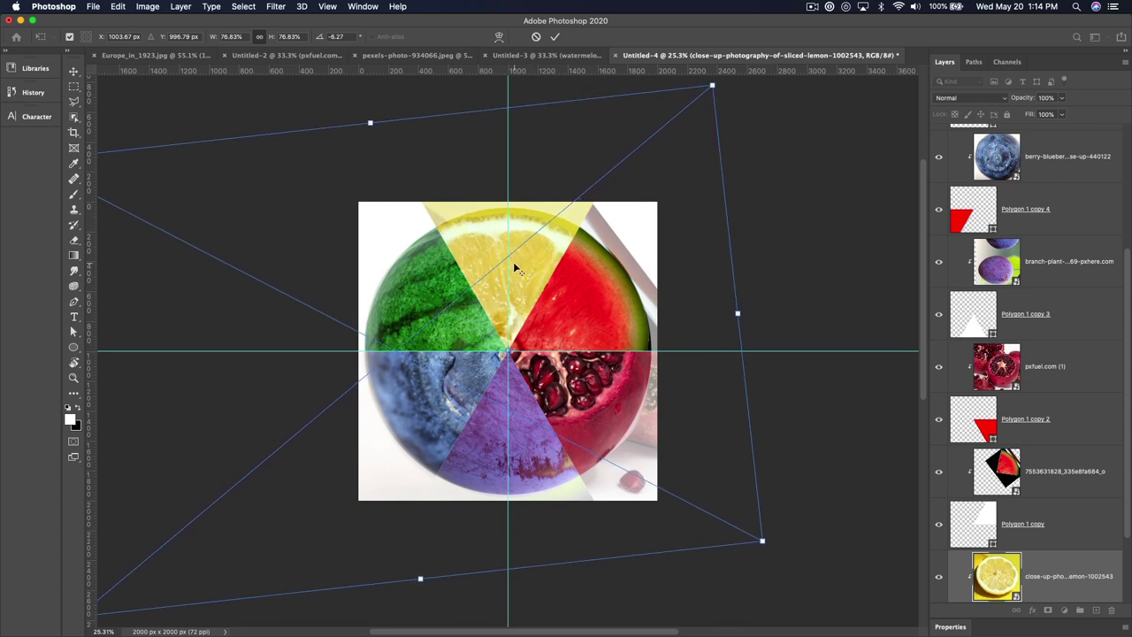
Step: Rotate the lemon photo to about -9.4° around its triangle's left outer corner on the circle, and apply the transform
{"action": "left_click_drag", "start_coordinate": [513, 265], "coordinate": [436, 227]}
{"action": "left_click_drag", "start_coordinate": [796, 592], "coordinate": [808, 571]}
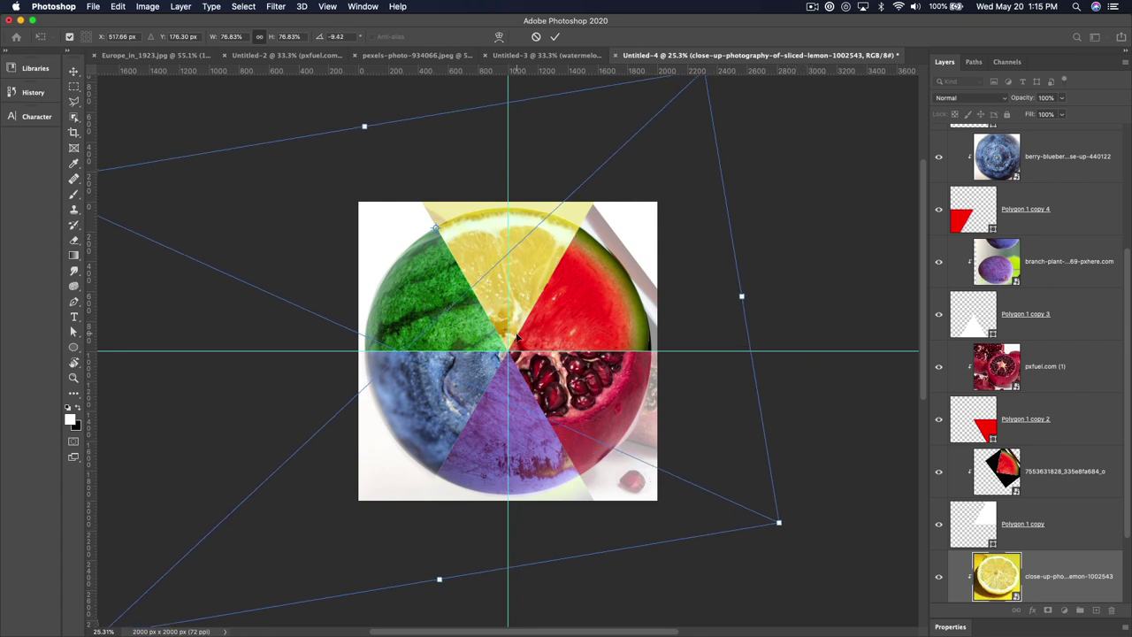
{"action": "key", "text": "Return"}
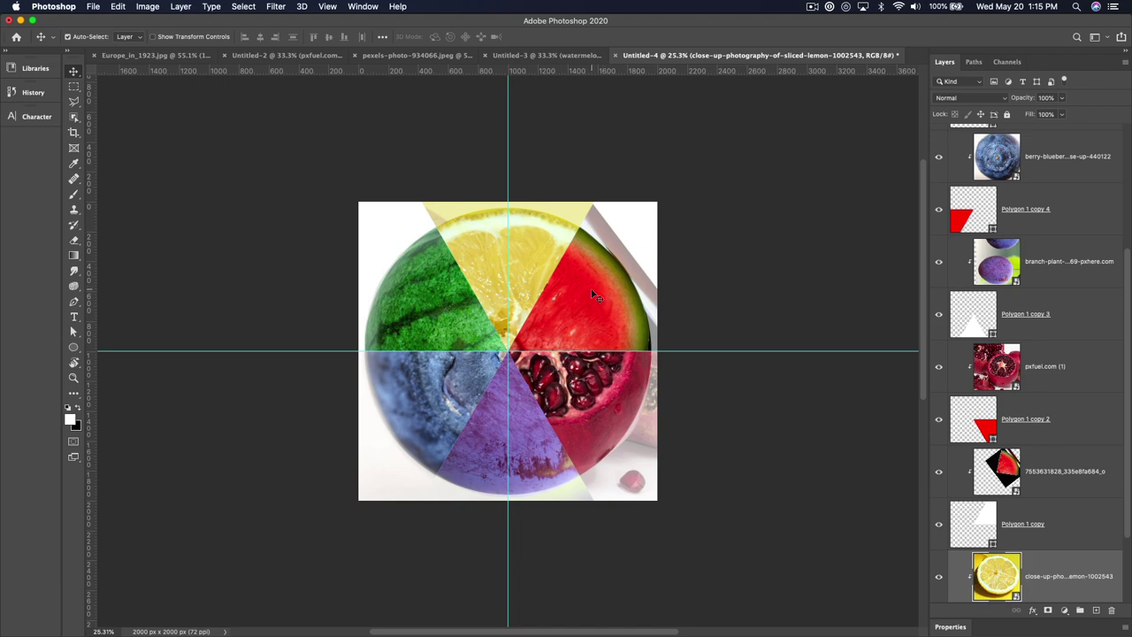
Step: Fit the canvas in view and select the red watermelon-slice photo
{"action": "key", "text": "super+0"}
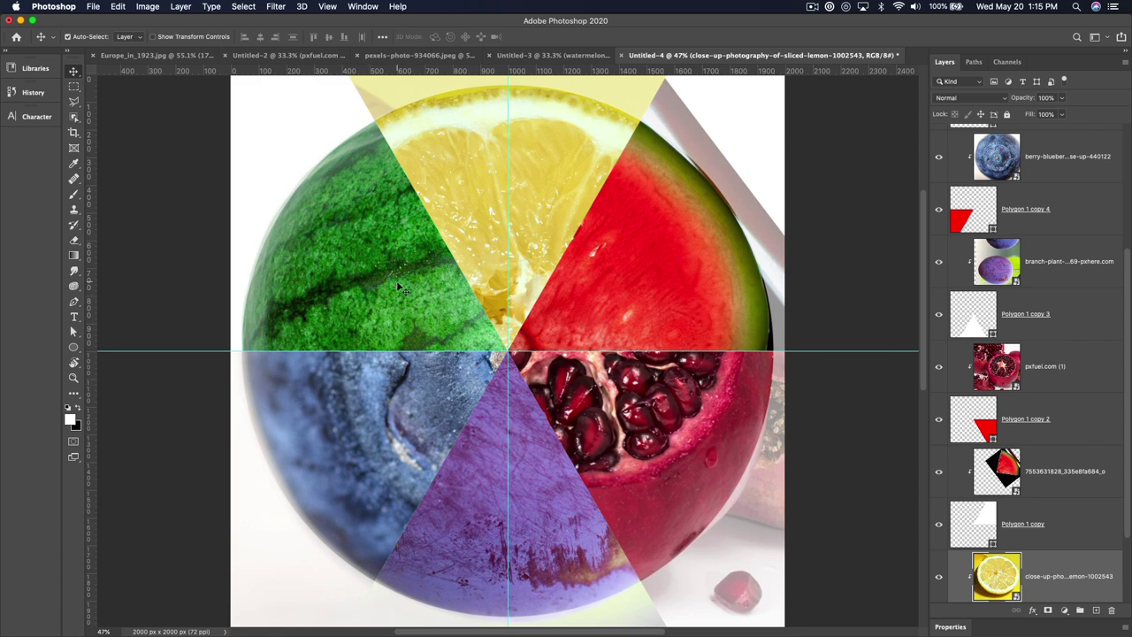
{"action": "left_click", "coordinate": [618, 339]}
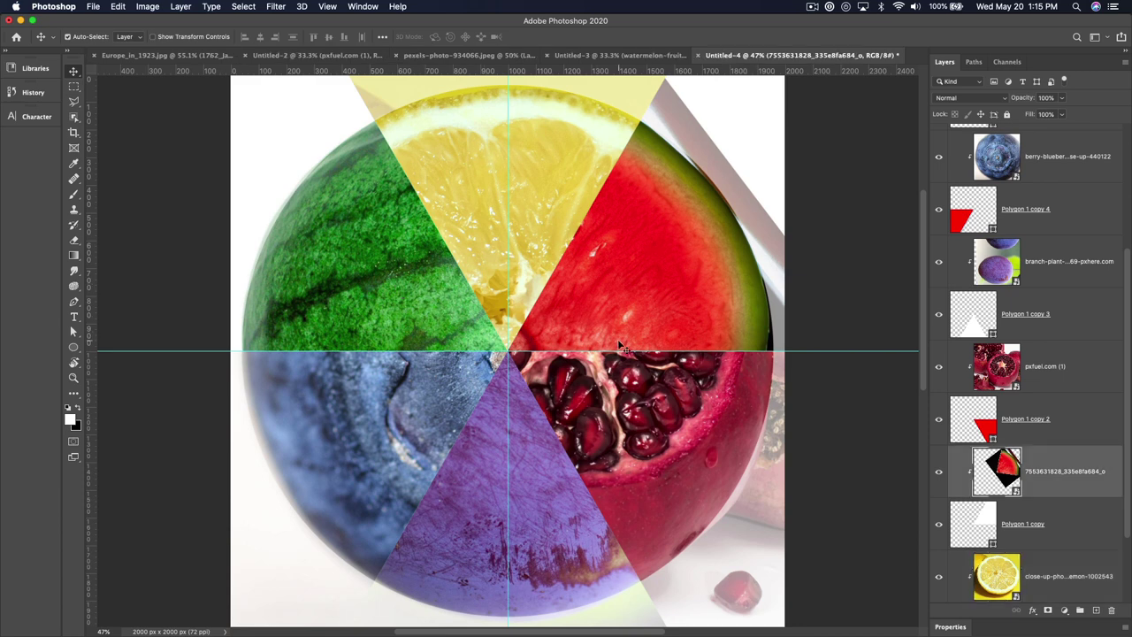
{"action": "key", "text": "super+minus"}
{"action": "key", "text": "super+t"}
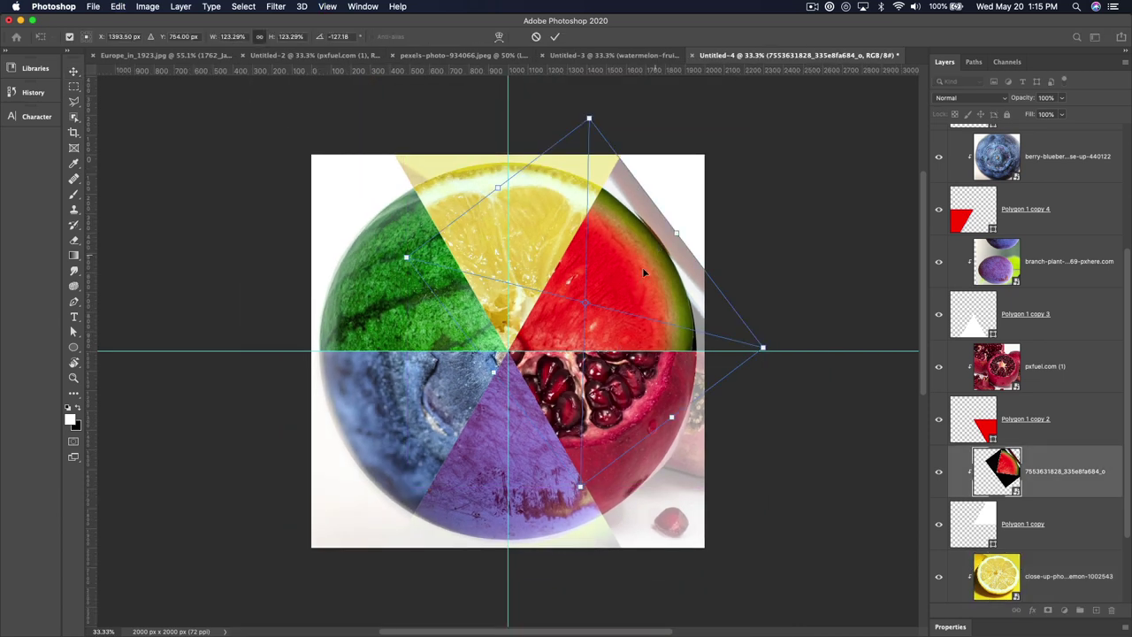
{"action": "left_click_drag", "start_coordinate": [567, 330], "coordinate": [522, 329]}
{"action": "key", "text": "Return"}
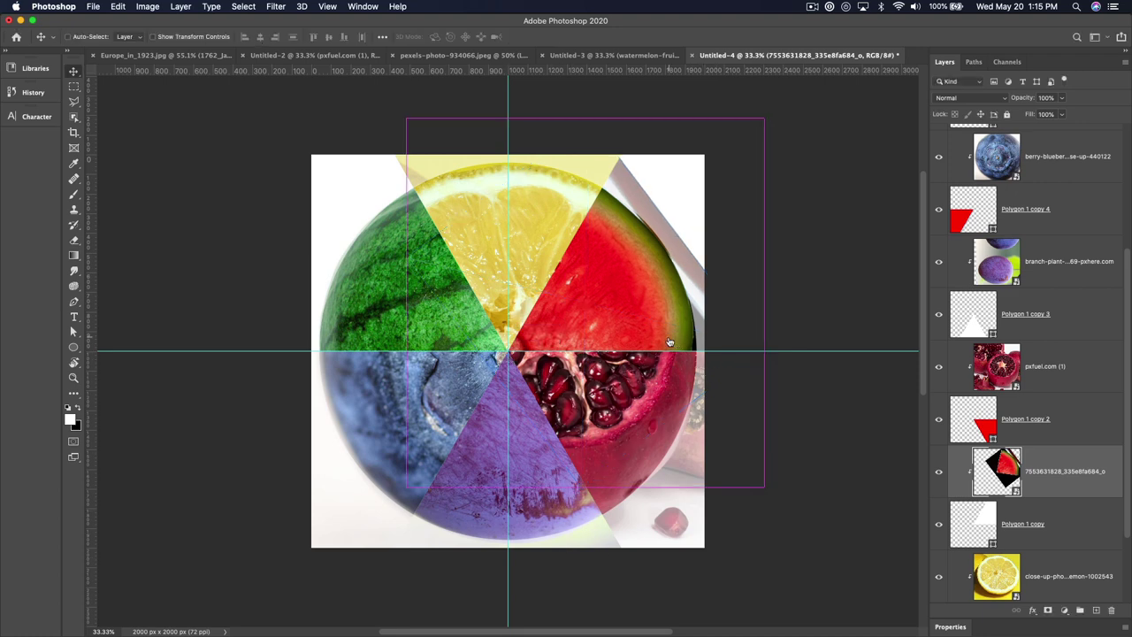
{"action": "key", "text": "super+Tab"}
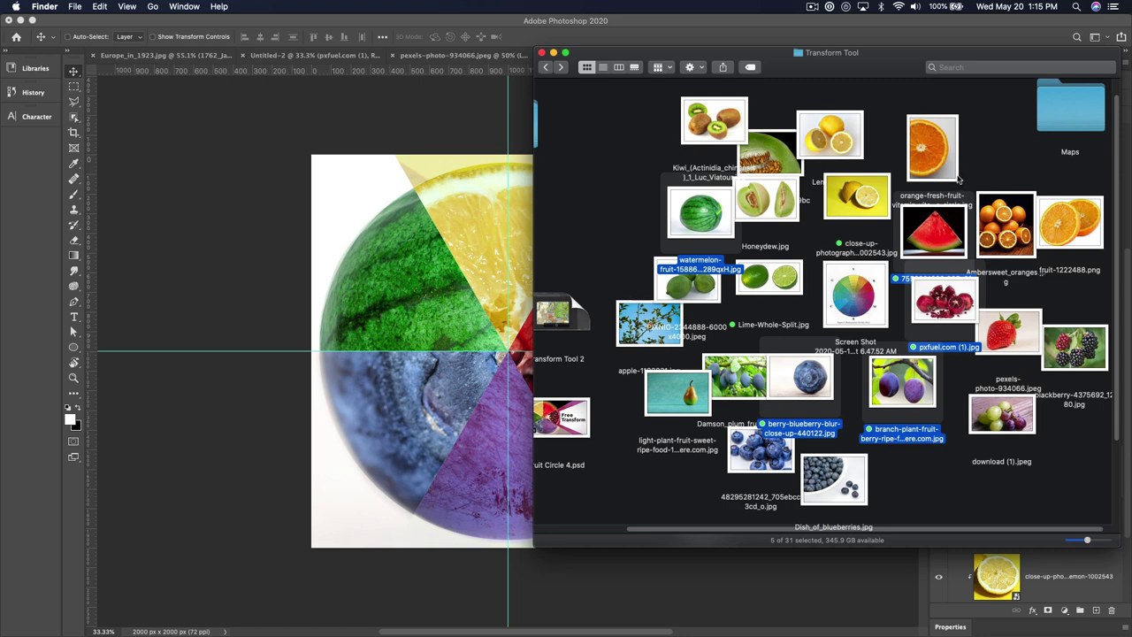
{"action": "left_click", "coordinate": [393, 333]}
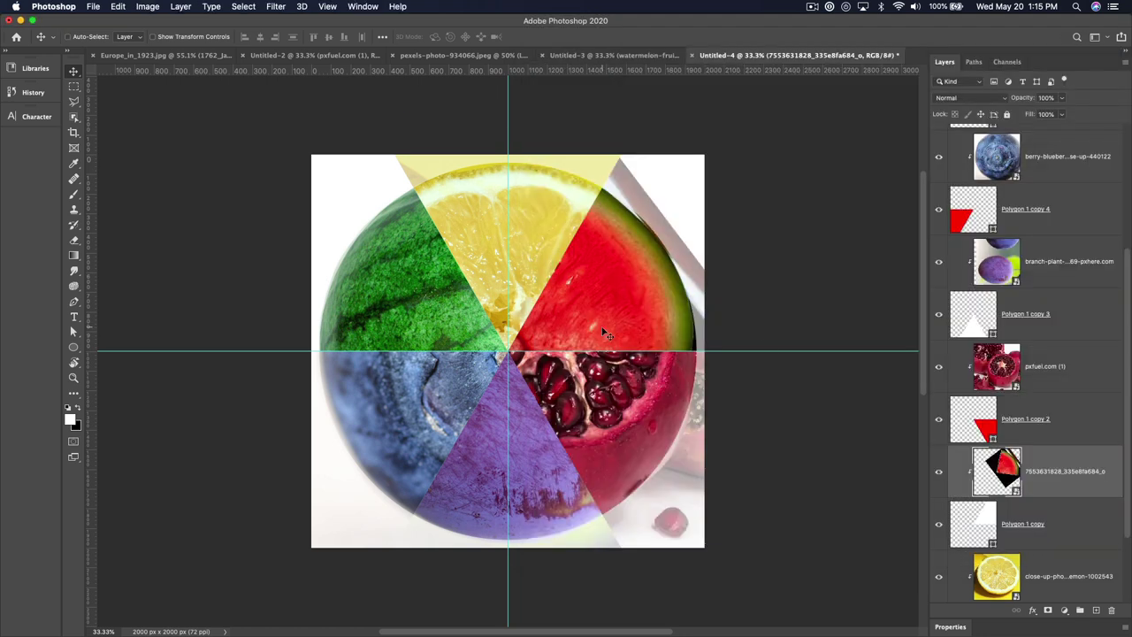
Step: Enlarge the red watermelon-slice photo to about 123.5% around the guides' intersection
{"action": "scroll", "coordinate": [607, 335], "scroll_direction": "up", "scroll_amount": 2}
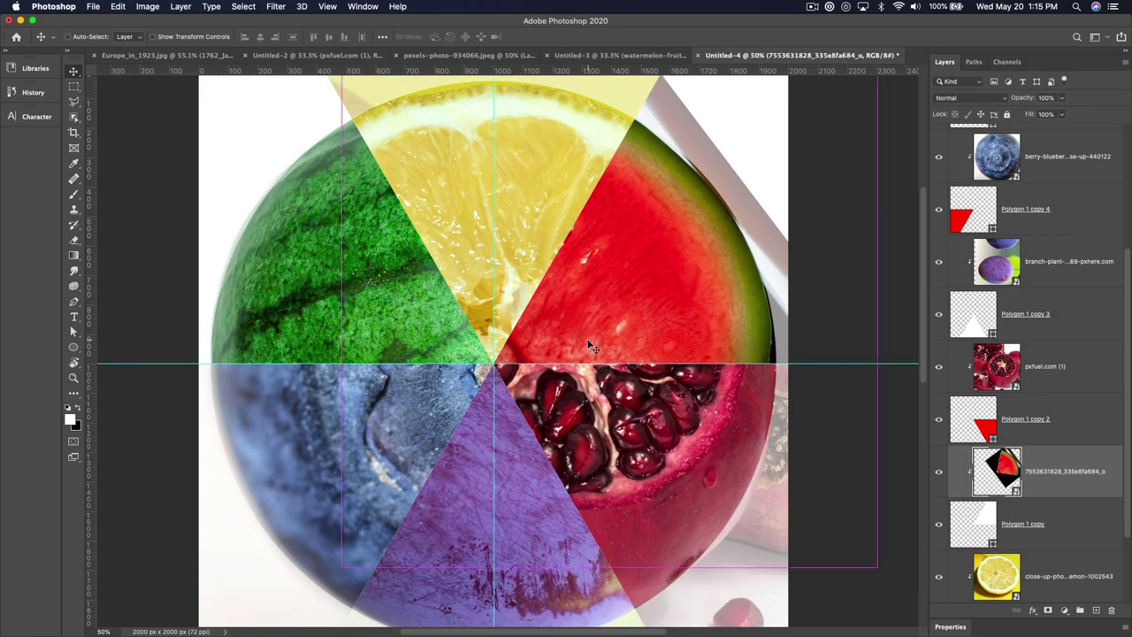
{"action": "key", "text": "super+t"}
{"action": "left_click_drag", "start_coordinate": [501, 366], "coordinate": [495, 365]}
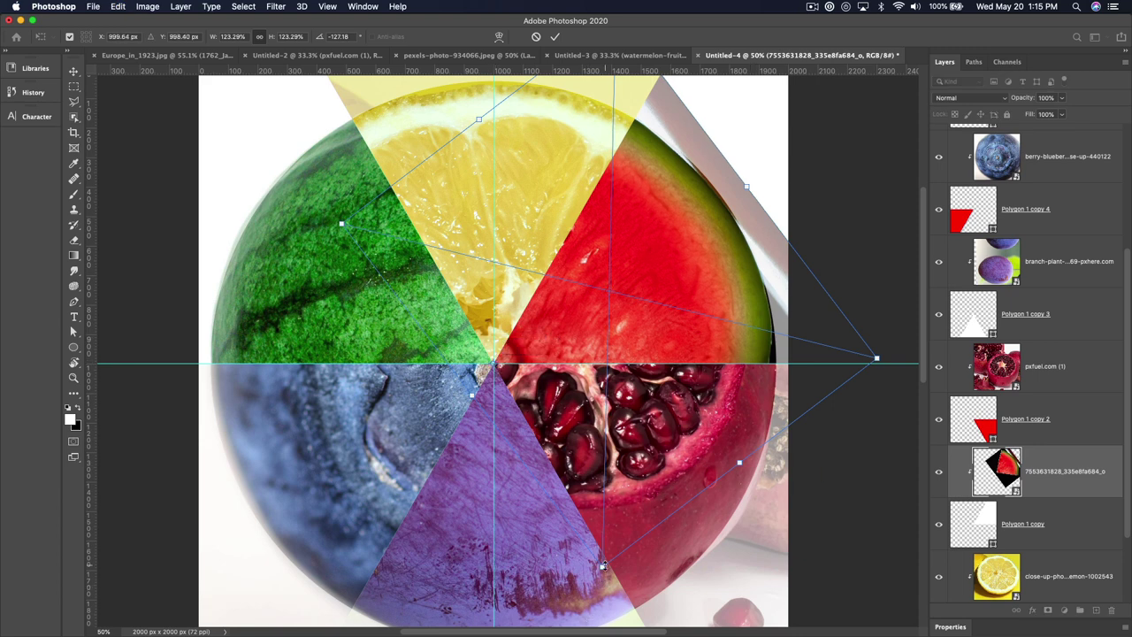
{"action": "mouse_move", "coordinate": [603, 564]}
{"action": "left_mouse_down"}
{"action": "mouse_move", "coordinate": [596, 580]}
{"action": "mouse_move", "coordinate": [602, 567]}
{"action": "left_mouse_up"}
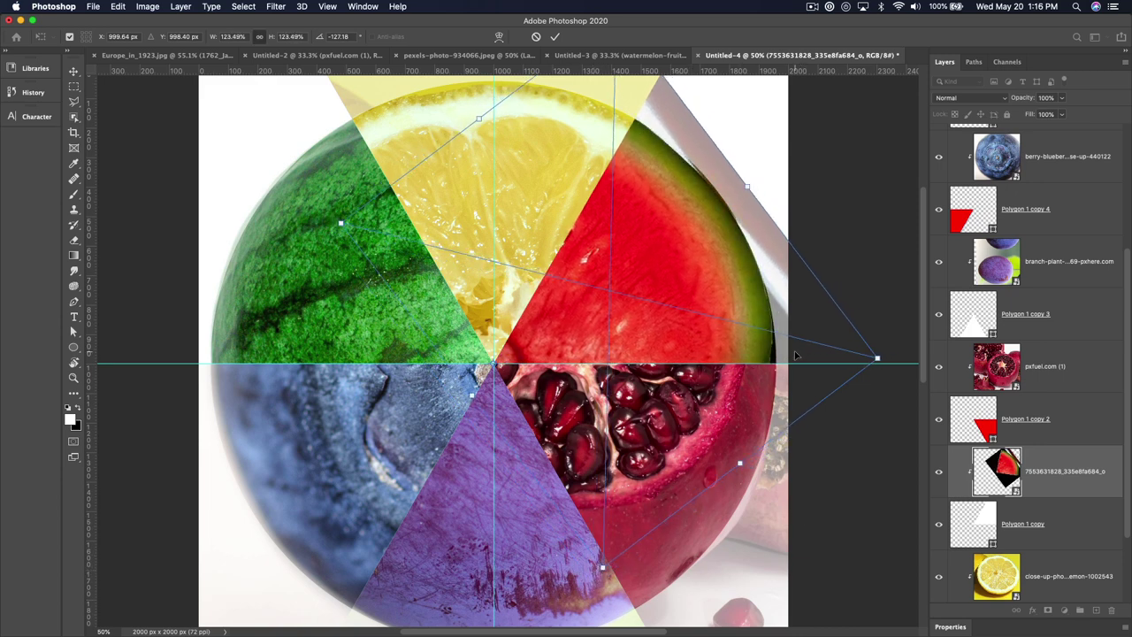
Step: Rotate the red watermelon-slice photo to about -128.9° around its triangle's upper outer corner so the rind follows the circle, and apply it
{"action": "left_click", "coordinate": [634, 117], "text": "alt"}
{"action": "left_click_drag", "start_coordinate": [778, 265], "coordinate": [783, 261]}
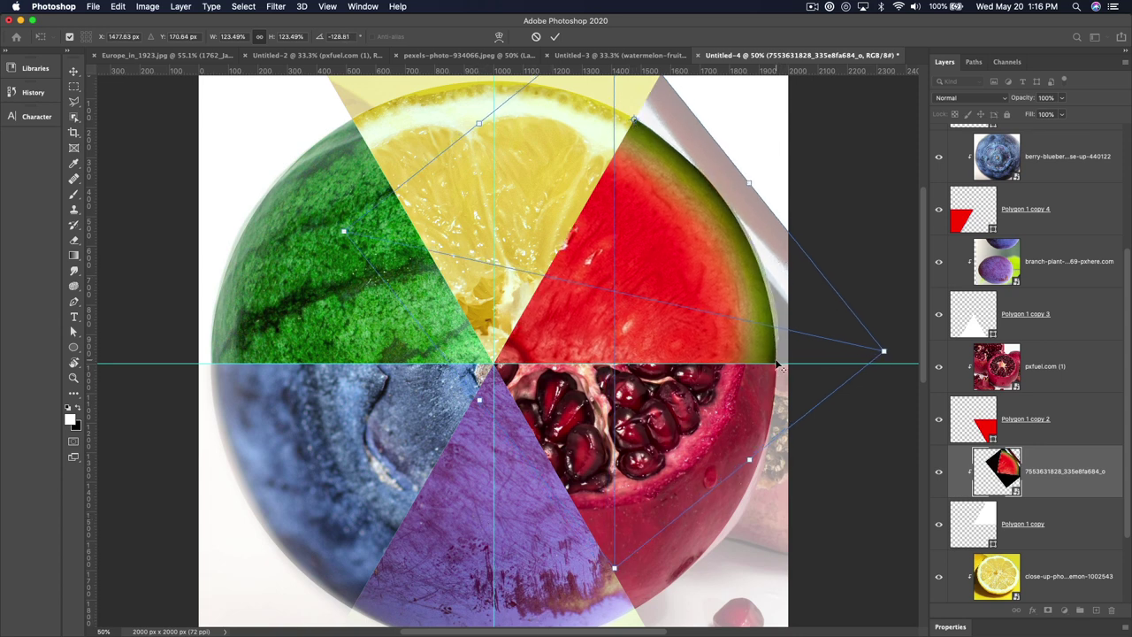
{"action": "left_click_drag", "start_coordinate": [863, 164], "coordinate": [861, 162]}
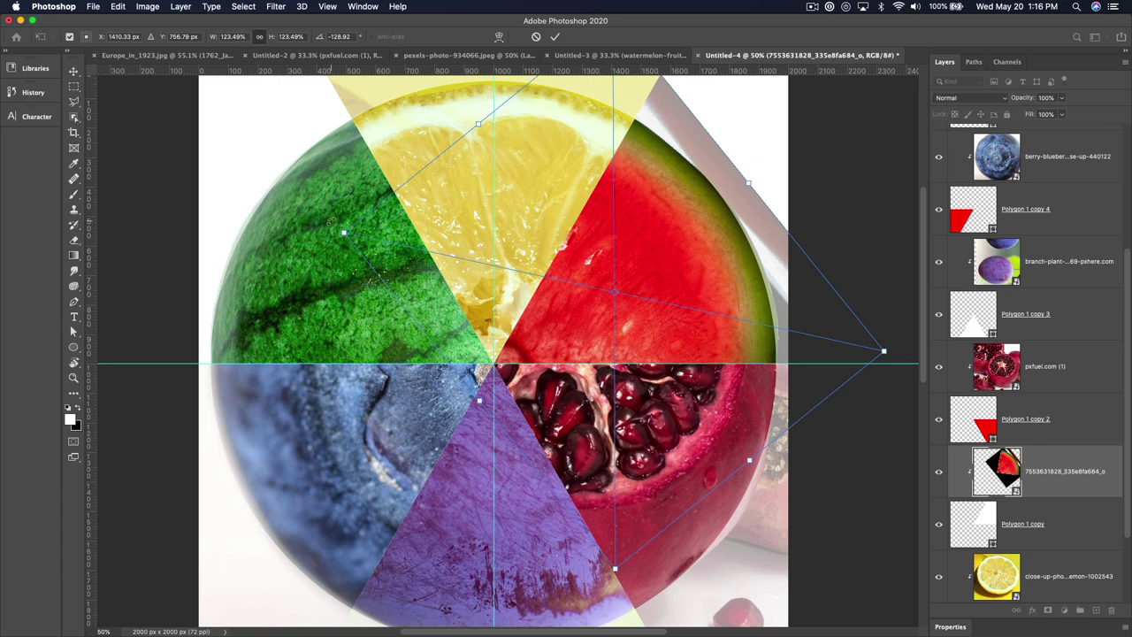
{"action": "left_click_drag", "start_coordinate": [341, 230], "coordinate": [335, 228]}
{"action": "key", "text": "Return"}
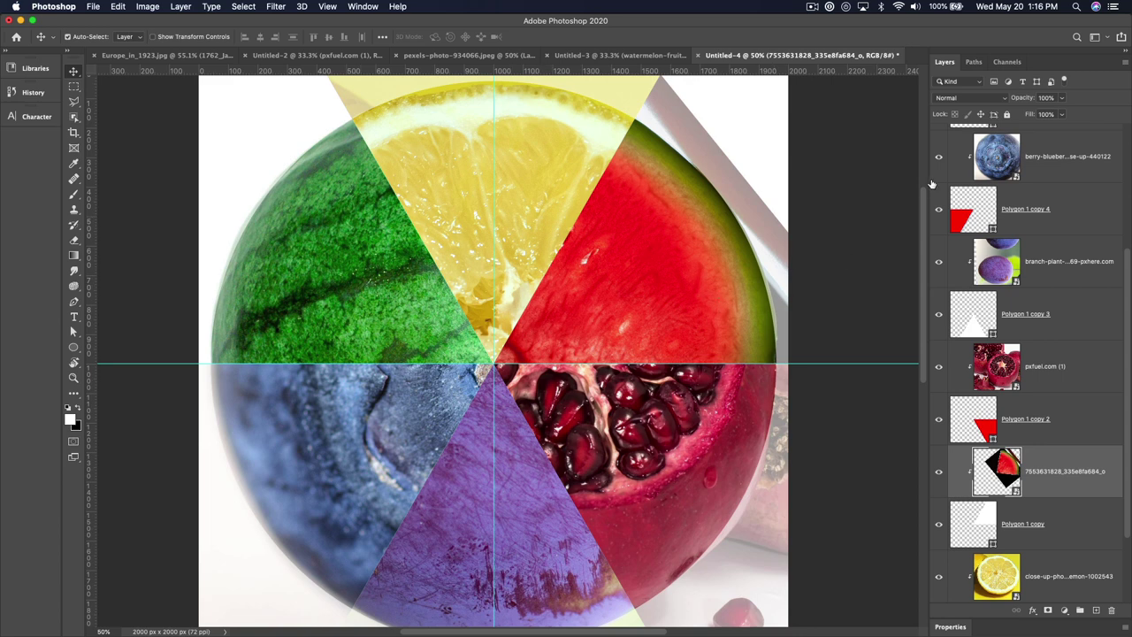
{"action": "scroll", "coordinate": [952, 228], "scroll_direction": "up", "scroll_amount": 5}
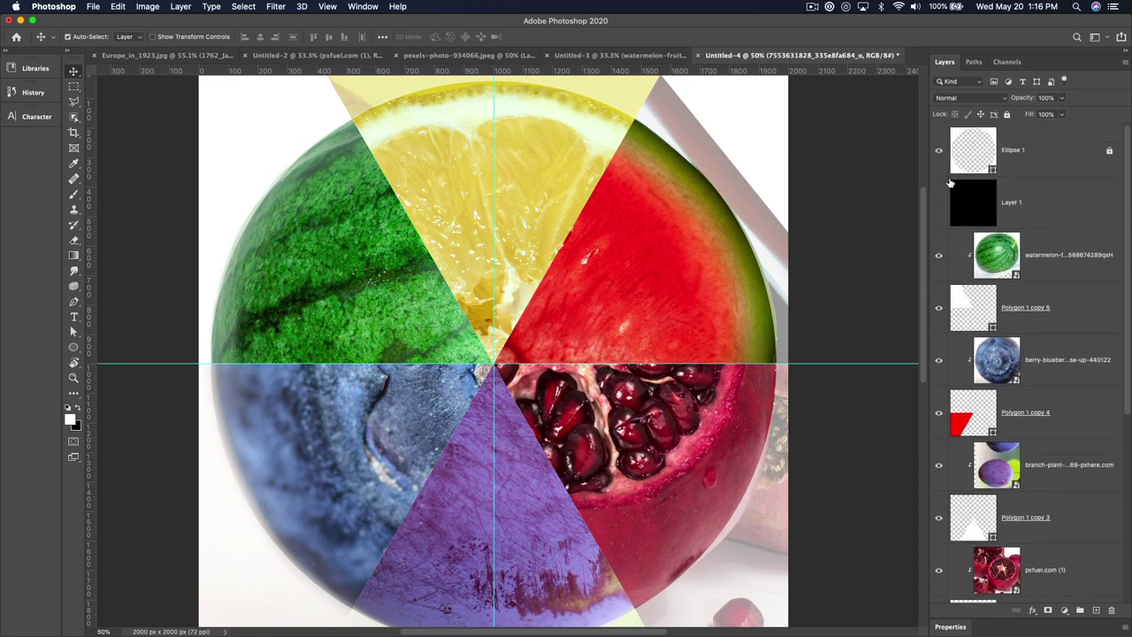
Step: Hide the Ellipse 1 circular overlay and the guides, and select the green watermelon photo
{"action": "left_click", "coordinate": [940, 150]}
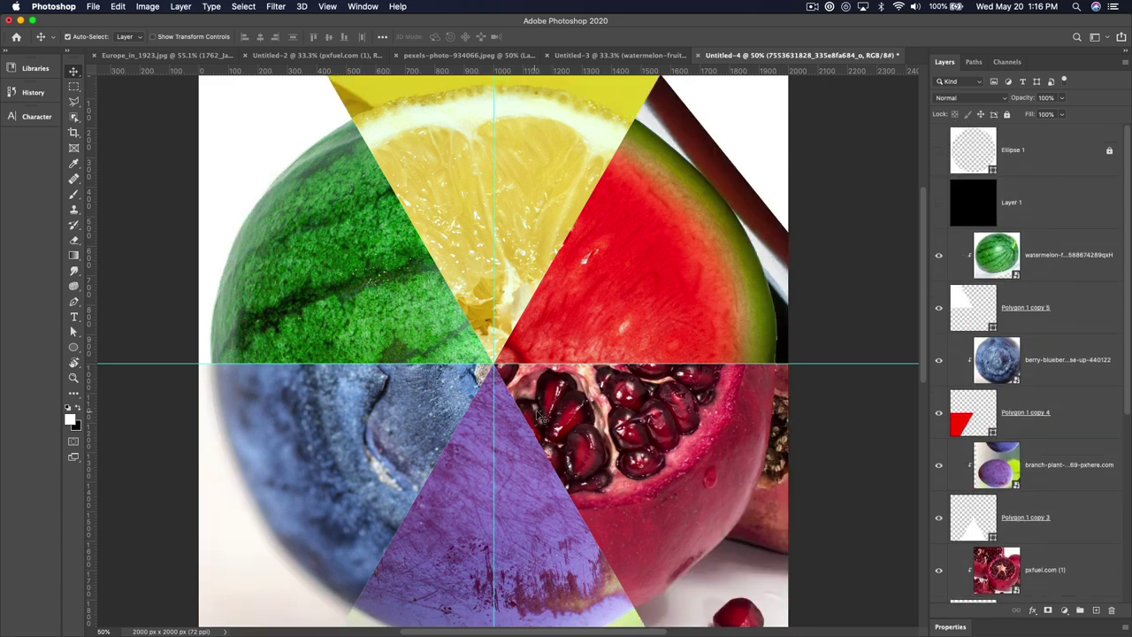
{"action": "left_click_drag", "start_coordinate": [542, 417], "coordinate": [559, 346]}
{"action": "key", "text": "super+minus"}
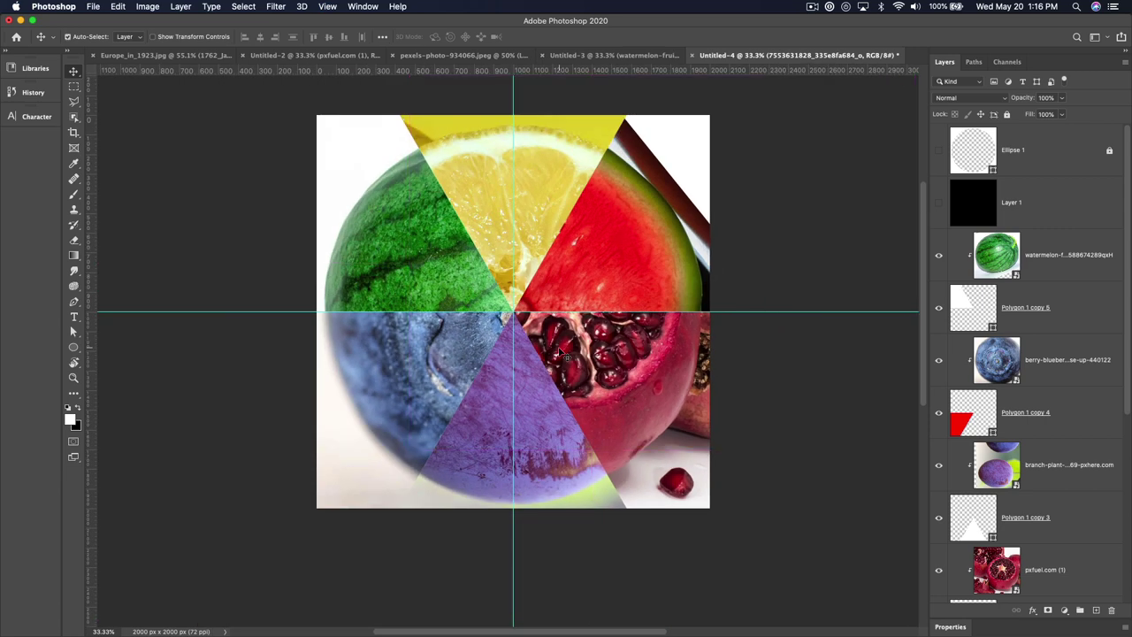
{"action": "key", "text": "super+semicolon"}
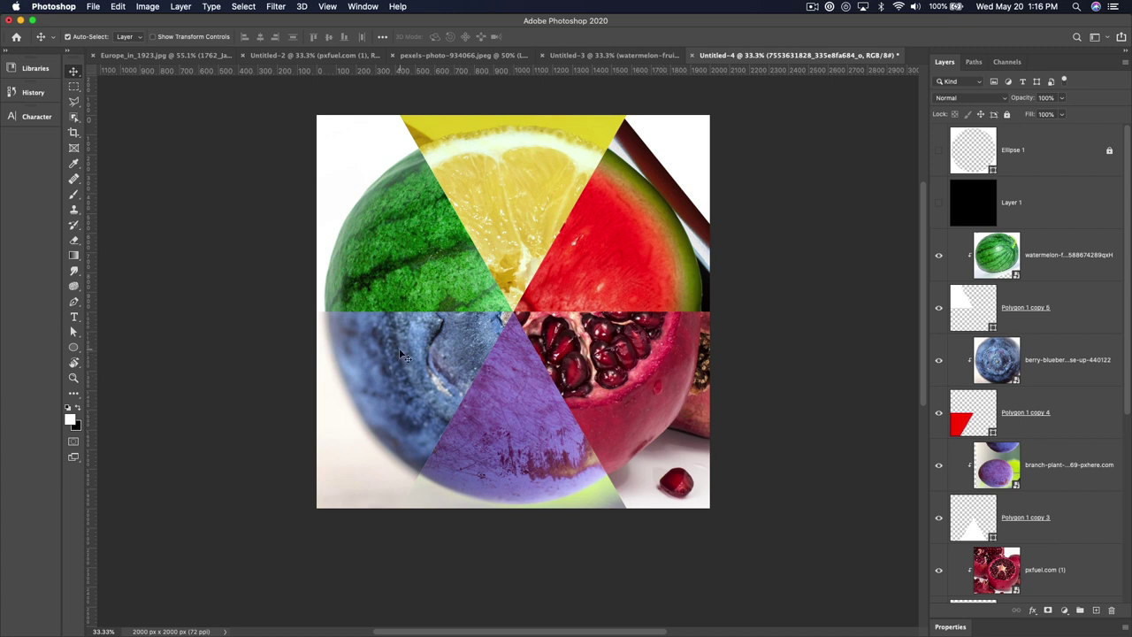
{"action": "left_click", "coordinate": [370, 230]}
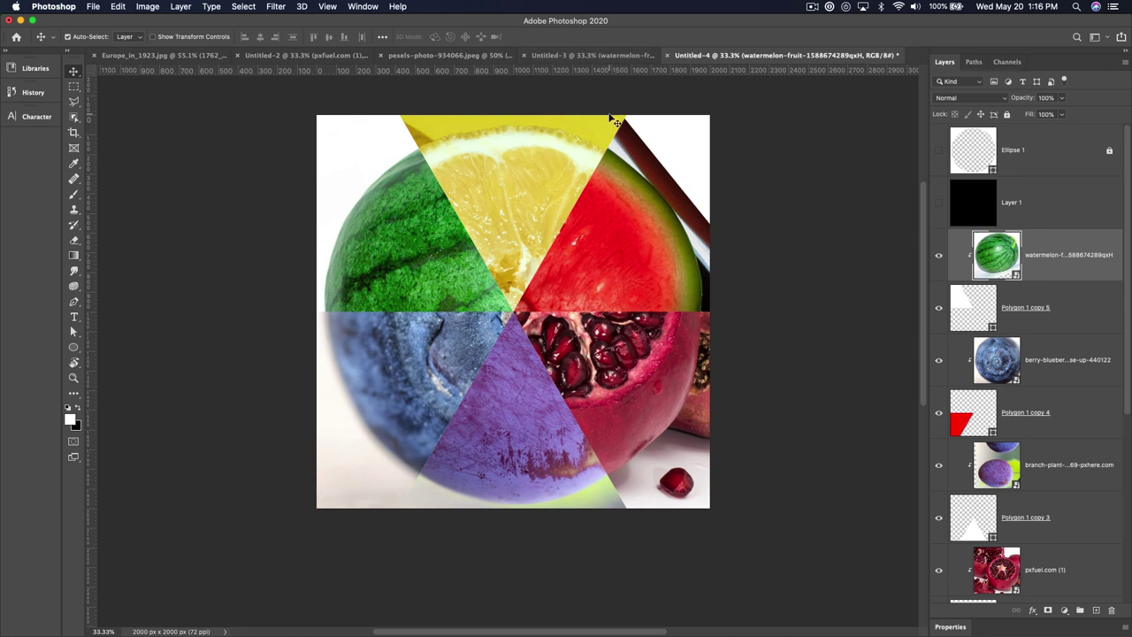
Step: Switch to pexels-photo-934066.jpeg and move the strawberry wheel horizontally until it slightly overhangs the canvas's left edge
{"action": "left_click", "coordinate": [556, 56]}
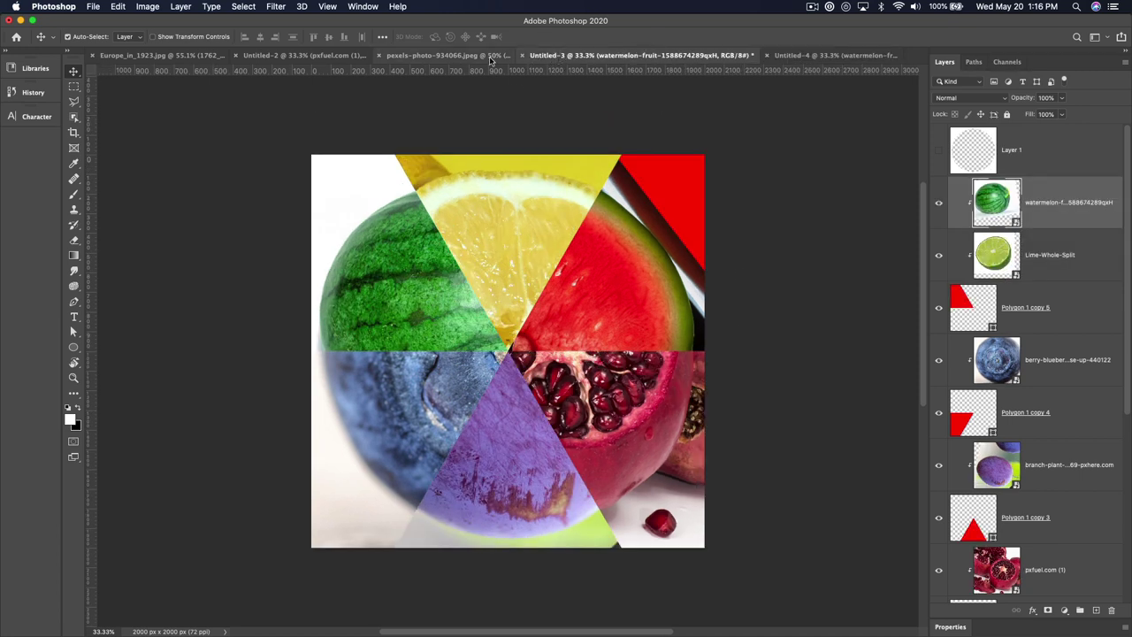
{"action": "key", "text": "ctrl+Tab"}
{"action": "key", "text": "ctrl+Tab"}
{"action": "key", "text": "ctrl+Tab"}
{"action": "key", "text": "ctrl+Tab"}
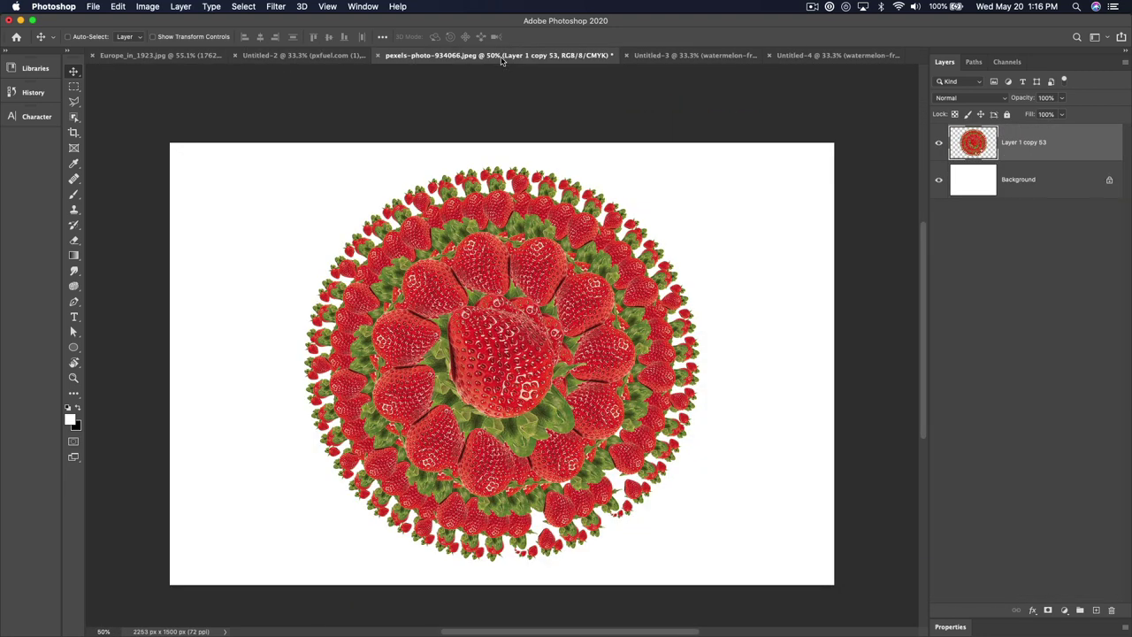
{"action": "left_click_drag", "start_coordinate": [510, 338], "coordinate": [315, 339]}
Step: Free-transform the strawberry wheel proportionally to about 68.2% and place it in the canvas's lower middle
{"action": "key", "text": "ctrl+t"}
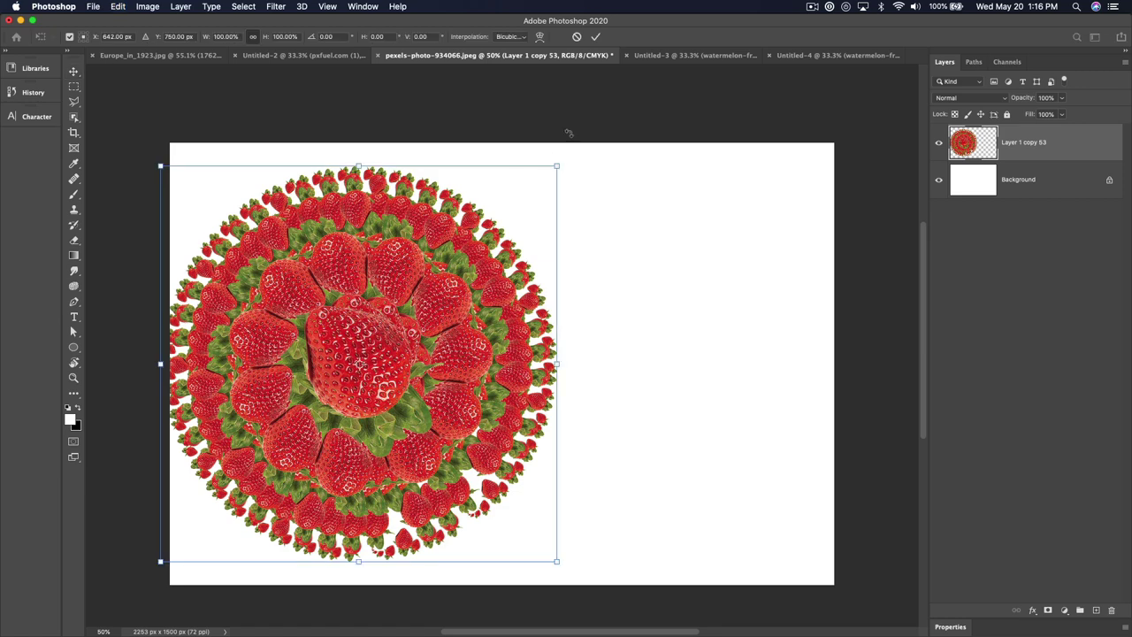
{"action": "left_click_drag", "start_coordinate": [557, 166], "coordinate": [434, 289]}
{"action": "left_click_drag", "start_coordinate": [362, 345], "coordinate": [474, 362]}
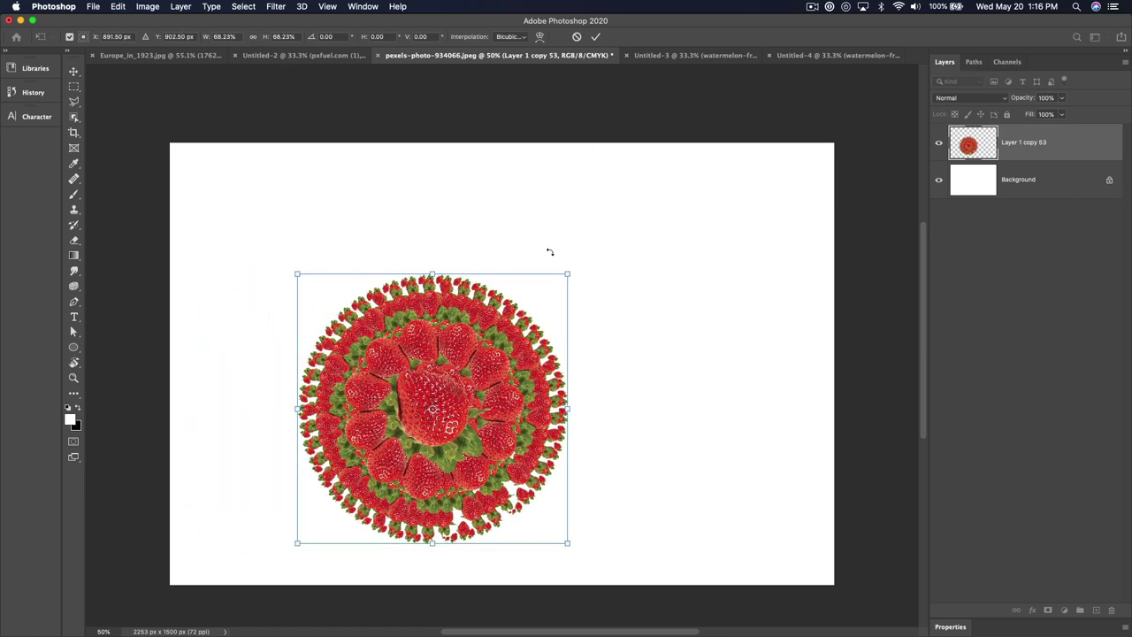
Step: Try to scale the strawberry wheel non-proportionally to about 60.5% wide and 69.4% high, and undo it
{"action": "left_click_drag", "start_coordinate": [569, 275], "coordinate": [676, 394]}
{"action": "left_click_drag", "start_coordinate": [583, 411], "coordinate": [540, 270]}
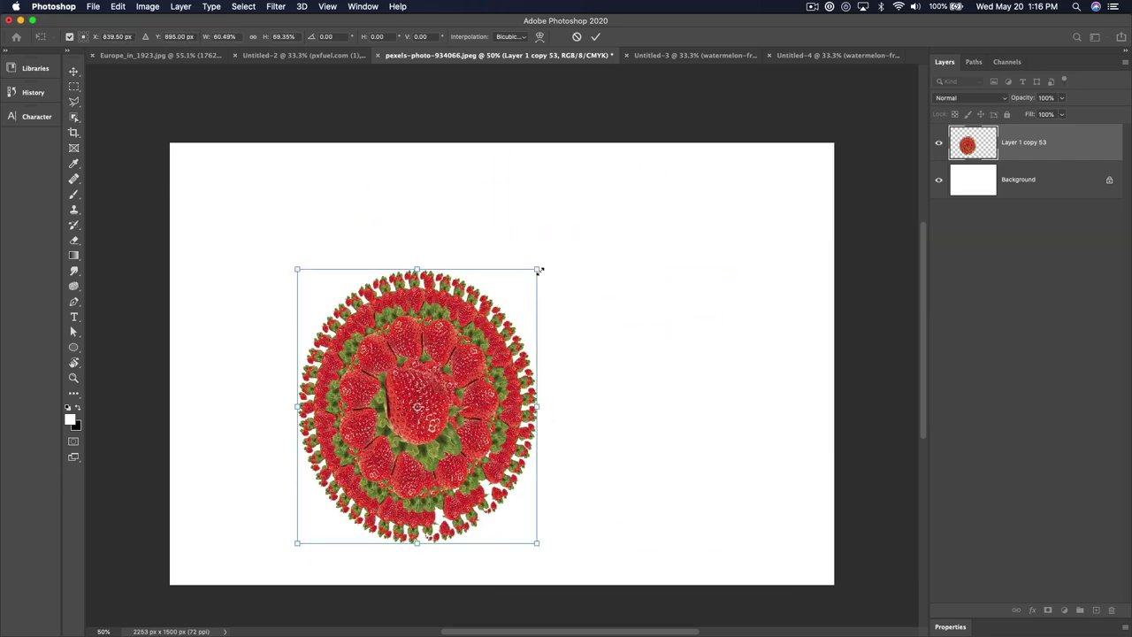
{"action": "key", "text": "super+z"}
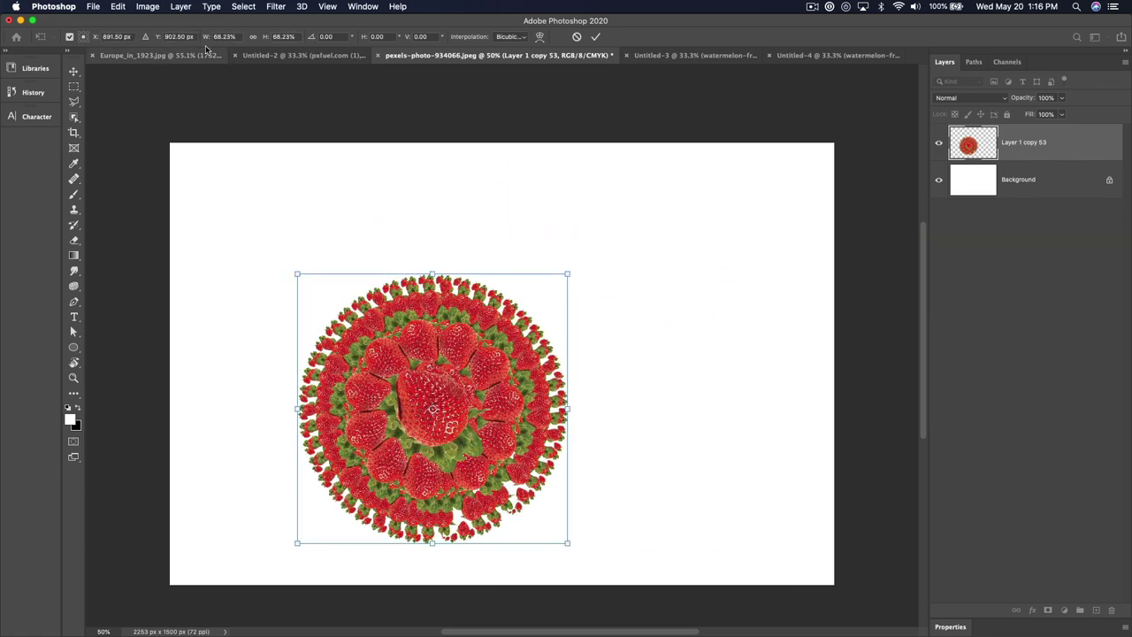
Step: Enlarge the strawberry wheel proportionally to about 83.6%, and toggle the transform's central reference point off and back on
{"action": "left_click_drag", "start_coordinate": [568, 274], "coordinate": [577, 226]}
{"action": "key", "text": "ctrl+z"}
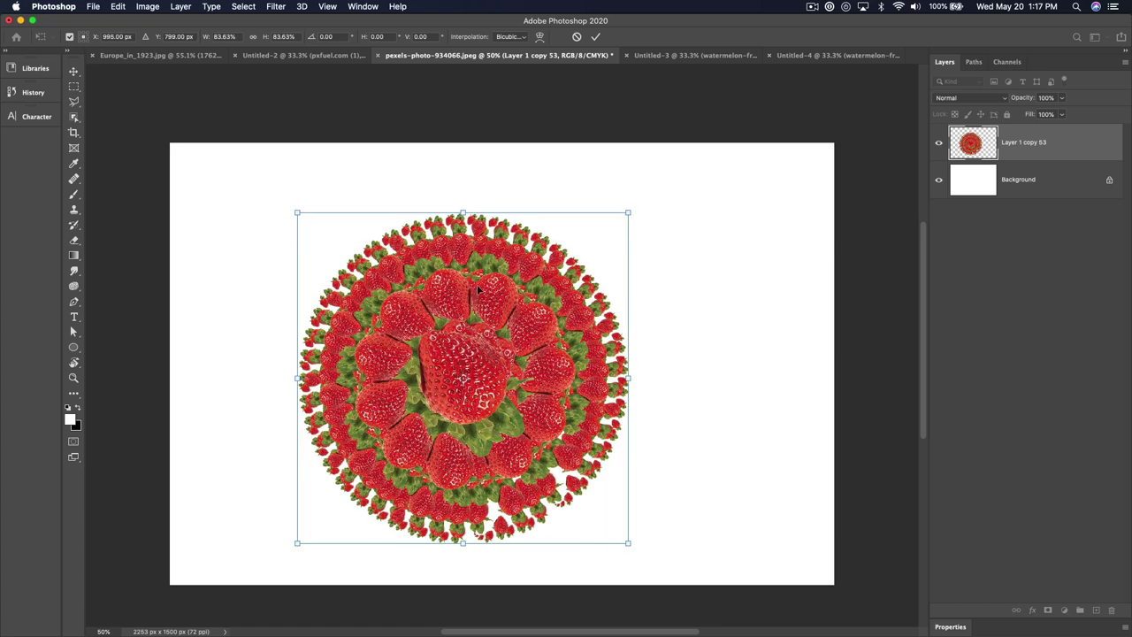
{"action": "left_click_drag", "start_coordinate": [465, 379], "coordinate": [607, 238]}
{"action": "left_click", "coordinate": [70, 36]}
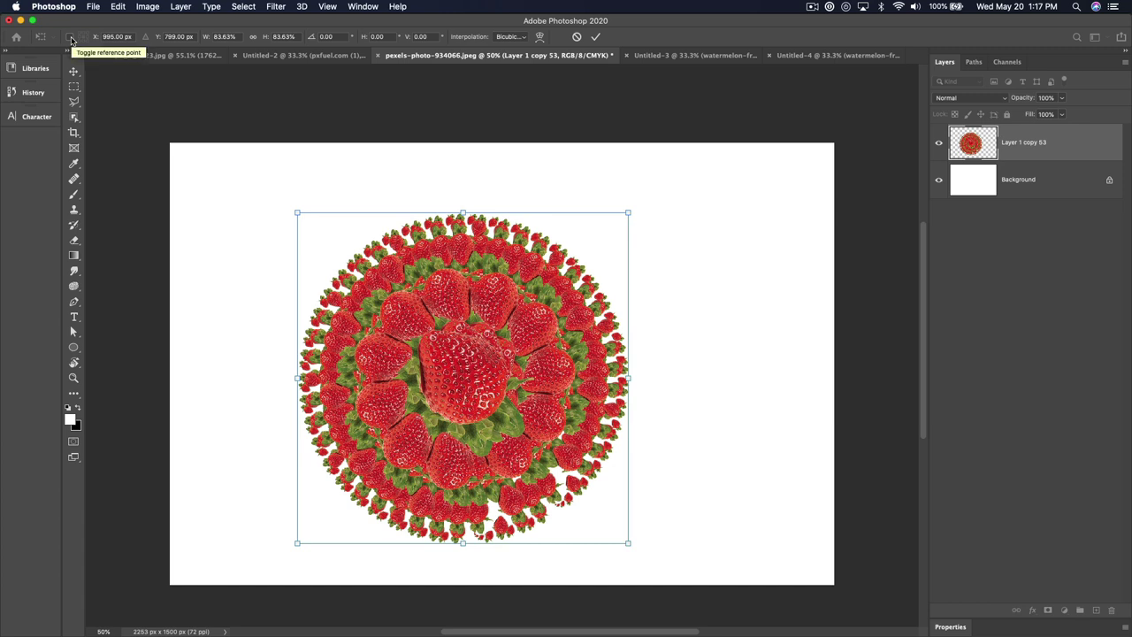
{"action": "left_click", "coordinate": [70, 37]}
{"action": "left_click", "coordinate": [70, 36]}
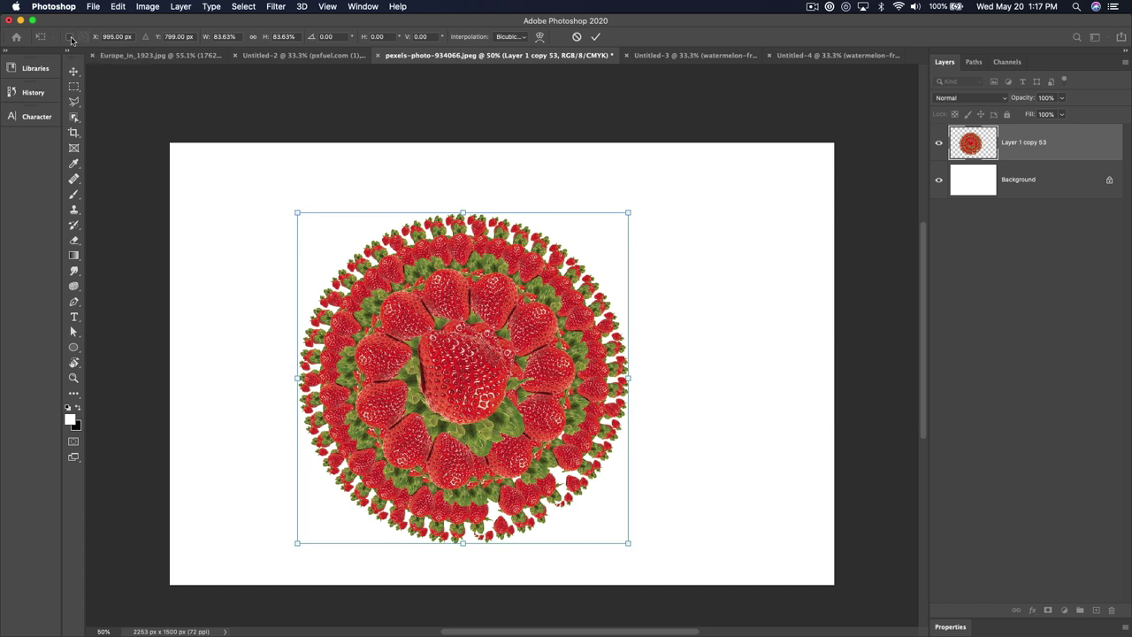
{"action": "left_click_drag", "start_coordinate": [464, 380], "coordinate": [464, 380]}
Step: Warp the strawberry wheel by adding two grid splits and pulling the inner grid points toward its centre, apply it, and switch to Untitled-3
{"action": "right_click", "coordinate": [557, 312]}
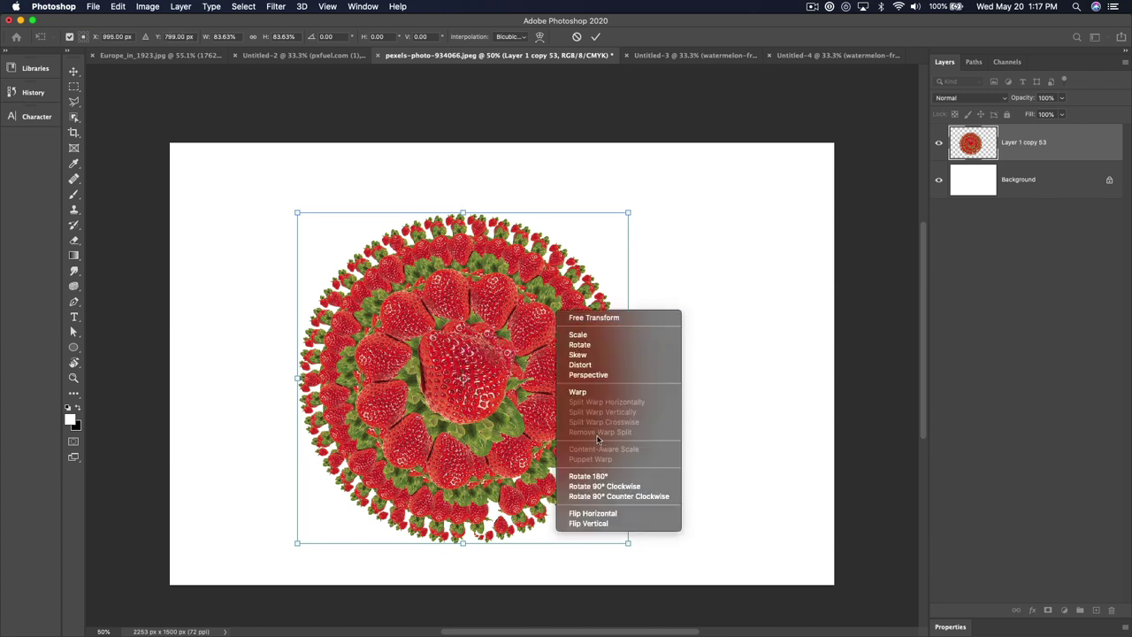
{"action": "key", "text": "Return"}
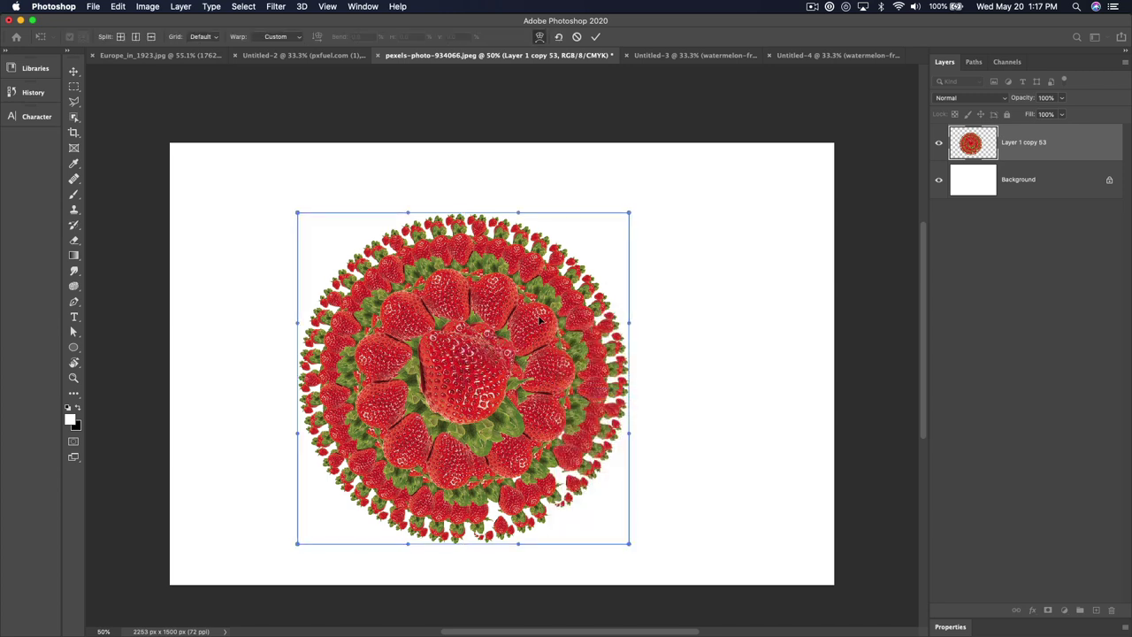
{"action": "left_click", "coordinate": [538, 305], "text": "alt"}
{"action": "left_click_drag", "start_coordinate": [537, 304], "coordinate": [527, 315]}
{"action": "left_click", "coordinate": [408, 452], "text": "alt"}
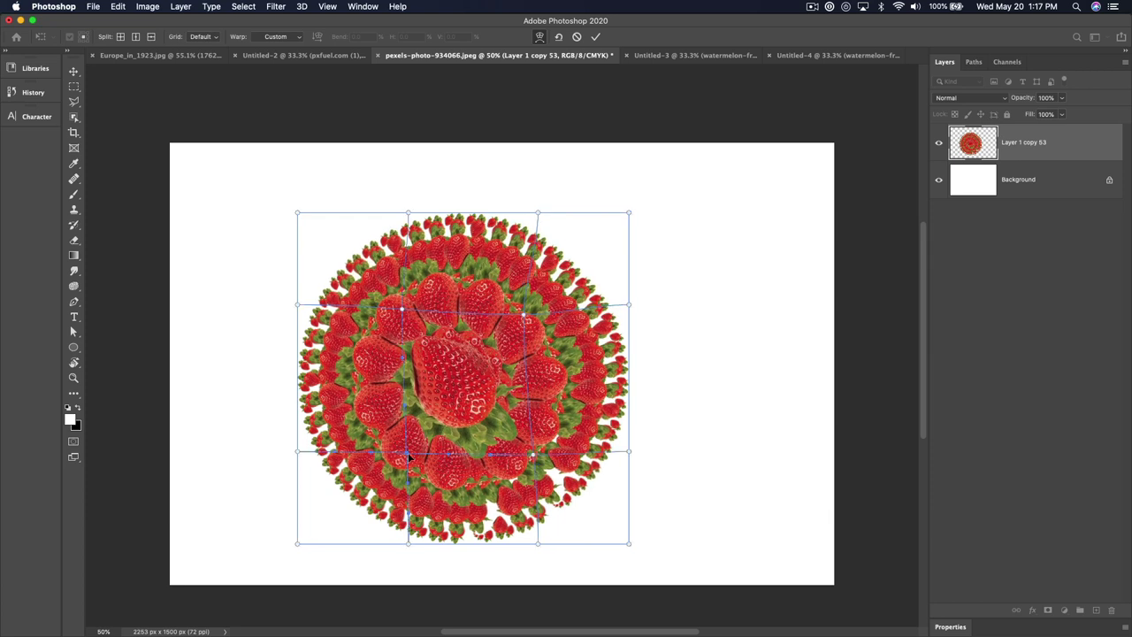
{"action": "left_click_drag", "start_coordinate": [407, 452], "coordinate": [419, 423]}
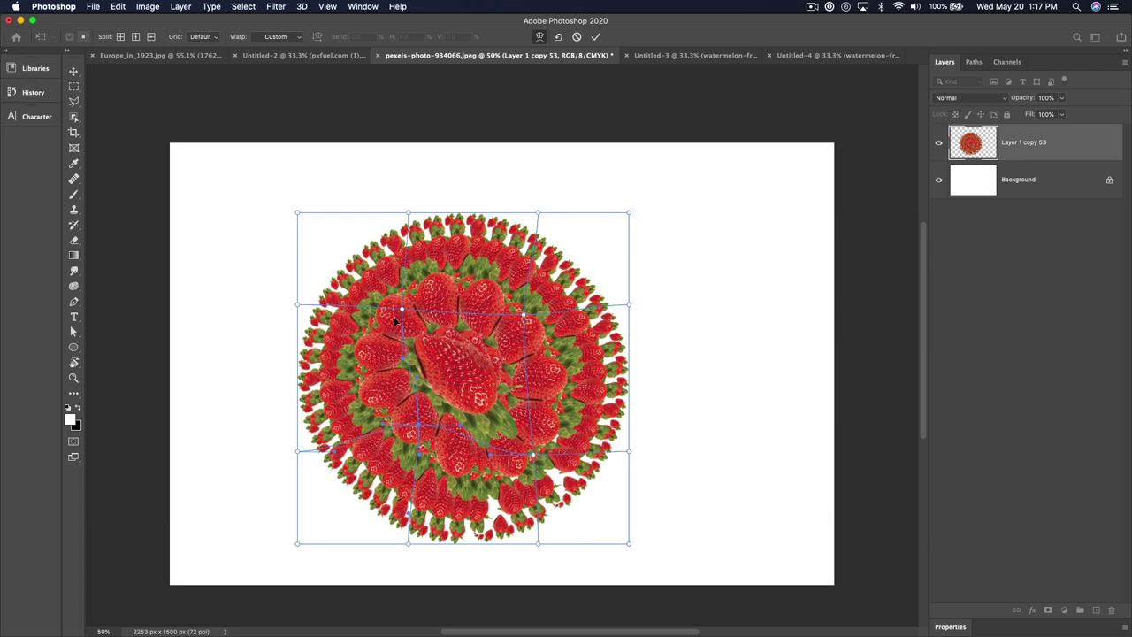
{"action": "left_click_drag", "start_coordinate": [402, 310], "coordinate": [407, 309]}
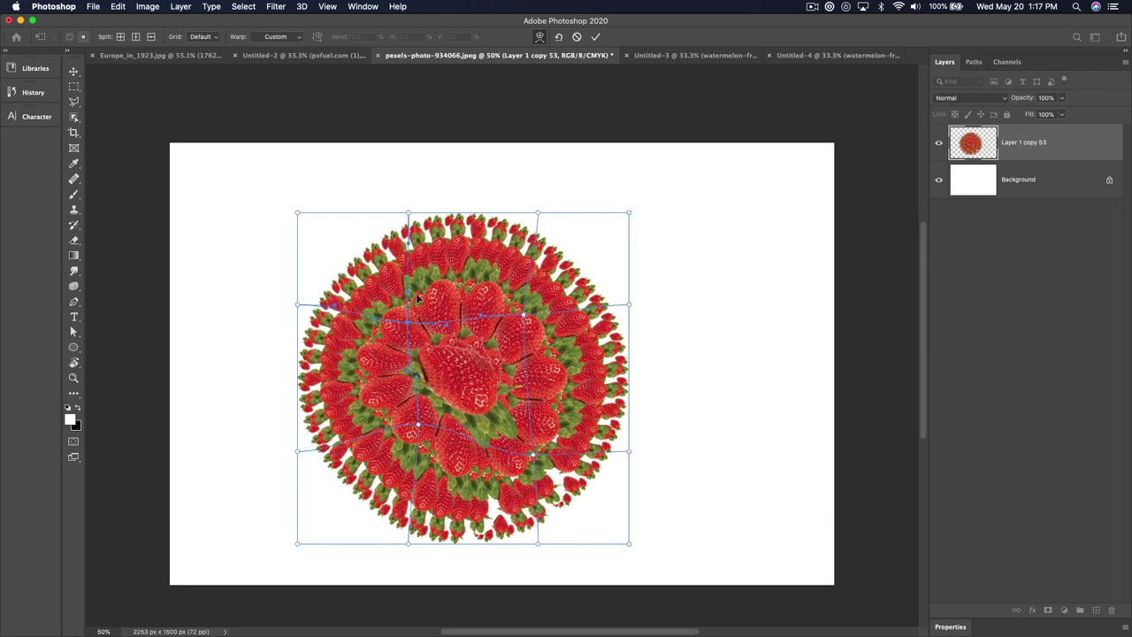
{"action": "key", "text": "Return"}
{"action": "key", "text": "ctrl+Tab"}
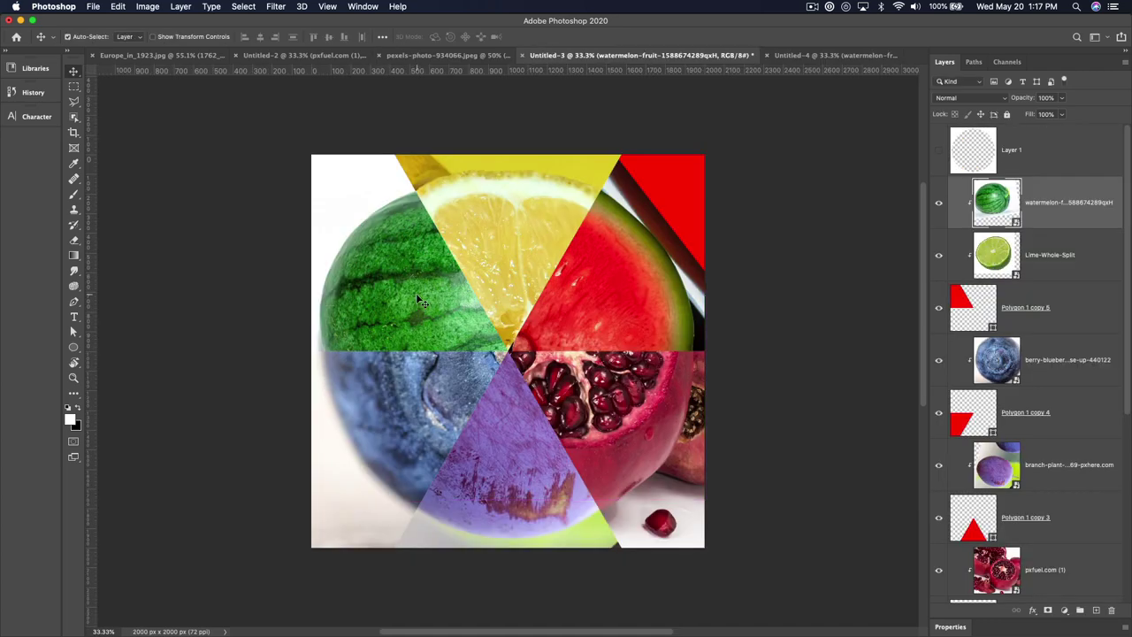